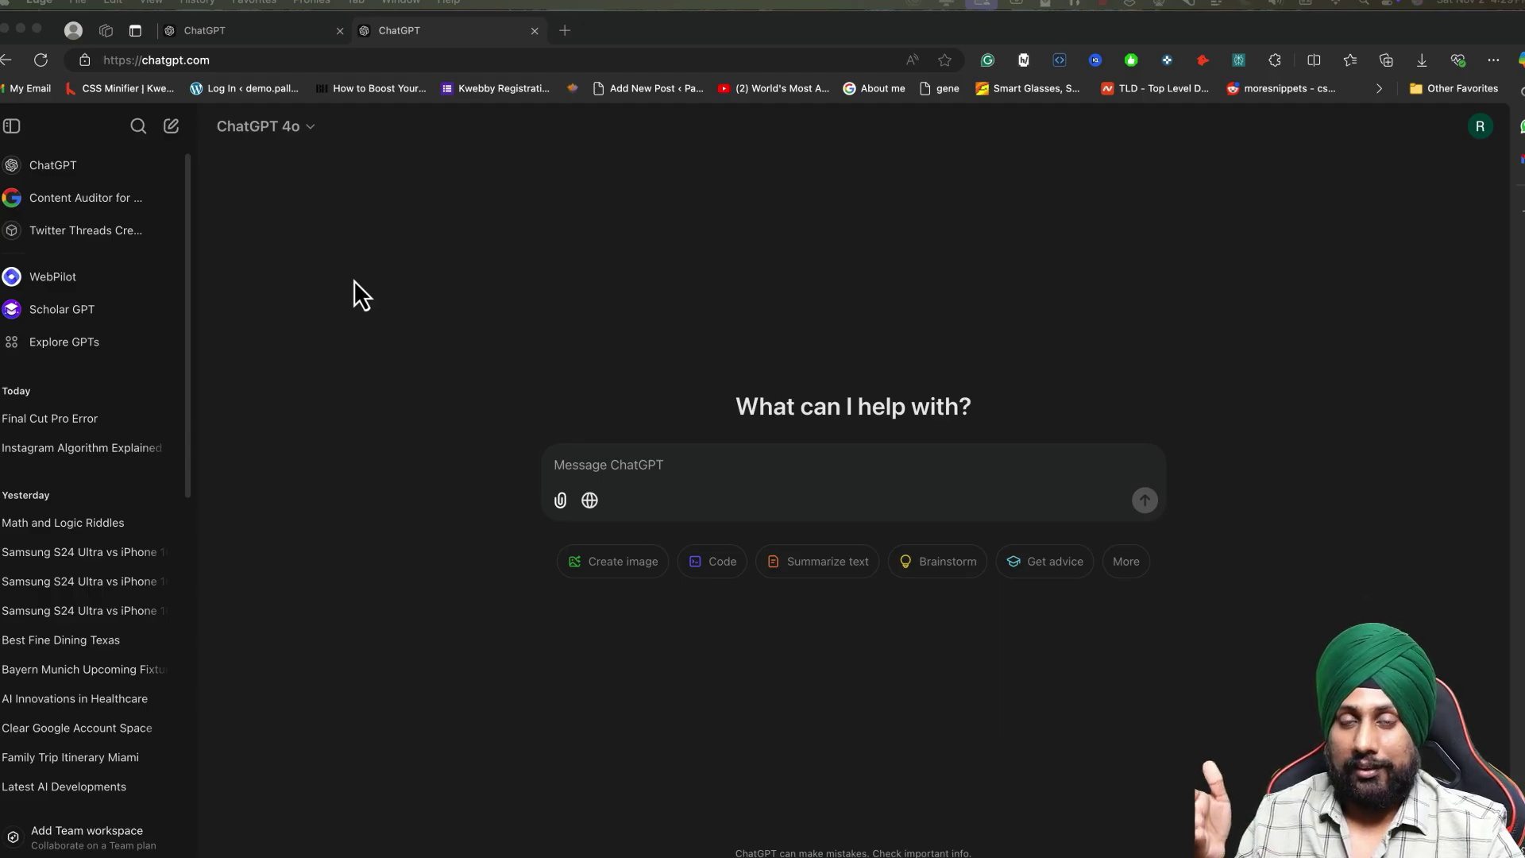
- Enable ChatGPT web Search so trending suggestions like 'India Vs New Zealand' appear
click(239, 60)
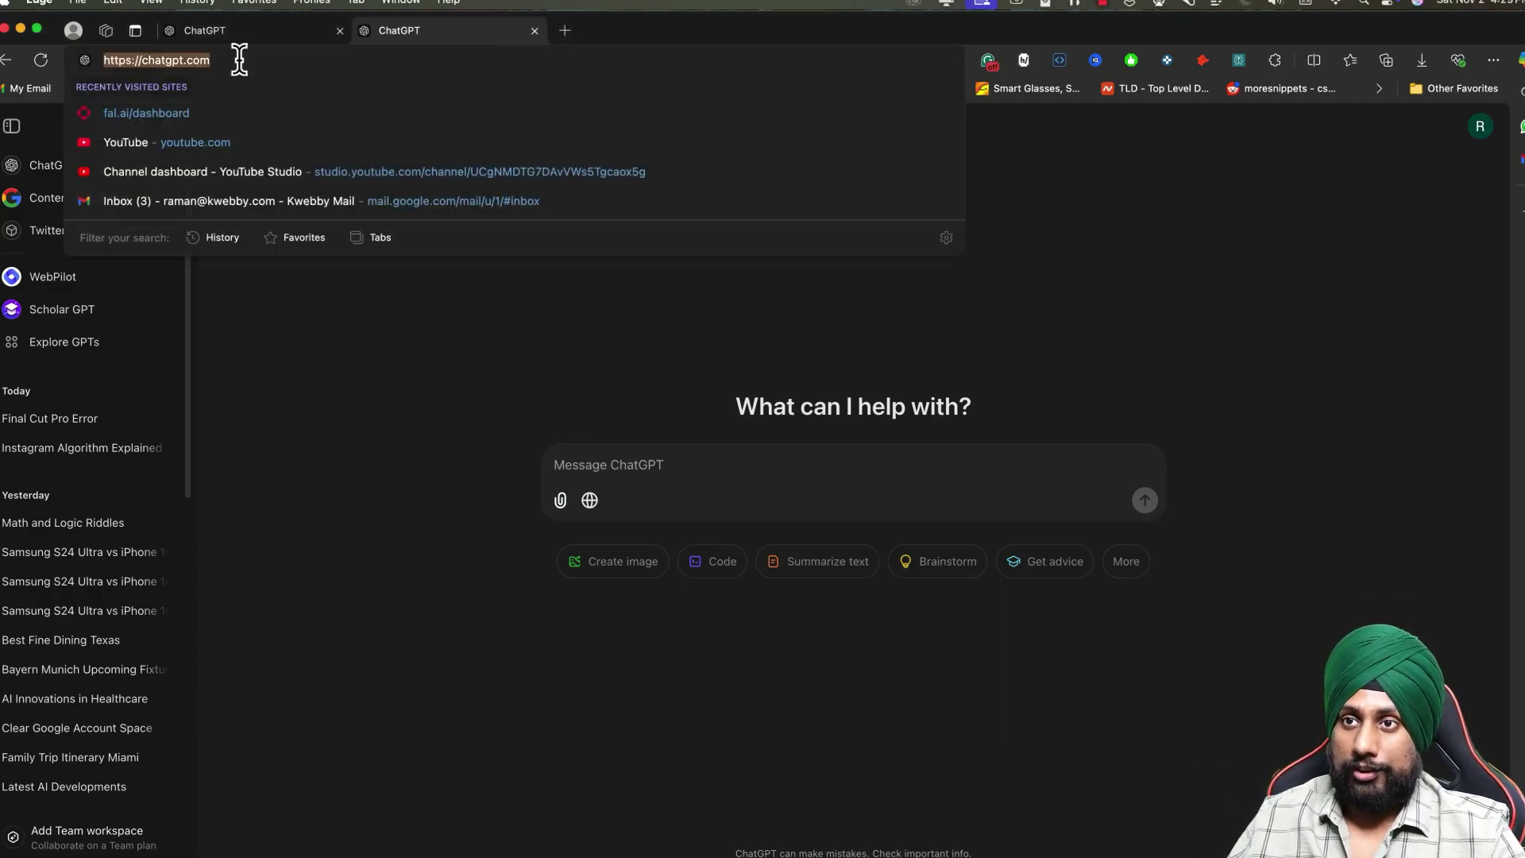
click(398, 408)
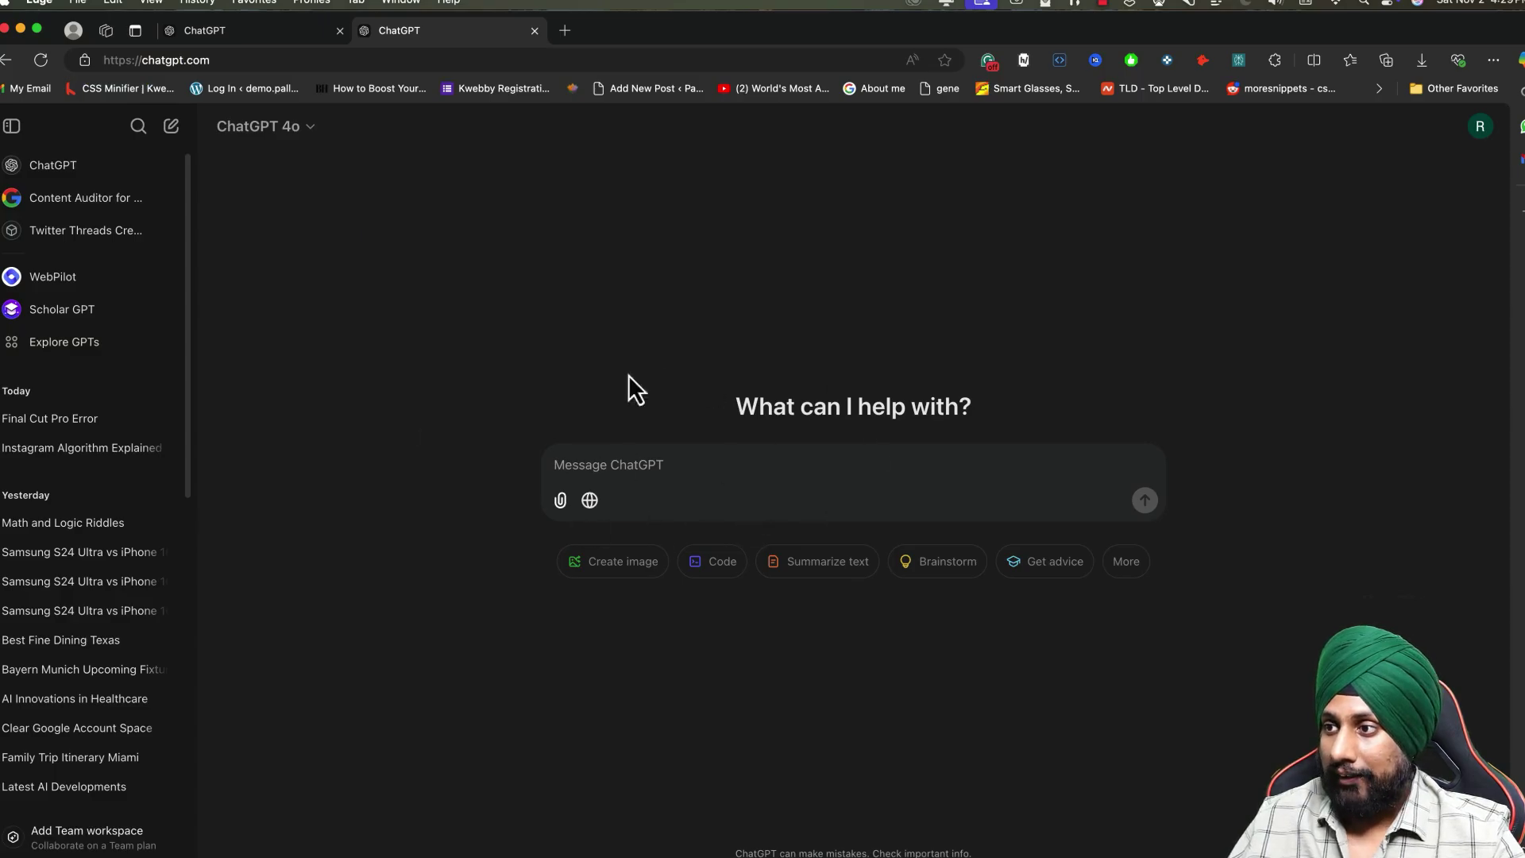
click(590, 502)
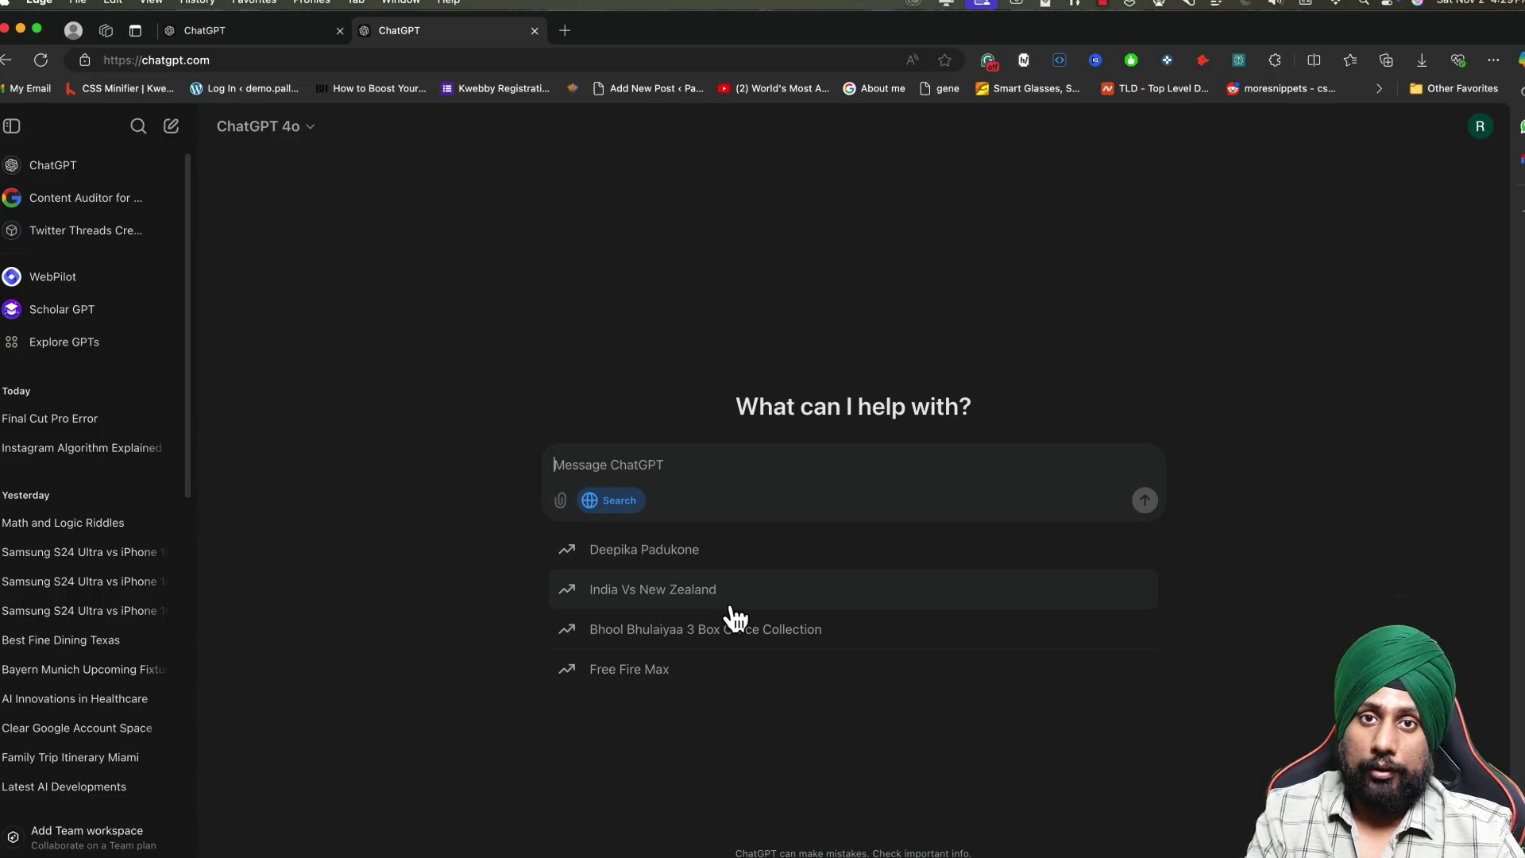
- Web-search the trending 'Deepika Padukone' suggestion and read through the overview answer
click(629, 559)
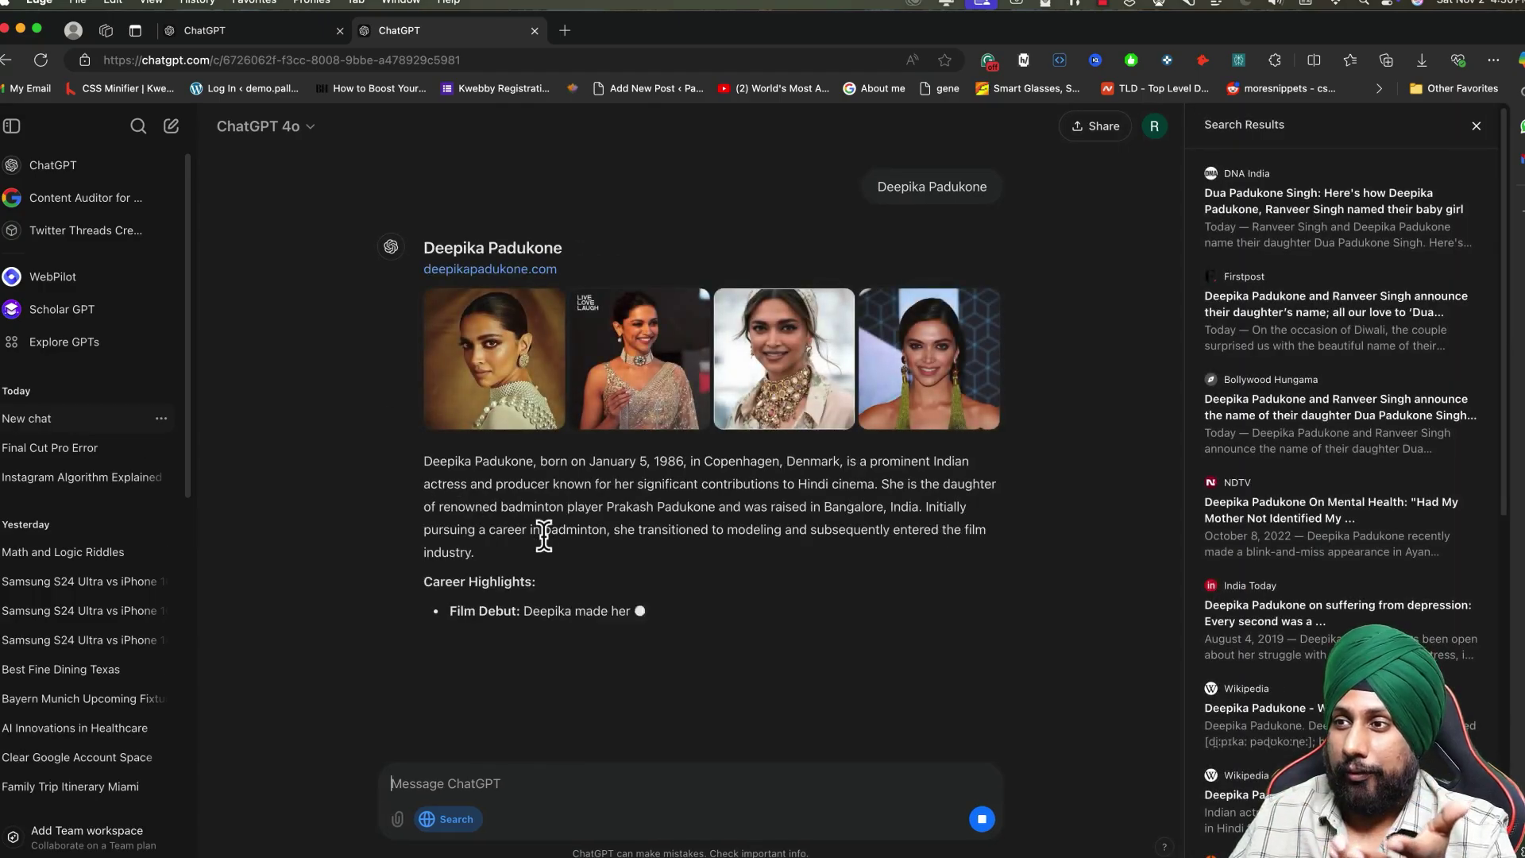
scroll(505, 546, down, 3)
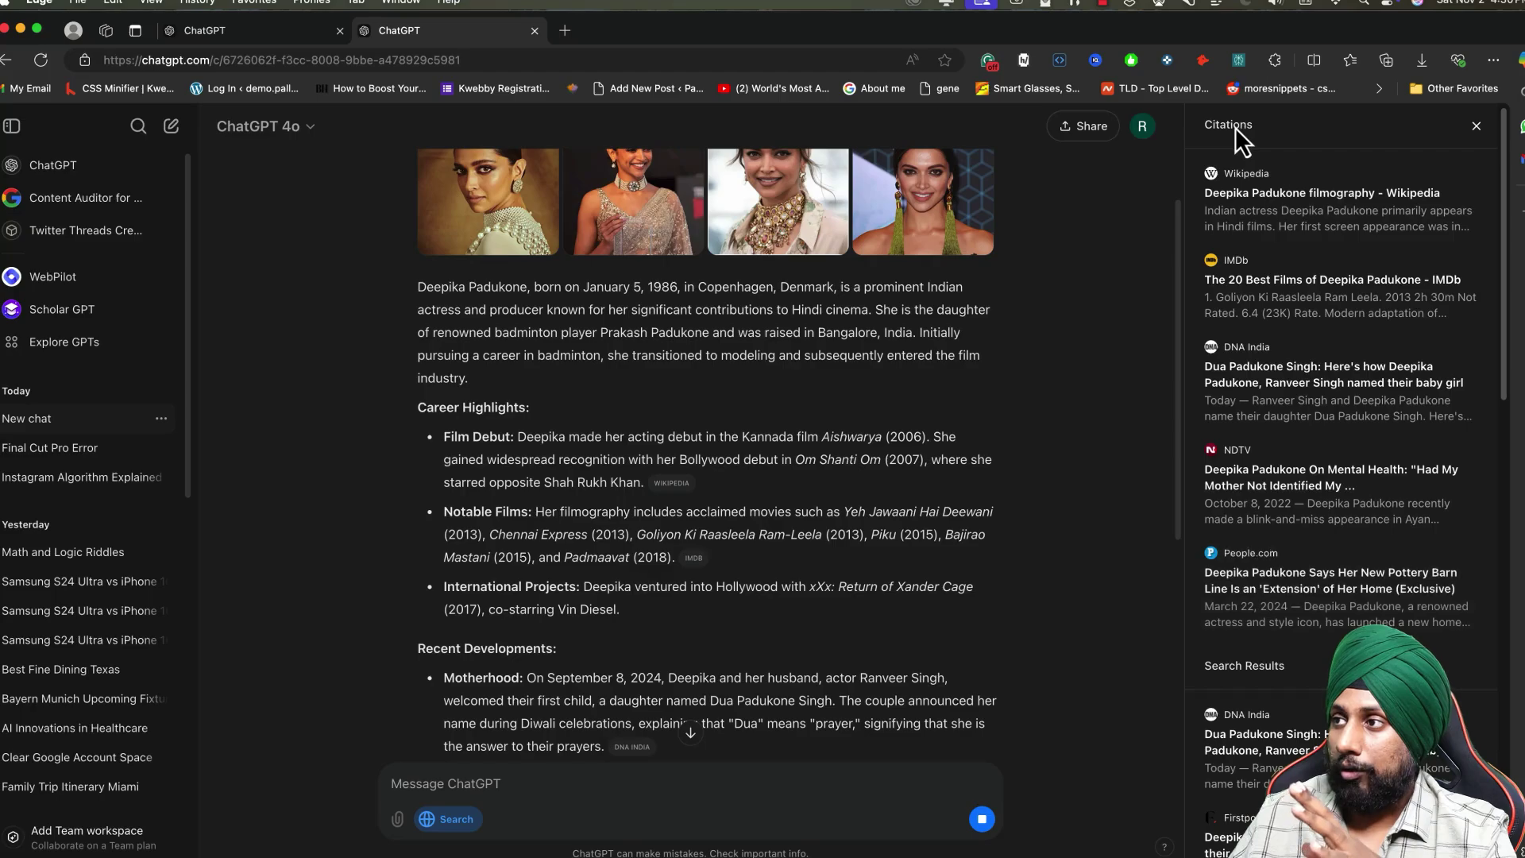
scroll(424, 331, up, 4)
scroll(418, 341, down, 10)
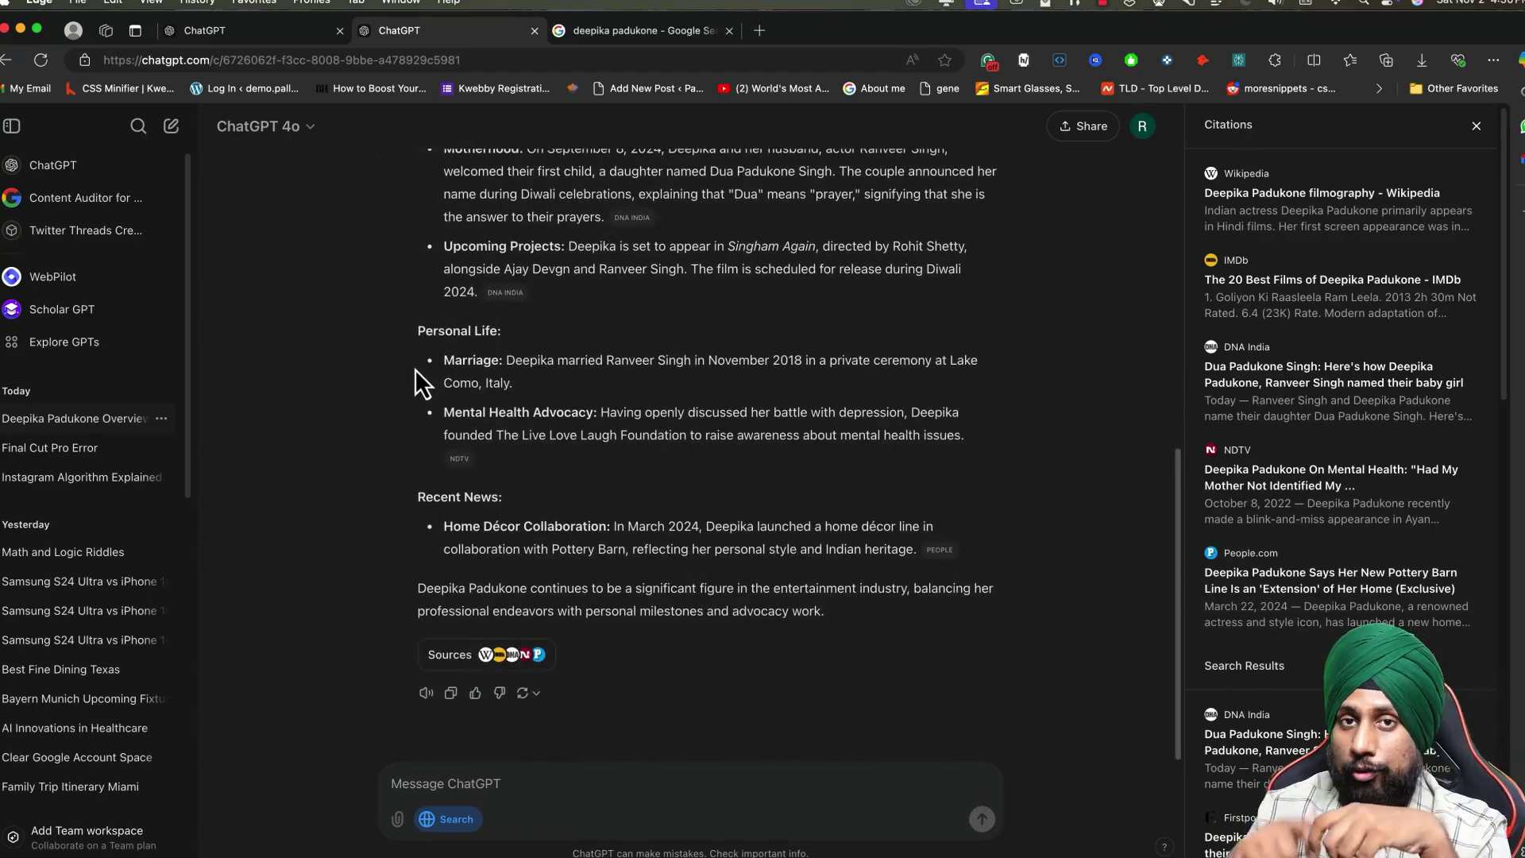
scroll(1271, 477, down, 5)
scroll(1328, 474, down, 2)
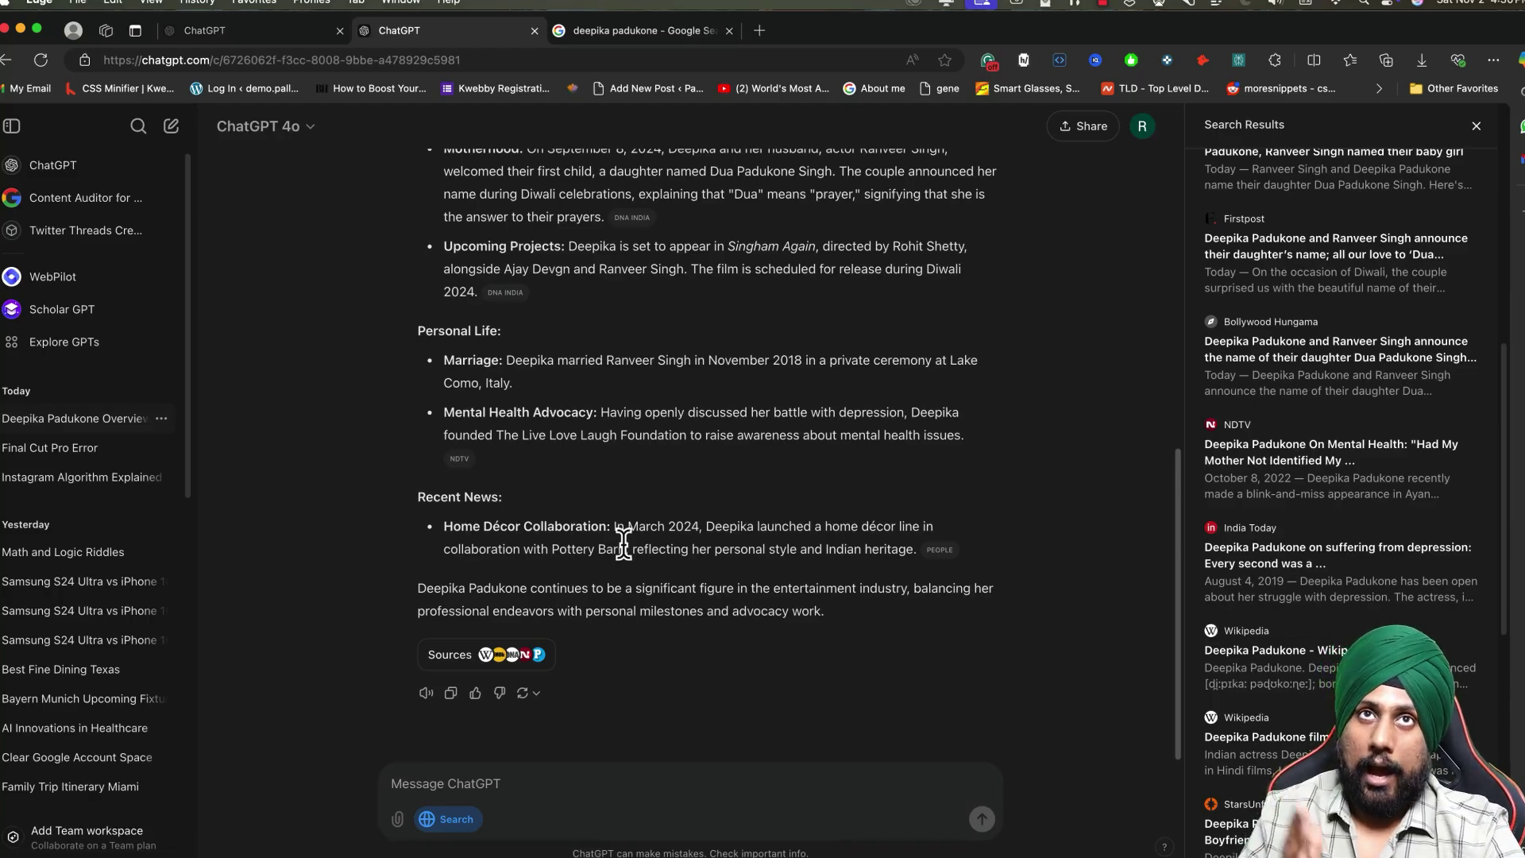
- Review the answer's cited sources, then start a new chat
click(503, 663)
click(615, 658)
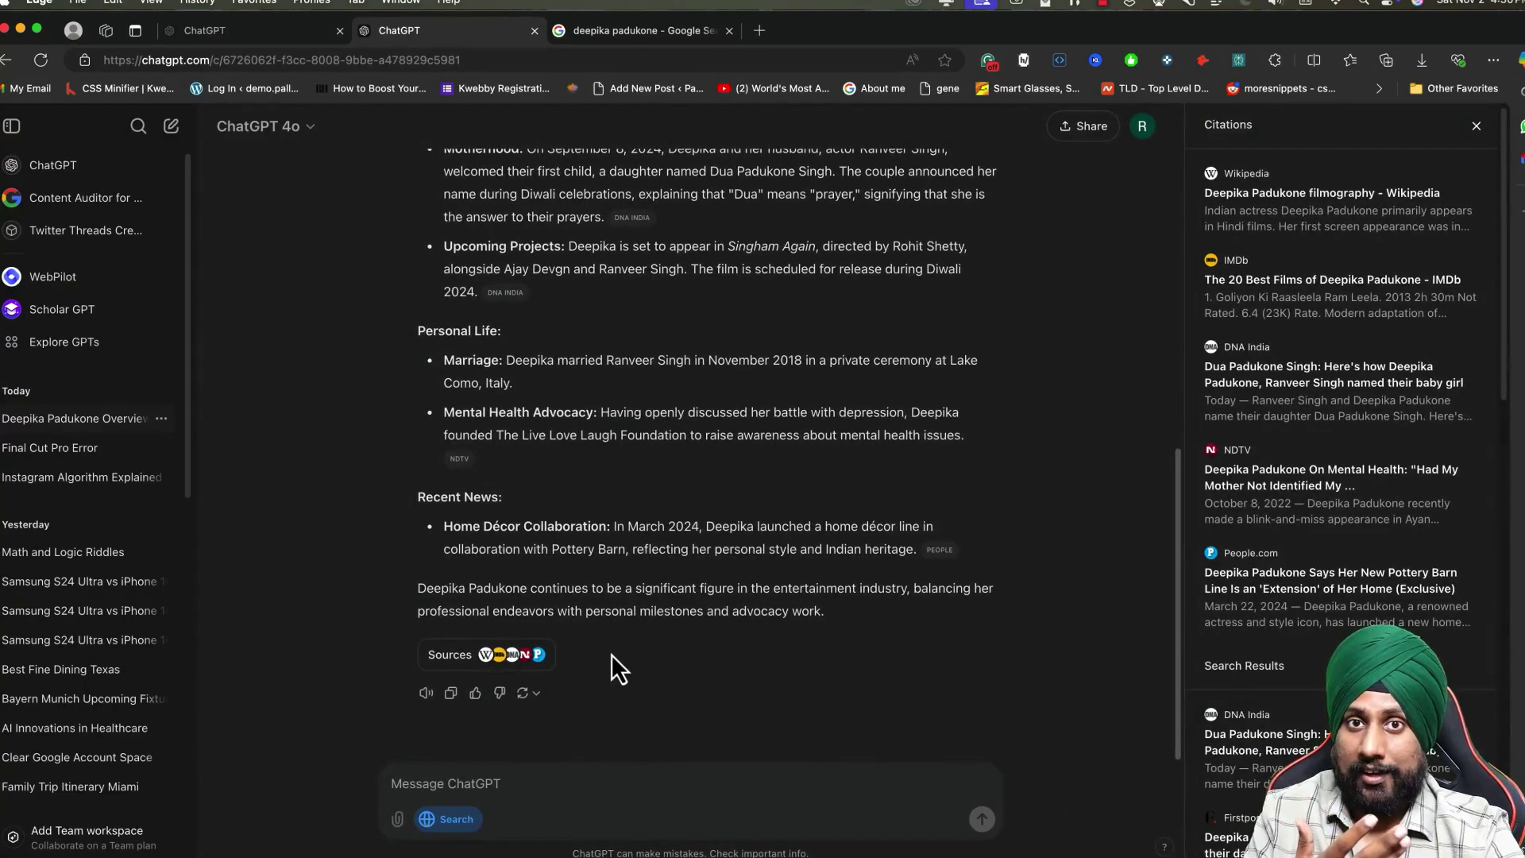
scroll(611, 659, up, 10)
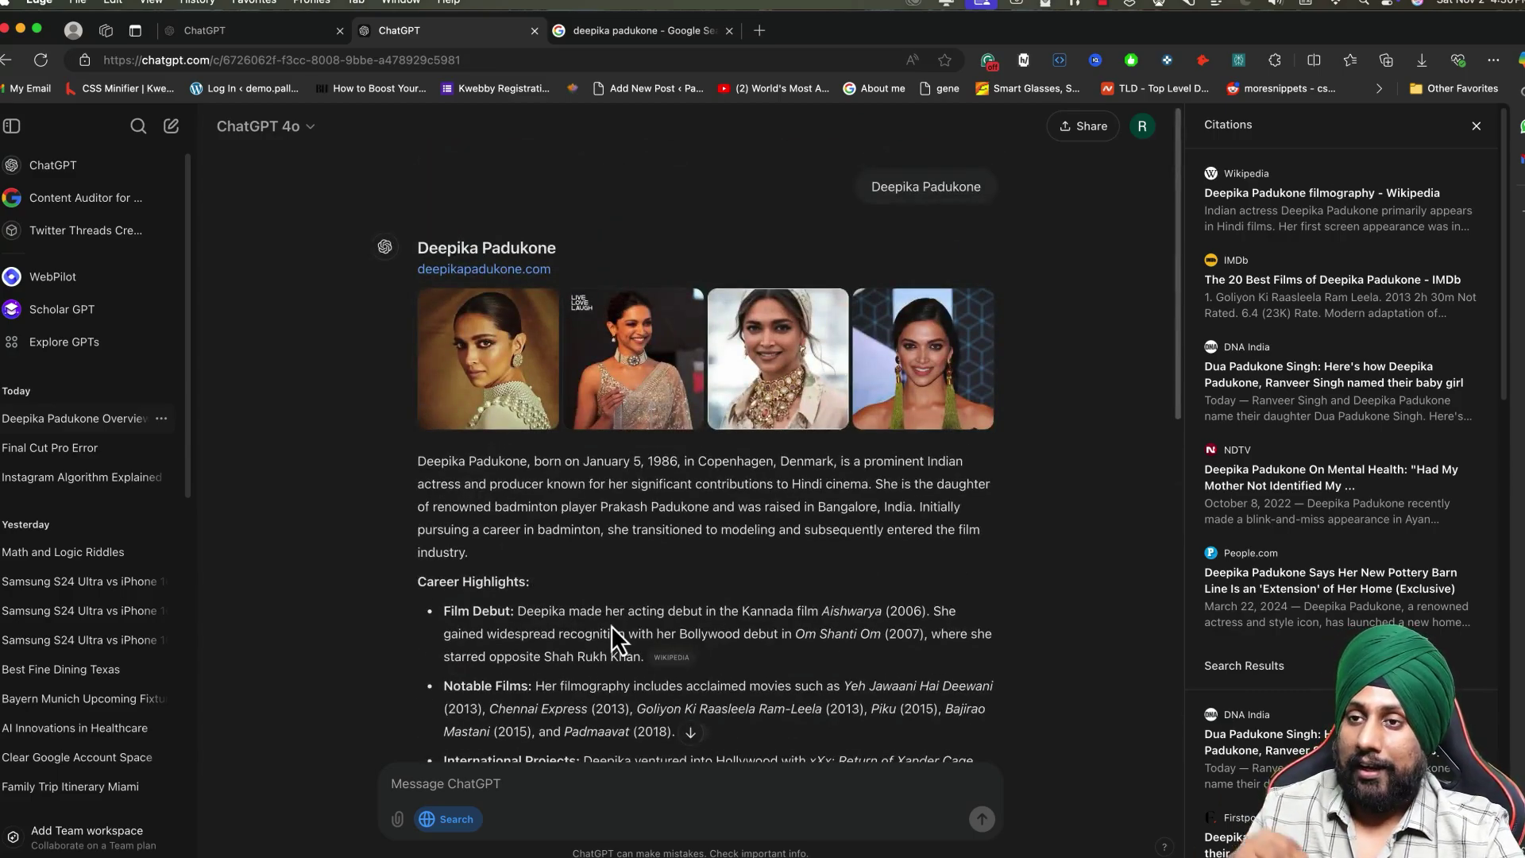
scroll(613, 627, down, 3)
scroll(560, 643, up, 3)
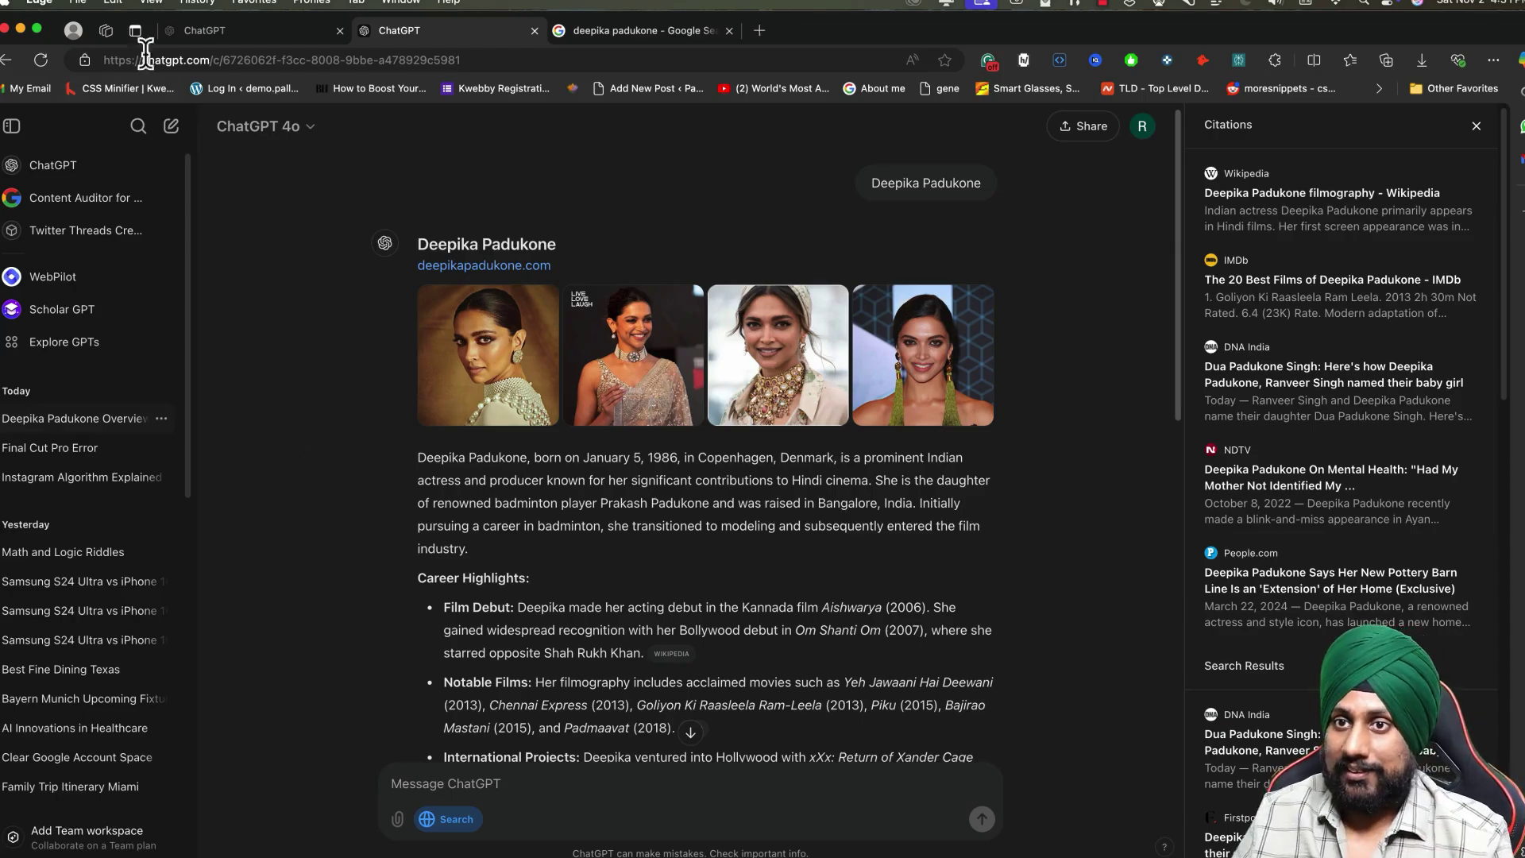
click(170, 127)
- Re-enable web Search in the new chat, showing suggestions like 'Free Fire Max'
click(651, 465)
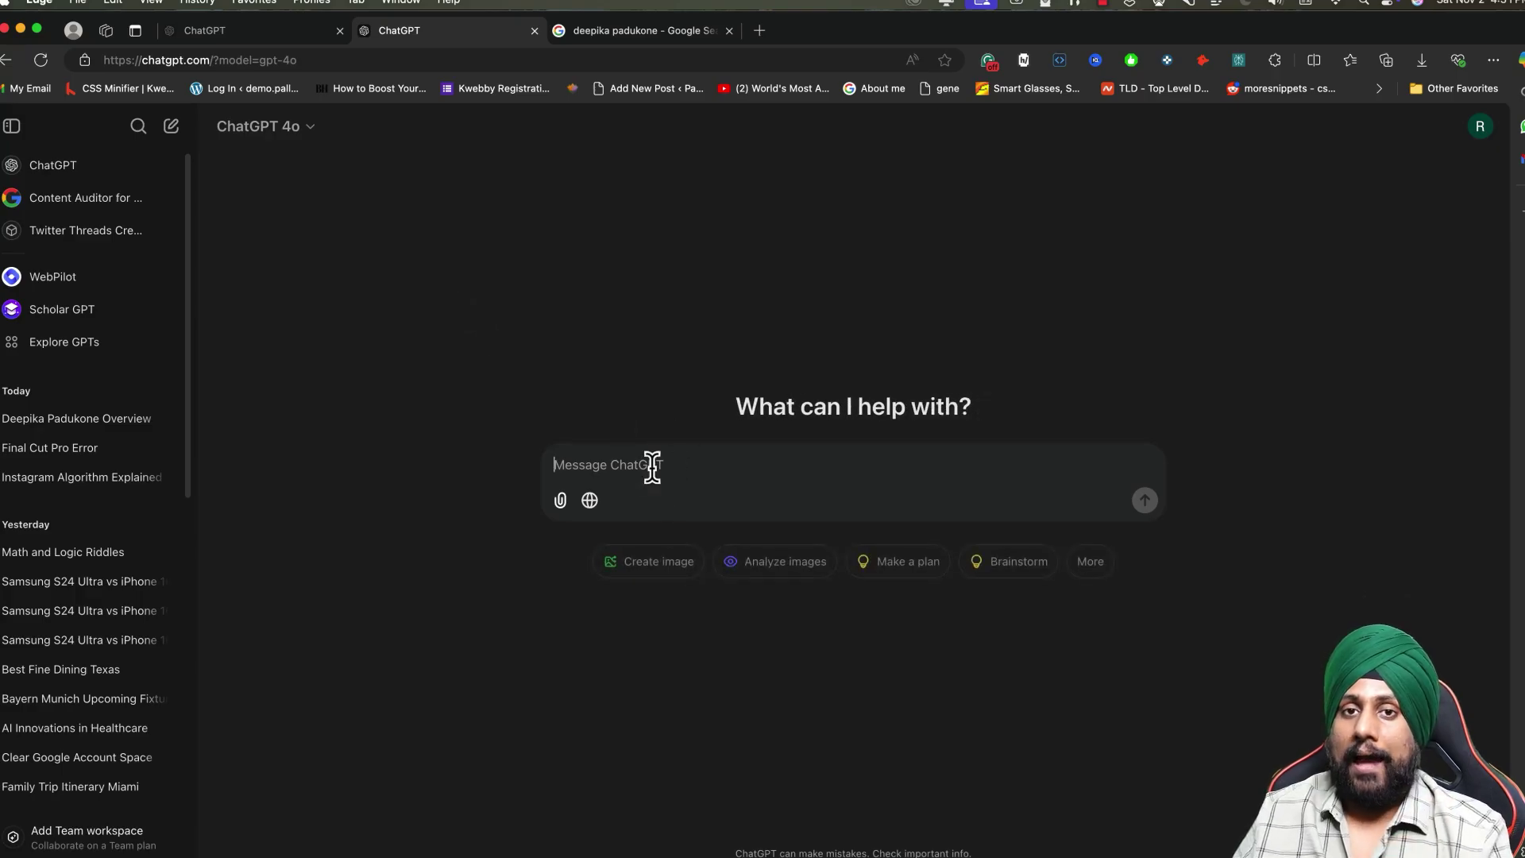
click(591, 500)
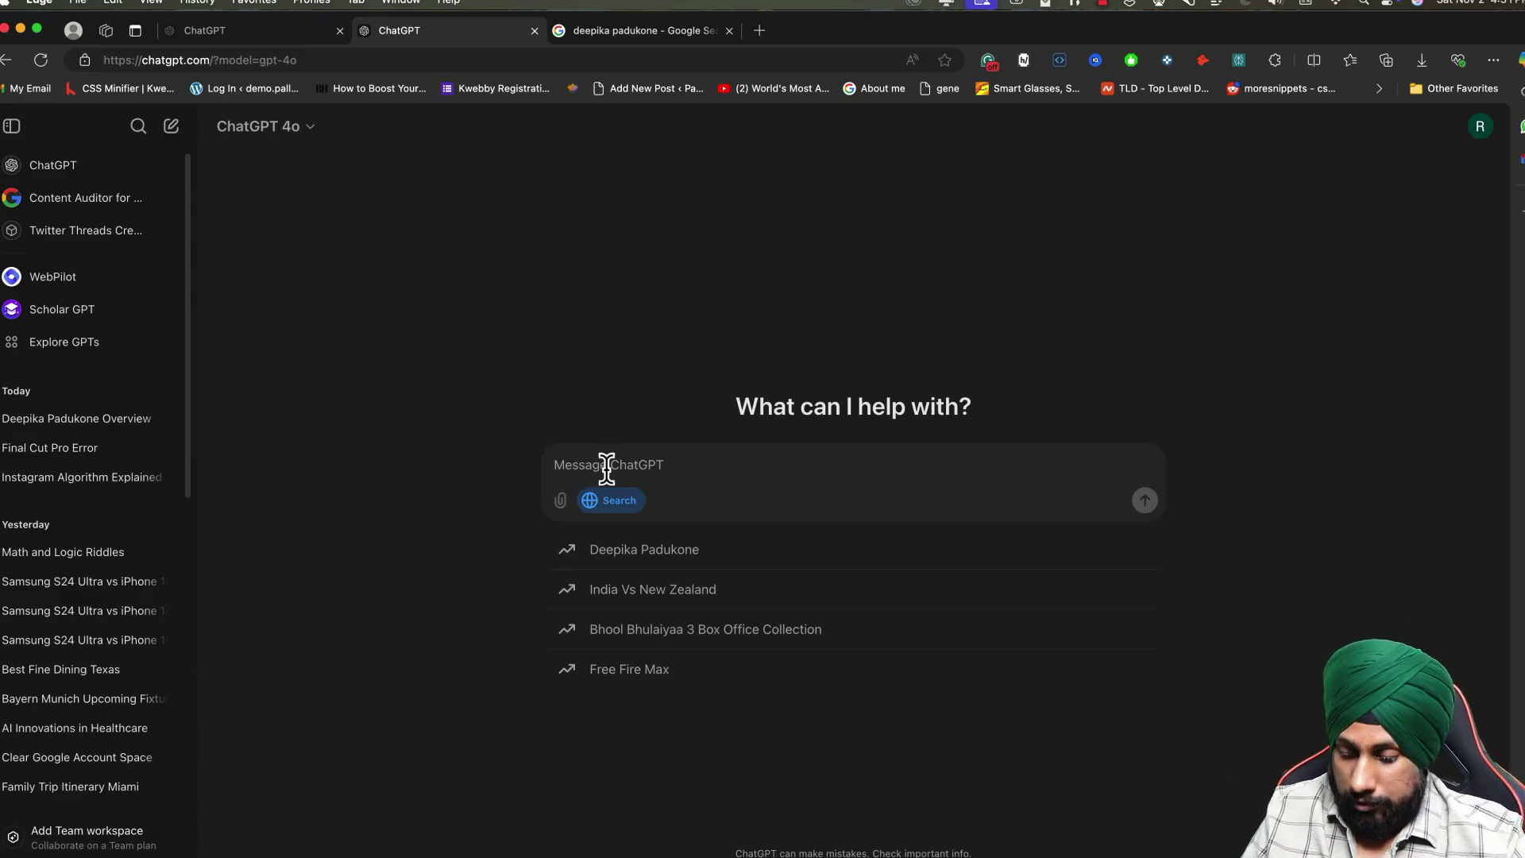
- Write the Toronto-to-Miami family trip request for November 15–21 with a $10,000 budget
text(I want)
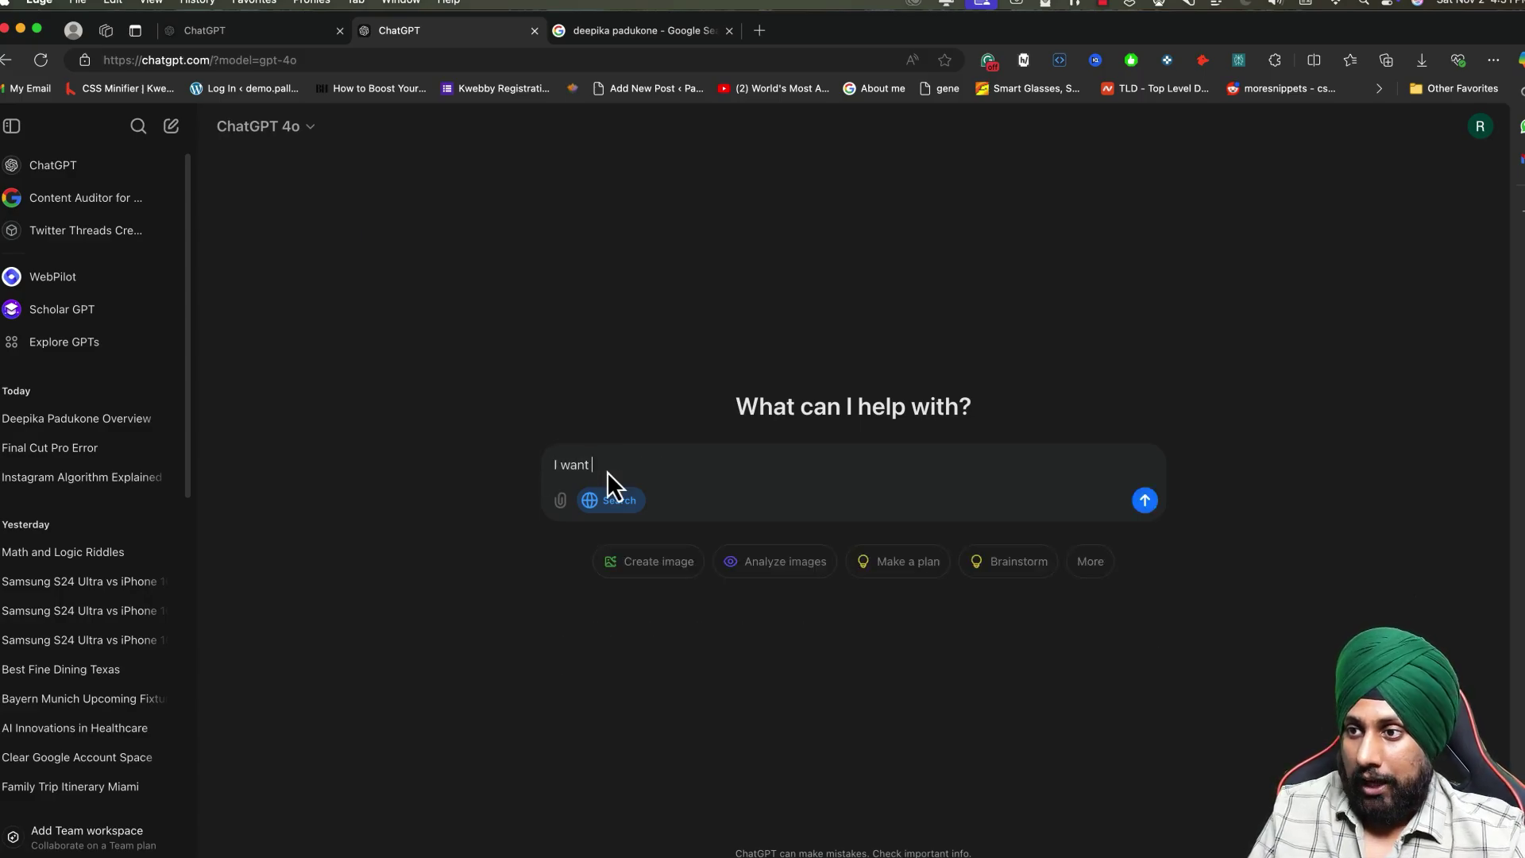
text( you to create a t)
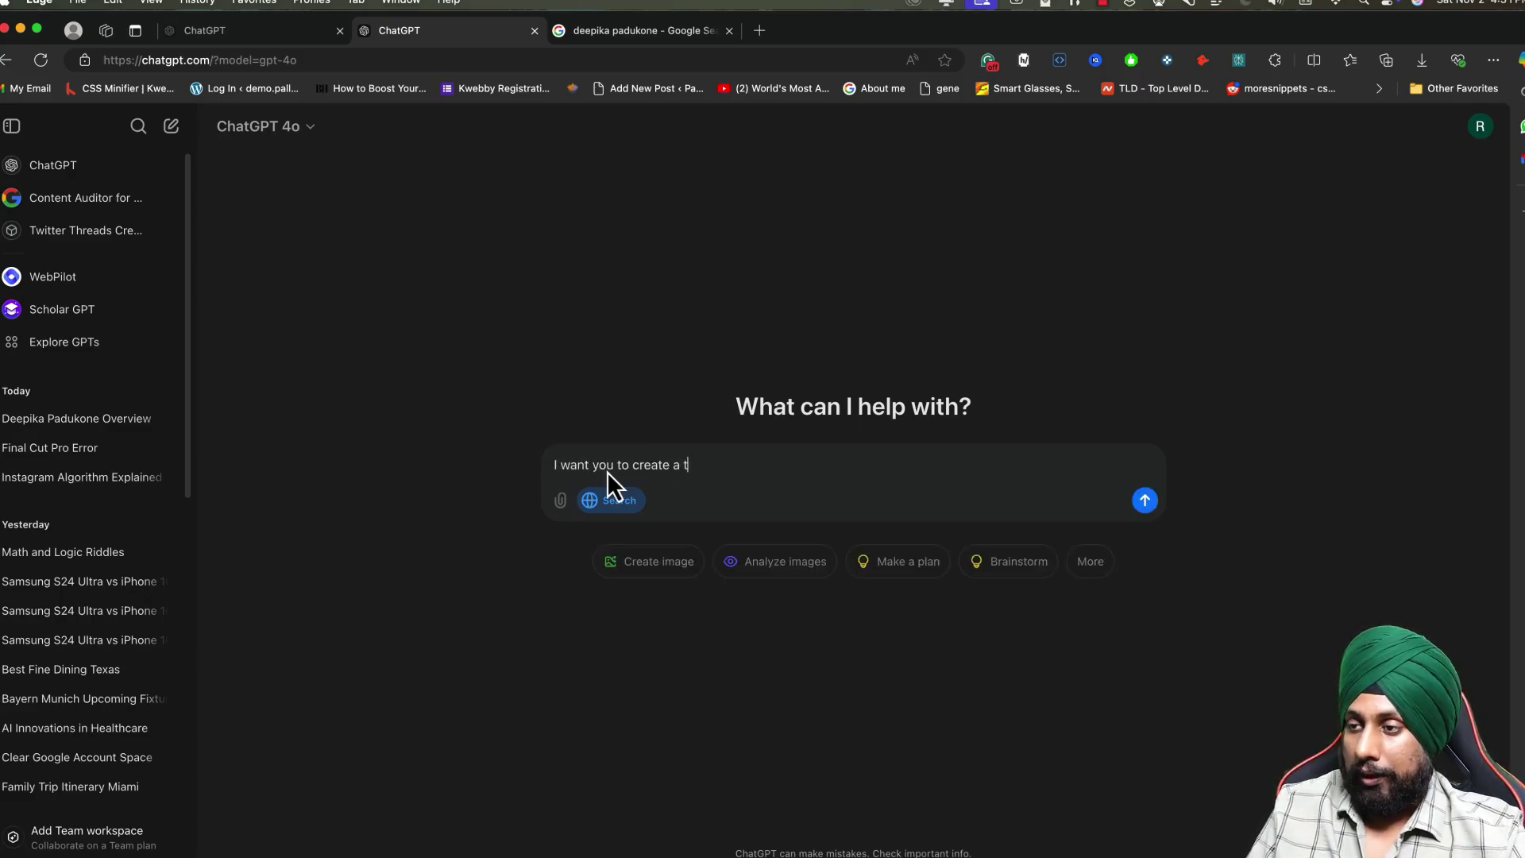
text(rip plan from toronto )
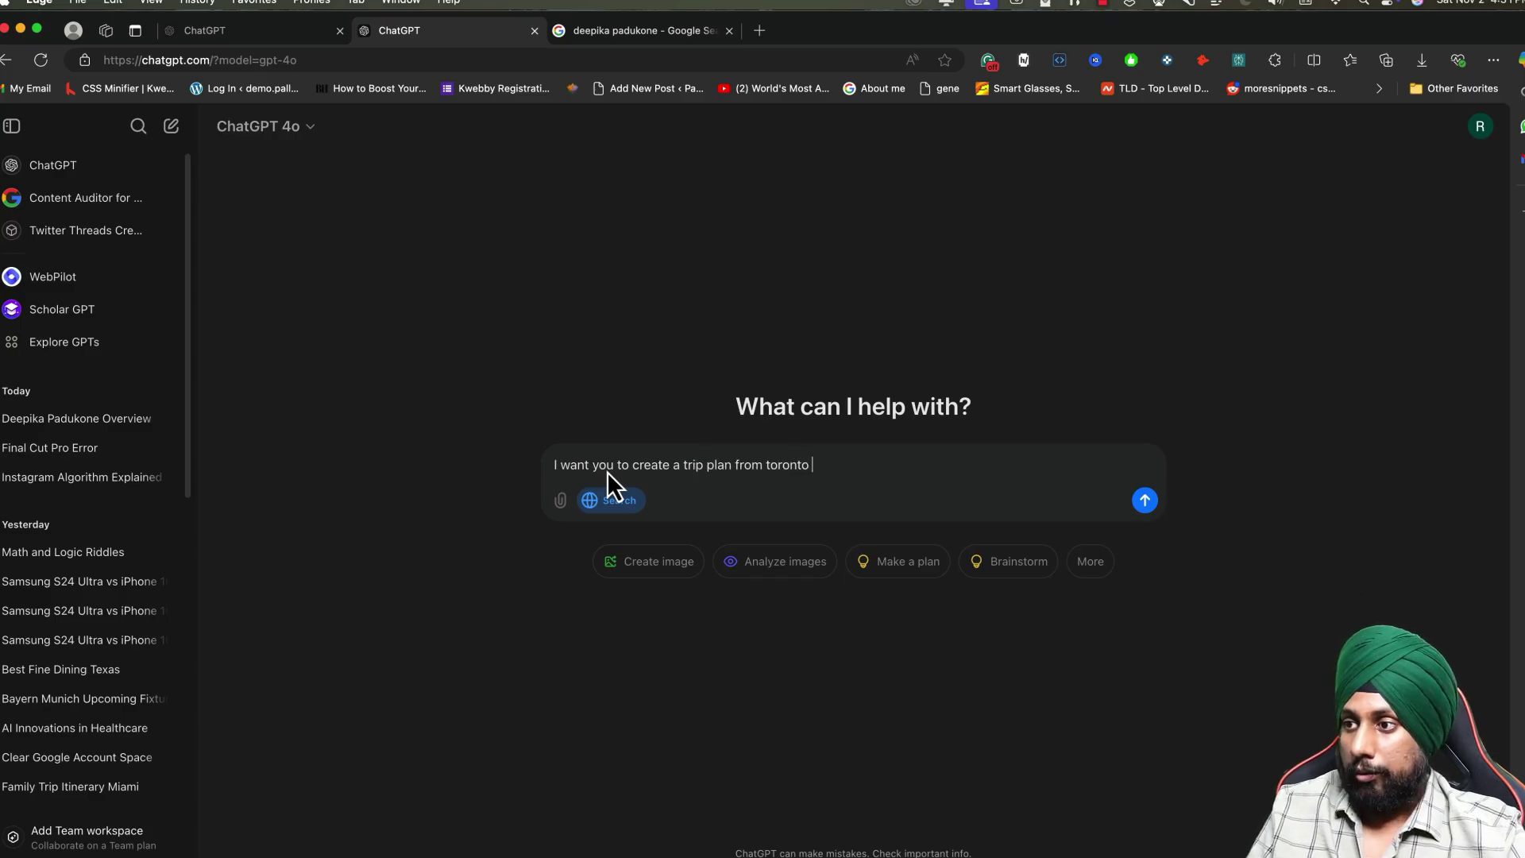
text(to miami for myself)
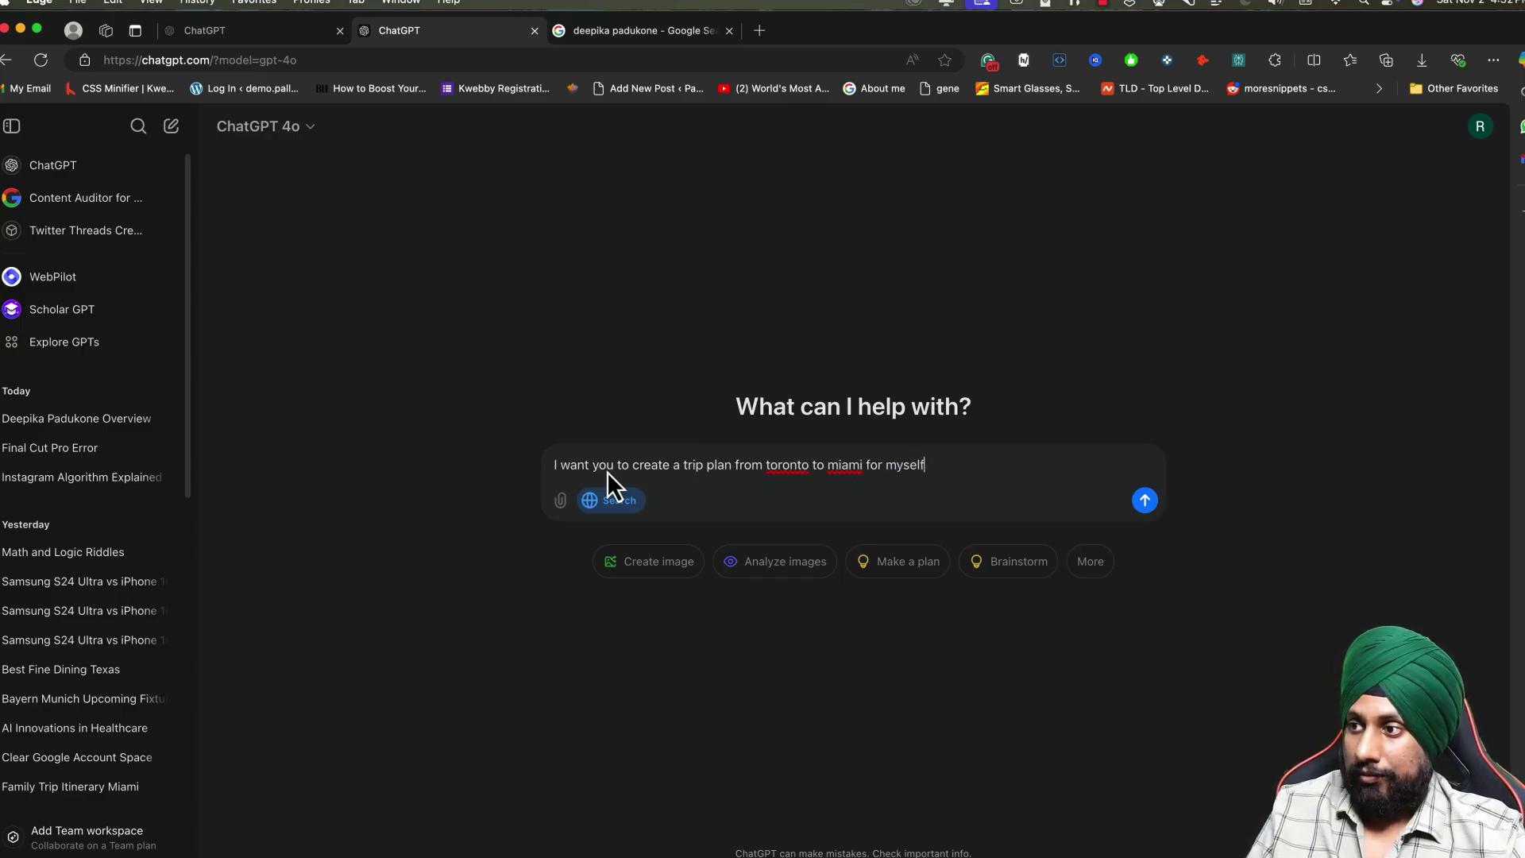
text(, my wife and )
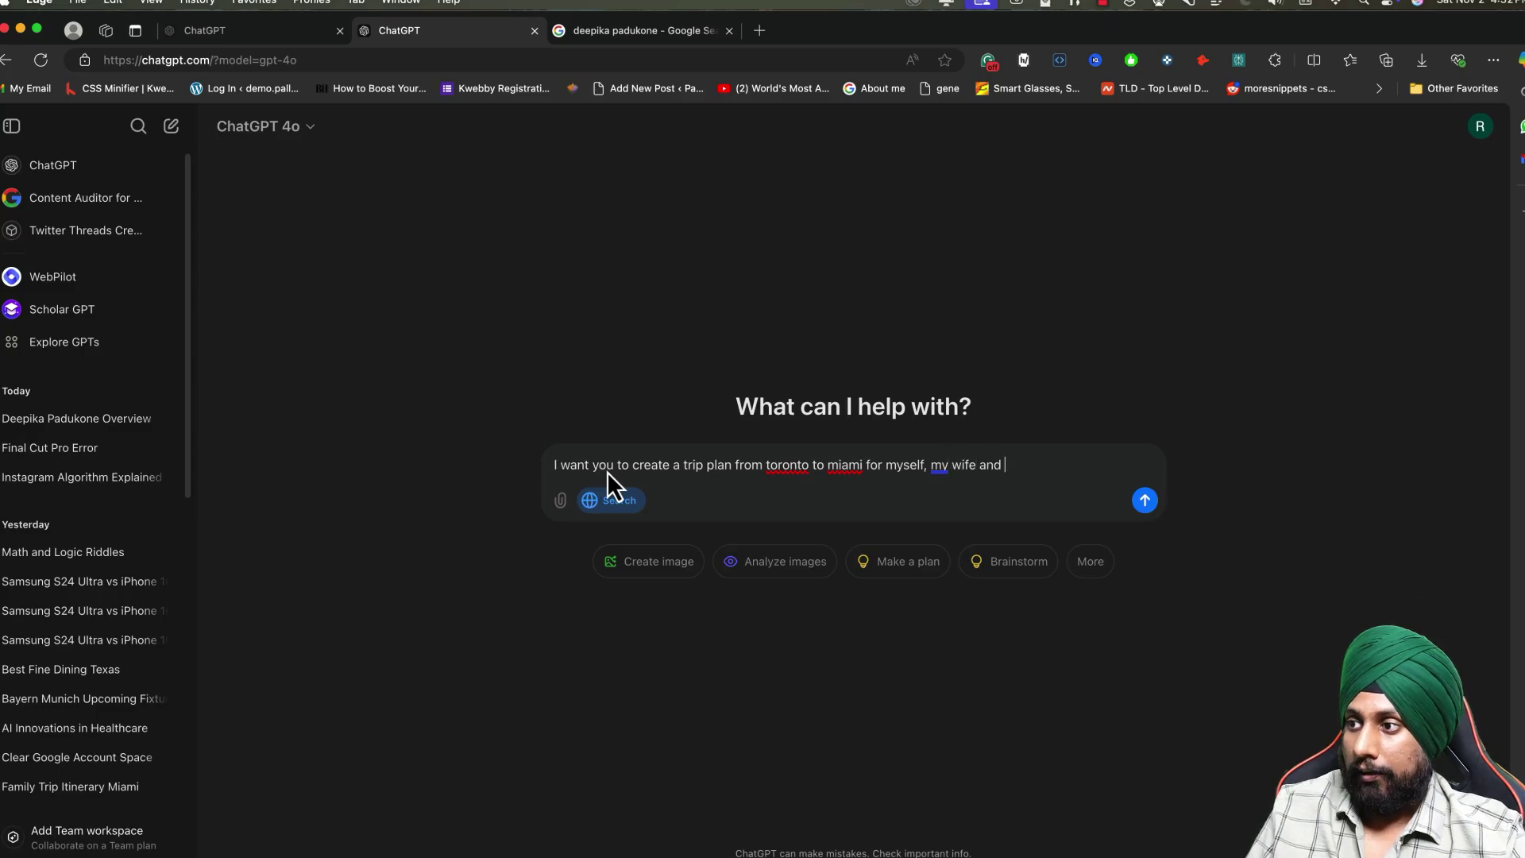
text(9 years old son.)
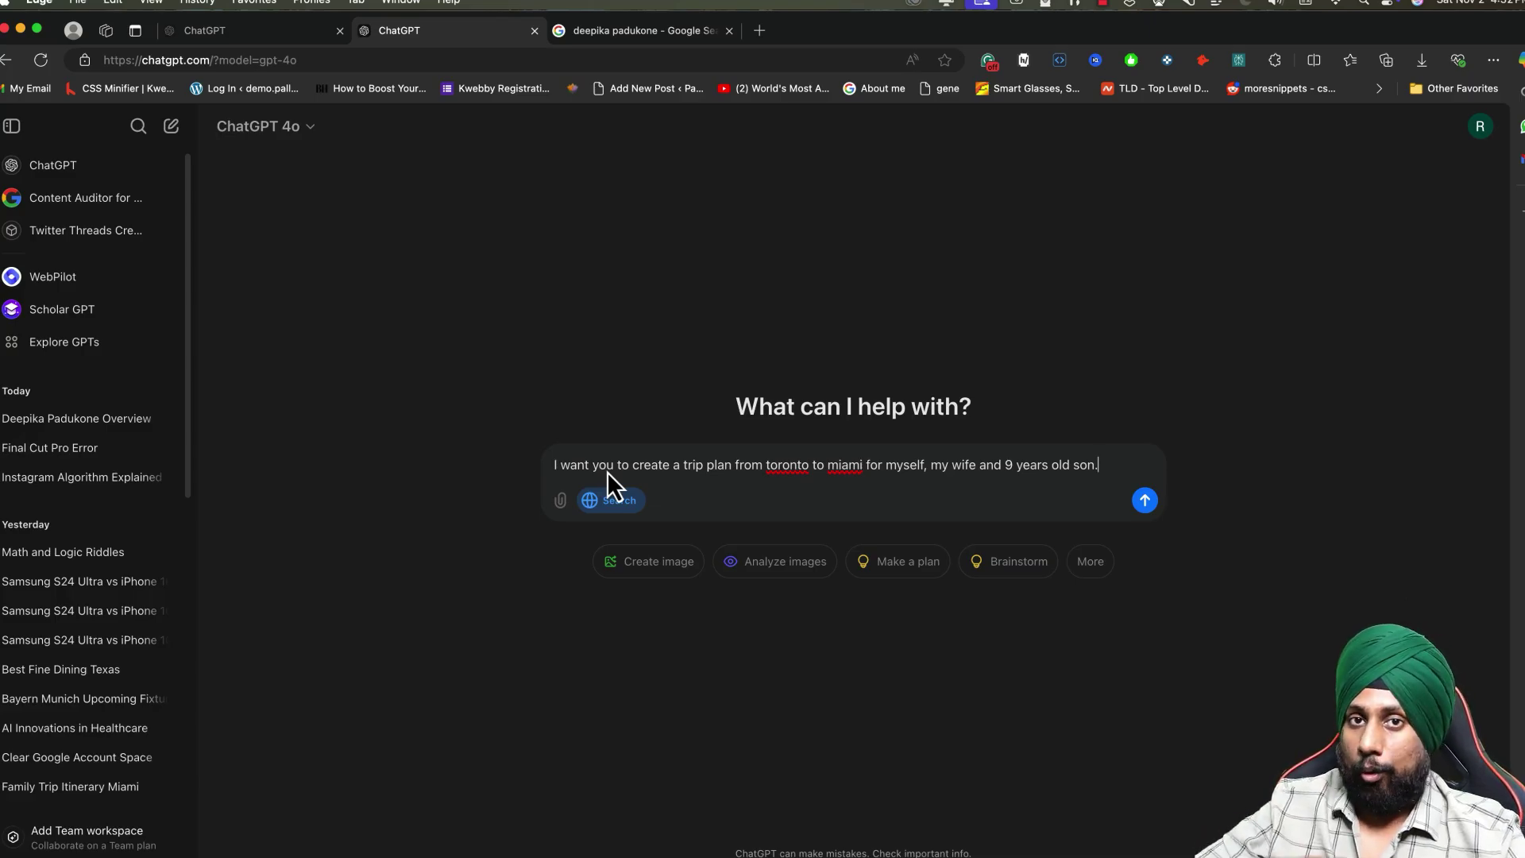
text(we will be traveling on 15th of november to )
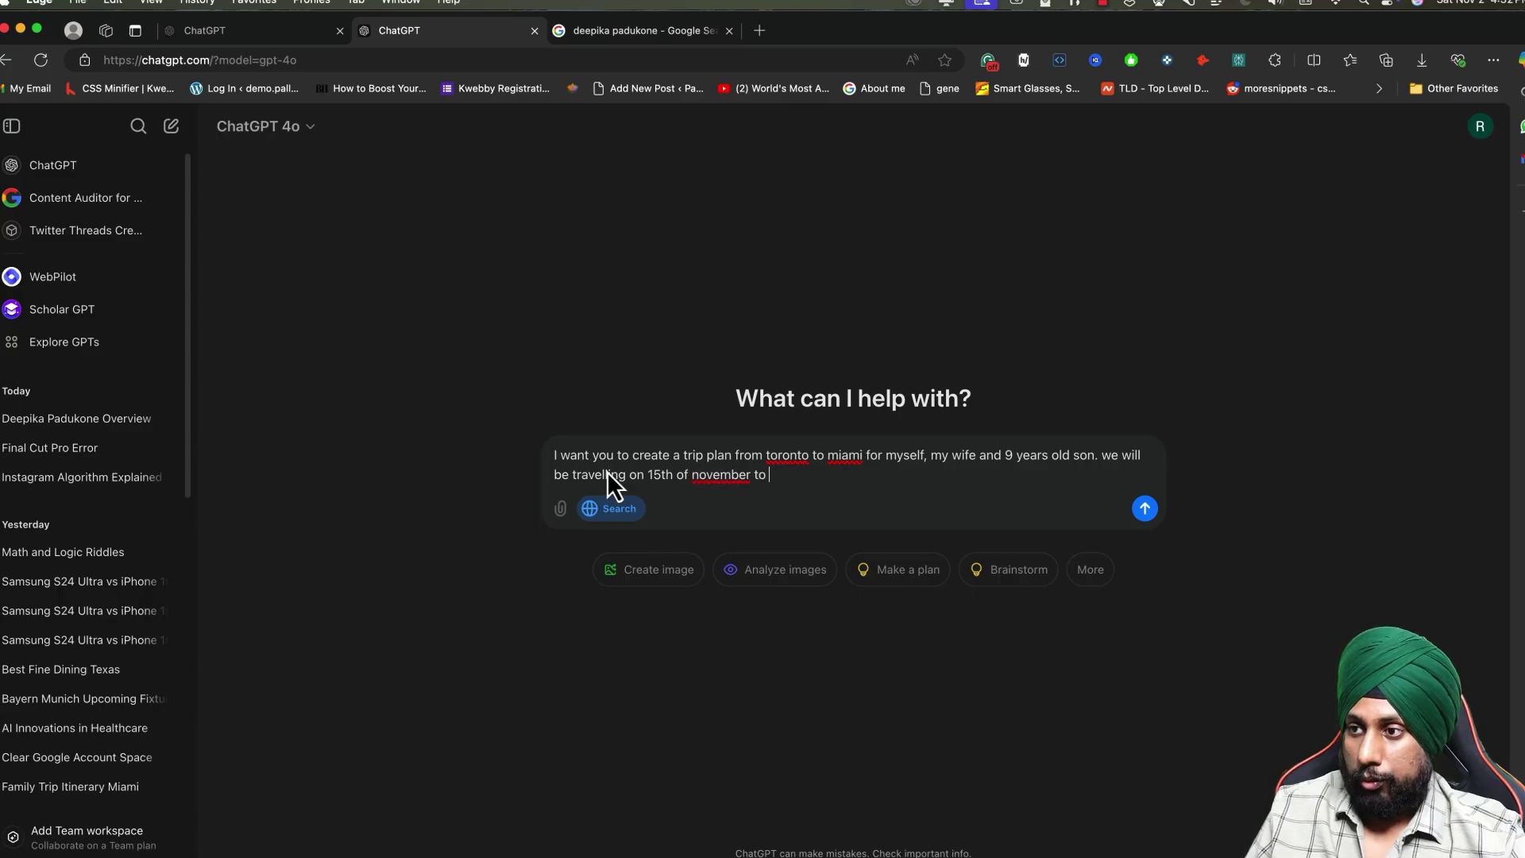
text(21st of novemne)
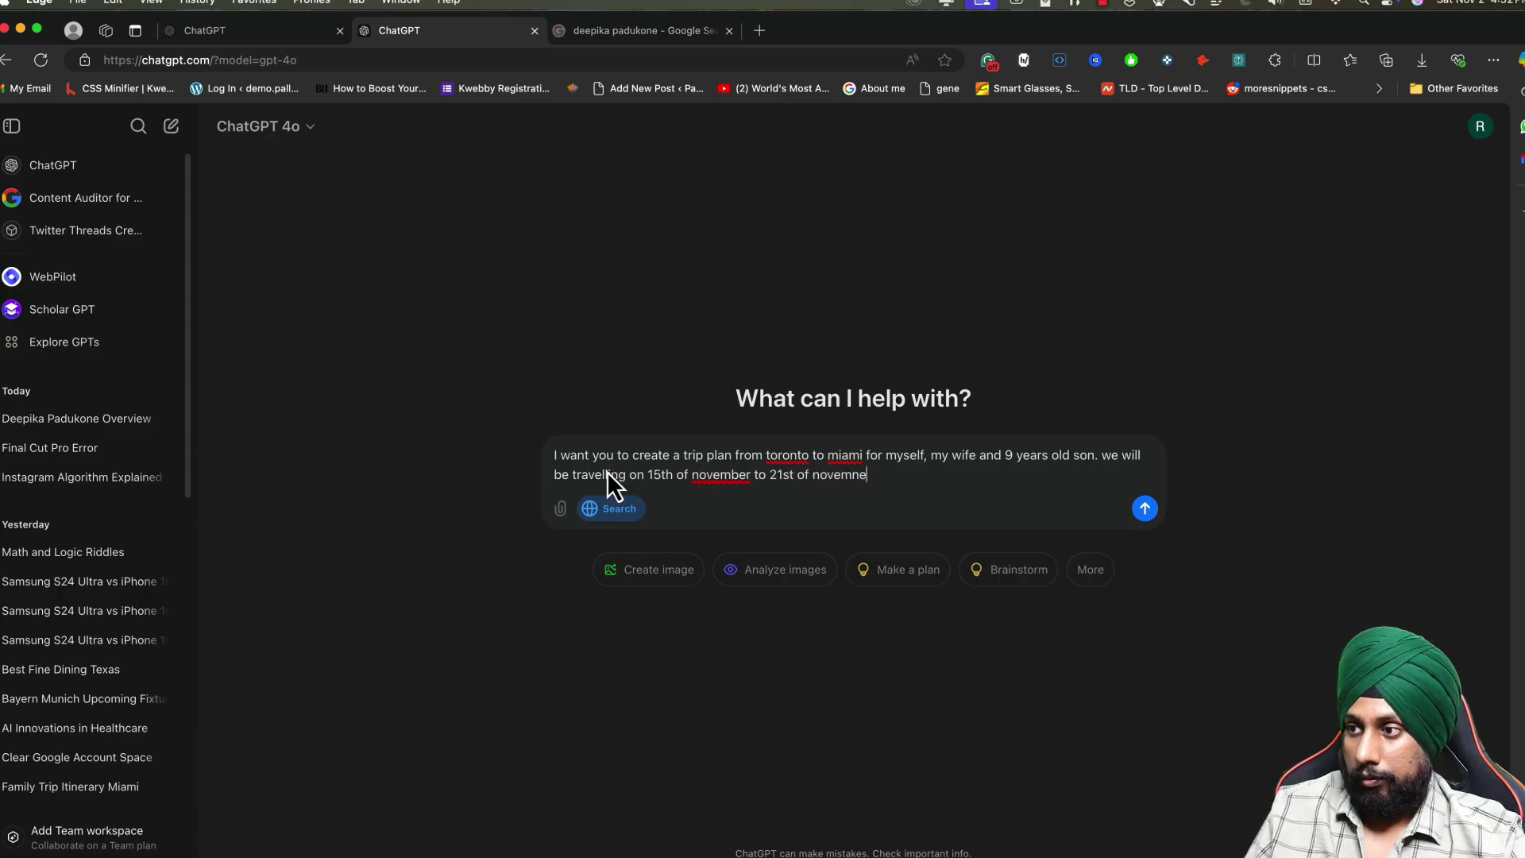
key(BackSpace)
key(BackSpace)
text(ber. My budget is 10,000$ )
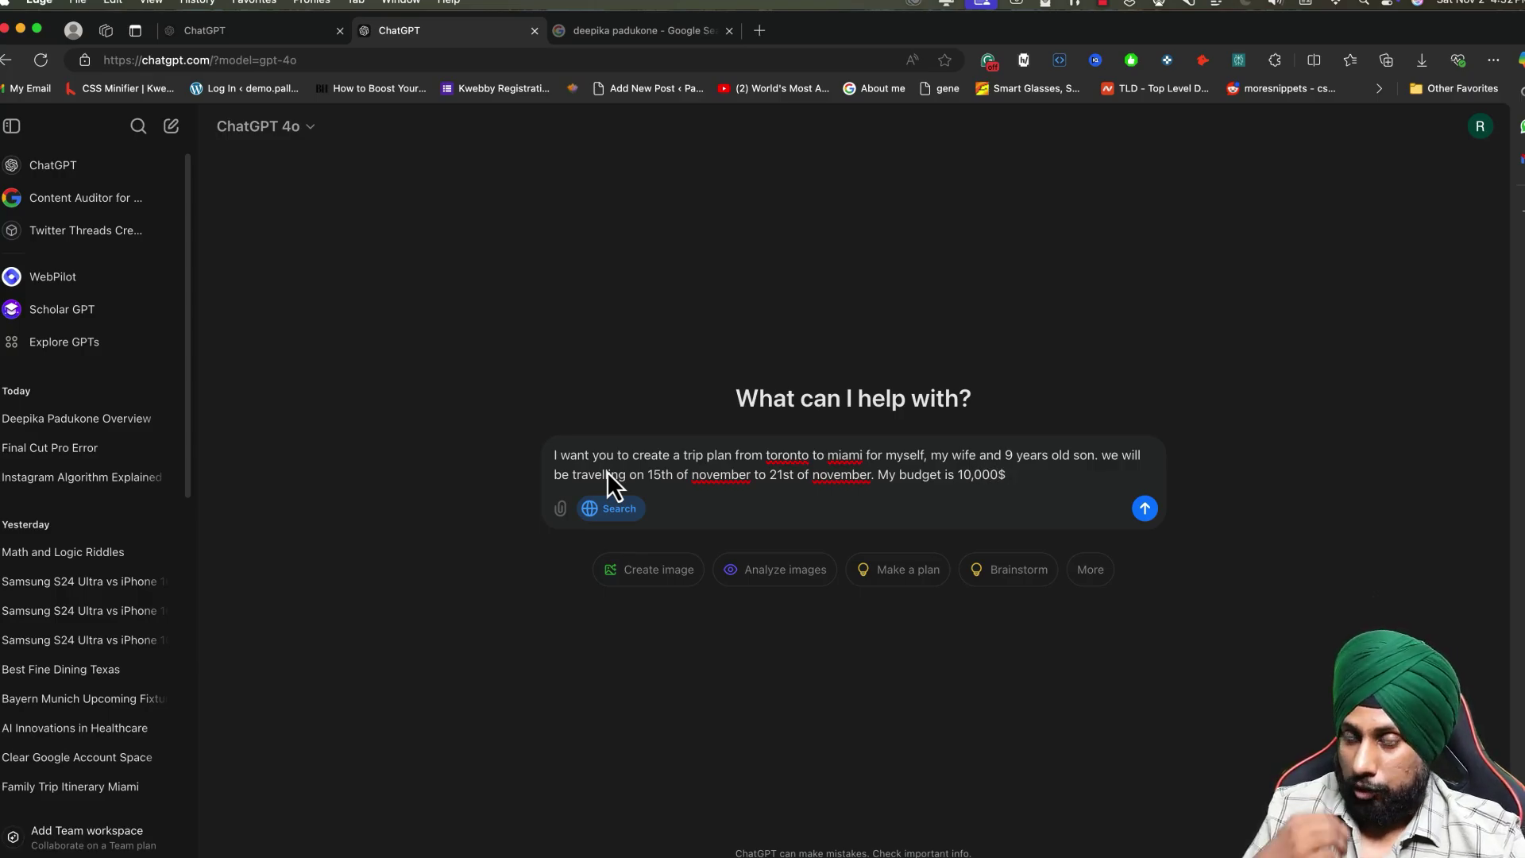
text(. I want y)
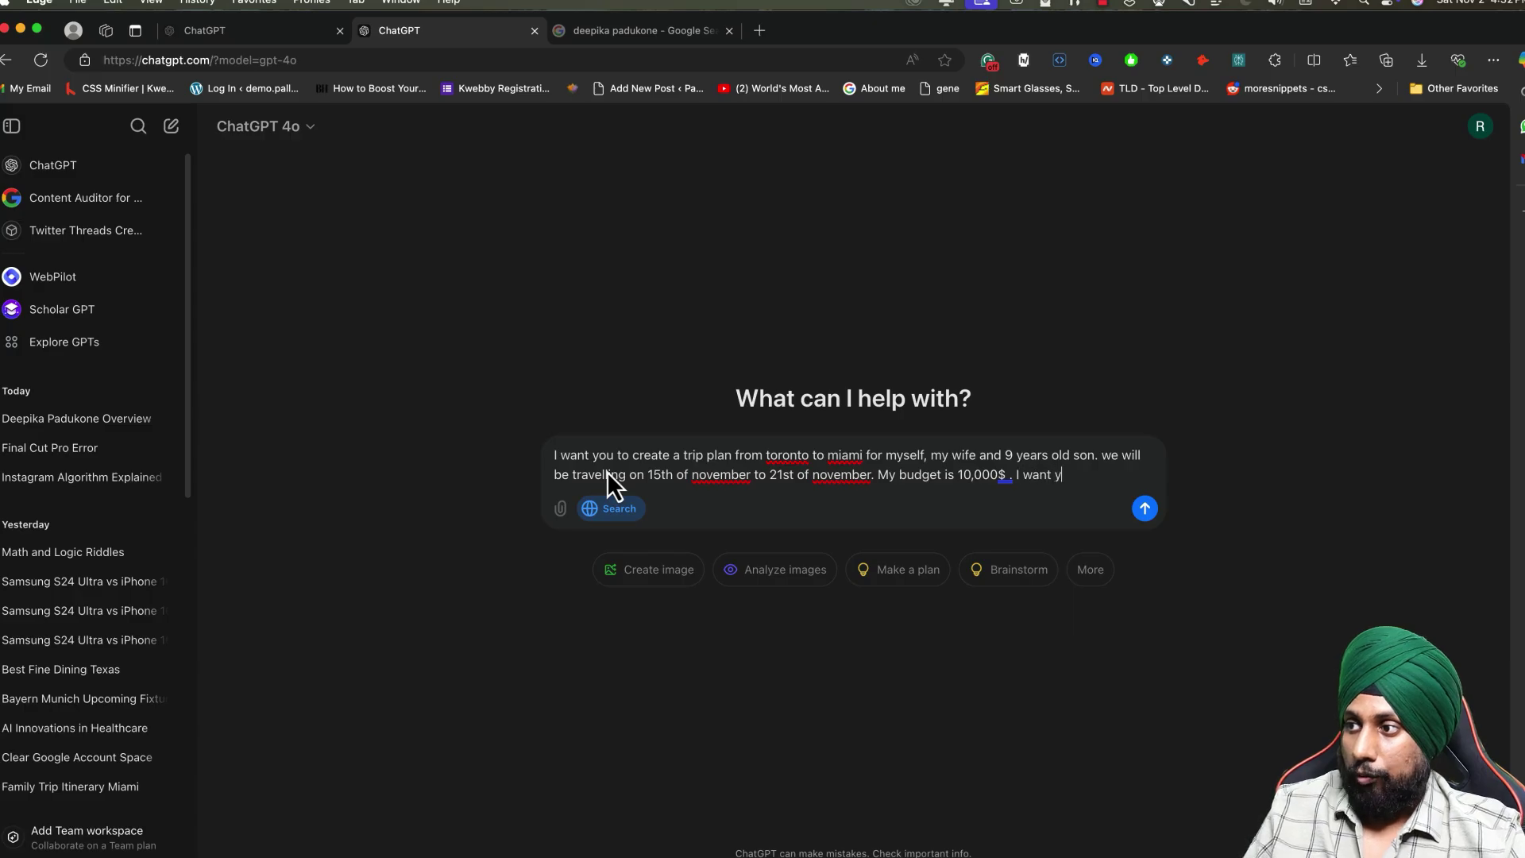
text(ou to create whole )
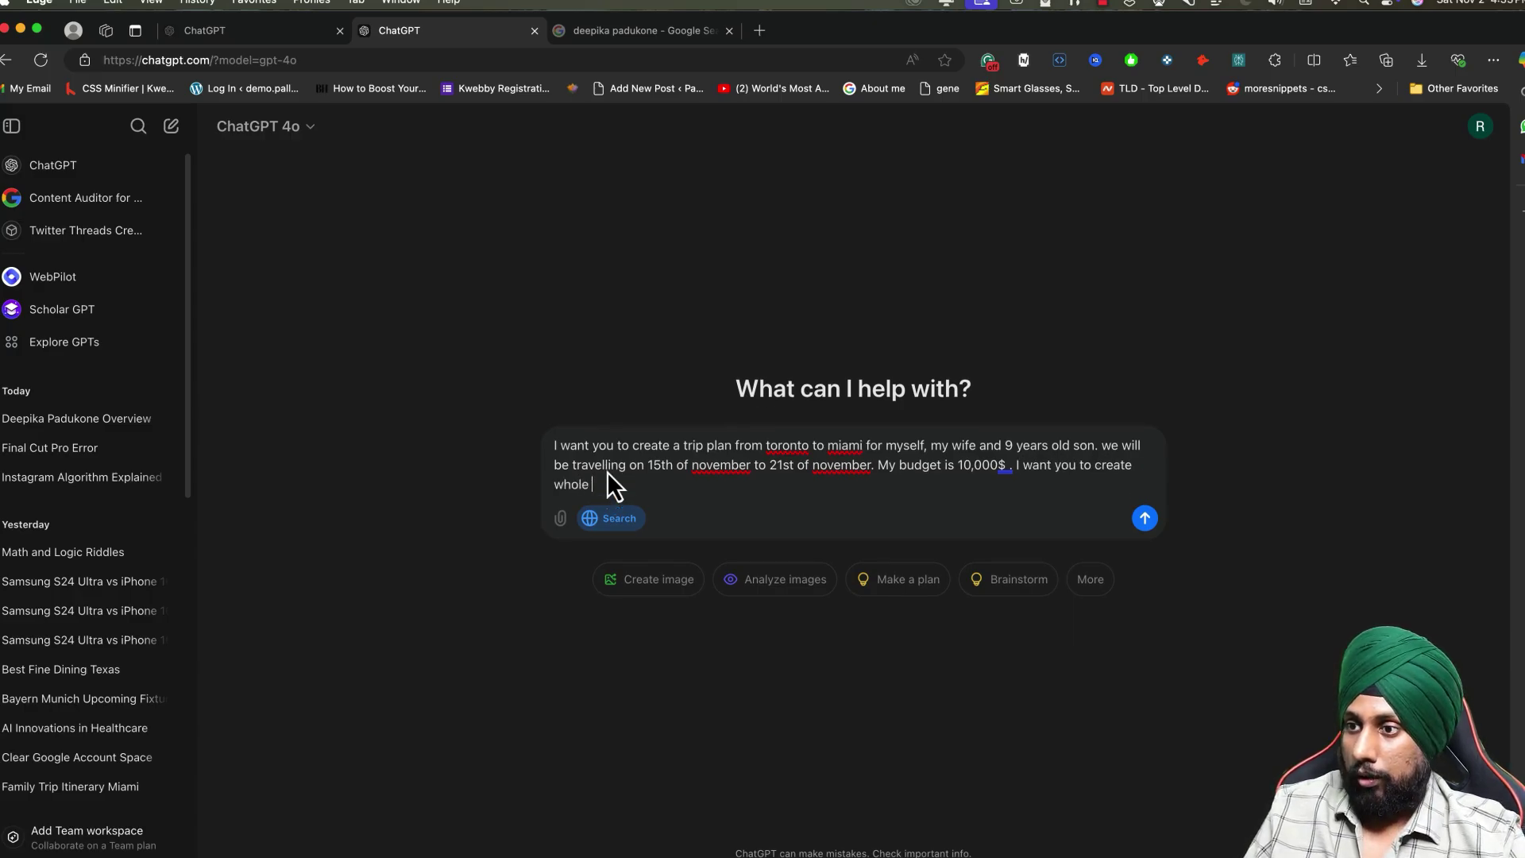
text(itinerary for my trip from)
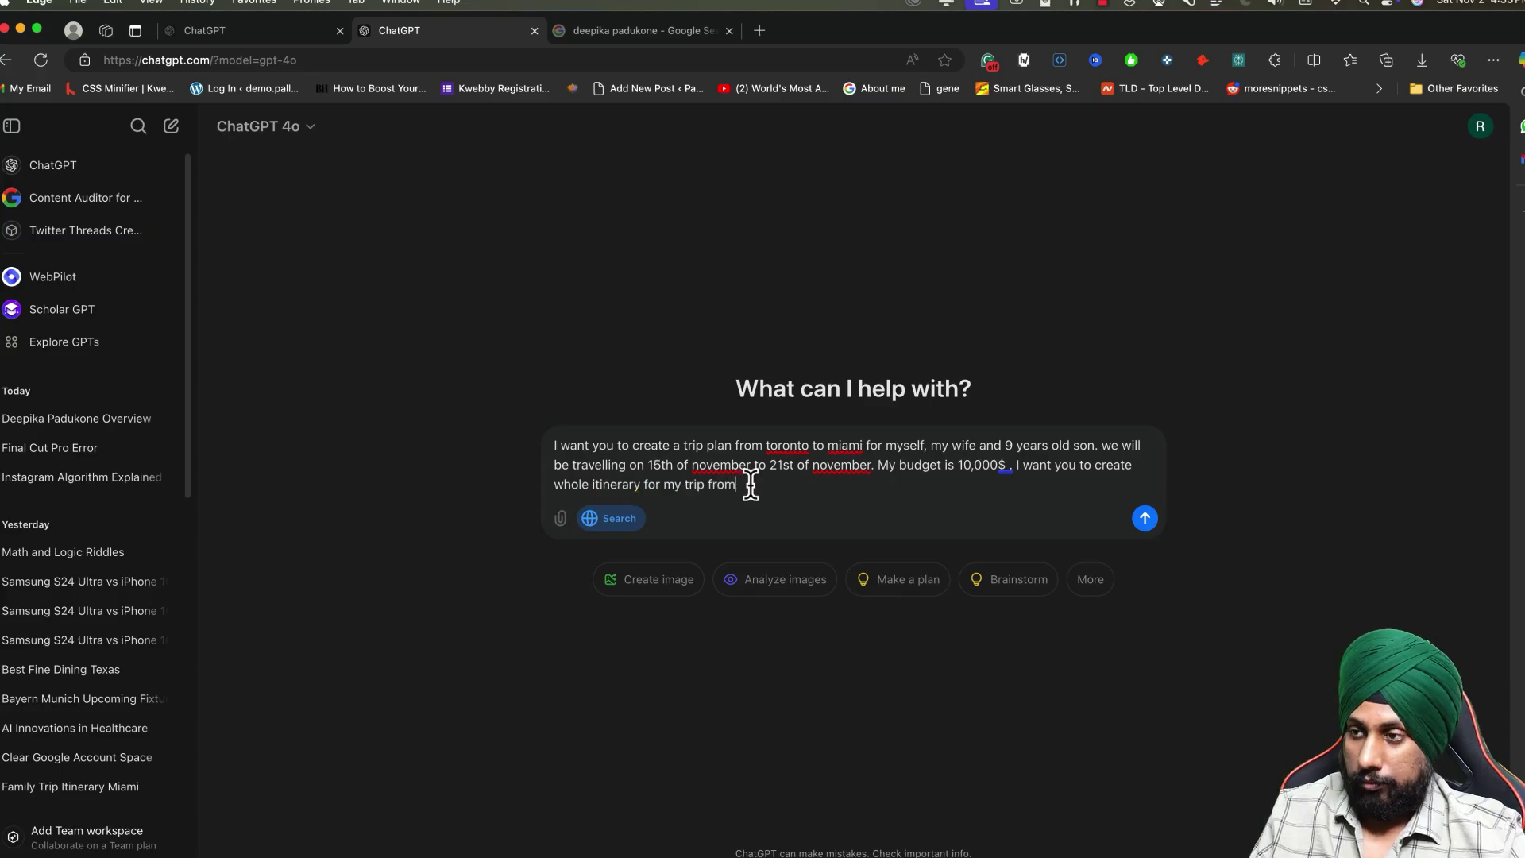
text( flights to)
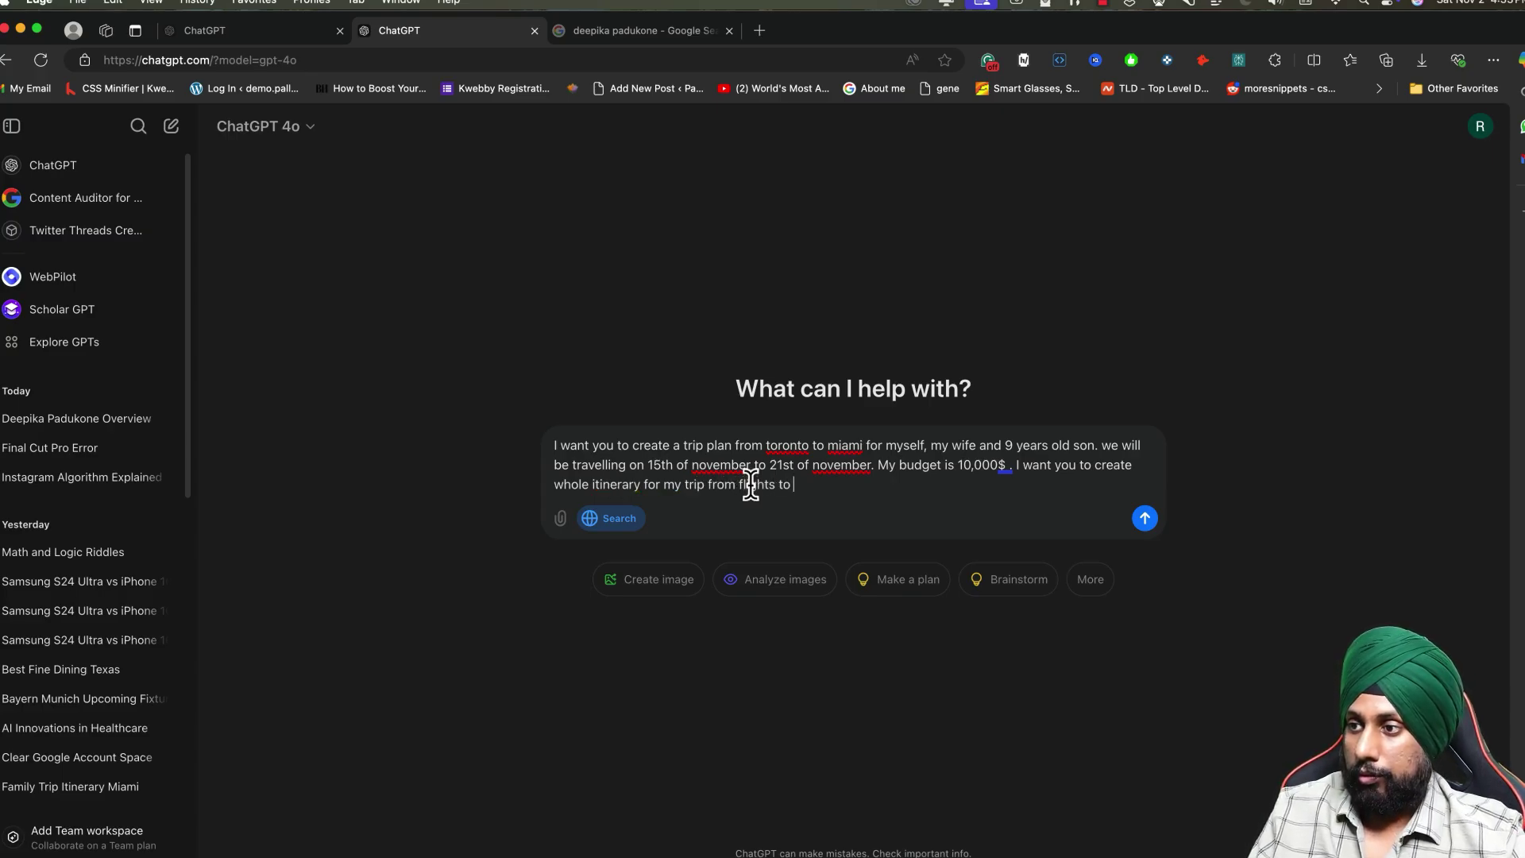
text( sig)
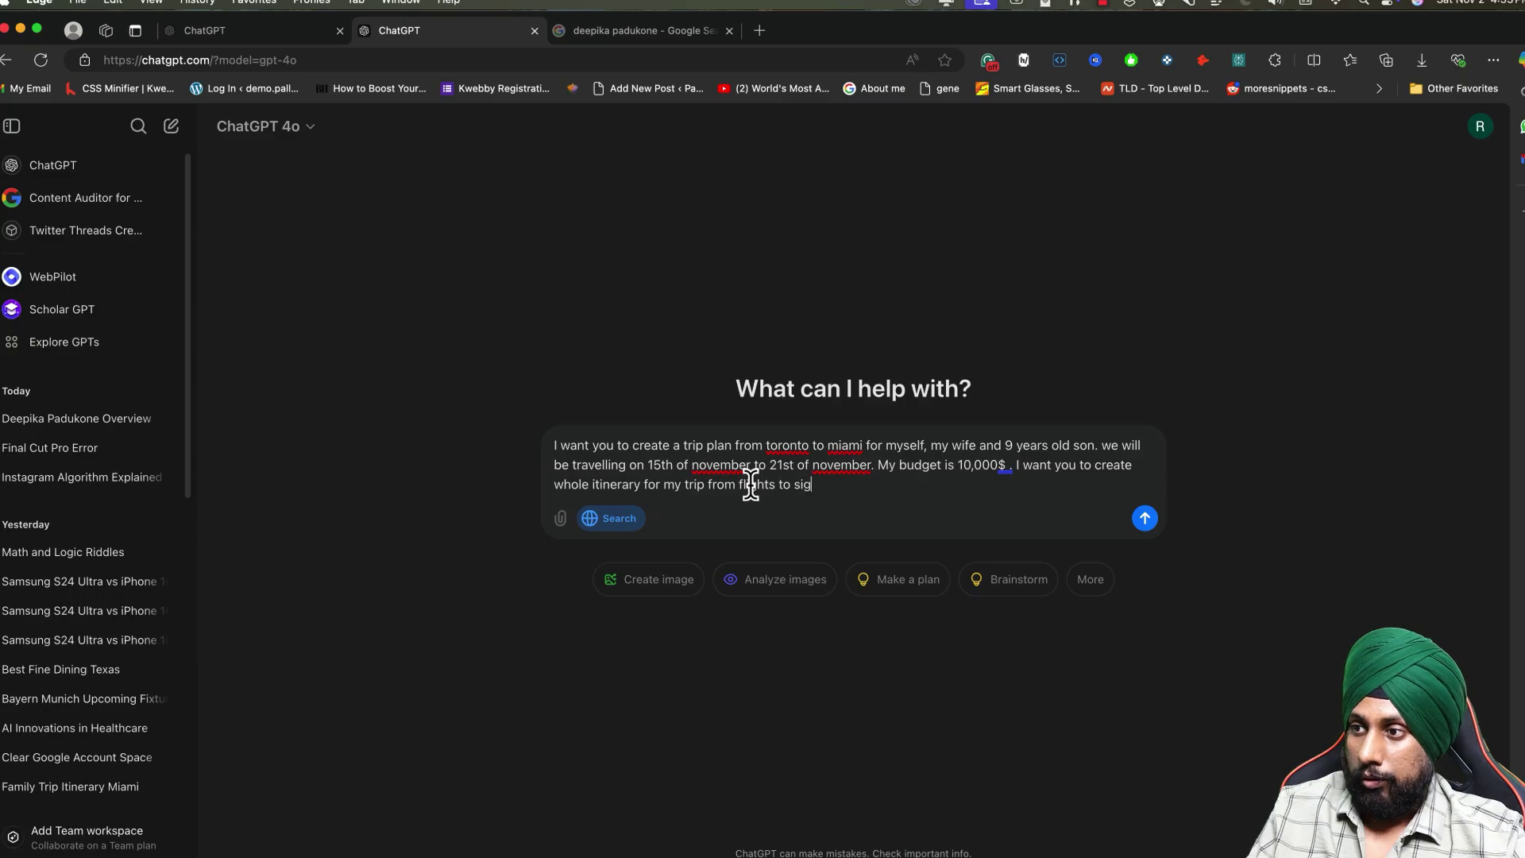
text(hseeing to restuarants and)
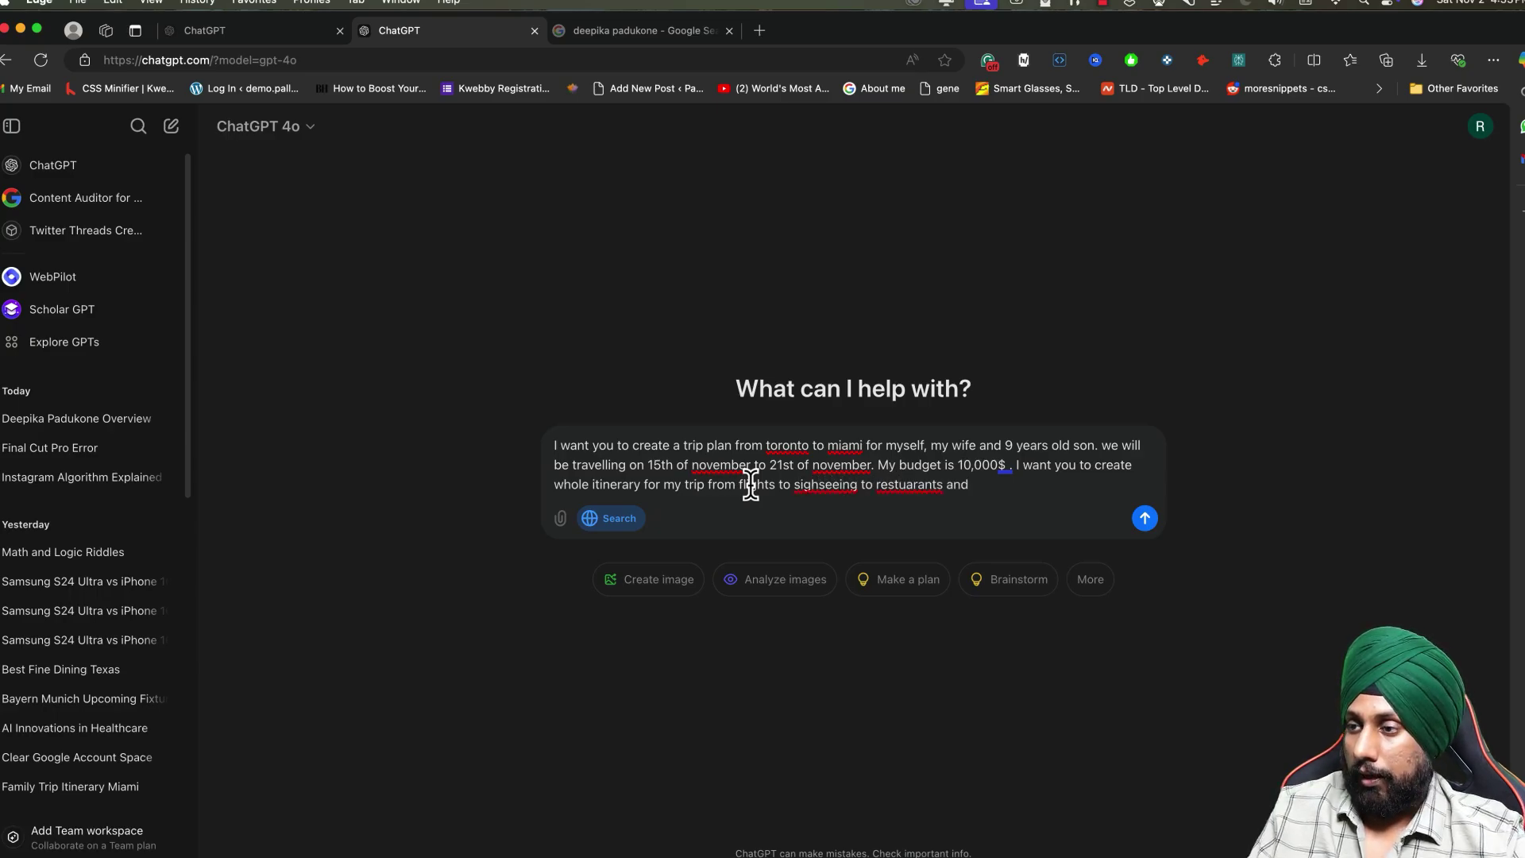
text(hotels. i prefer )
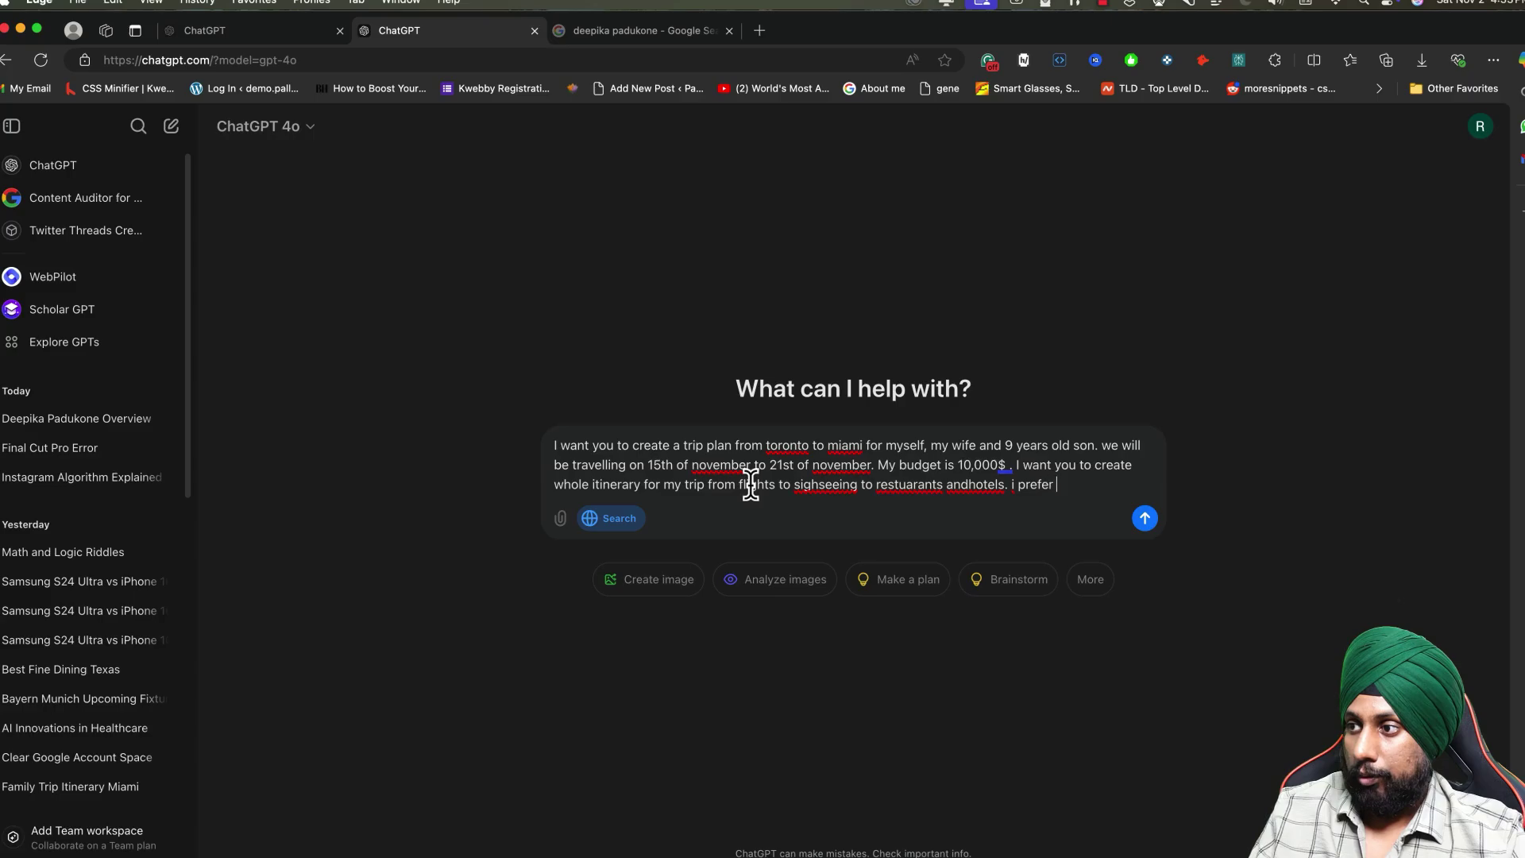
text(hotel upto 4 star. heres you need to provide:)
- Add bullet lines for cheapest flight, transportation details and family hotel suggestions
key(shift+Return)
key(shift+Return)
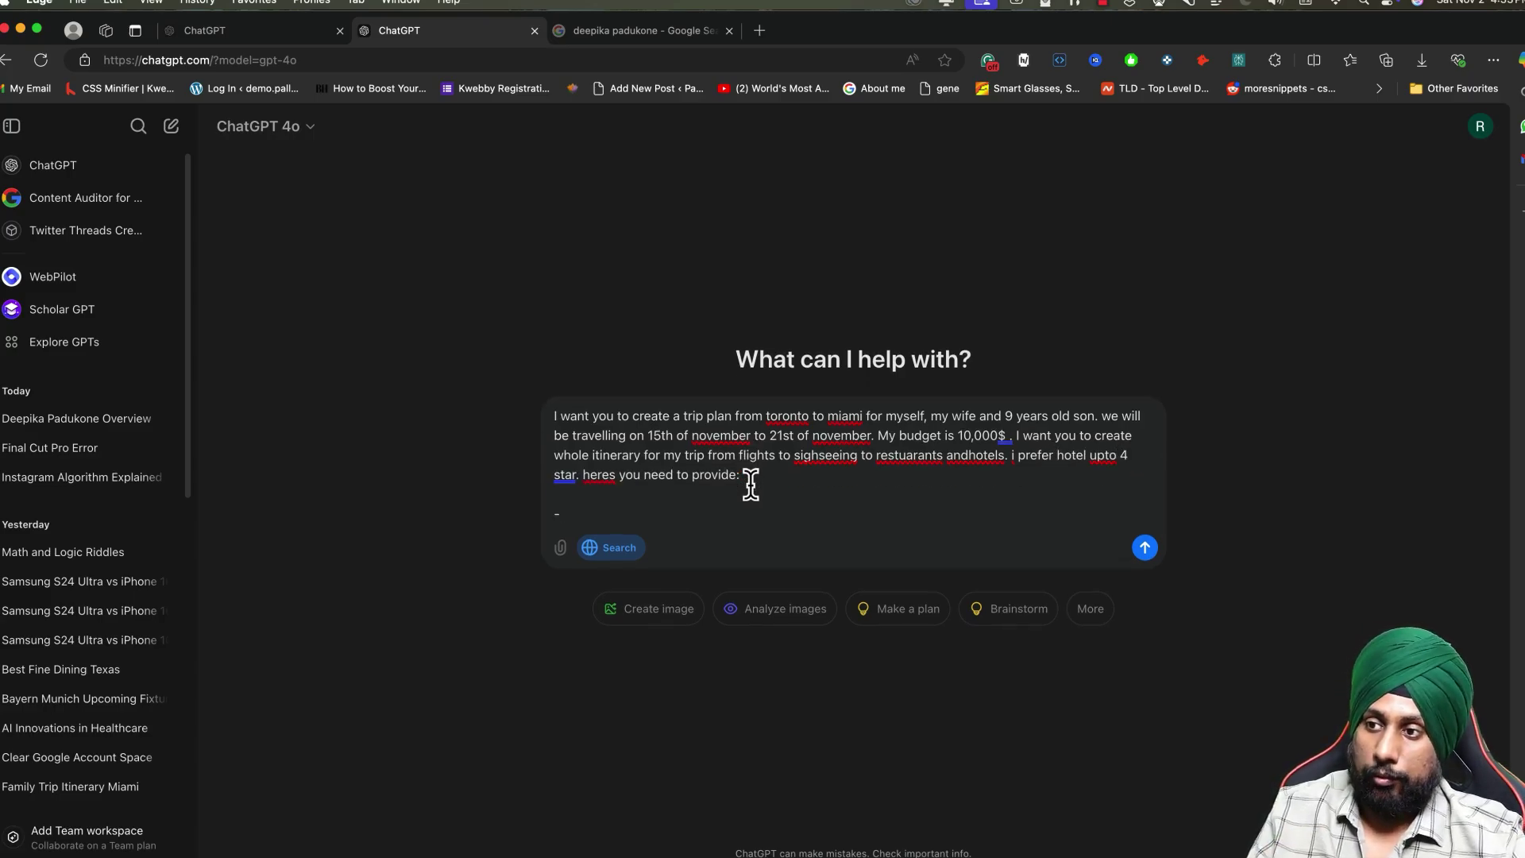
text(- cheapest flight from )
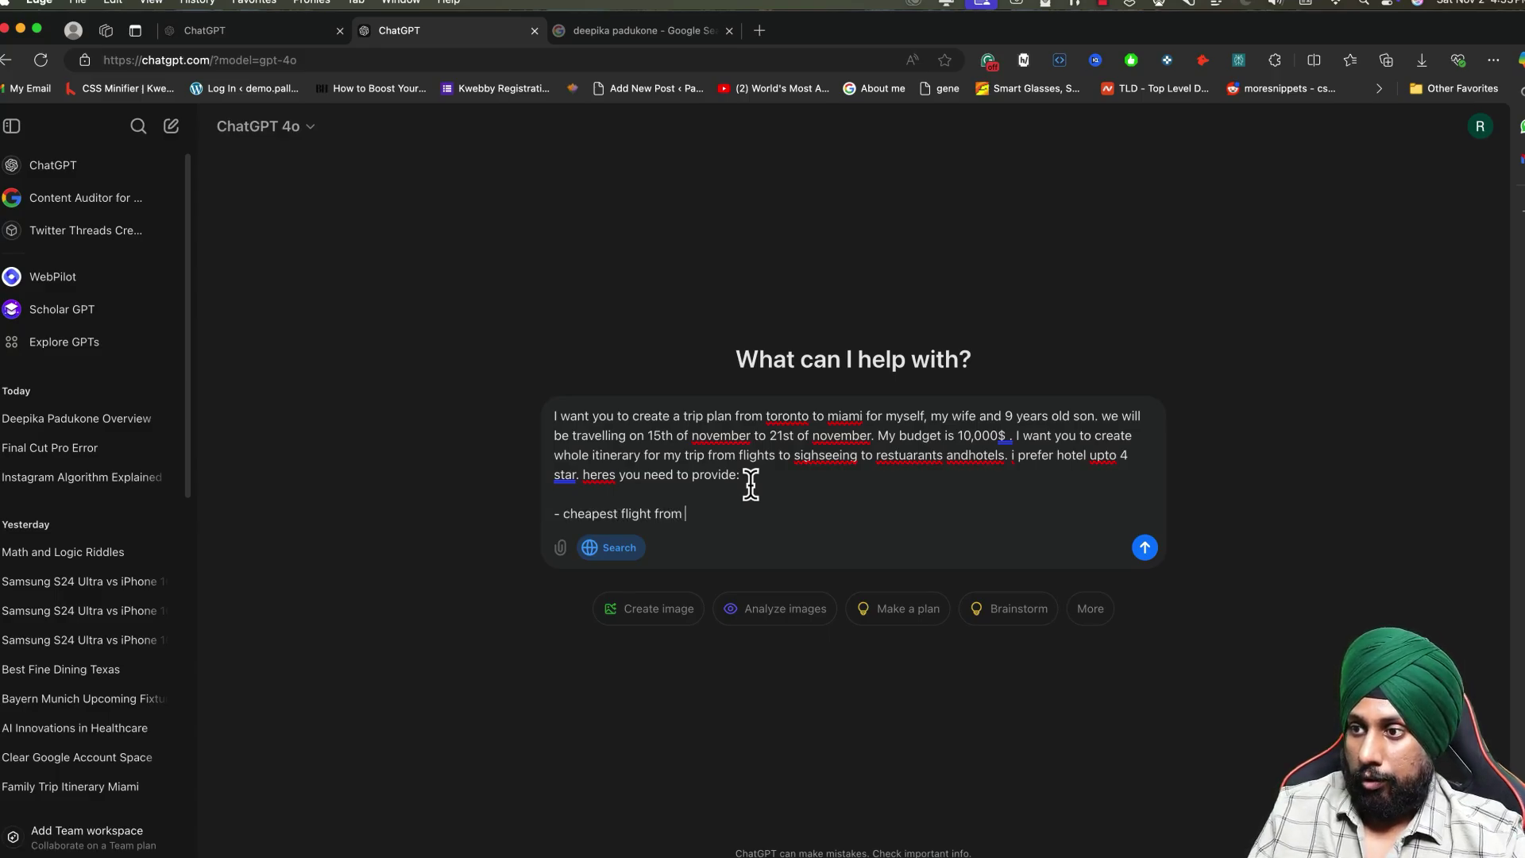
text(toronto to miami)
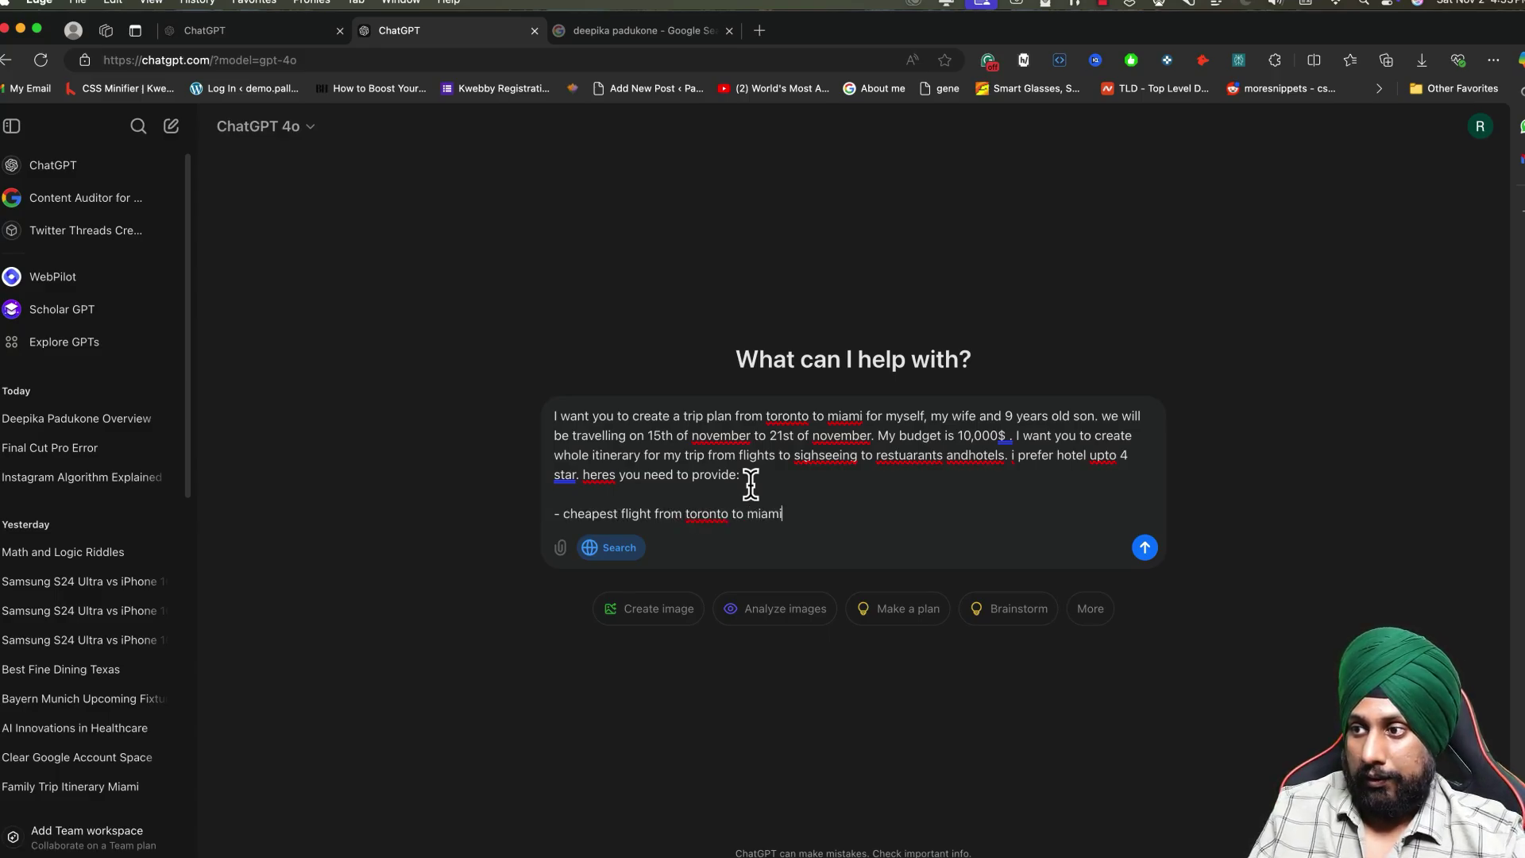
key(shift+Return)
text(- transporation details)
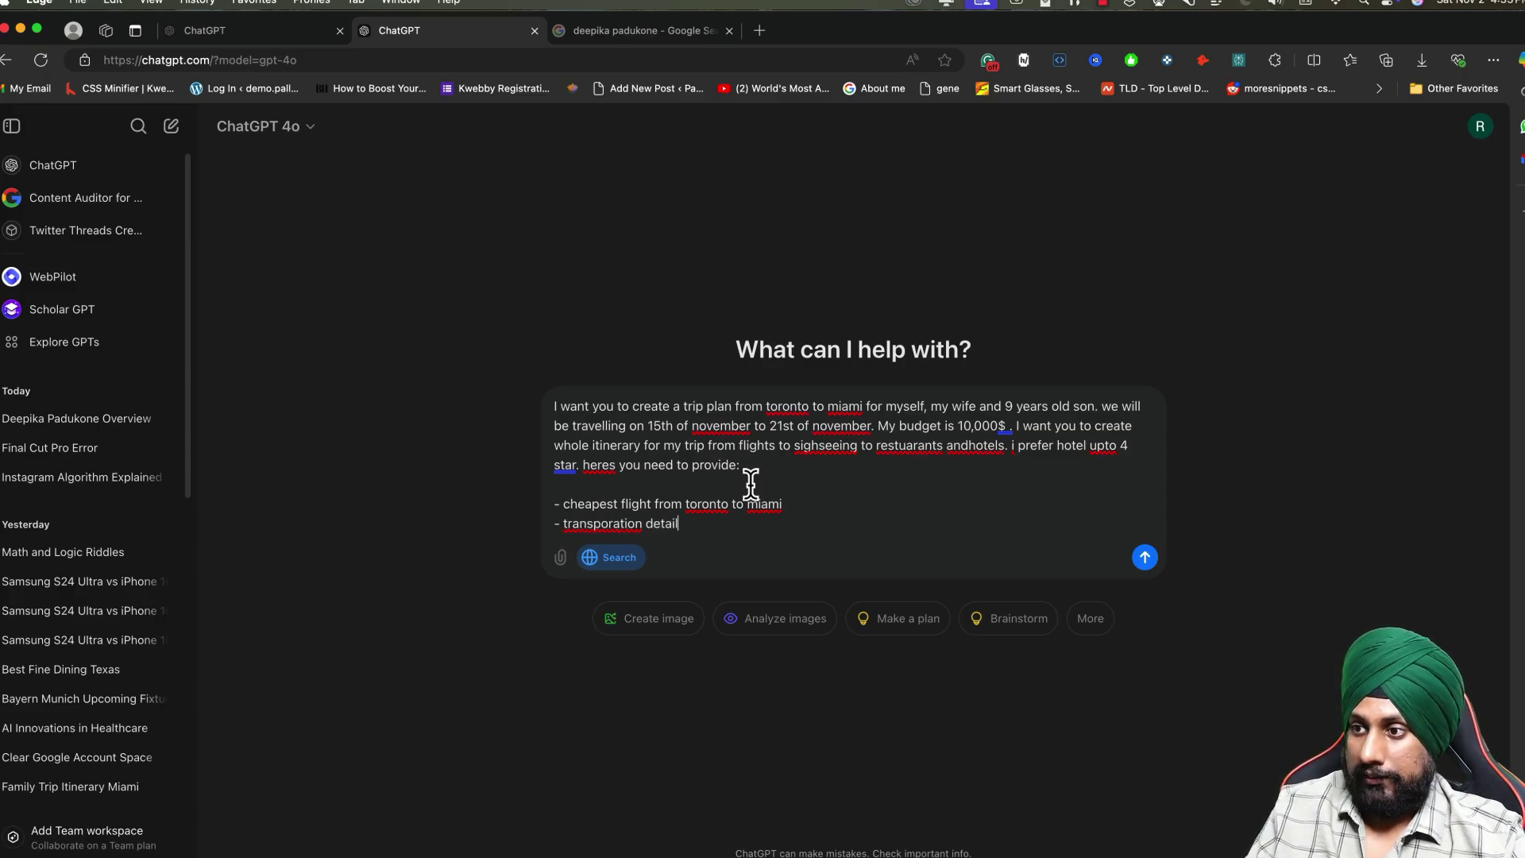
key(shift+Return)
text(- hotel suggestion fo)
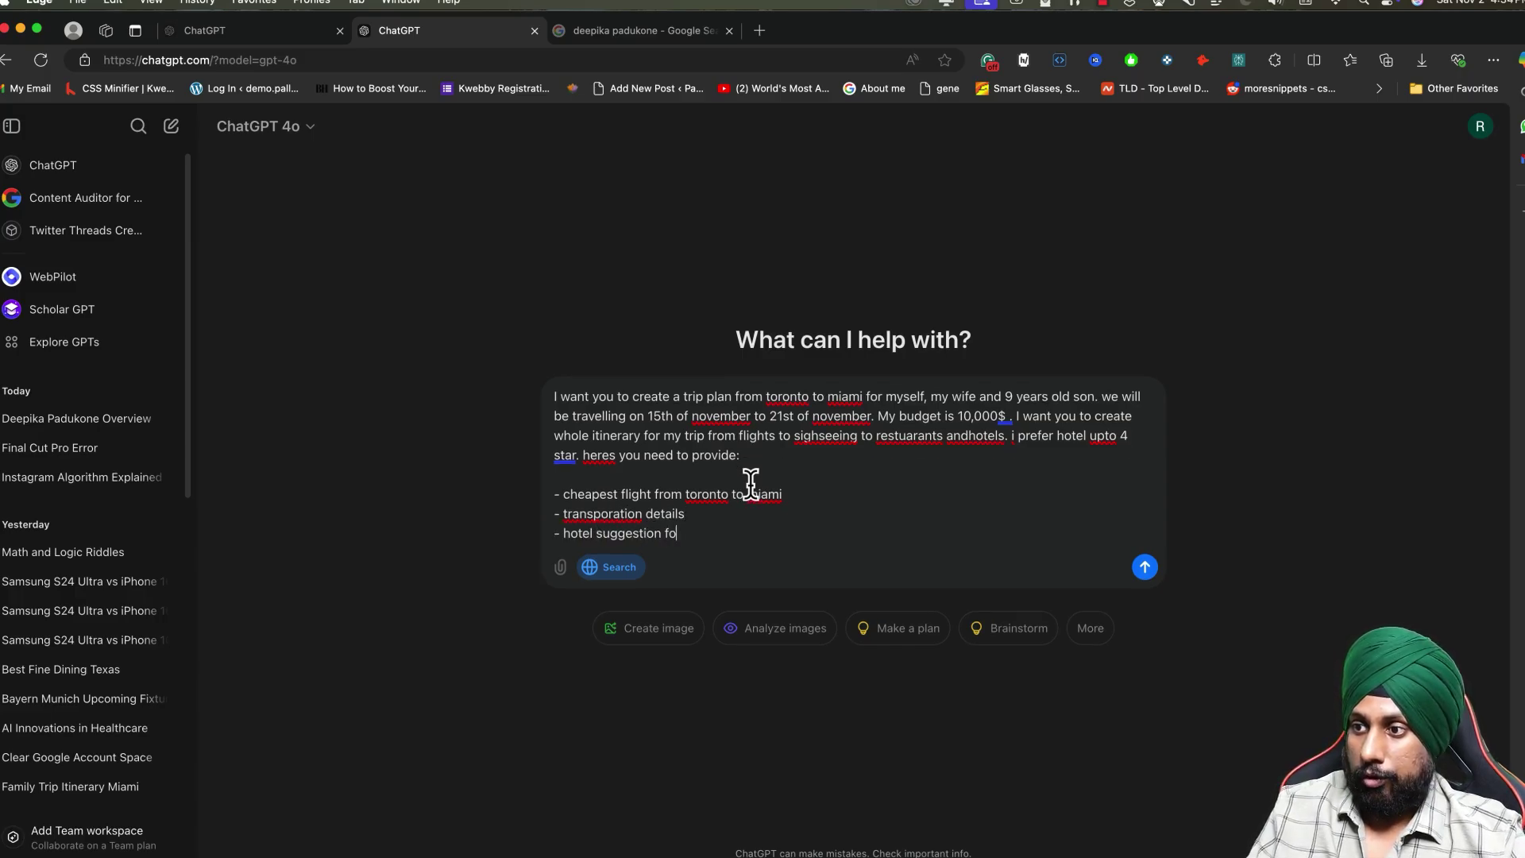
text(r my family during the)
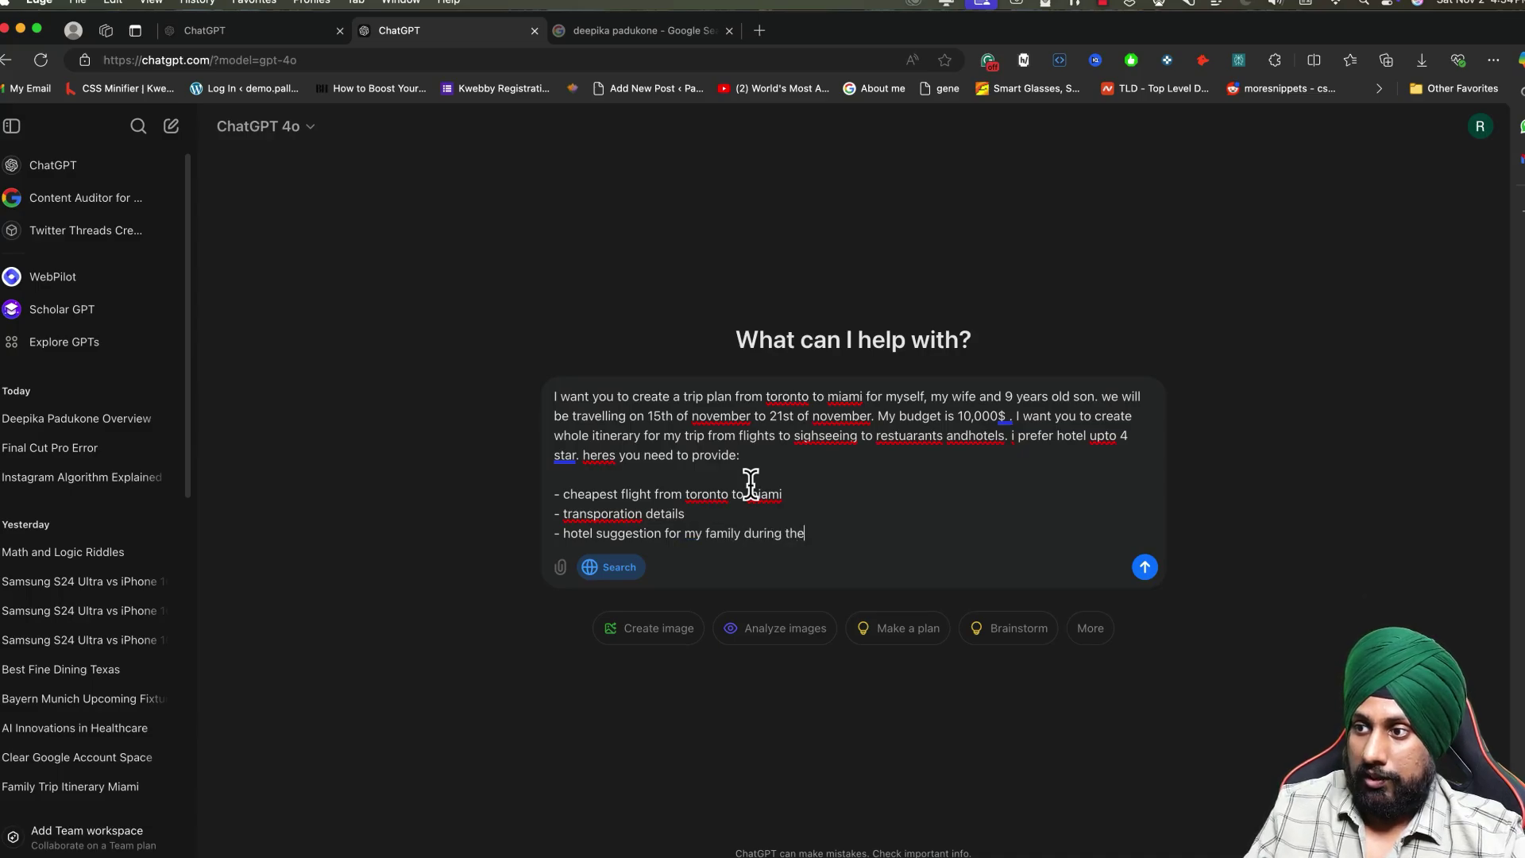
- Add daily sightseeing, restaurant, family-friendly and budget requirements to the prompt and send it
text(e)
text(eing plan for each d)
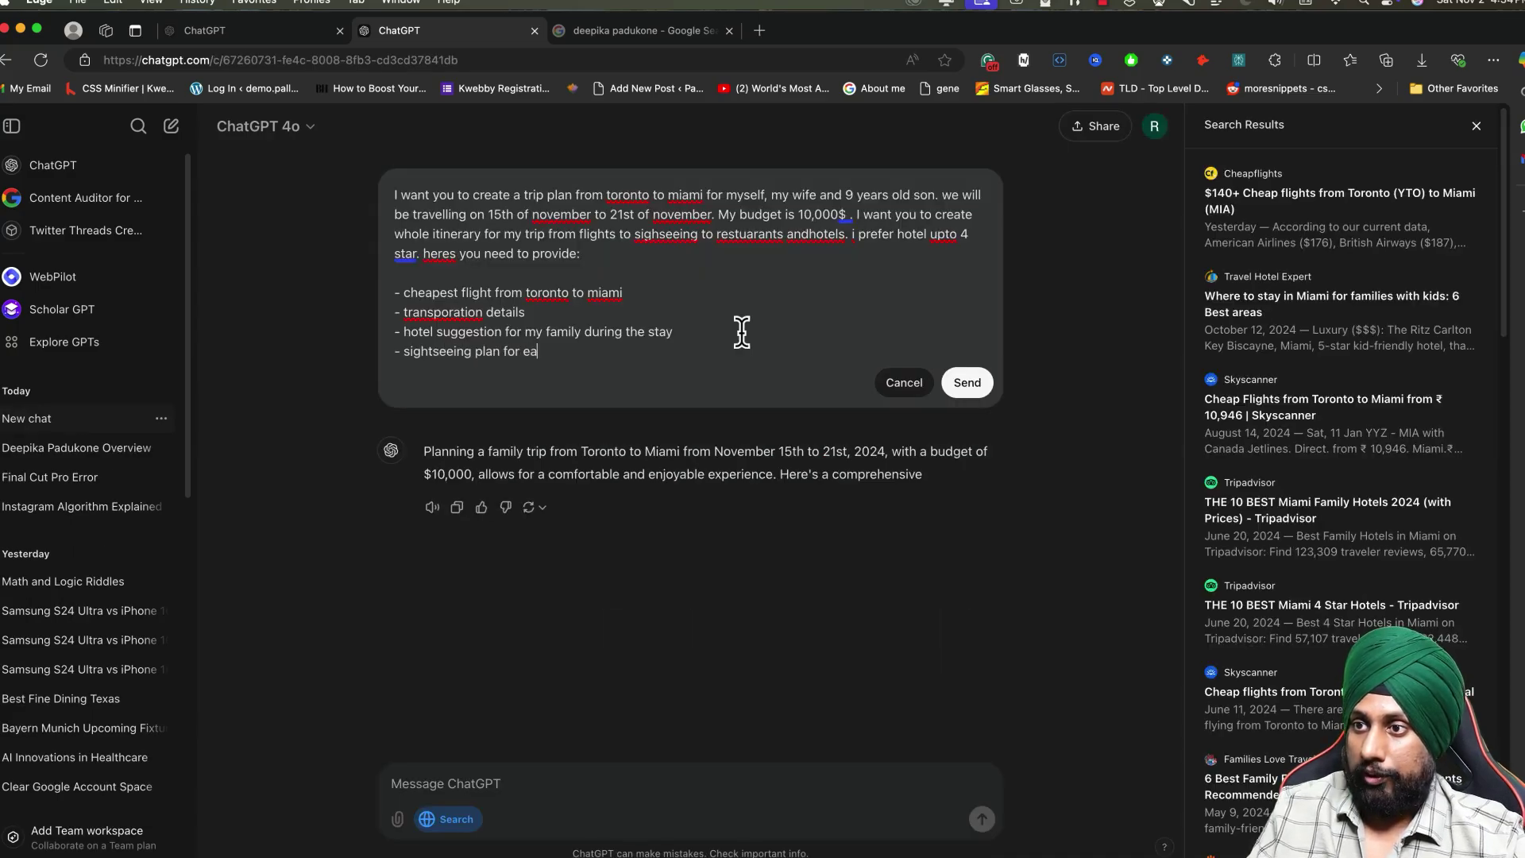
text(ay (includ)
text(includes breakfast)
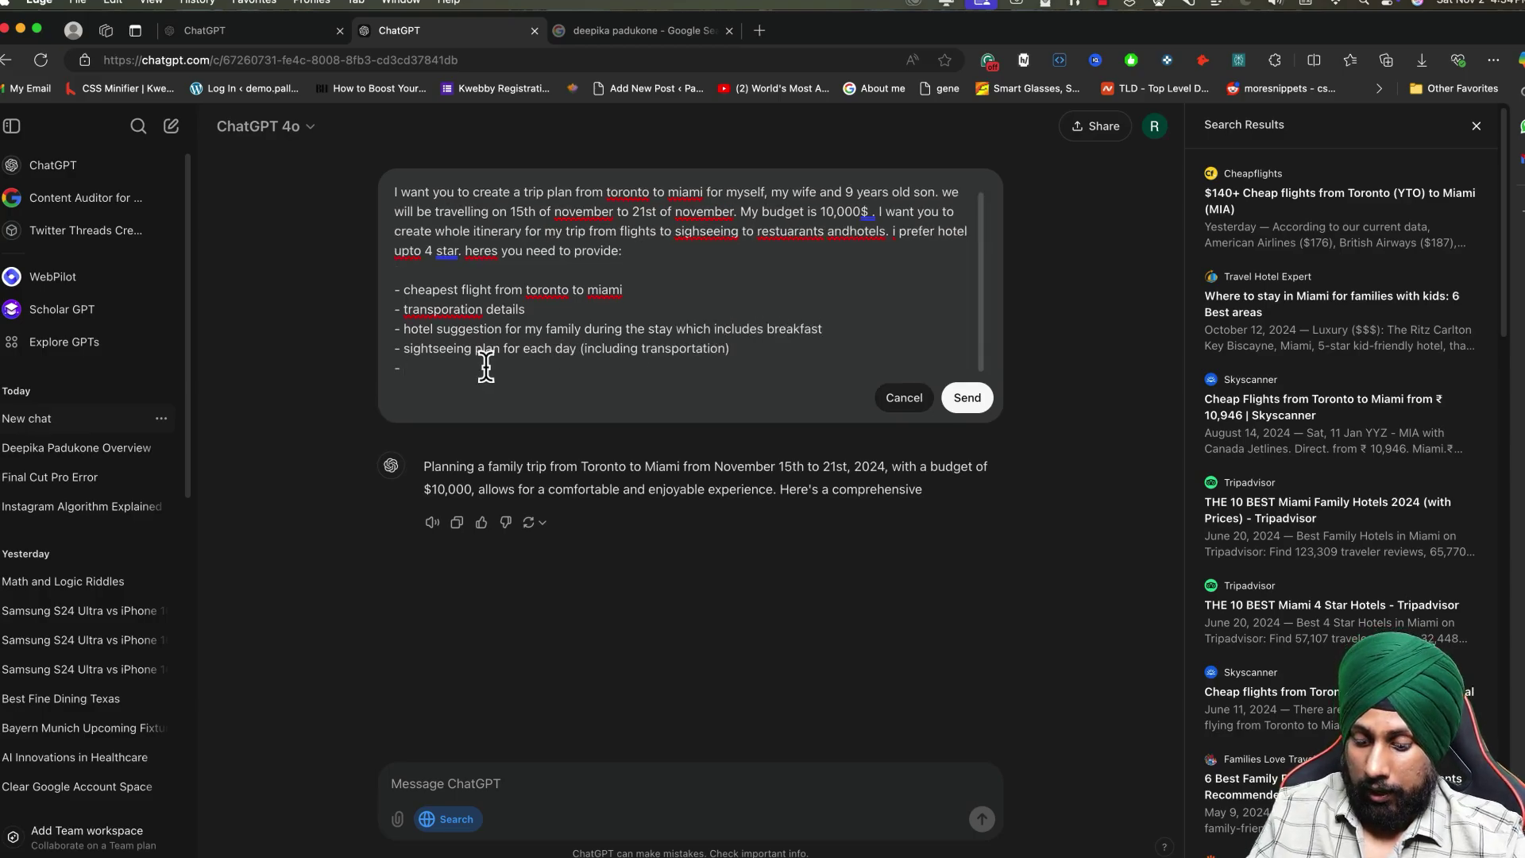
text(suggest best e)
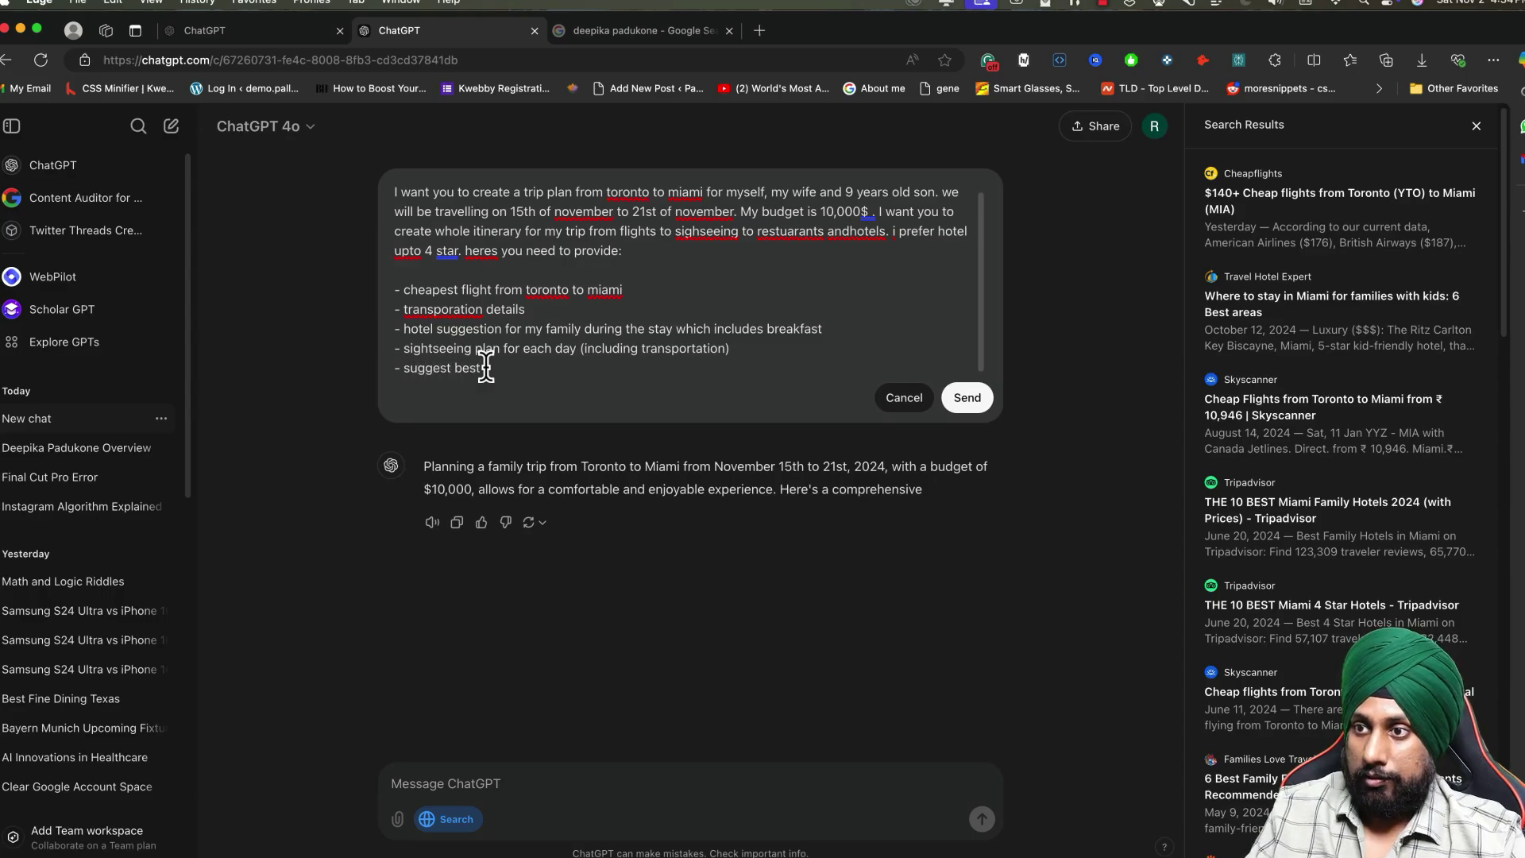
text(stuarants around sigh)
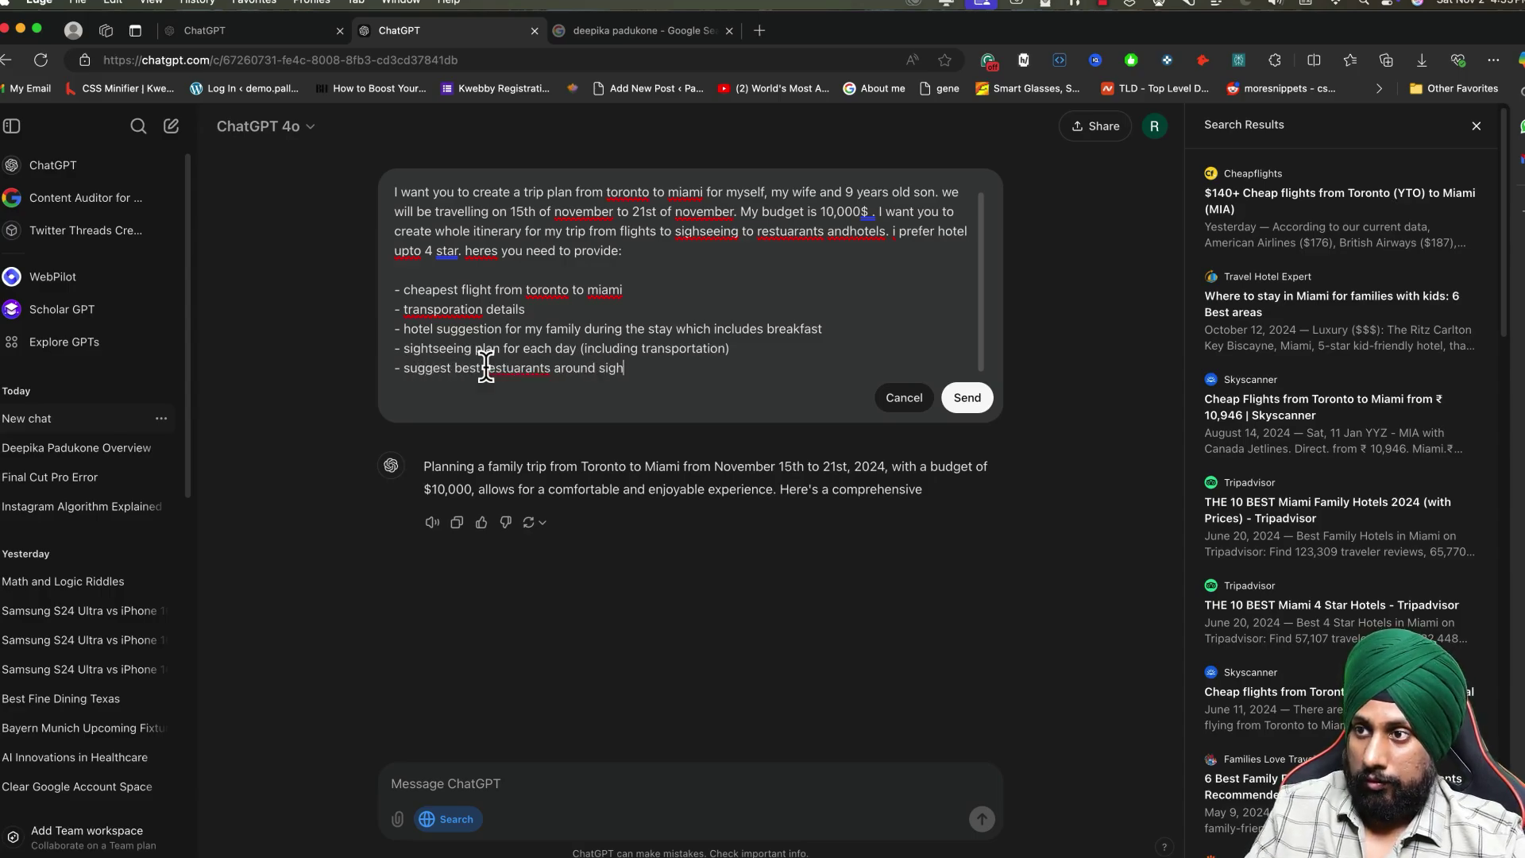
text(tseeing)
key(Return)
text(- suggest on)
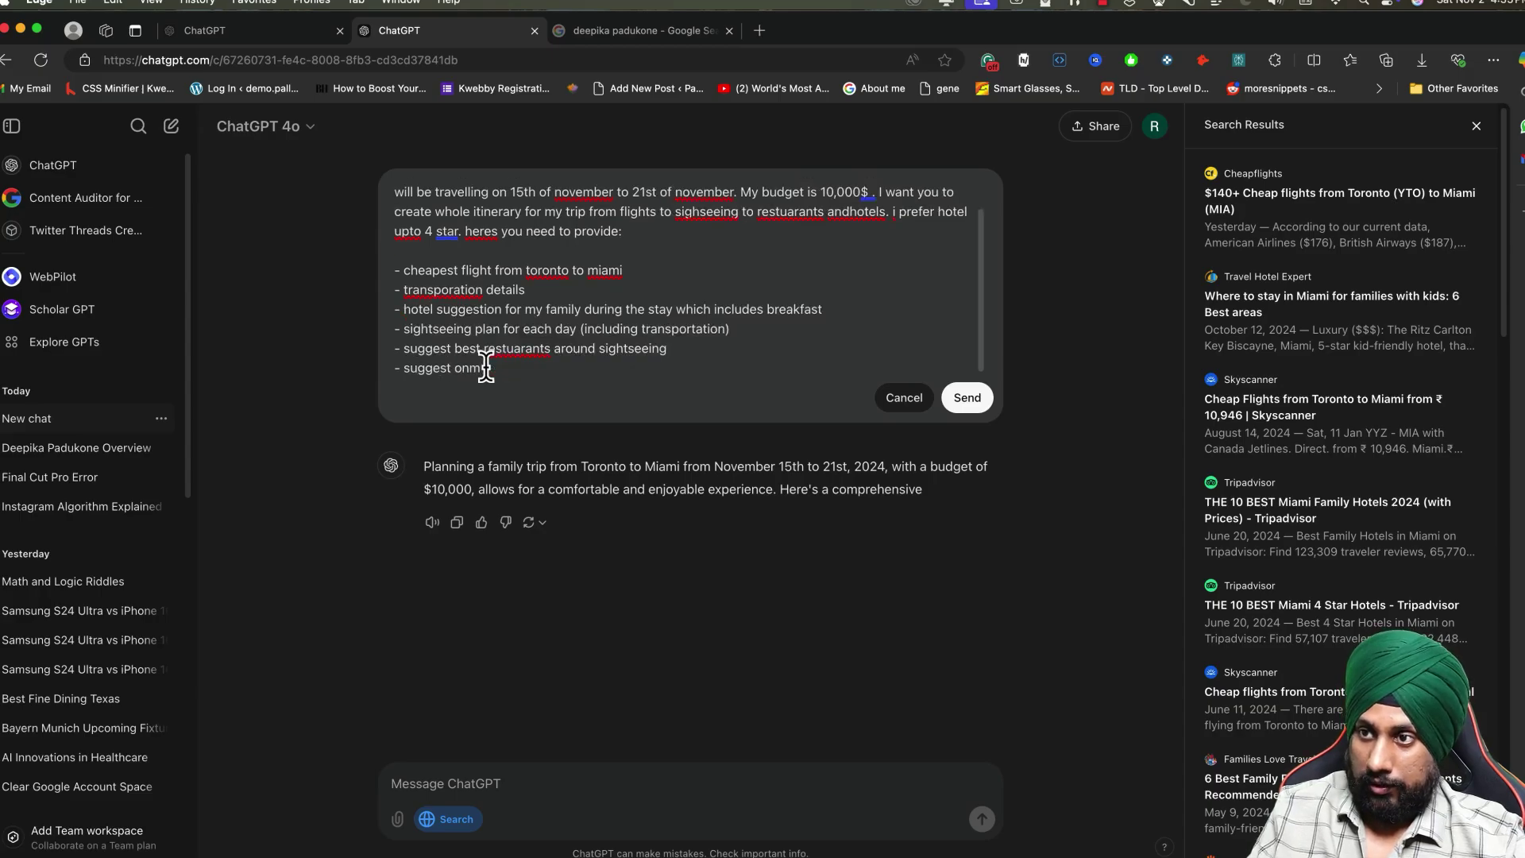
text(ly family friendly plac)
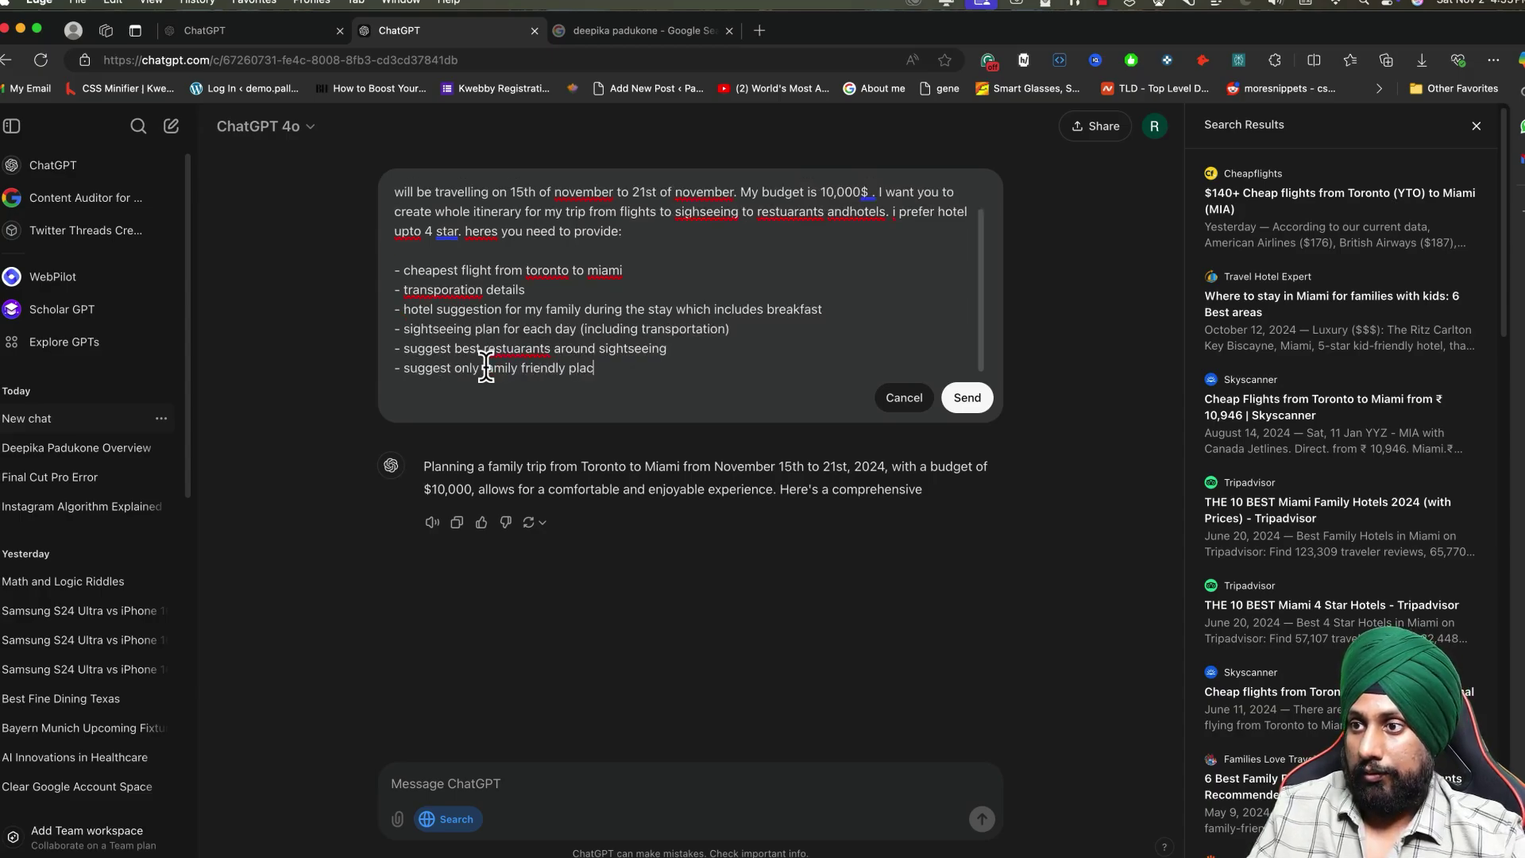
text(es)
key(Return)
key(Return)
text(keep in mind the budget a)
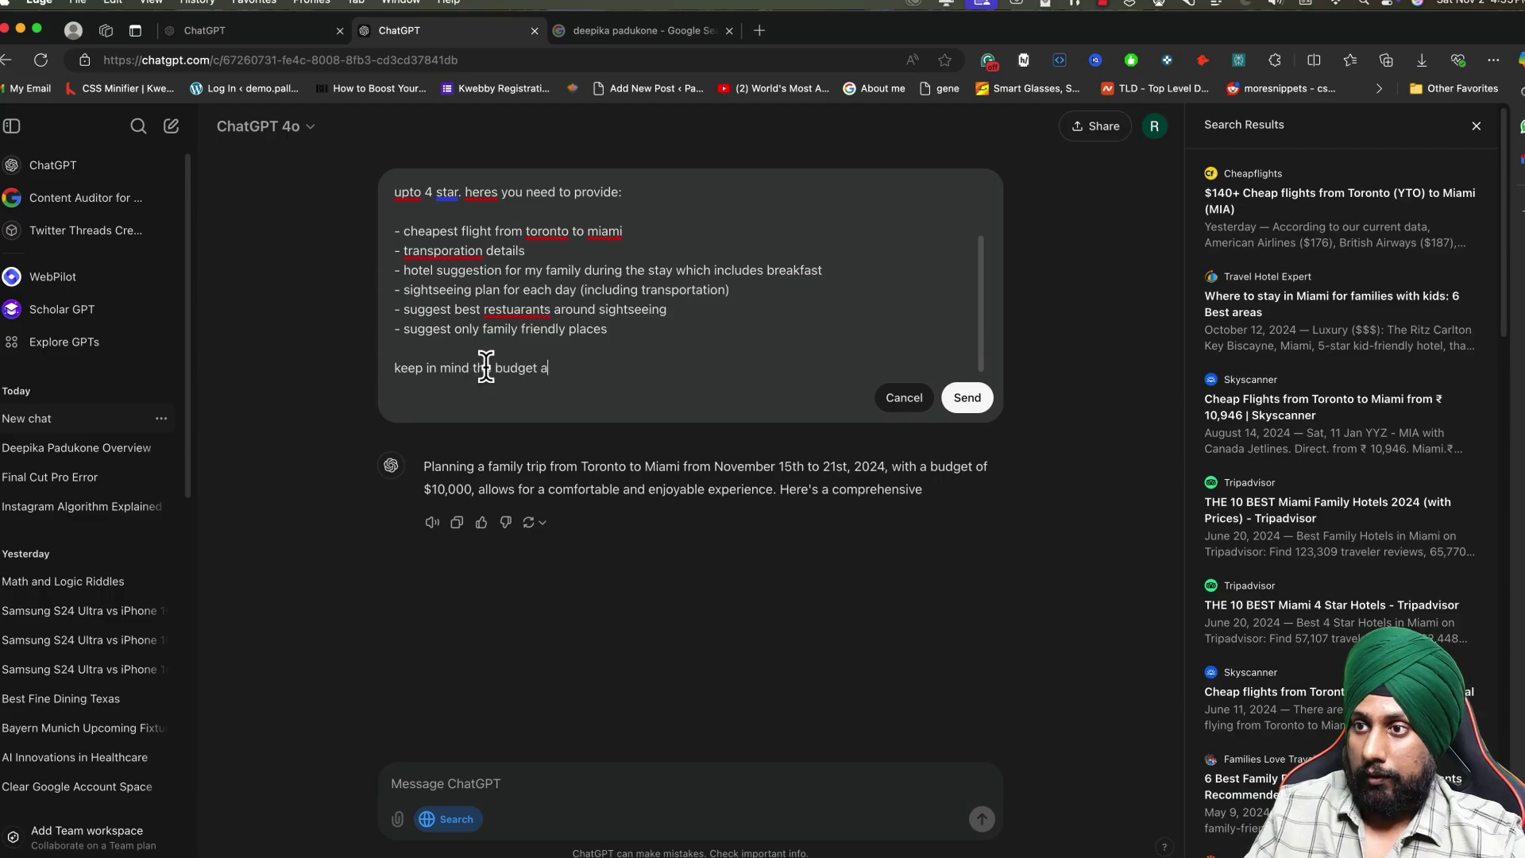
text(nd plan accordingly.)
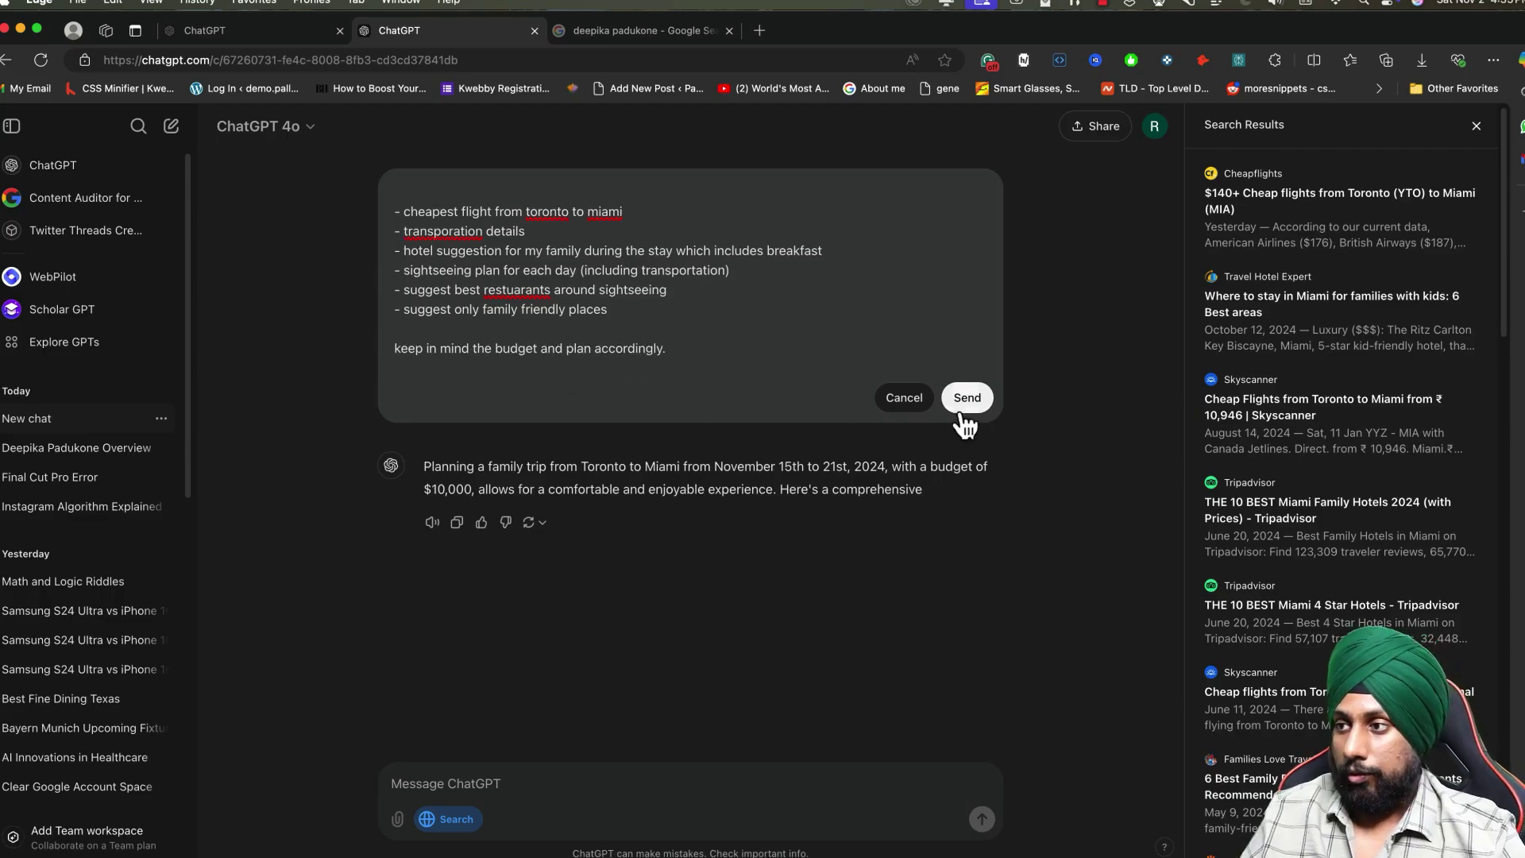
click(967, 399)
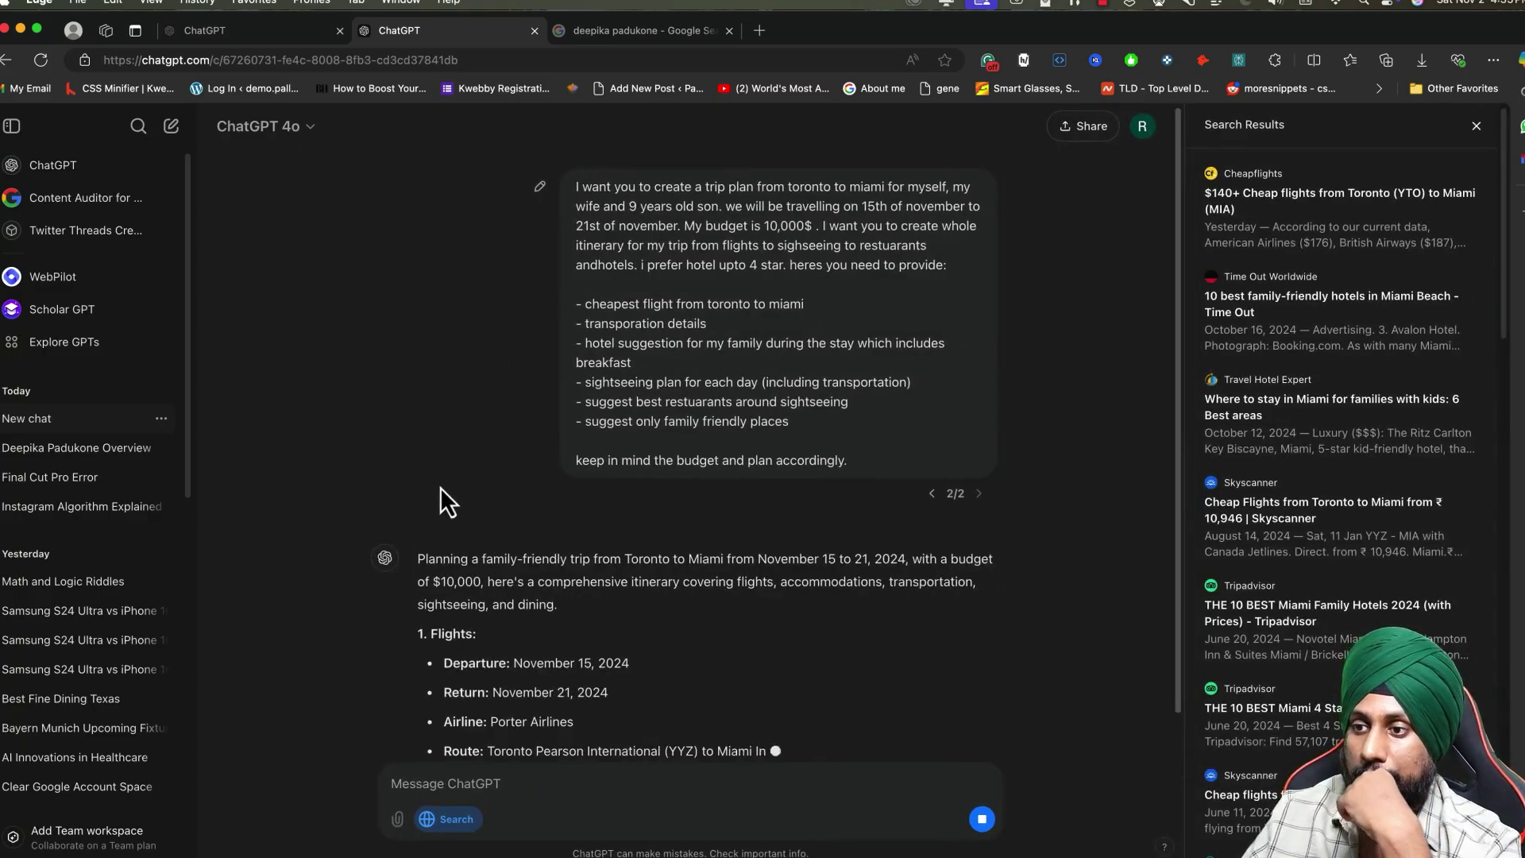
- Read the itinerary's flights, hotel and day plans, highlighting the $1,500 figure
scroll(440, 487, down, 2)
scroll(492, 500, down, 2)
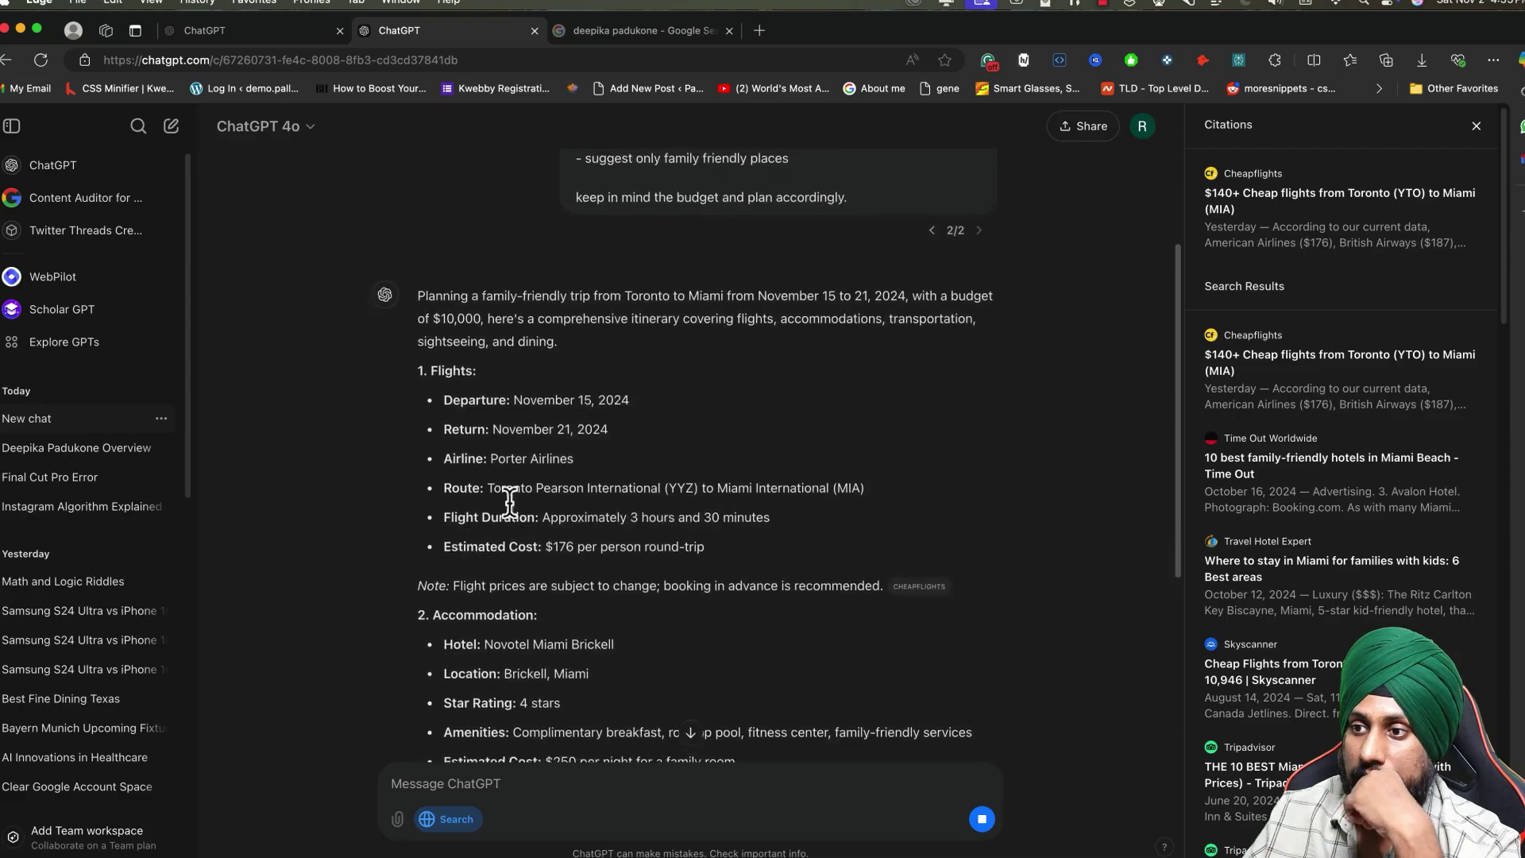
scroll(469, 501, down, 1)
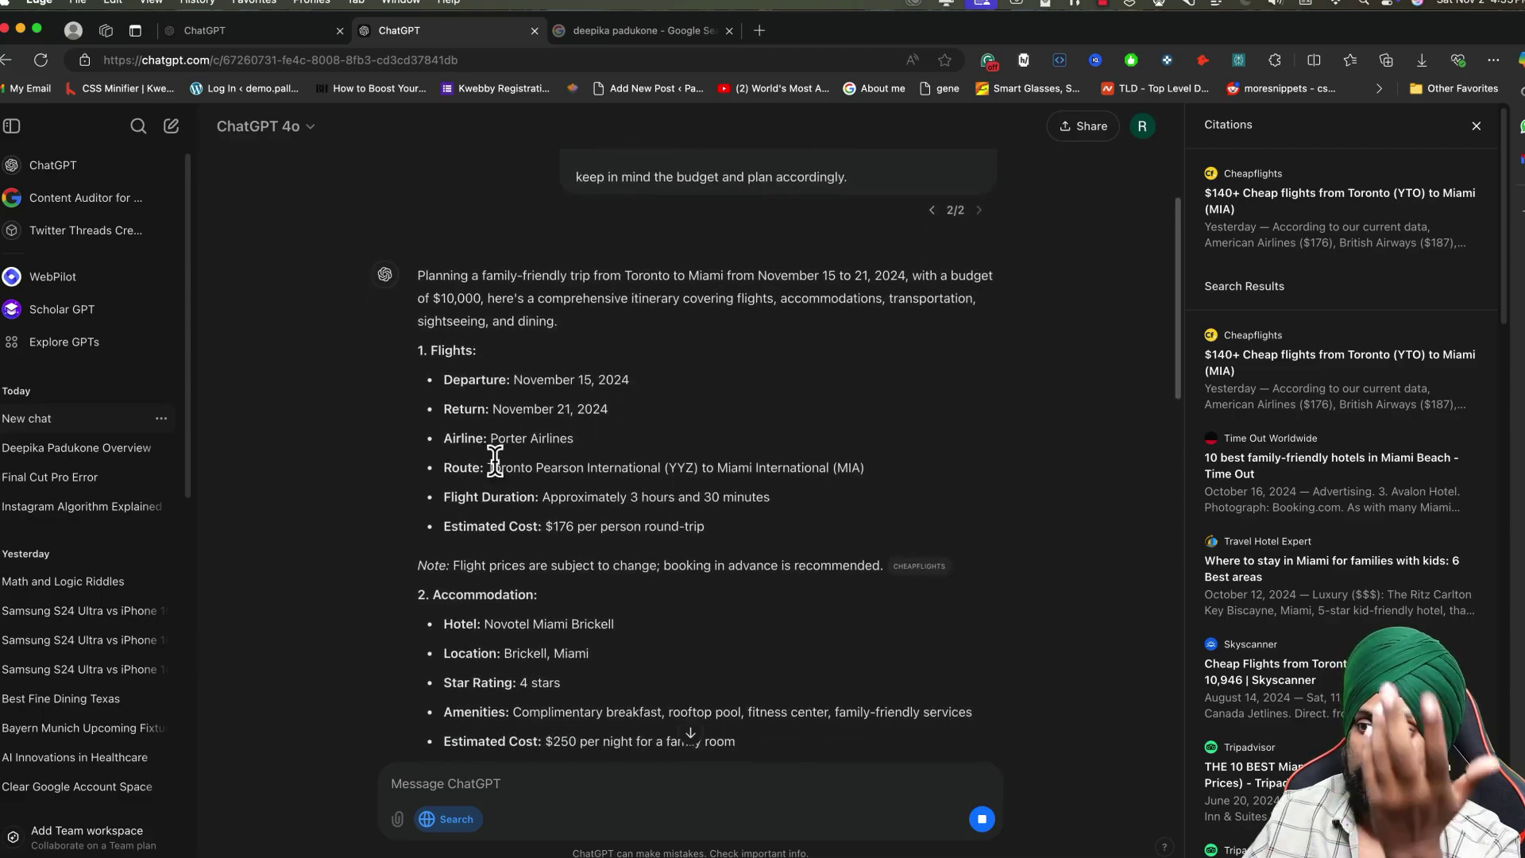
scroll(636, 500, down, 1)
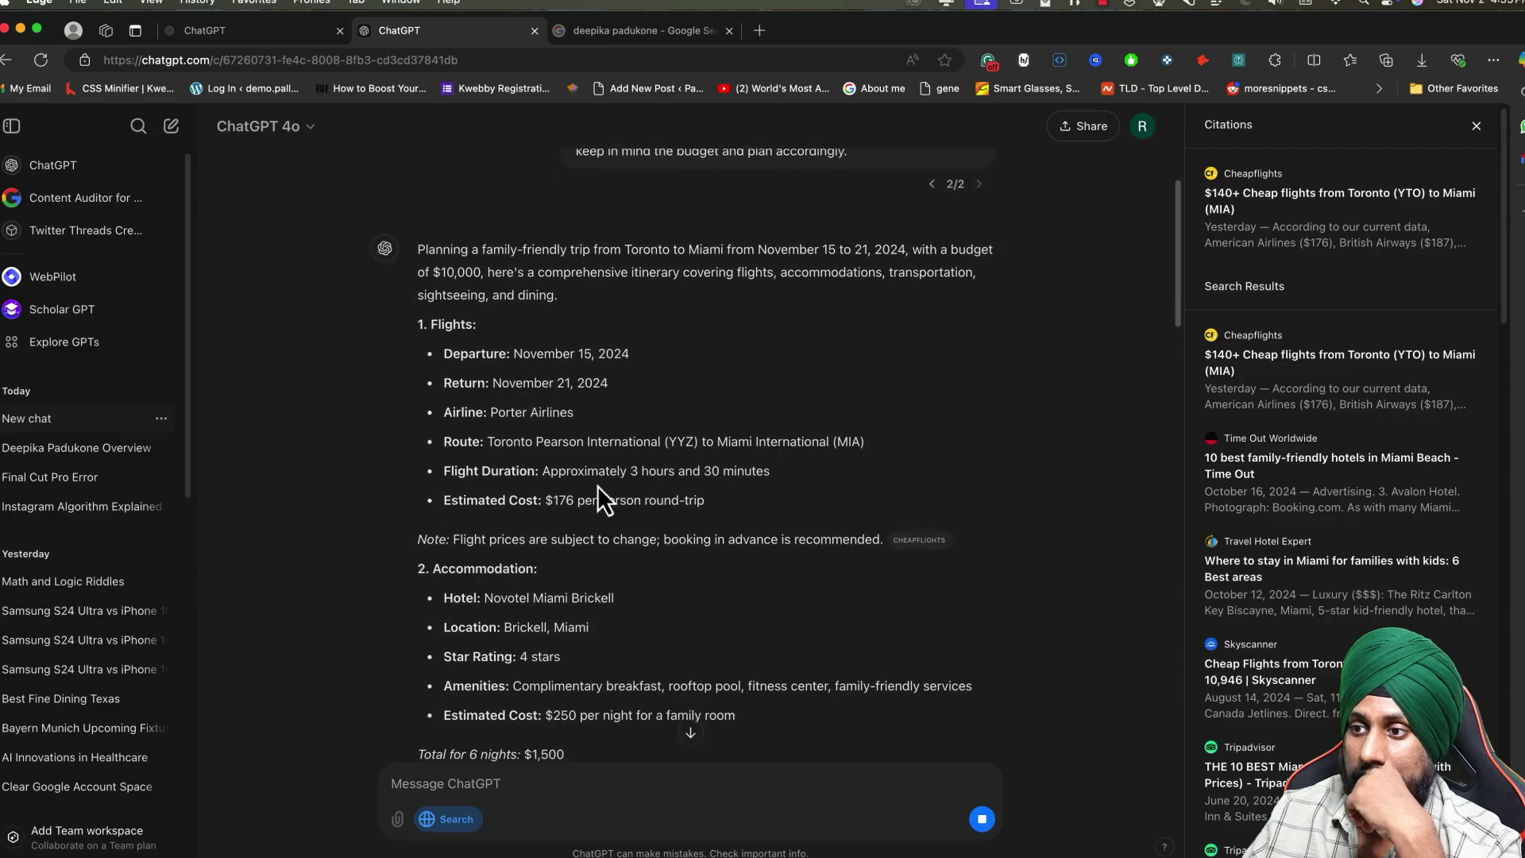
scroll(540, 477, down, 4)
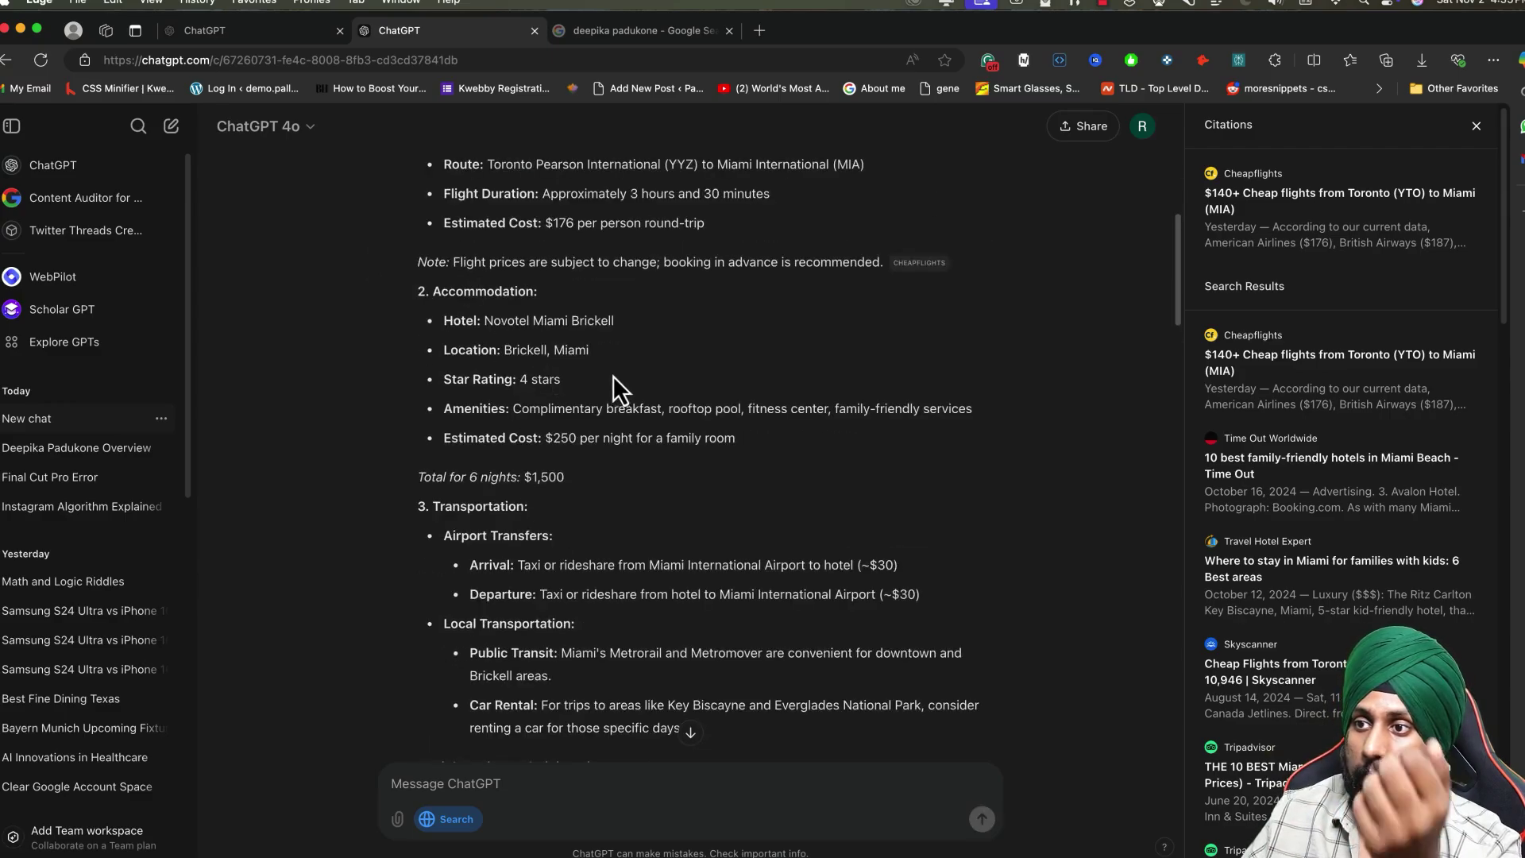
scroll(613, 378, down, 1)
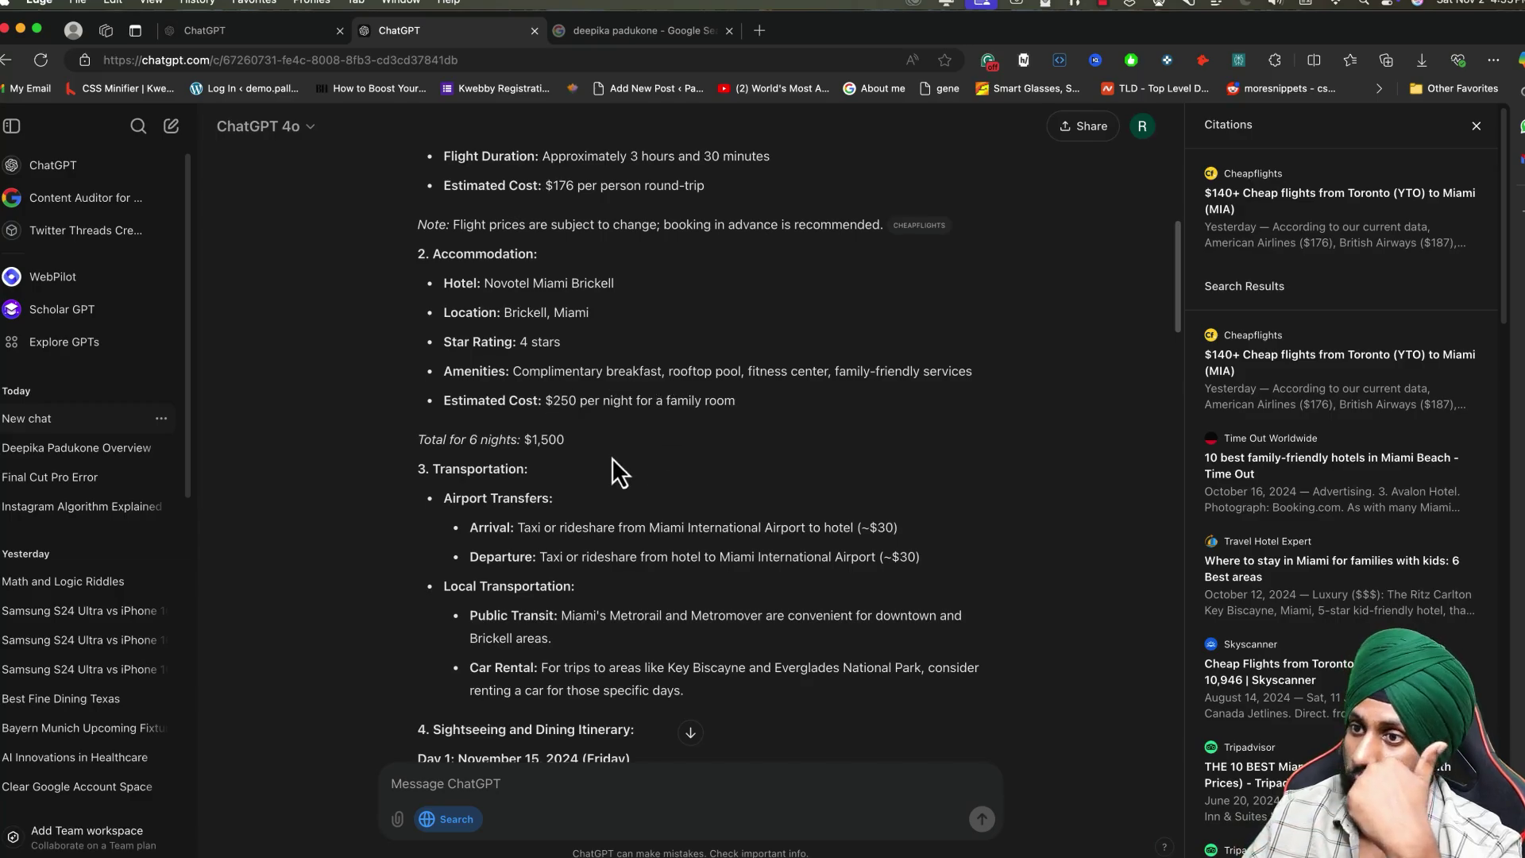
scroll(610, 459, down, 3)
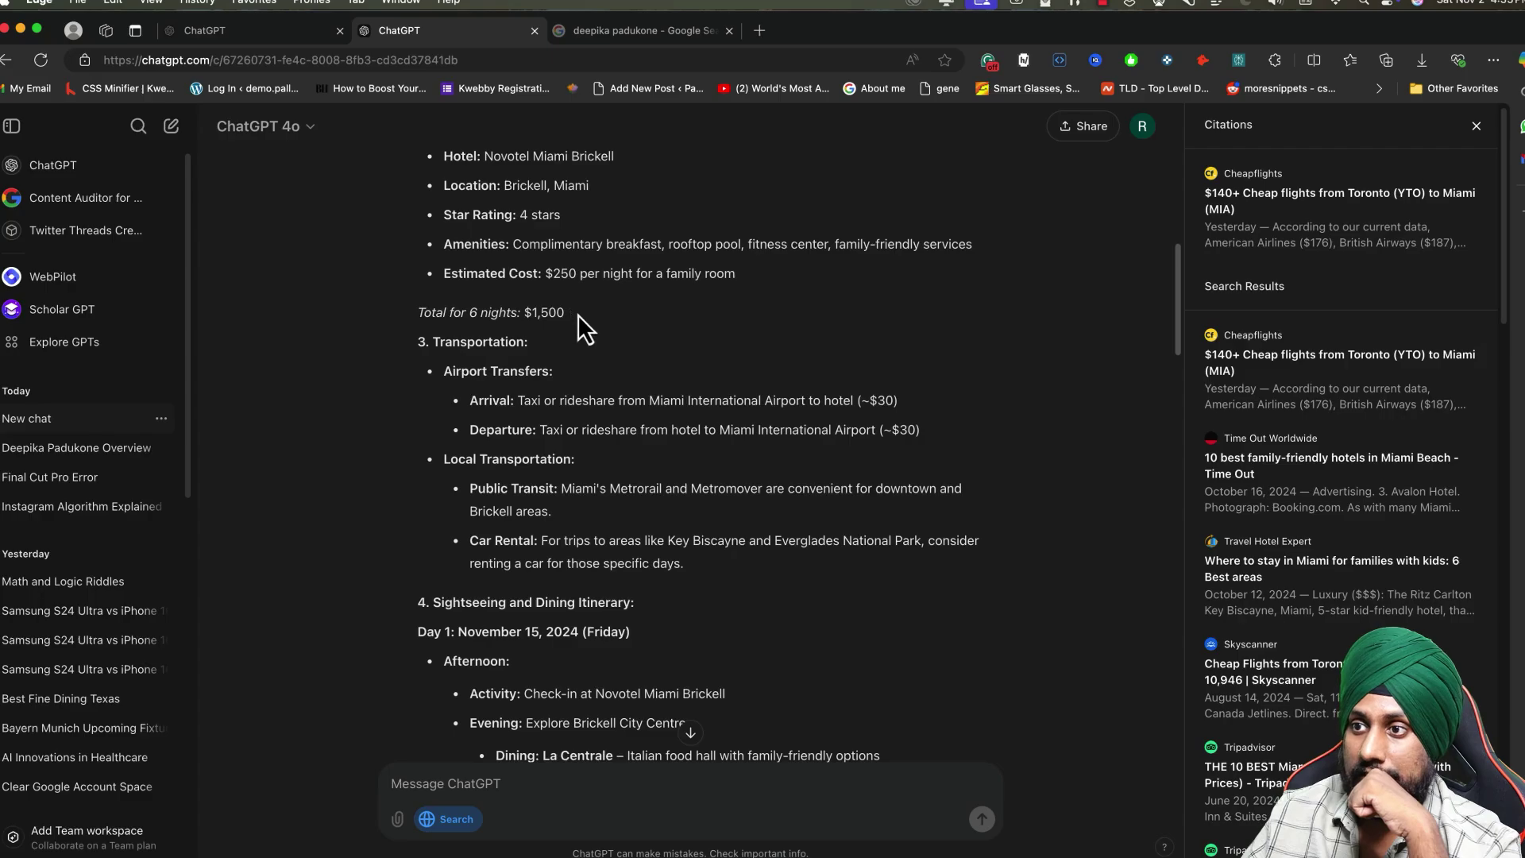
drag(579, 314, 523, 313)
- Continue to the end of the itinerary and highlight the $4,168 total estimated cost
scroll(457, 454, down, 1)
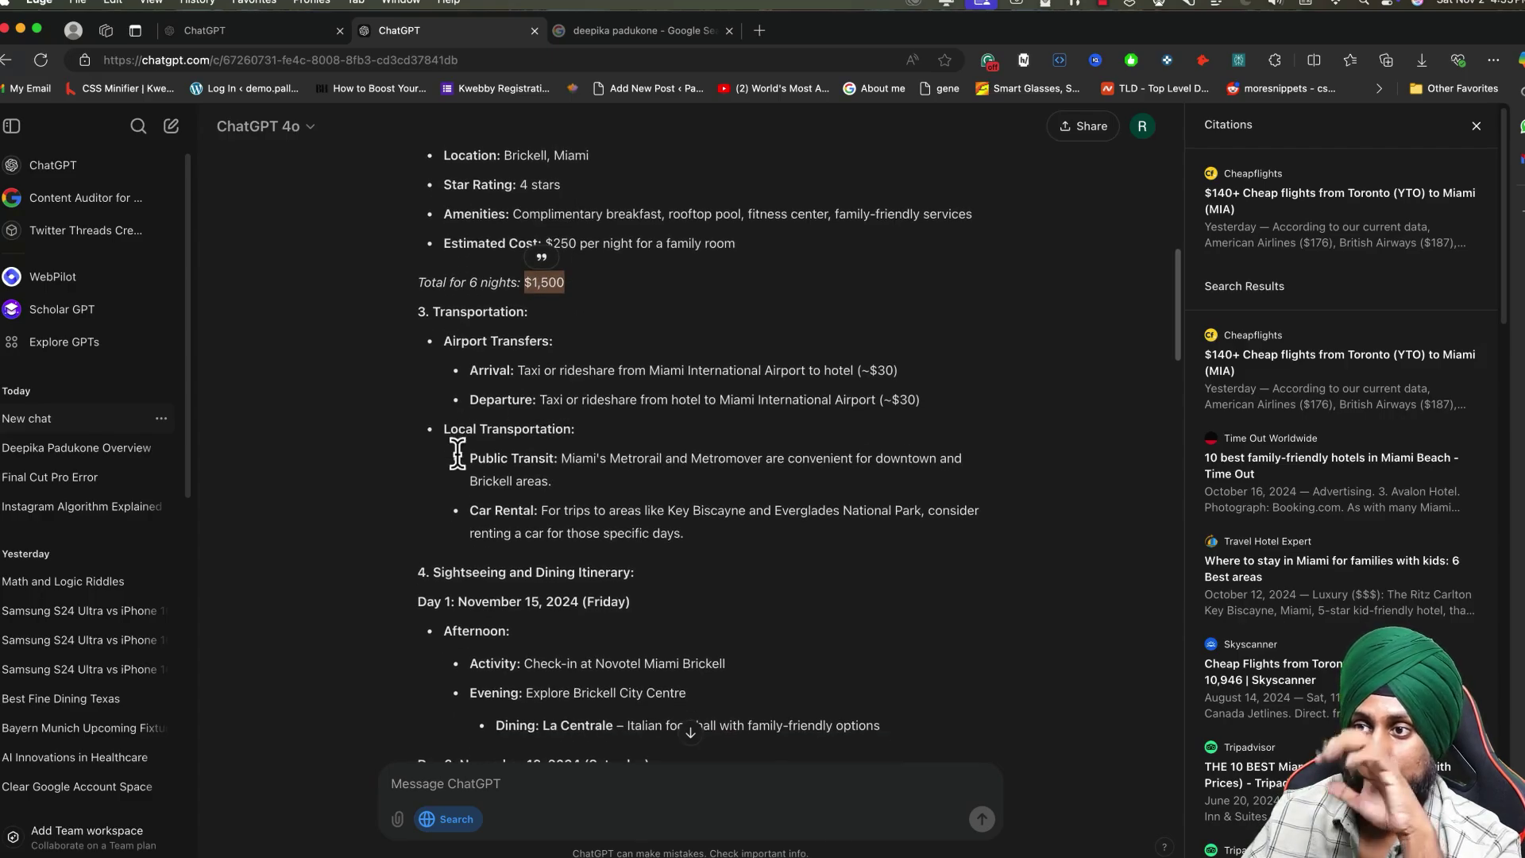
scroll(450, 227, down, 4)
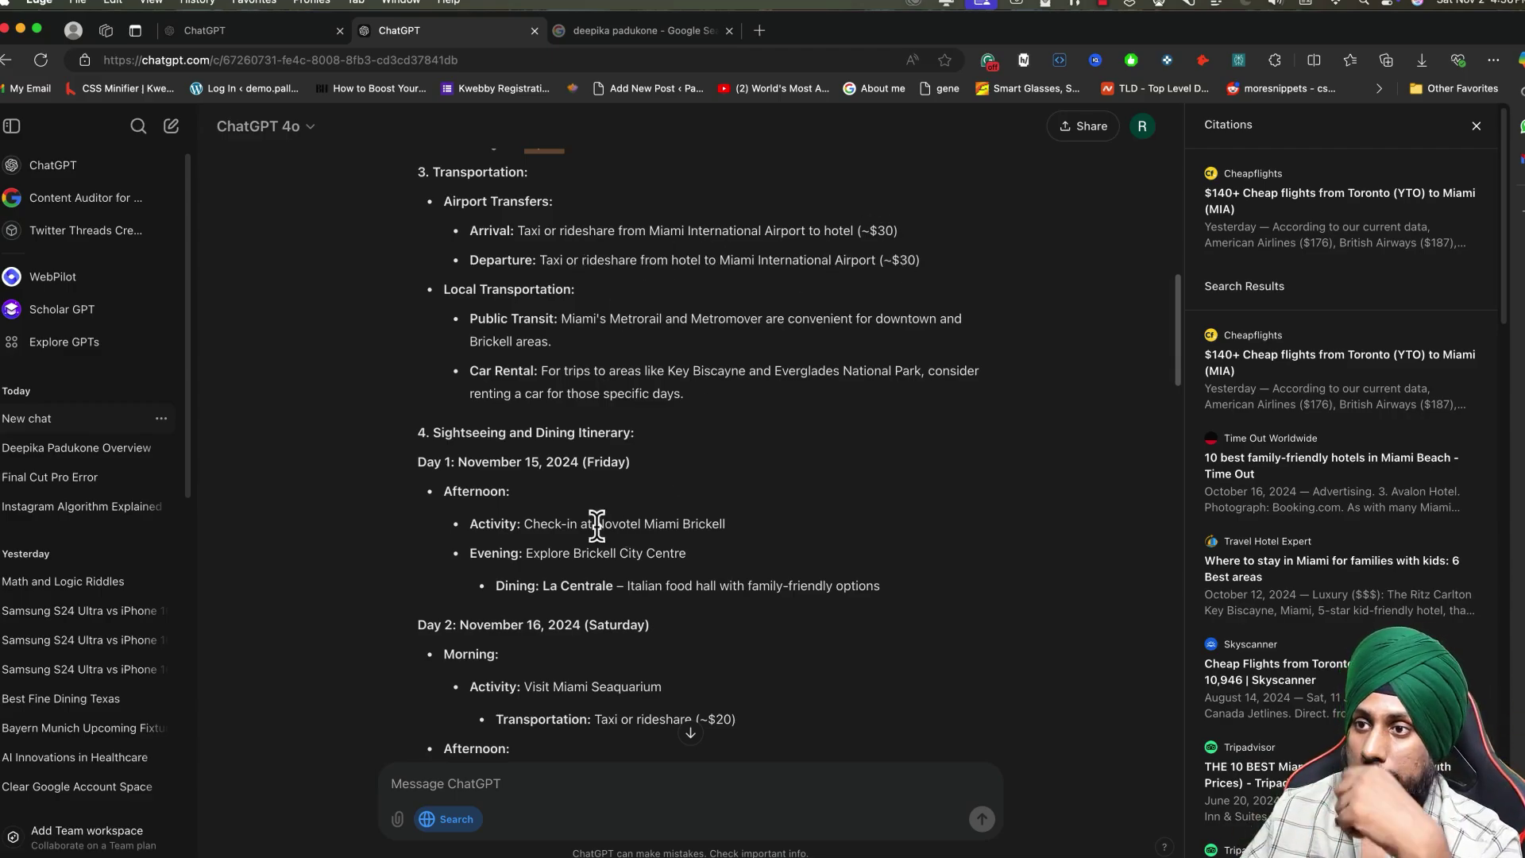
scroll(556, 445, down, 3)
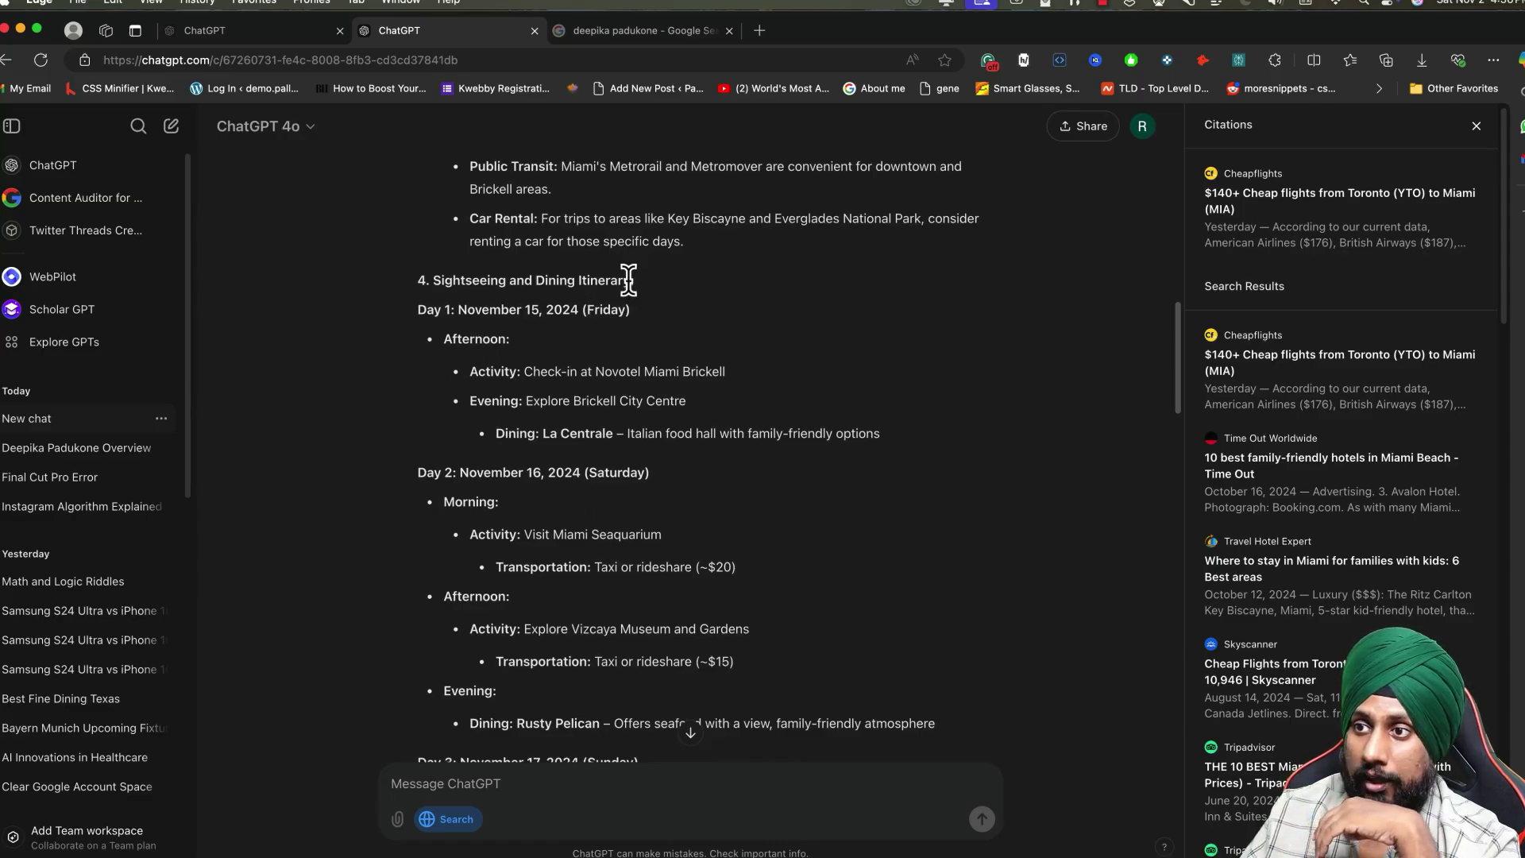
scroll(469, 535, down, 10)
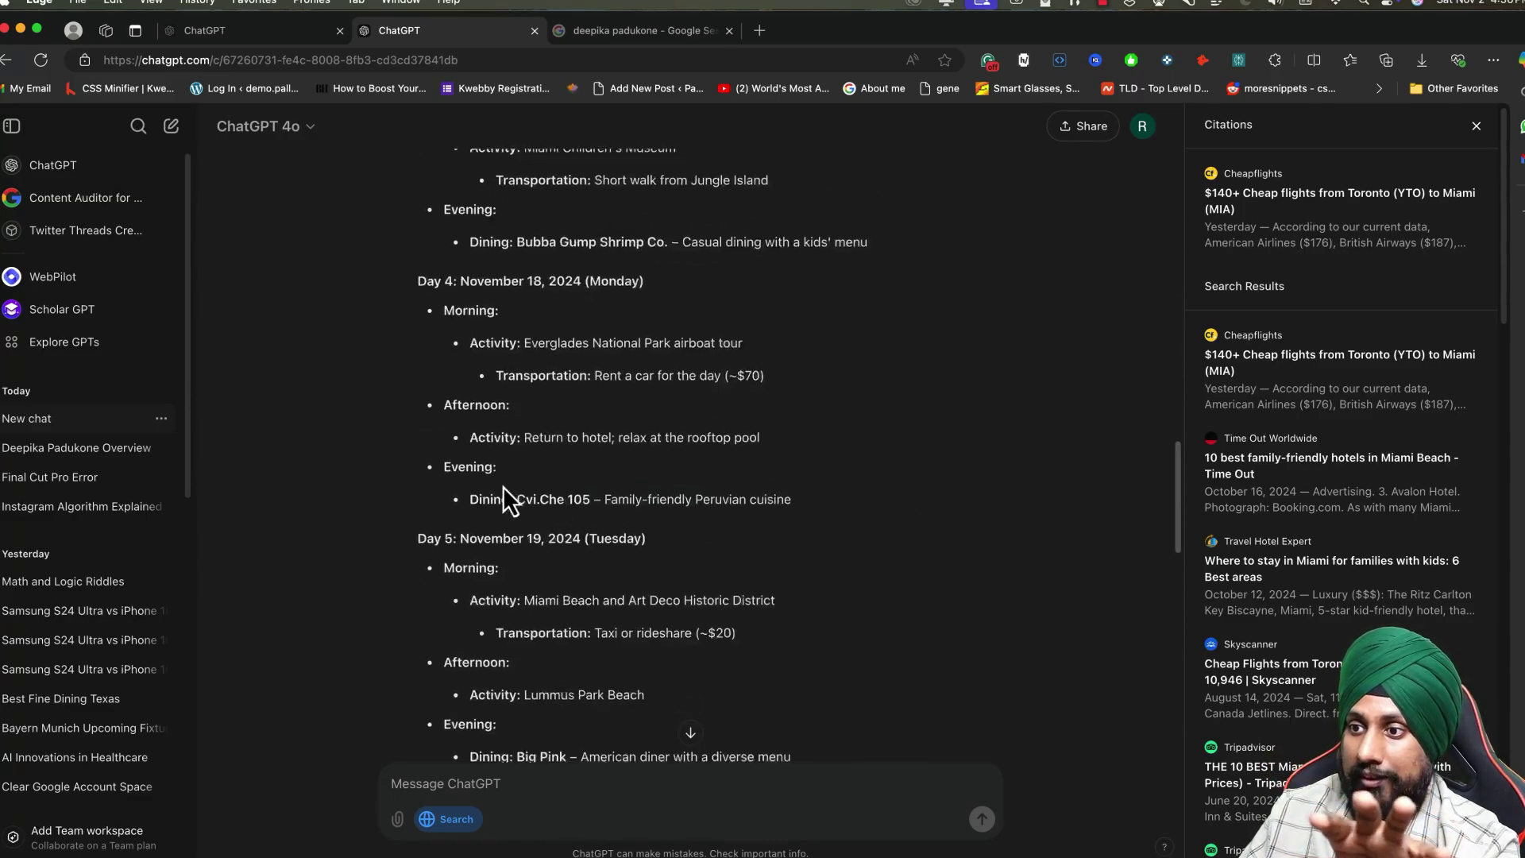
scroll(508, 501, down, 10)
drag(607, 560, 568, 556)
click(560, 588)
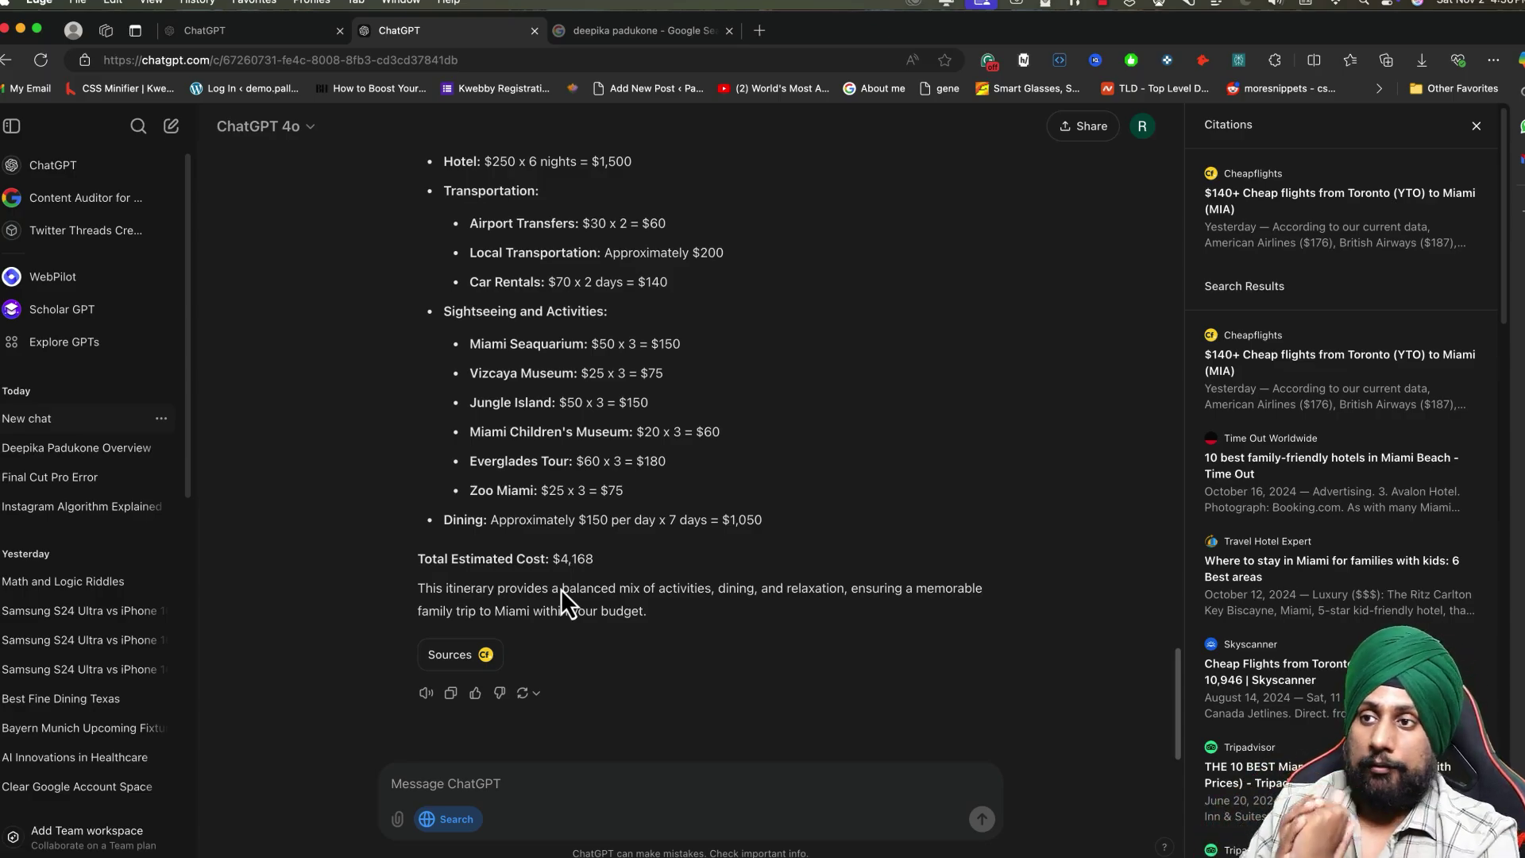
- Ask about visa requirements for Canadian citizens and read the no-visa-needed reply
click(503, 788)
text(please provide any visa requir)
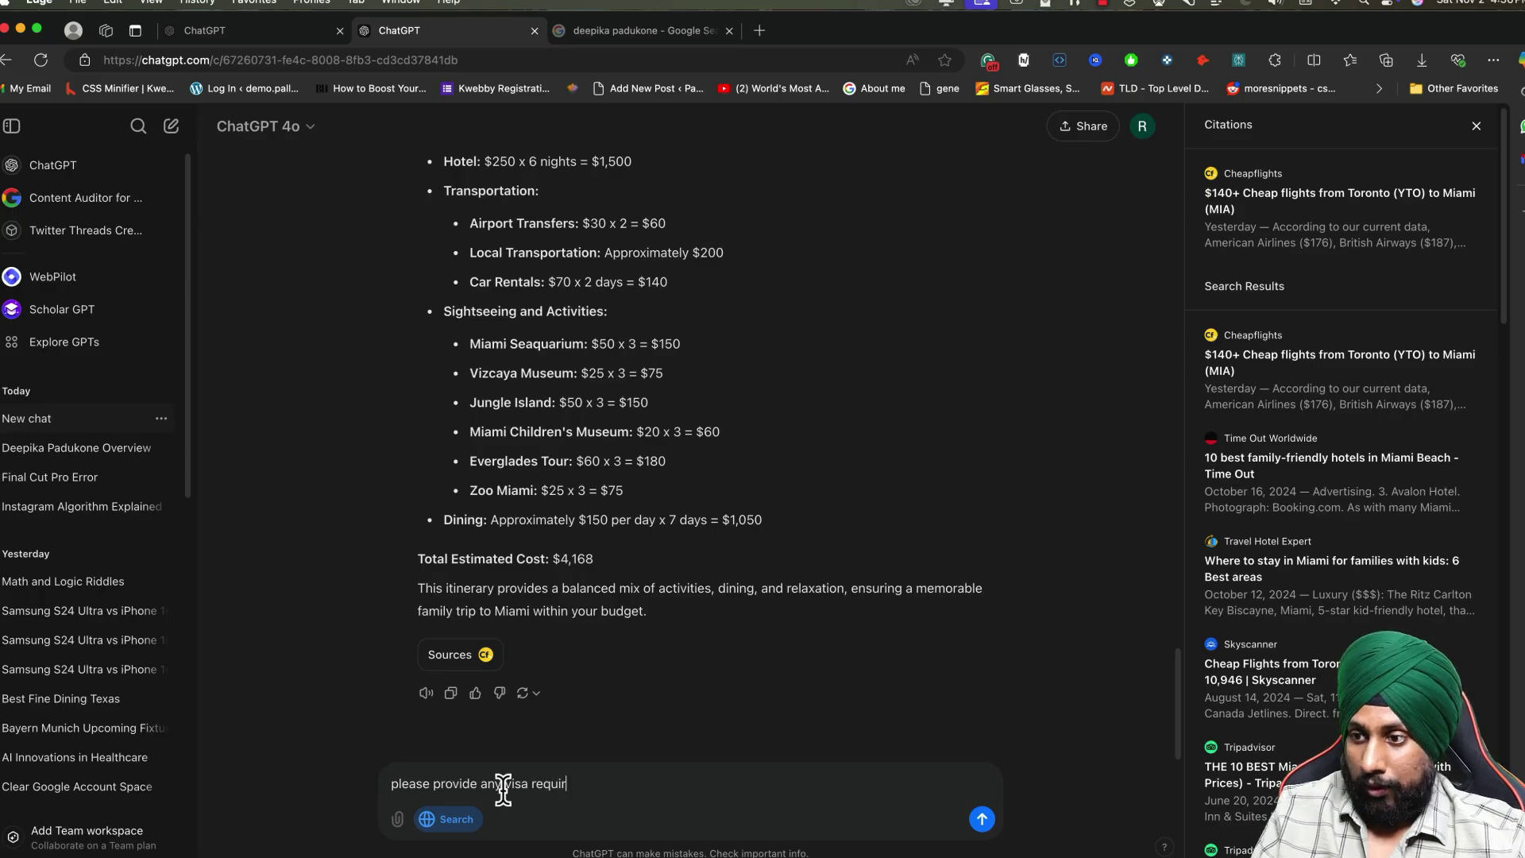
text(ements for canadian )
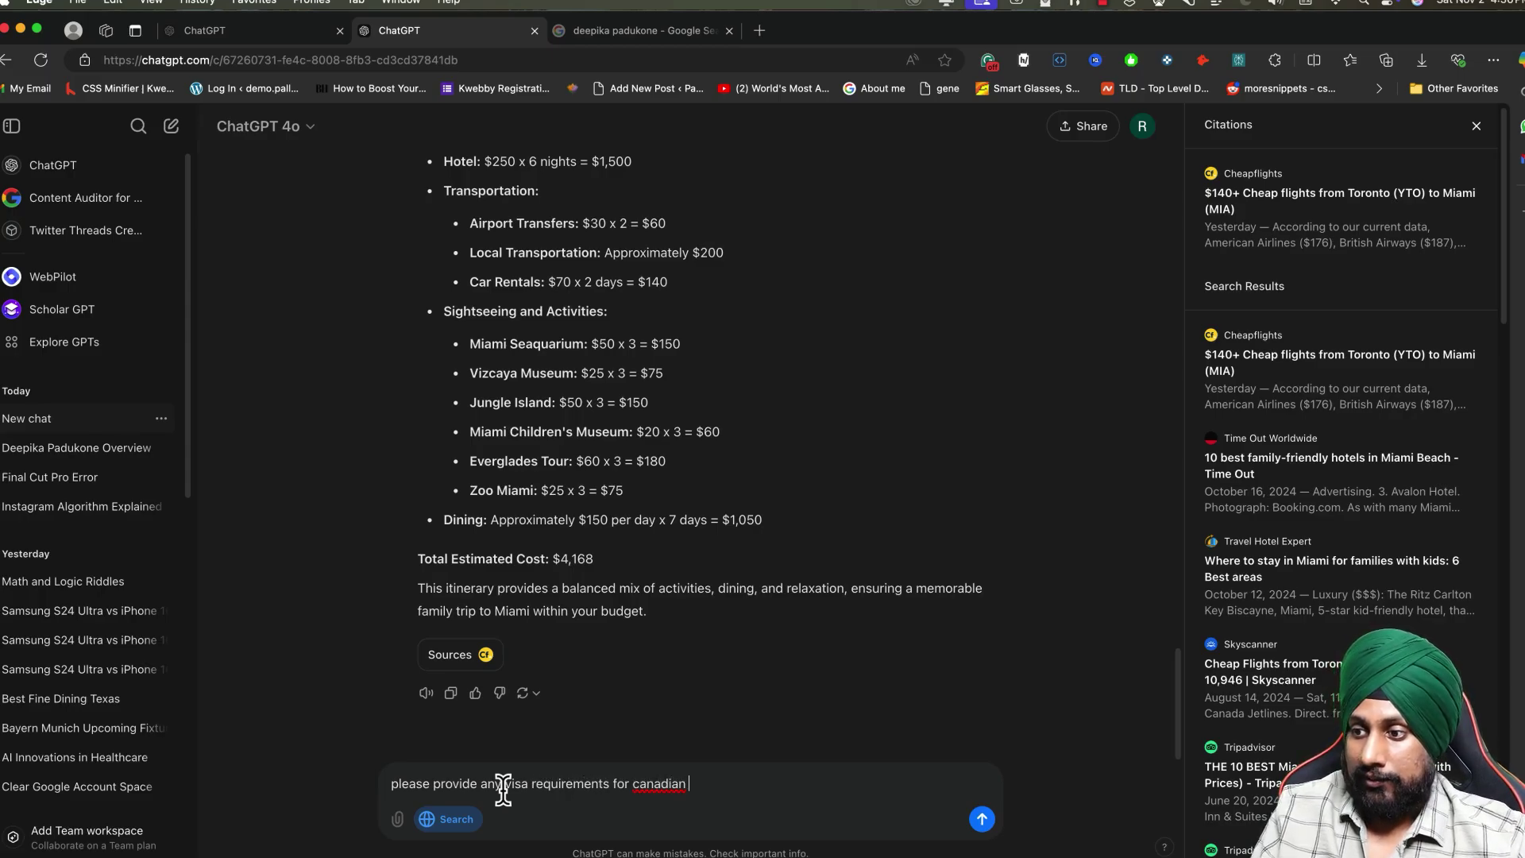
text(citizen for my my)
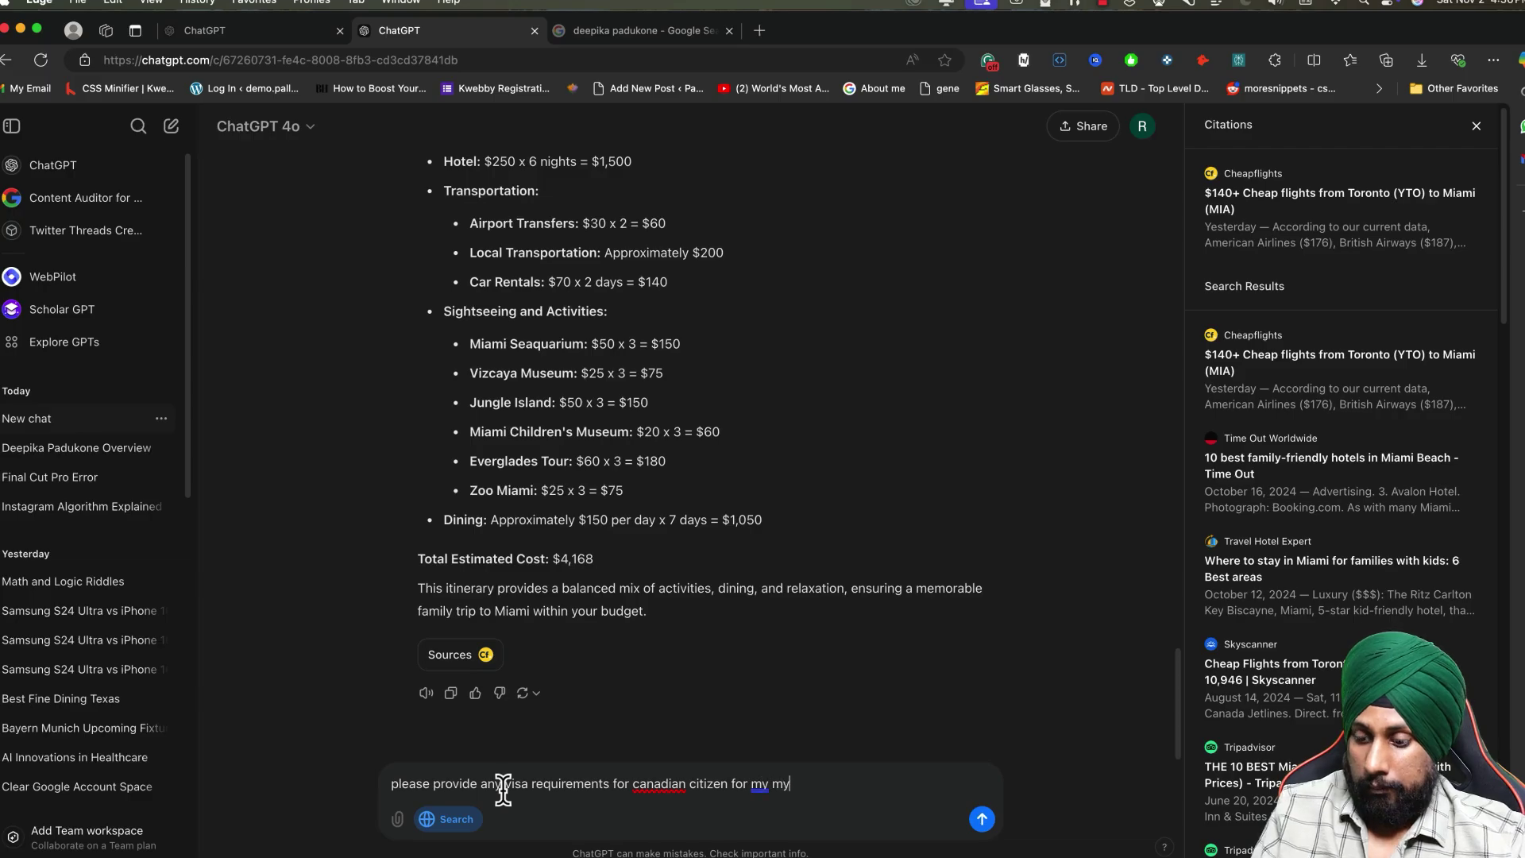
text( wife and my son)
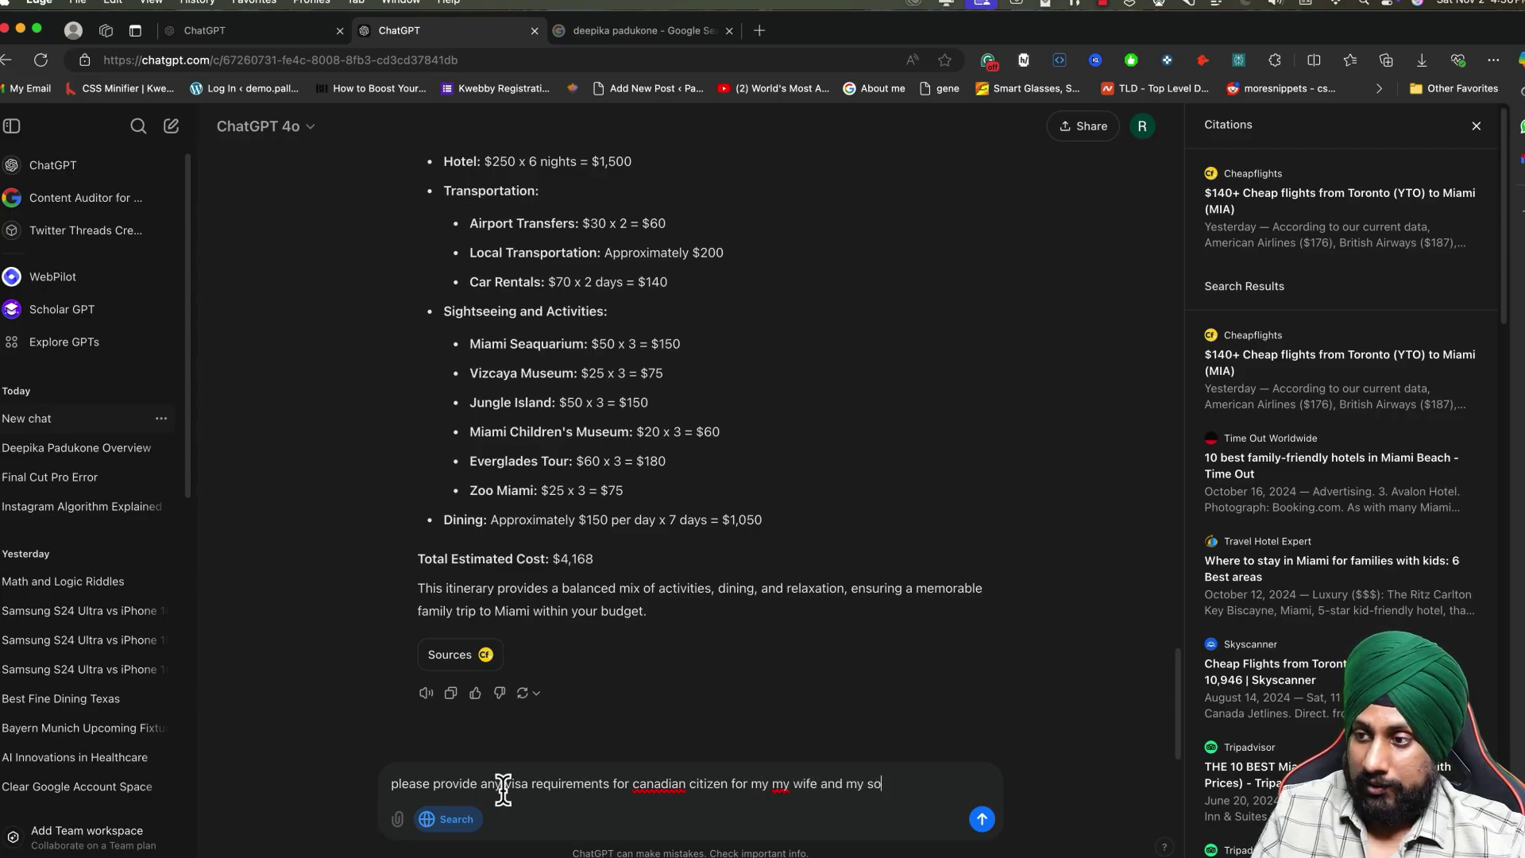
key(Return)
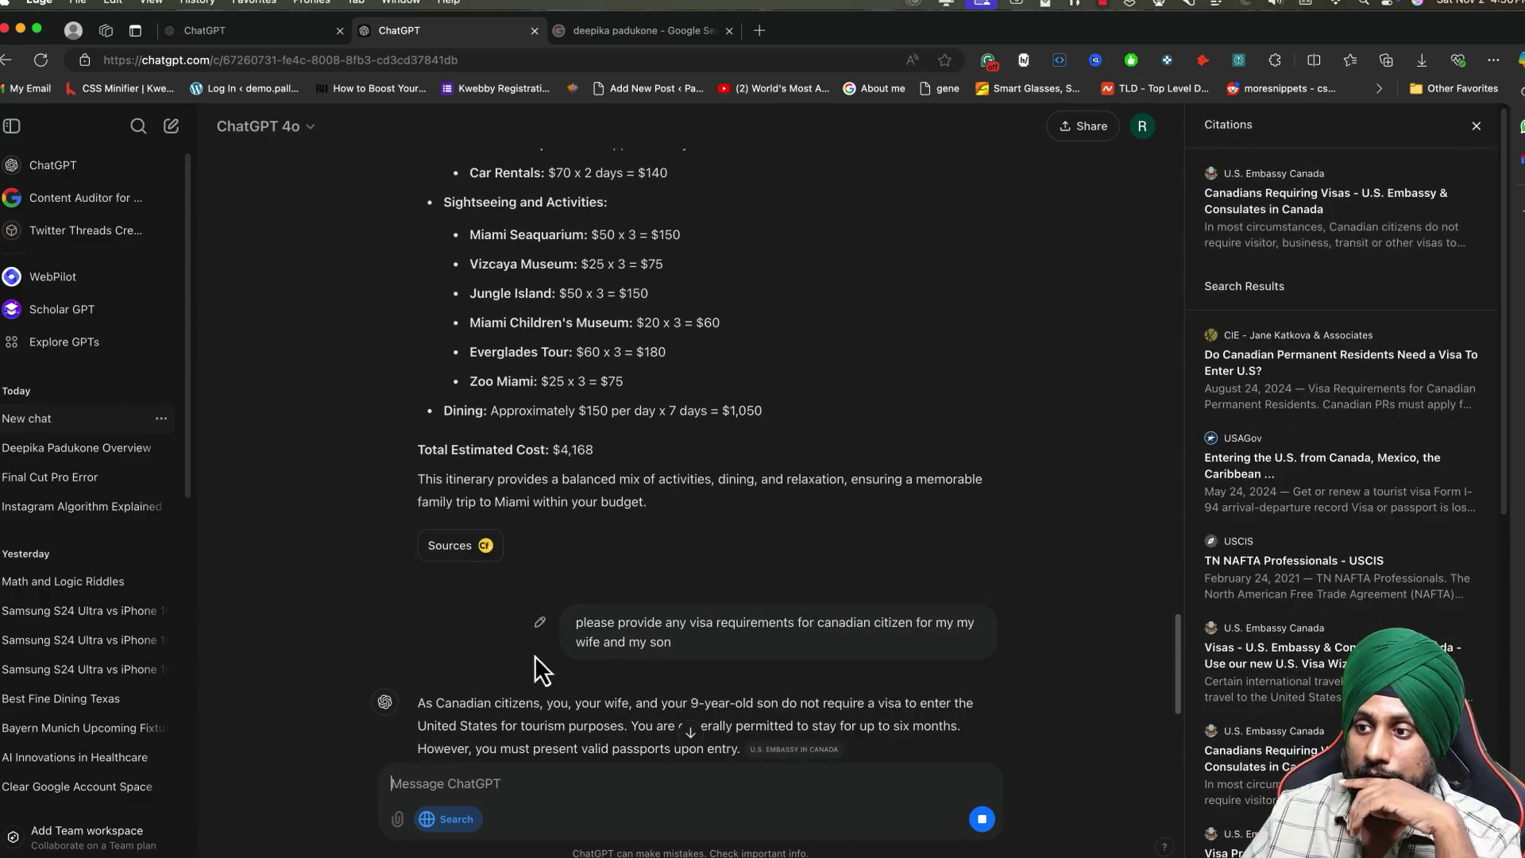
scroll(535, 655, down, 5)
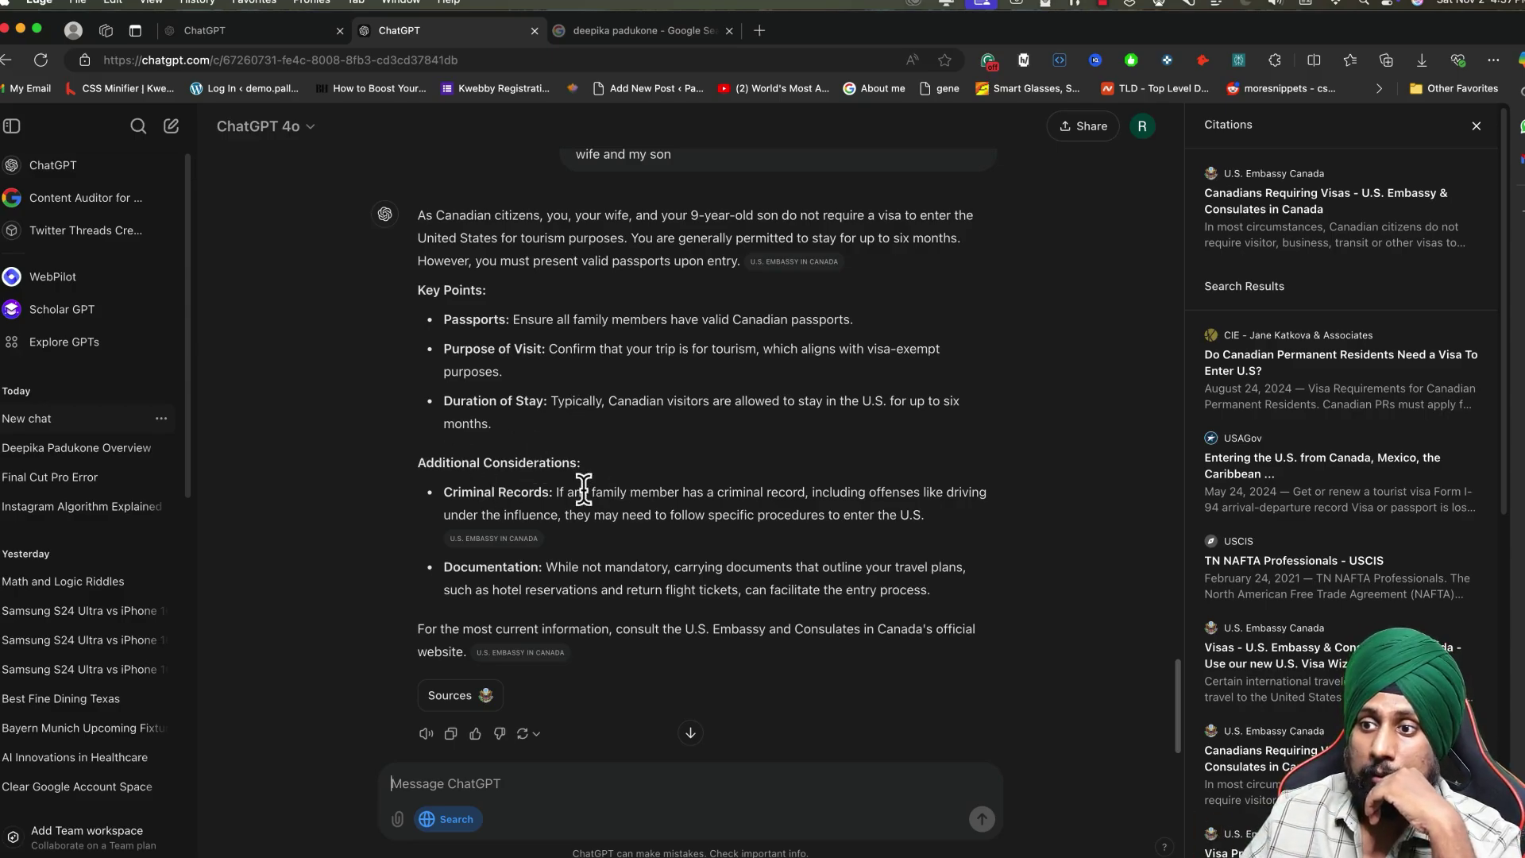
scroll(564, 675, down, 1)
scroll(563, 675, down, 1)
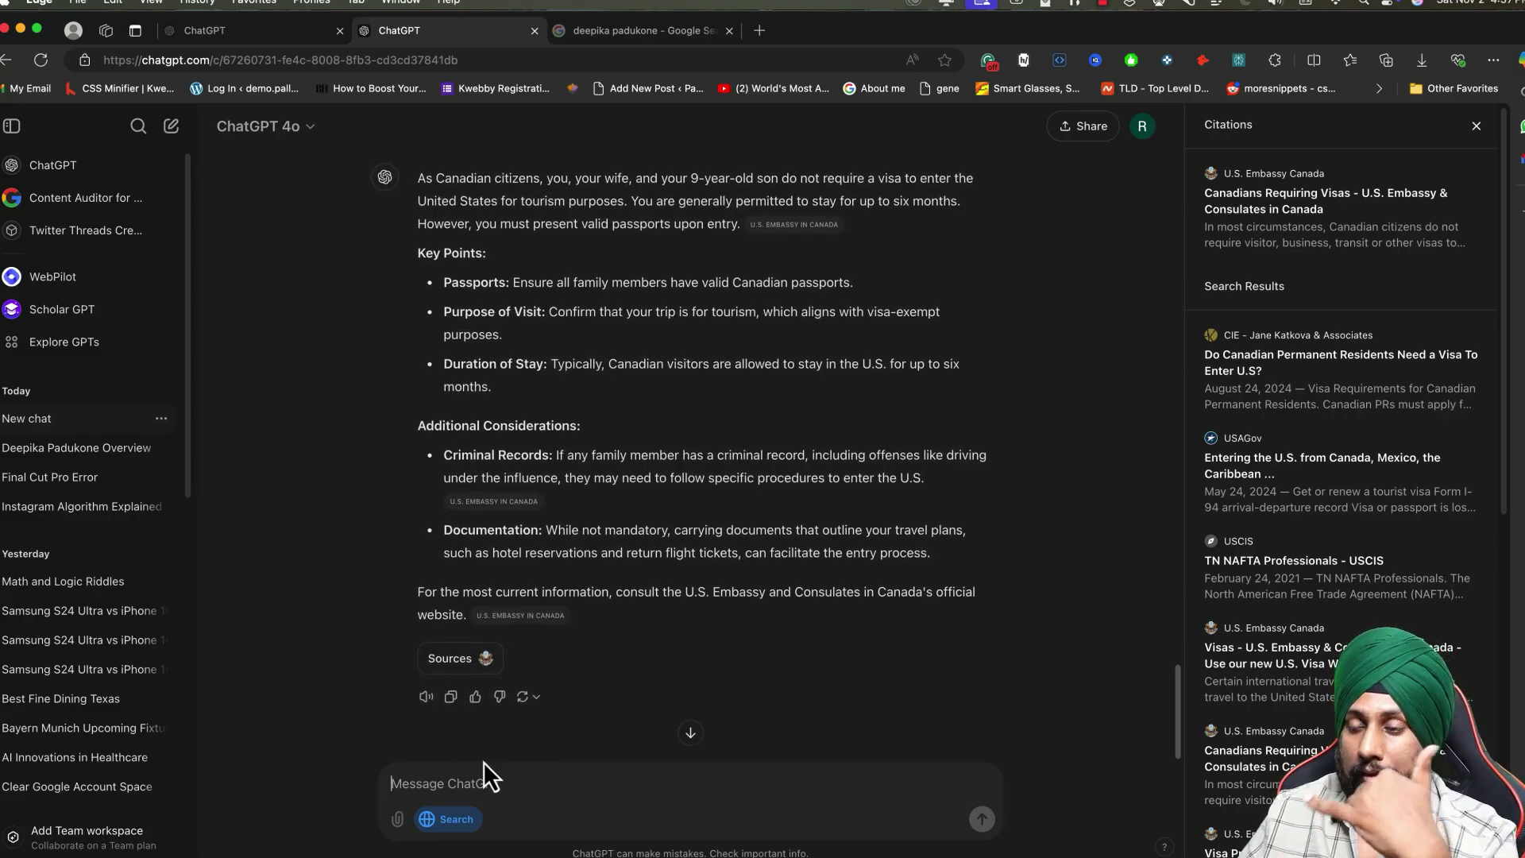
text(what will be the weather forecast for)
key(BackSpace)
key(BackSpace)
key(BackSpace)
key(BackSpace)
text(during my stay)
key(Return)
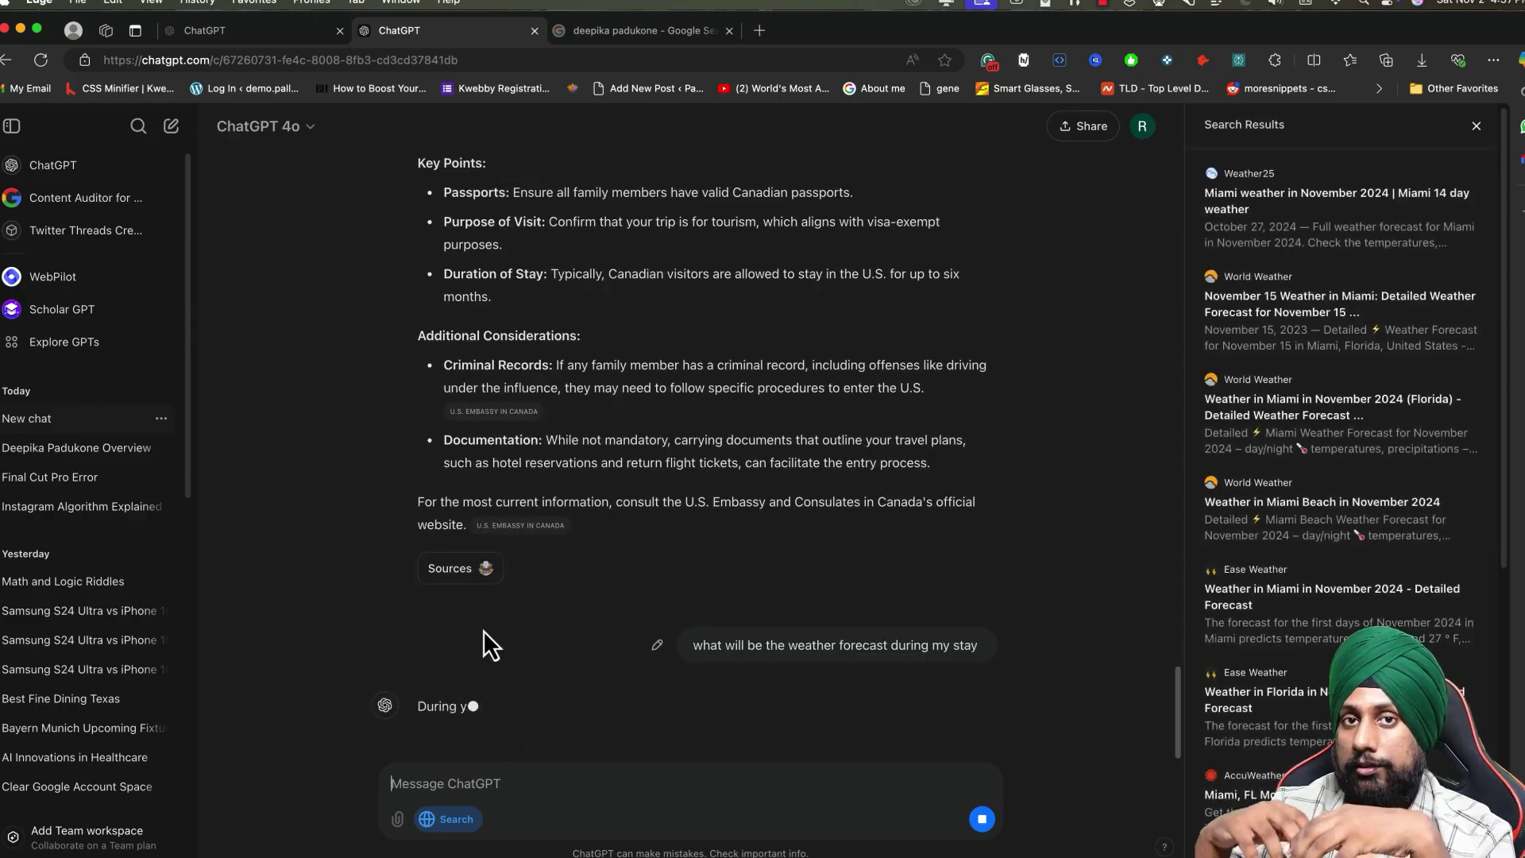
scroll(509, 612, down, 3)
scroll(532, 572, down, 1)
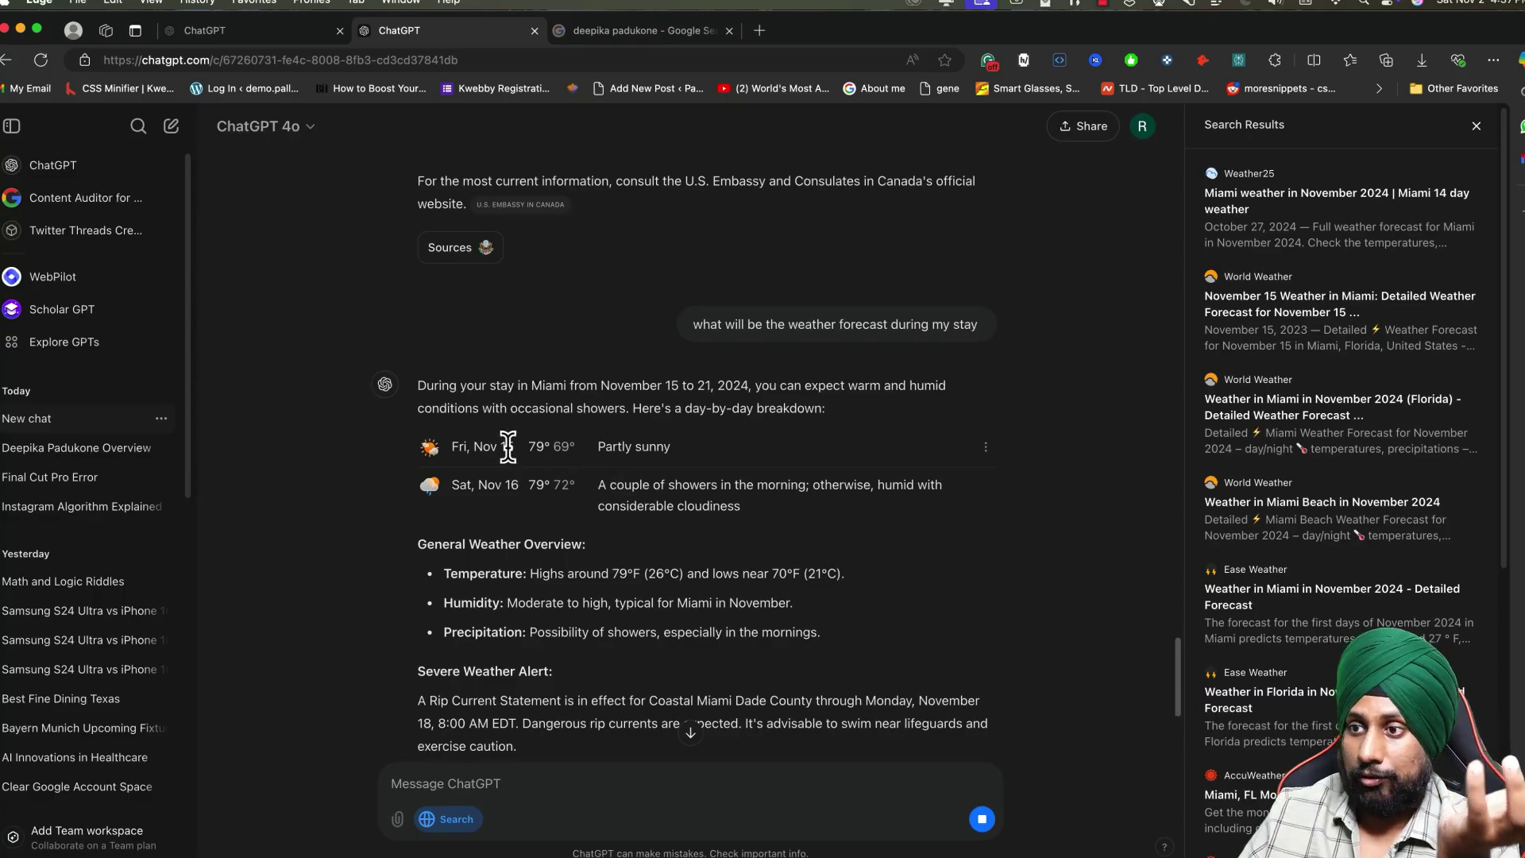
drag(526, 447, 548, 446)
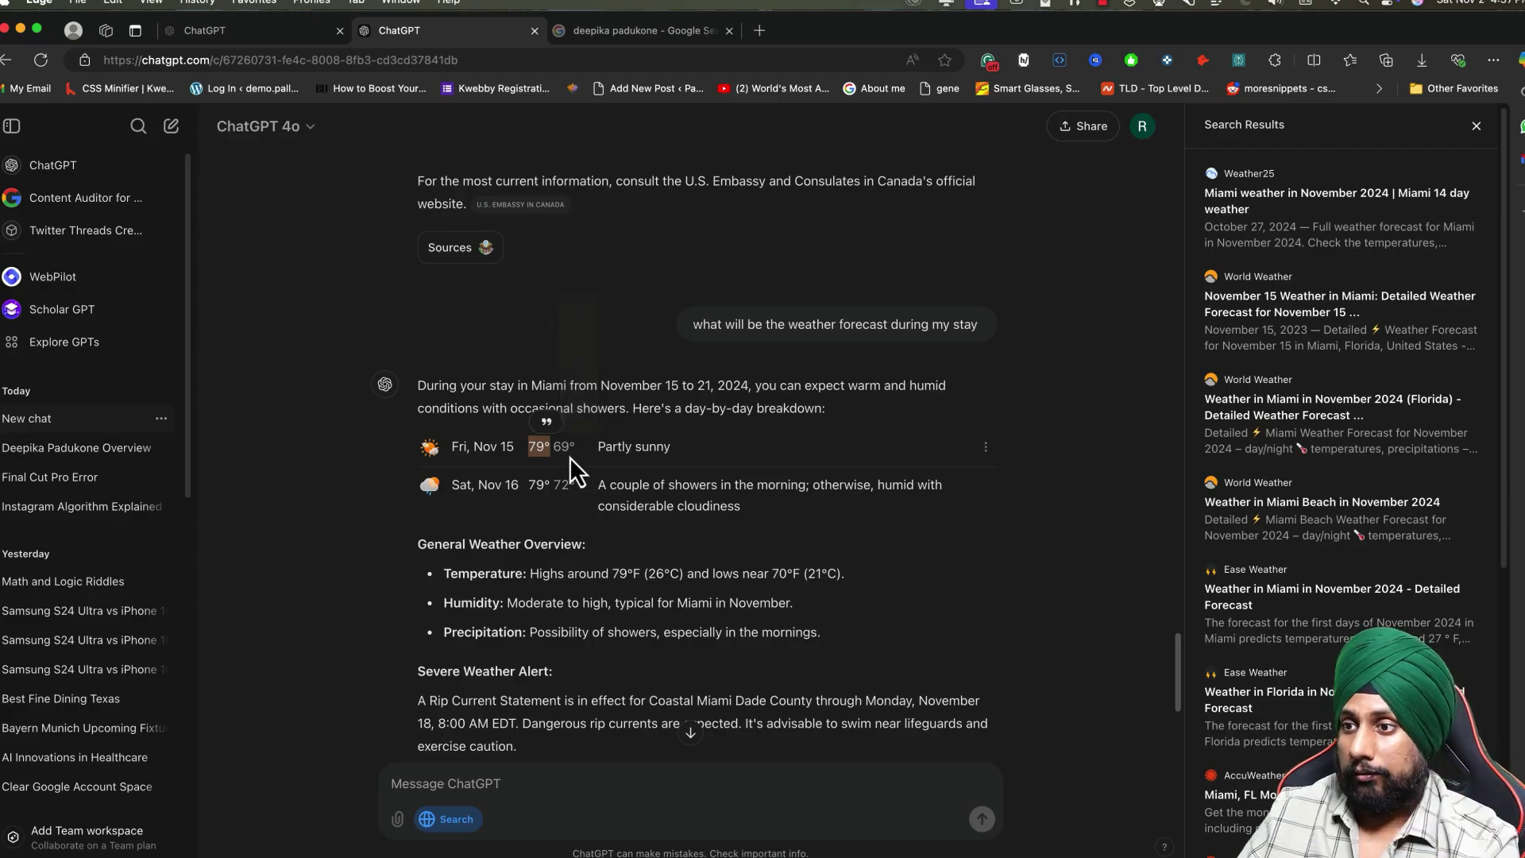
scroll(569, 456, down, 2)
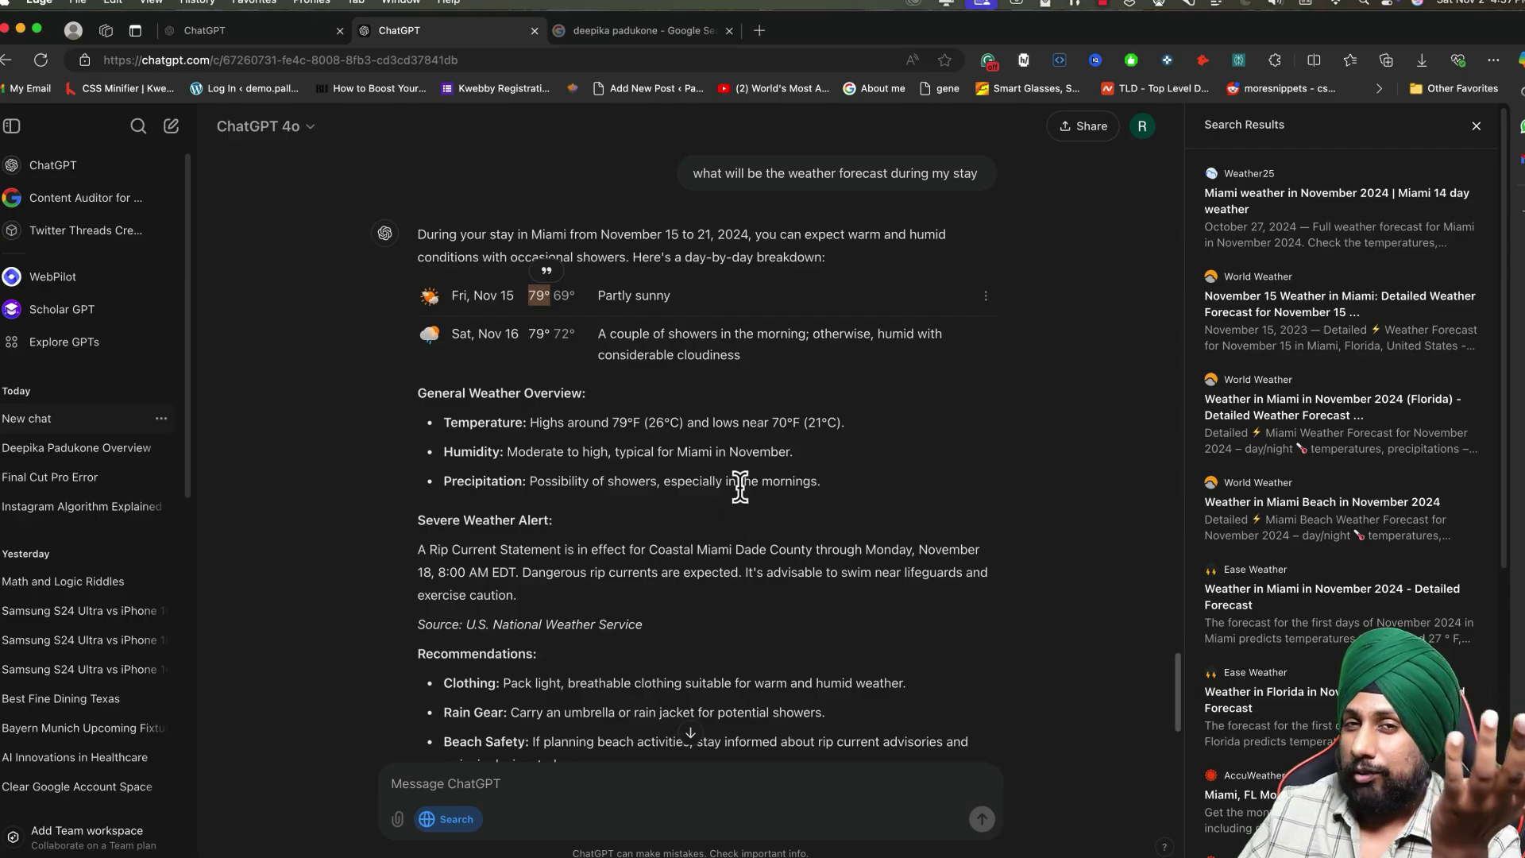
scroll(523, 651, down, 3)
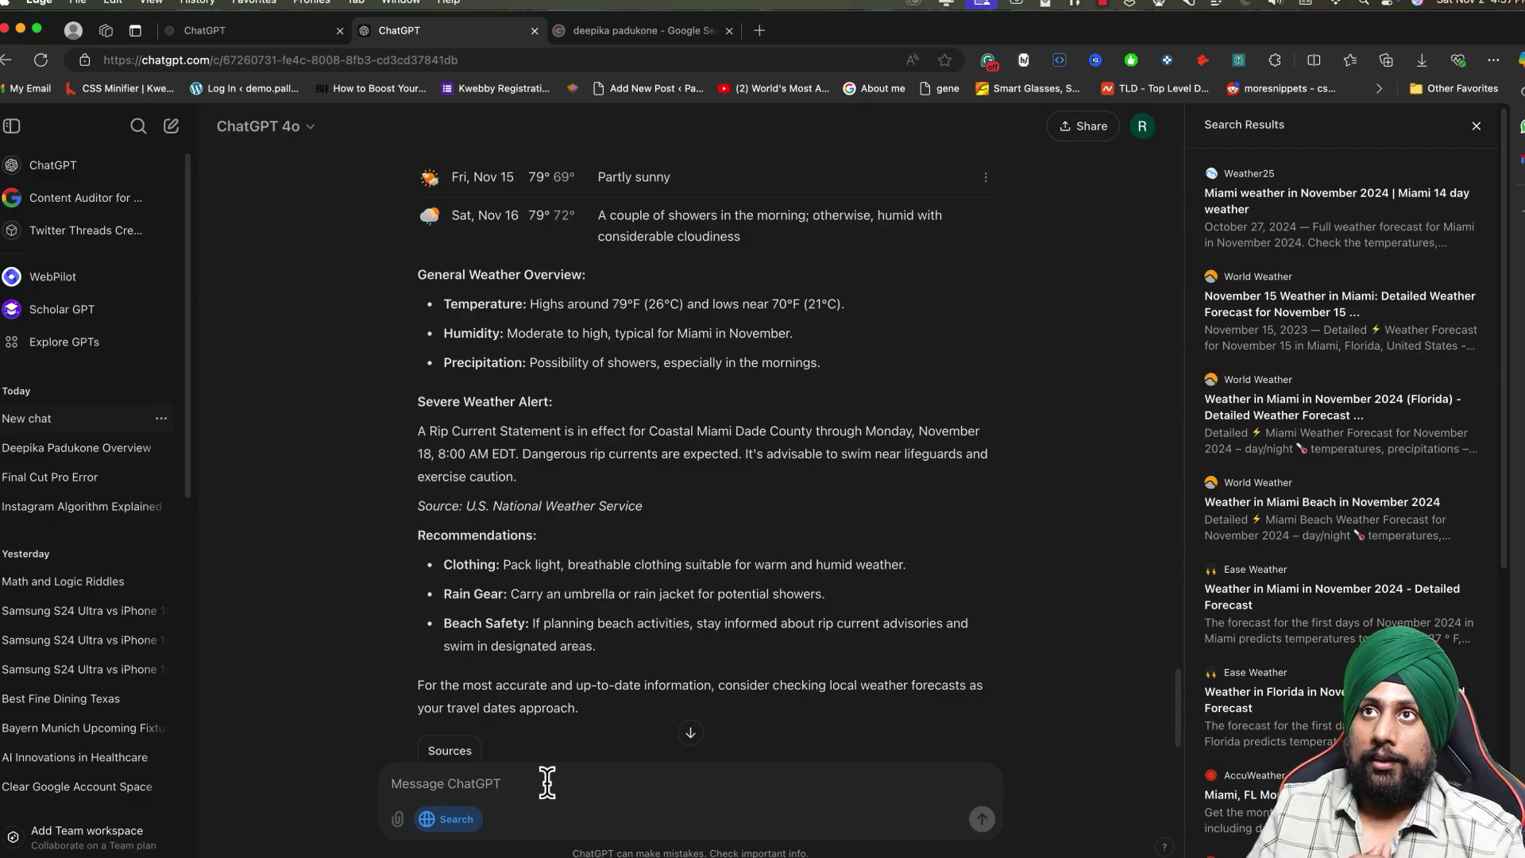
- Ask whether Miami has political unrest or areas the family should avoid
text(provide any information ab)
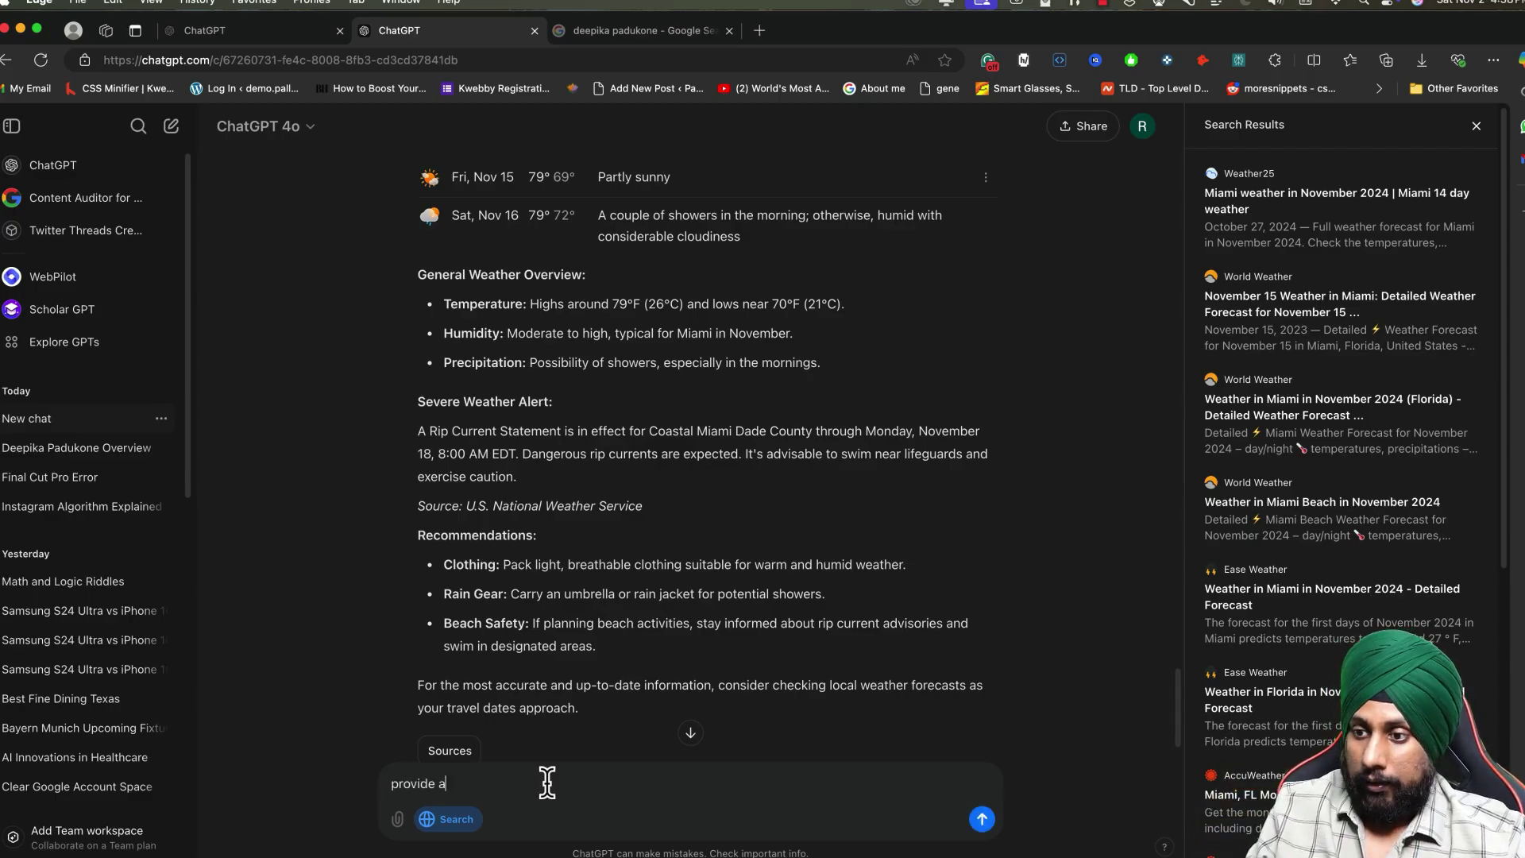
key(BackSpace)
key(BackSpace)
text(if theres is political unrest or areas to avoid to  travel for my family in miami)
key(Return)
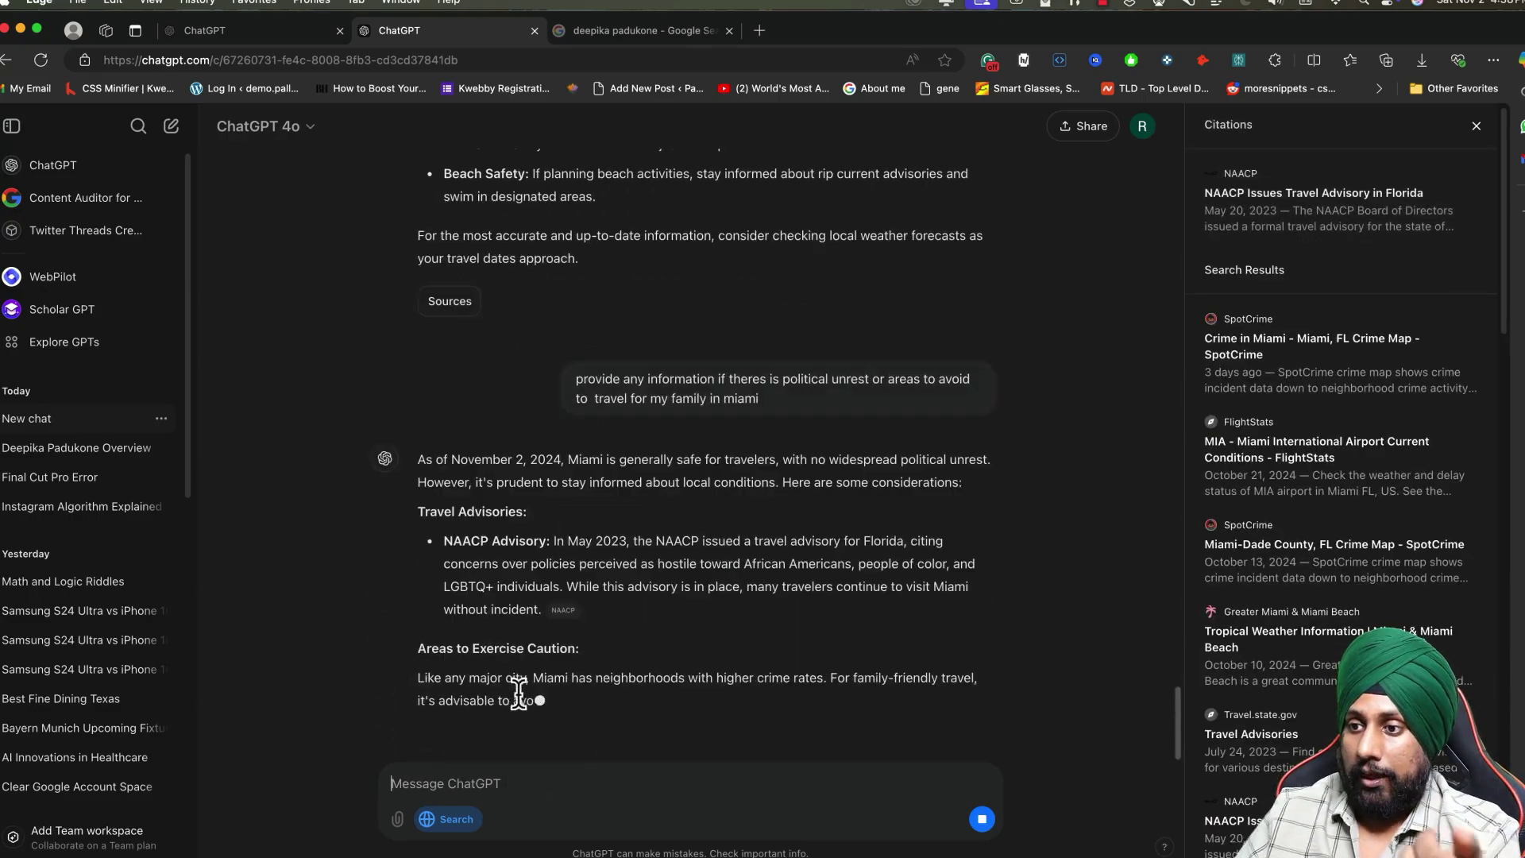
- Read through the reply's caution areas, travel advisories and safety tips
drag(476, 508, 483, 454)
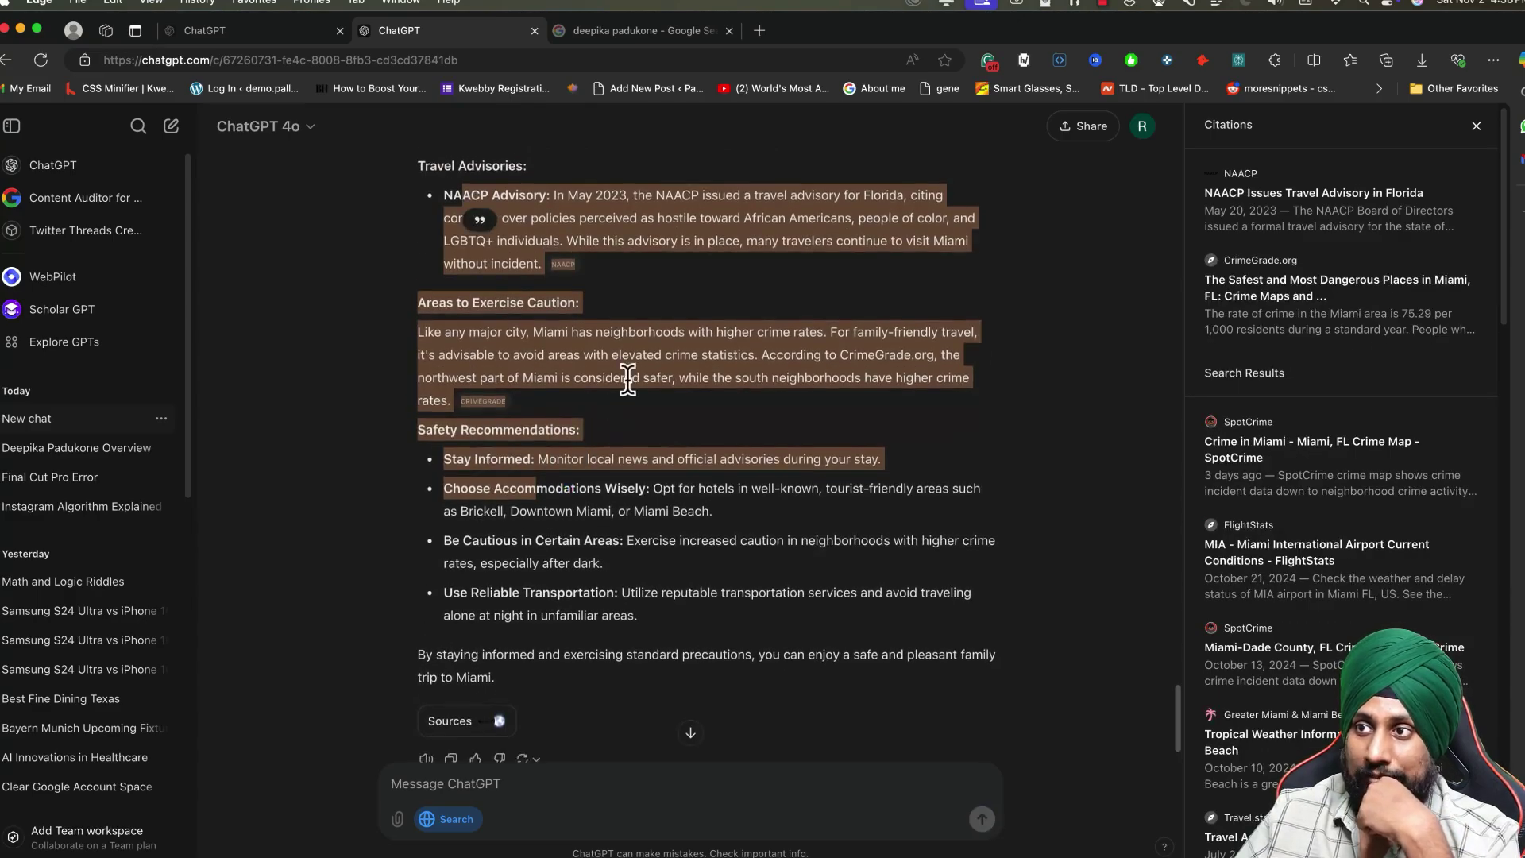
click(624, 378)
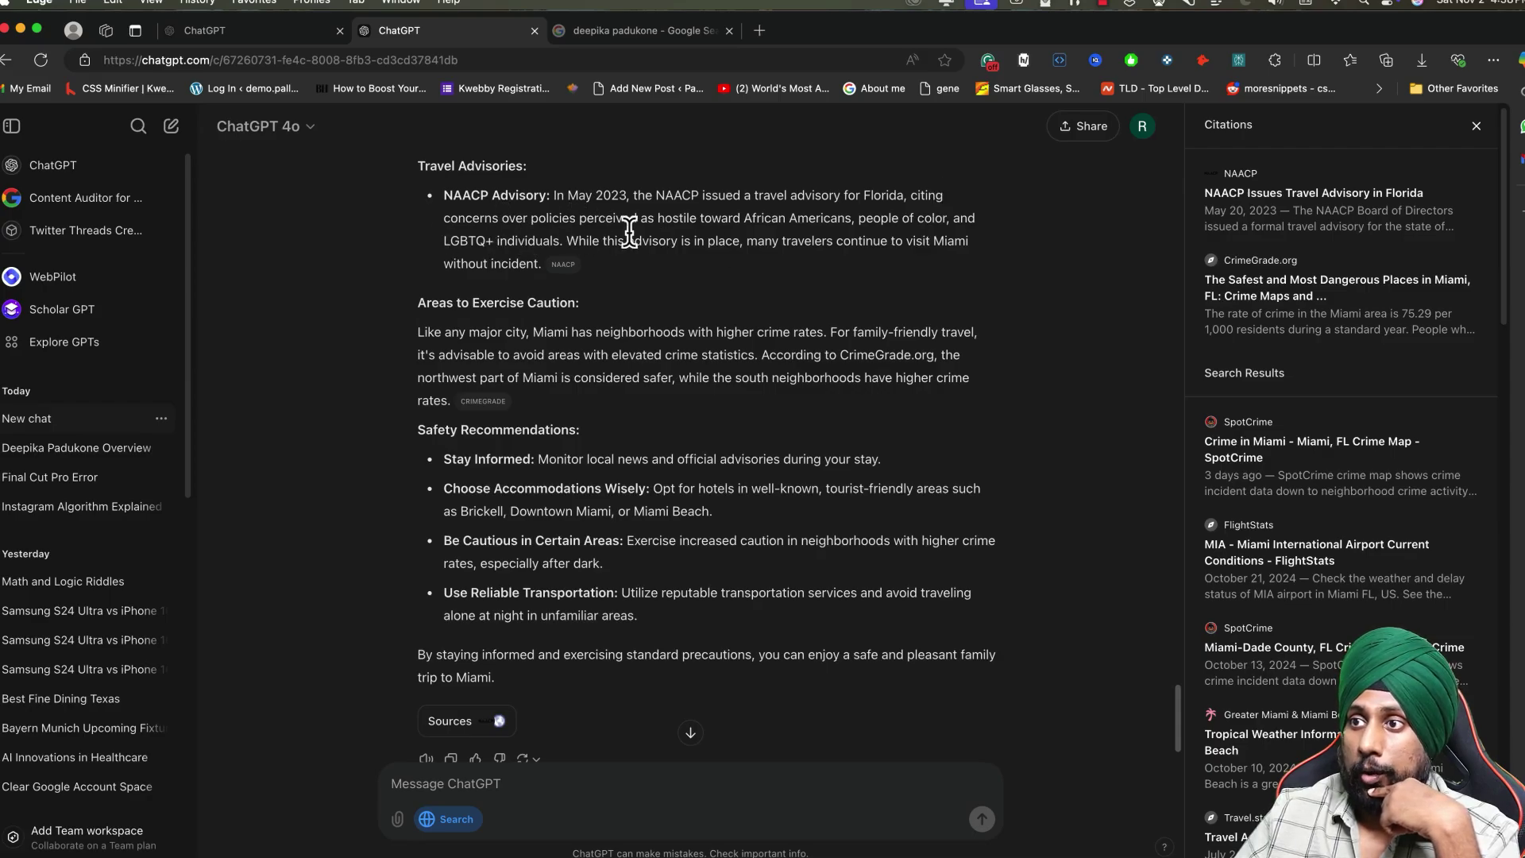
scroll(539, 306, down, 1)
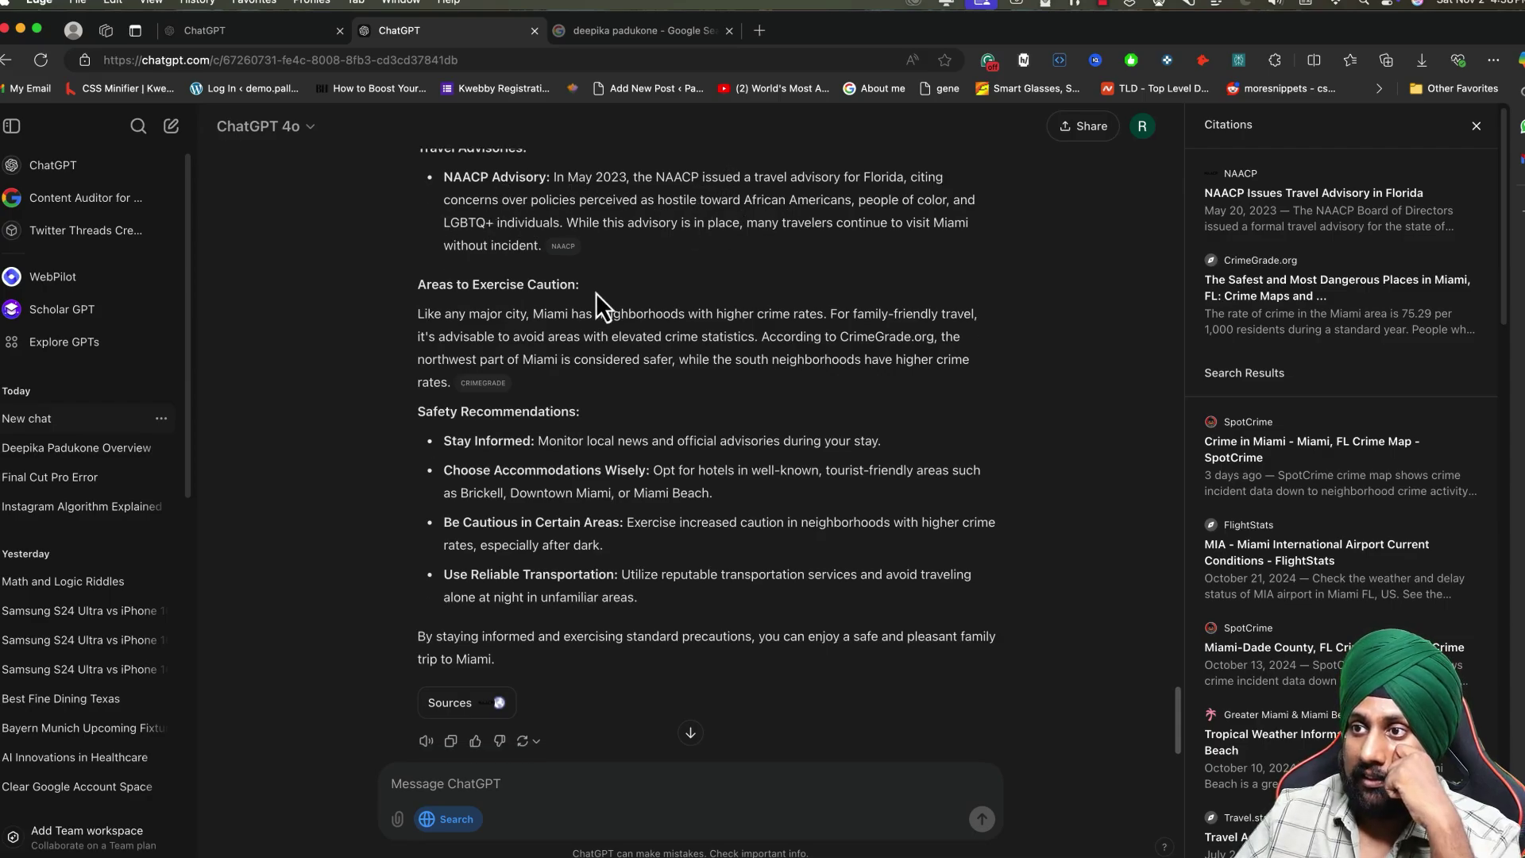
scroll(539, 296, down, 1)
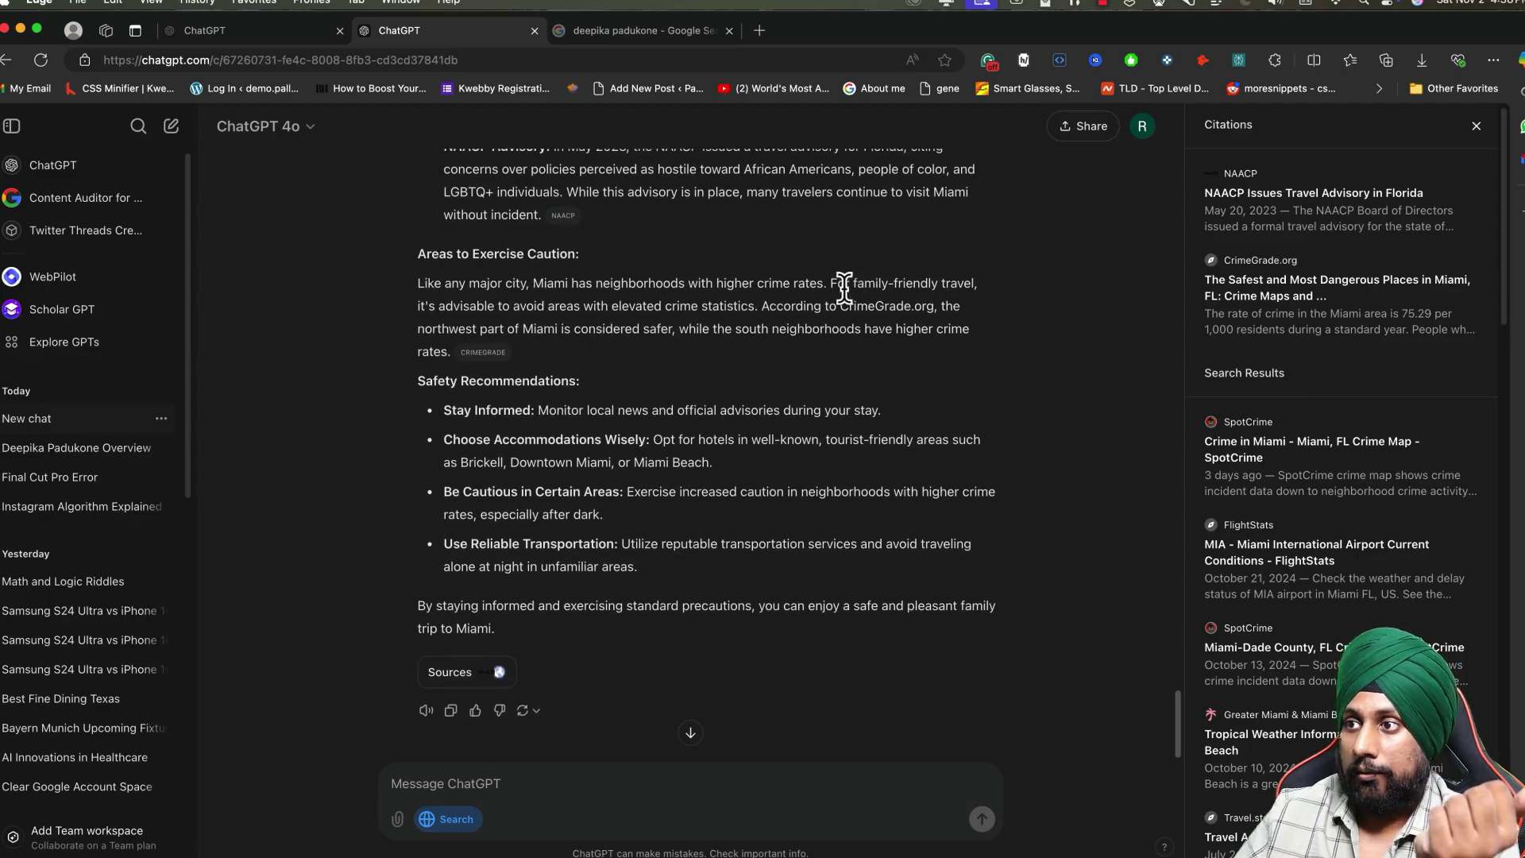
scroll(520, 425, down, 1)
scroll(526, 416, up, 2)
scroll(526, 416, down, 2)
- Ask about scams targeting Miami tourists, read the answer, then start a new chat
click(559, 811)
text(is tehre any scams running for tourist)
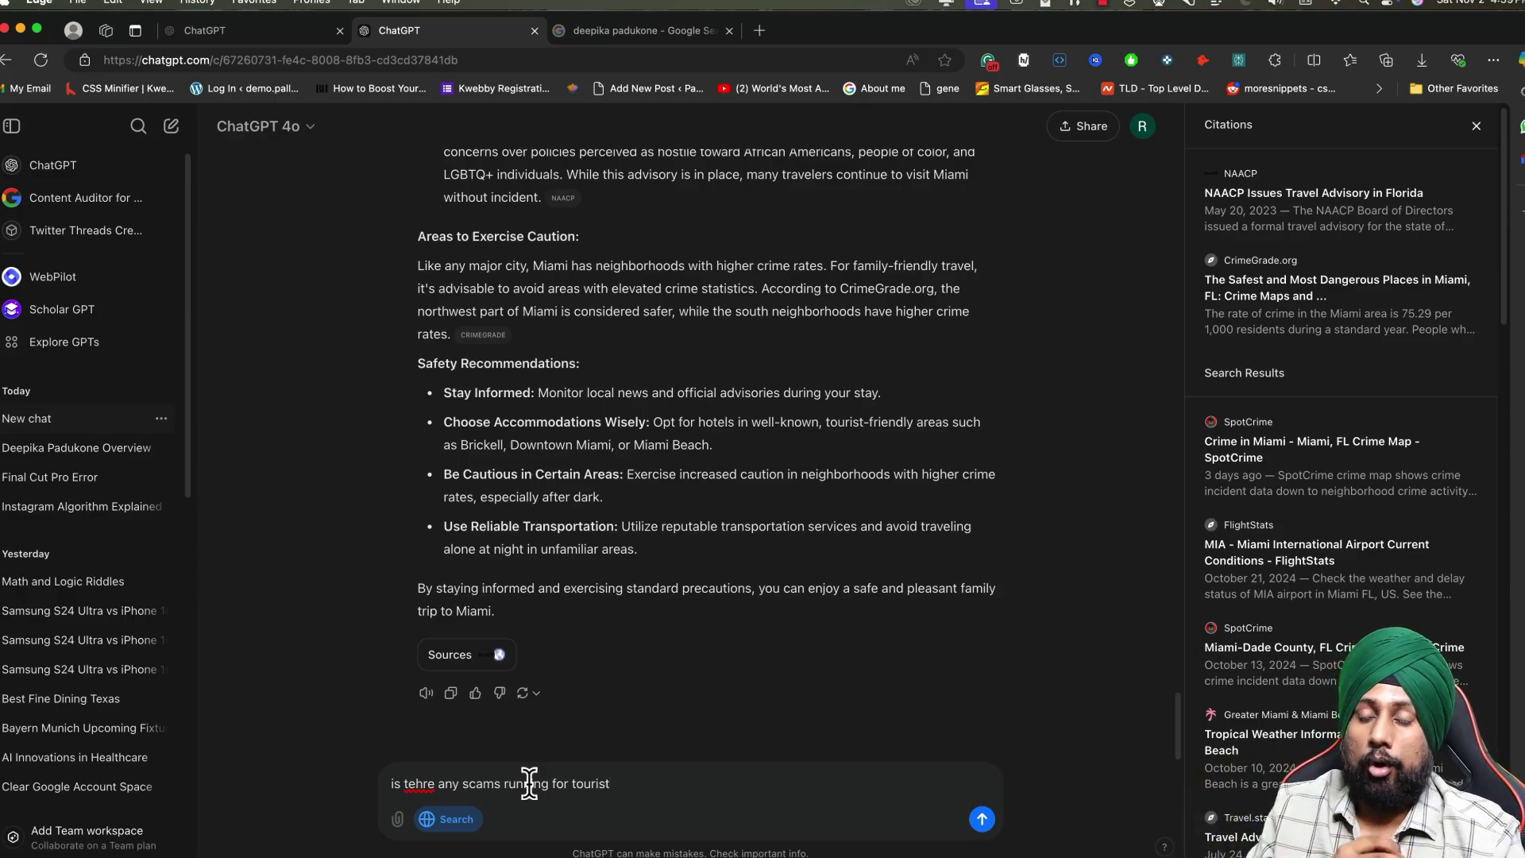
key(Return)
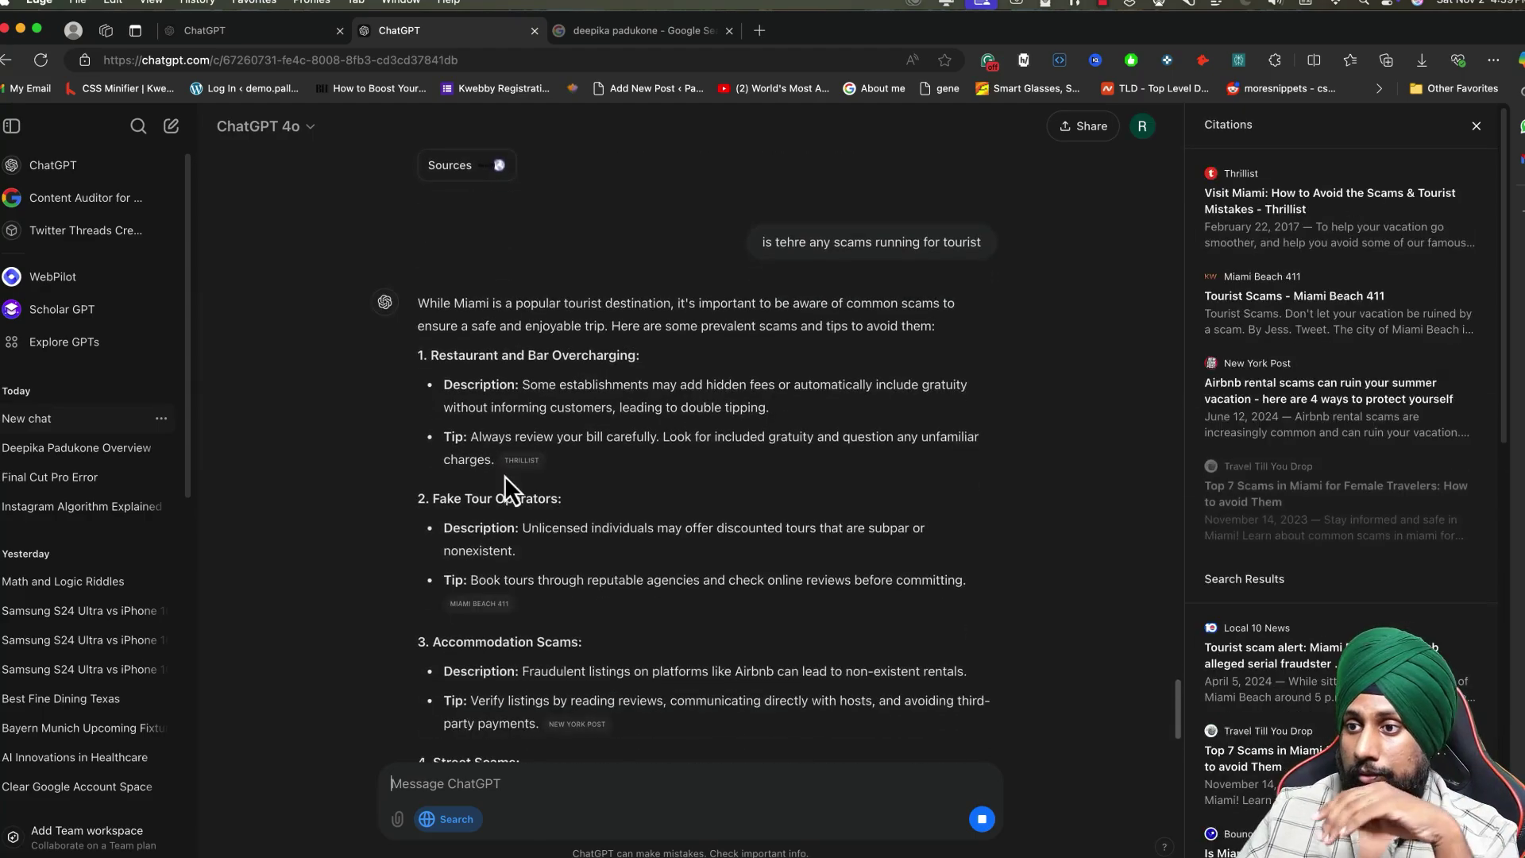
scroll(539, 284, up, 3)
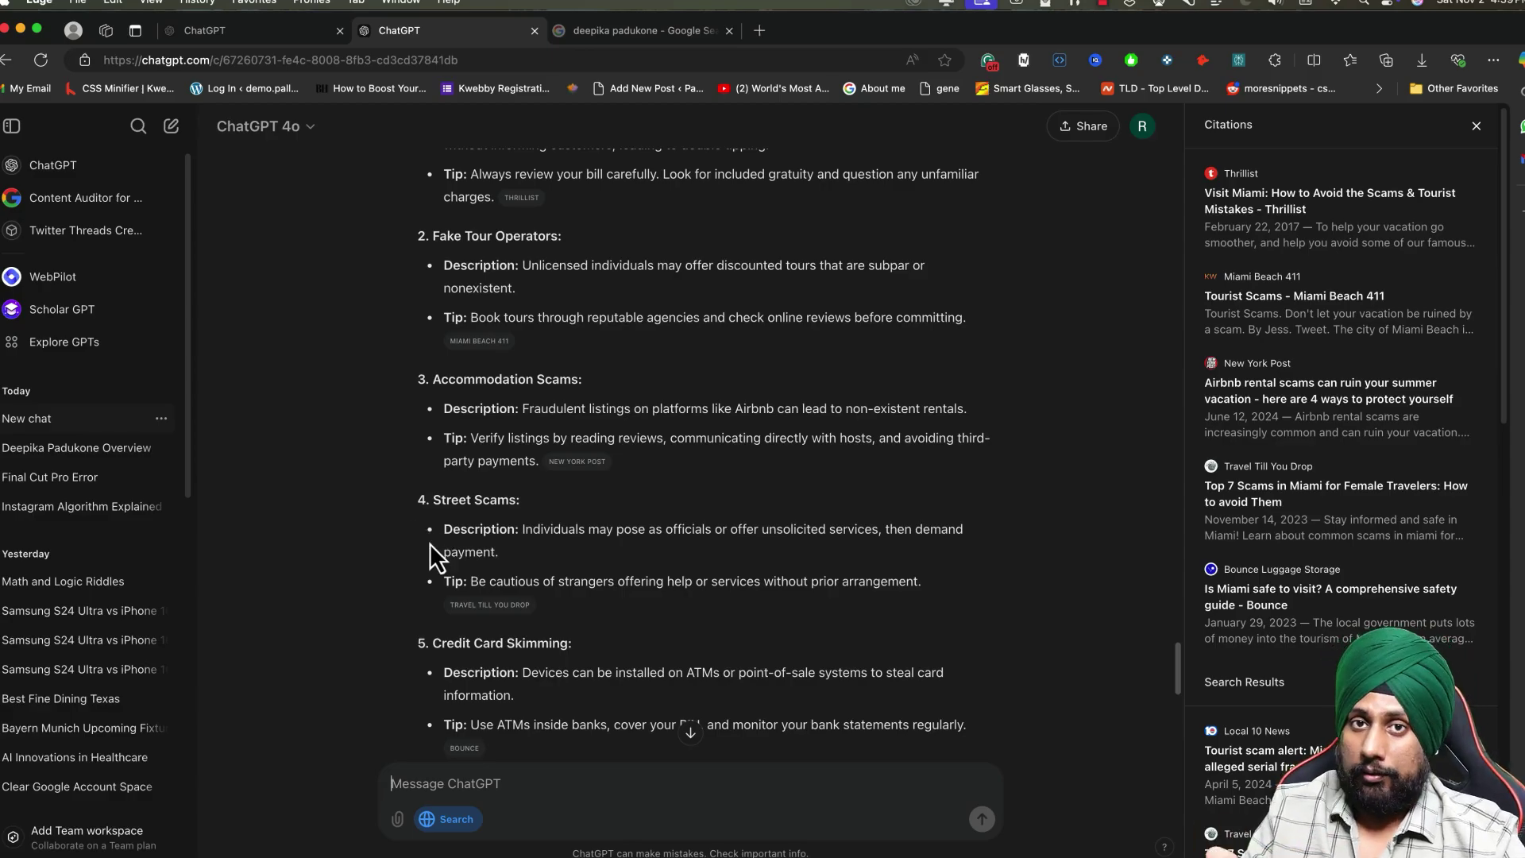
key(super+shift+o)
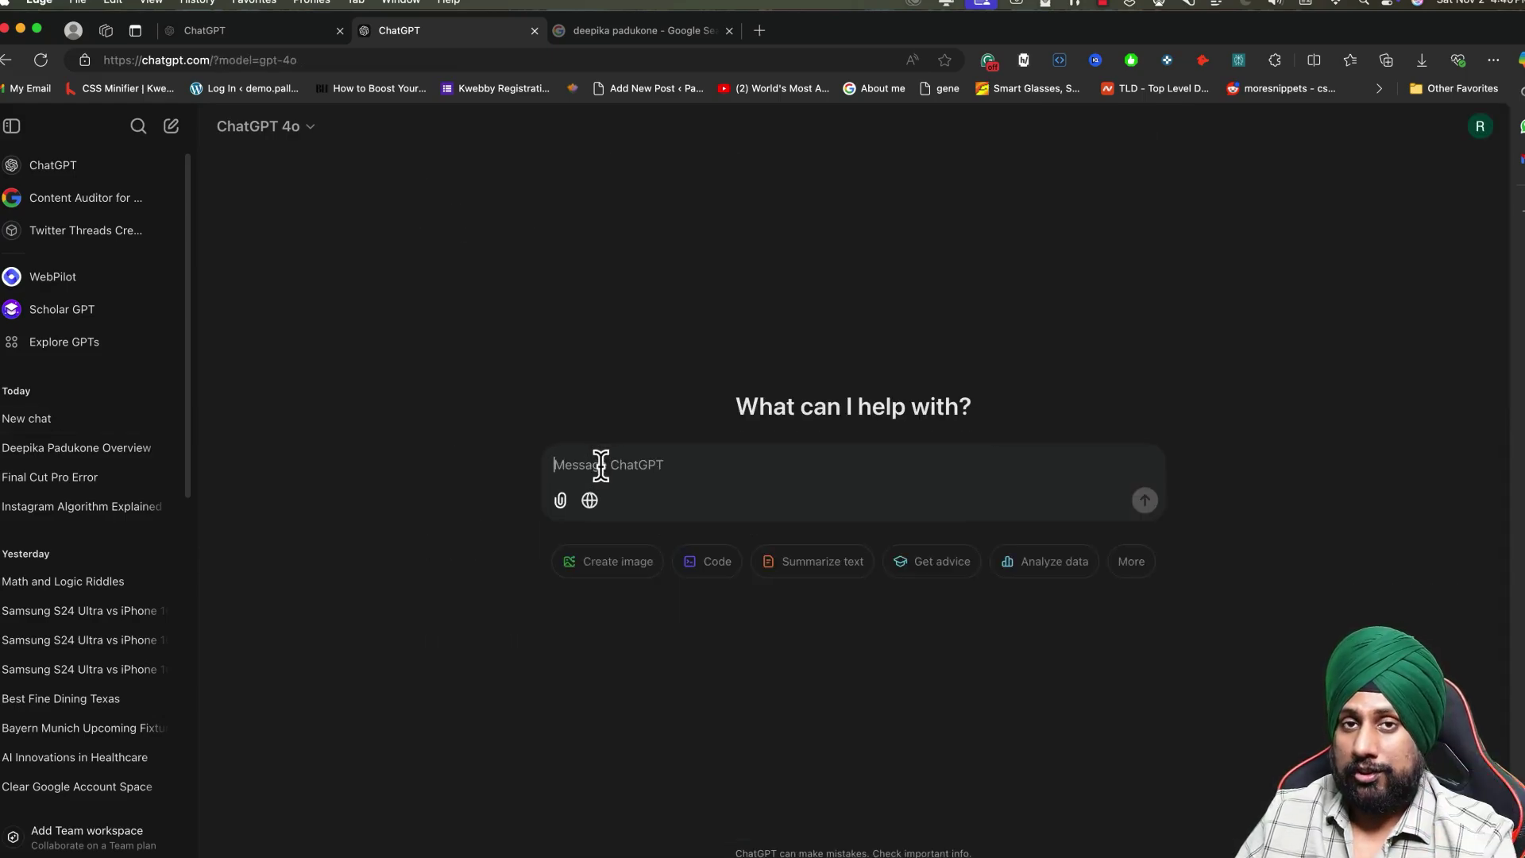
- With Search on, ask how to clear Google account storage and read the steps
click(589, 500)
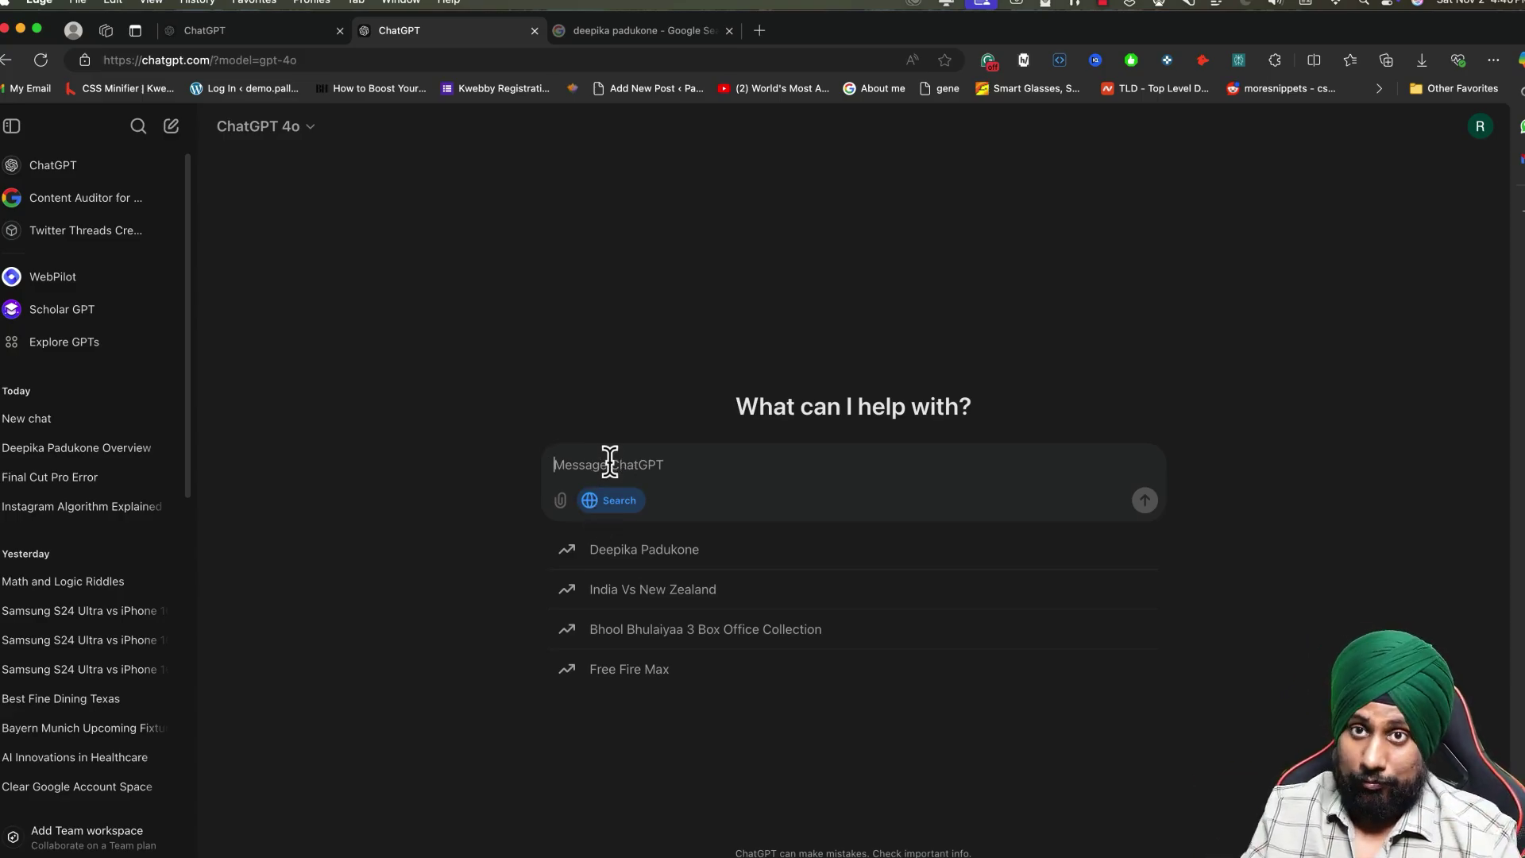
text(how to )
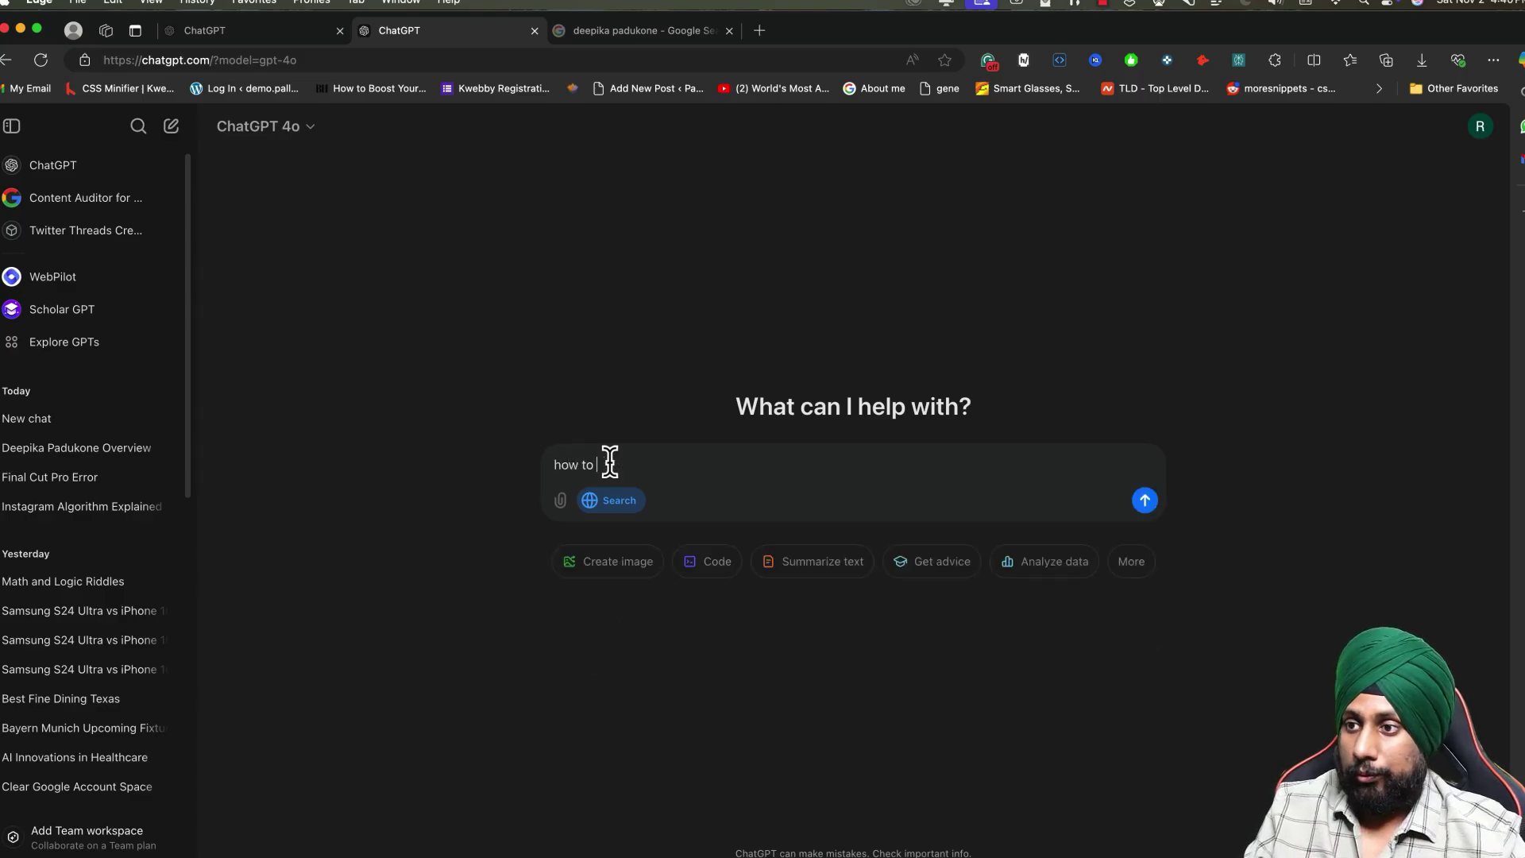
text(crar storage fro)
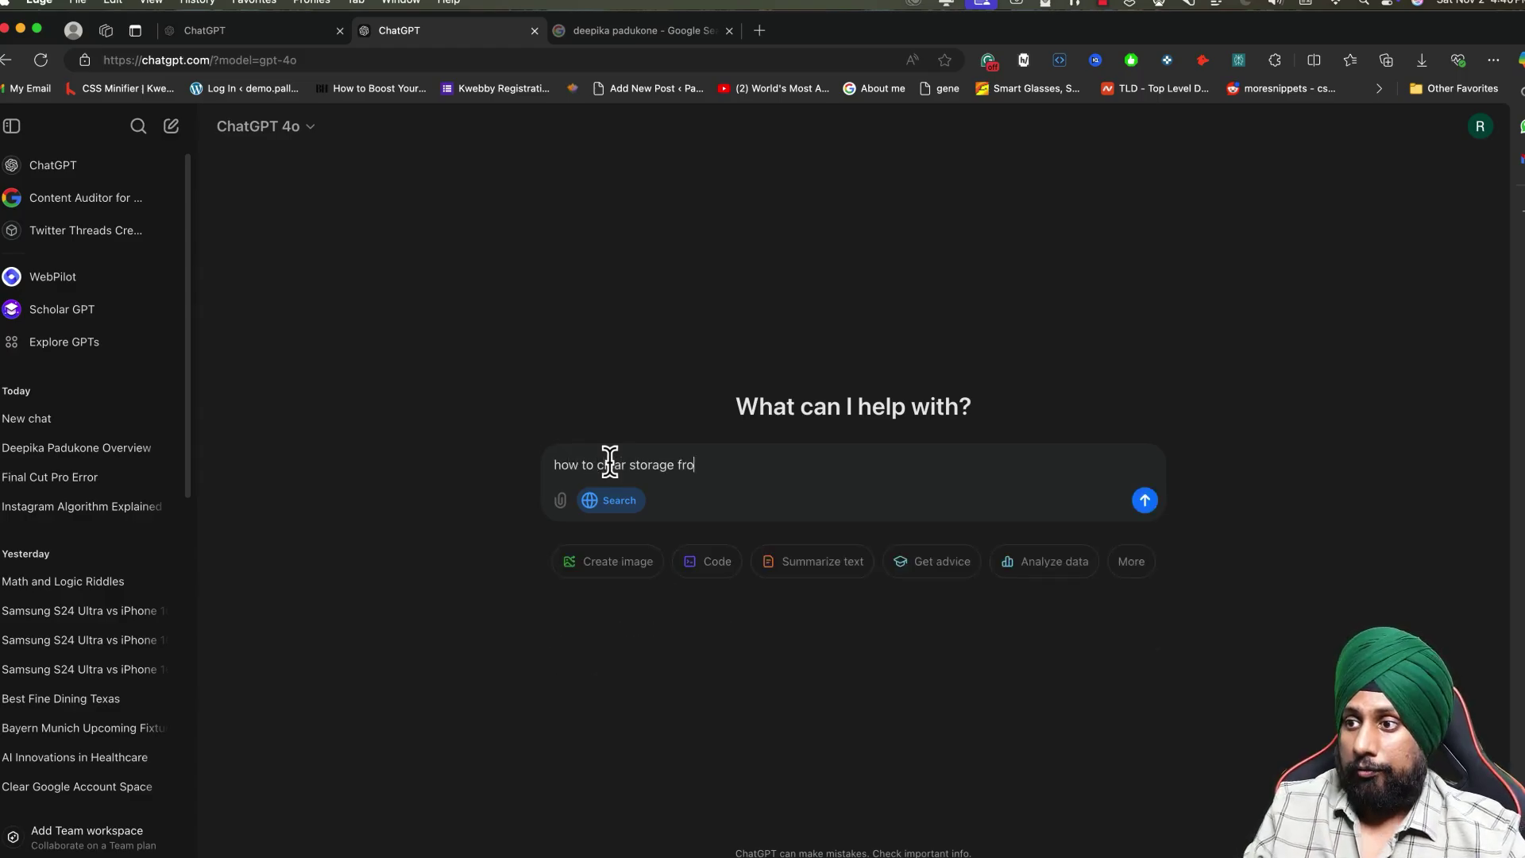
text(m my google account)
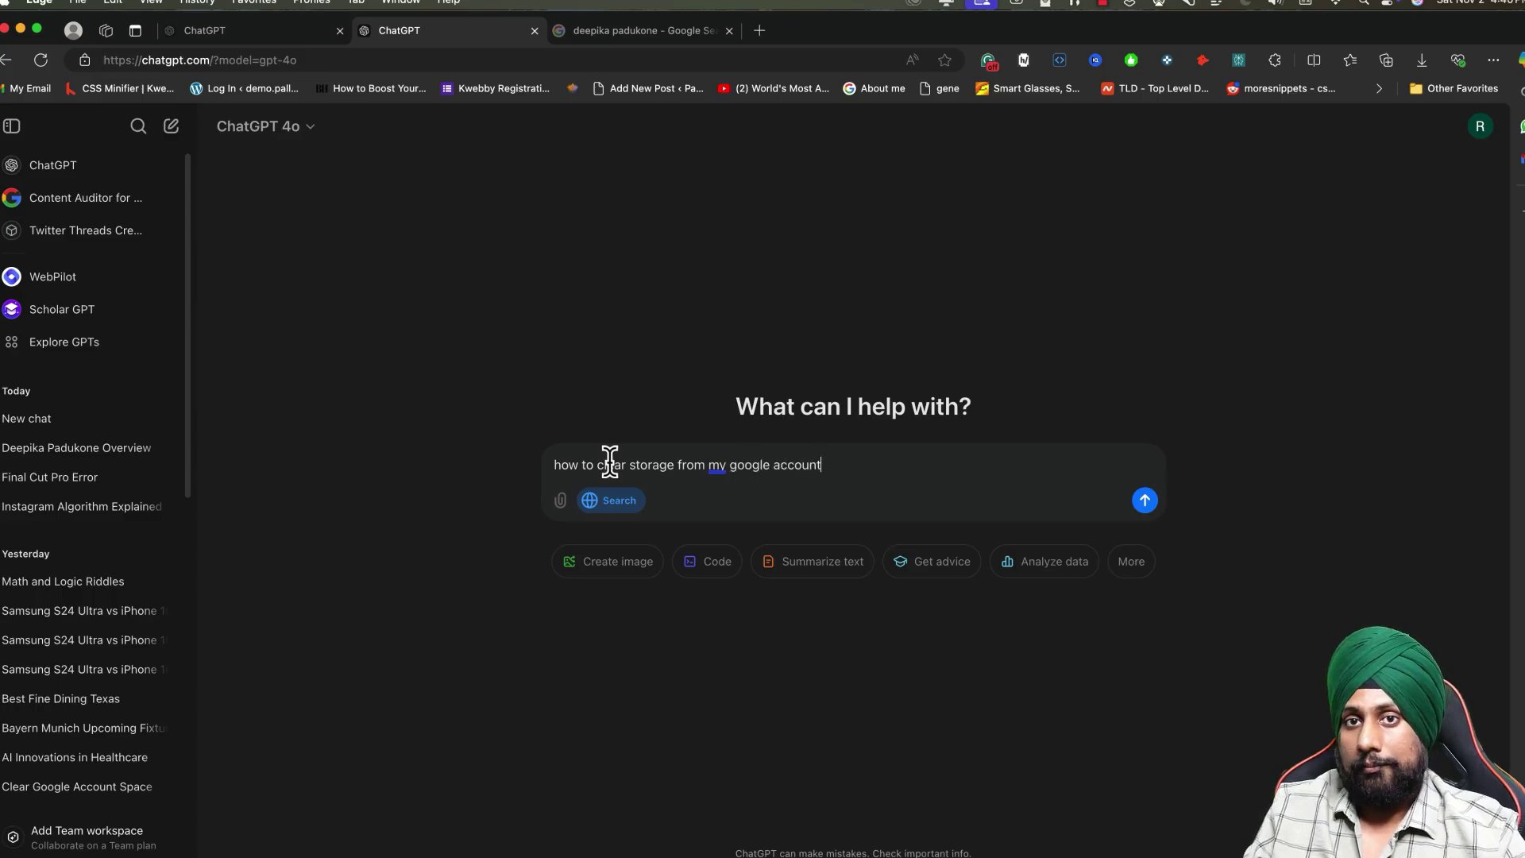
key(Return)
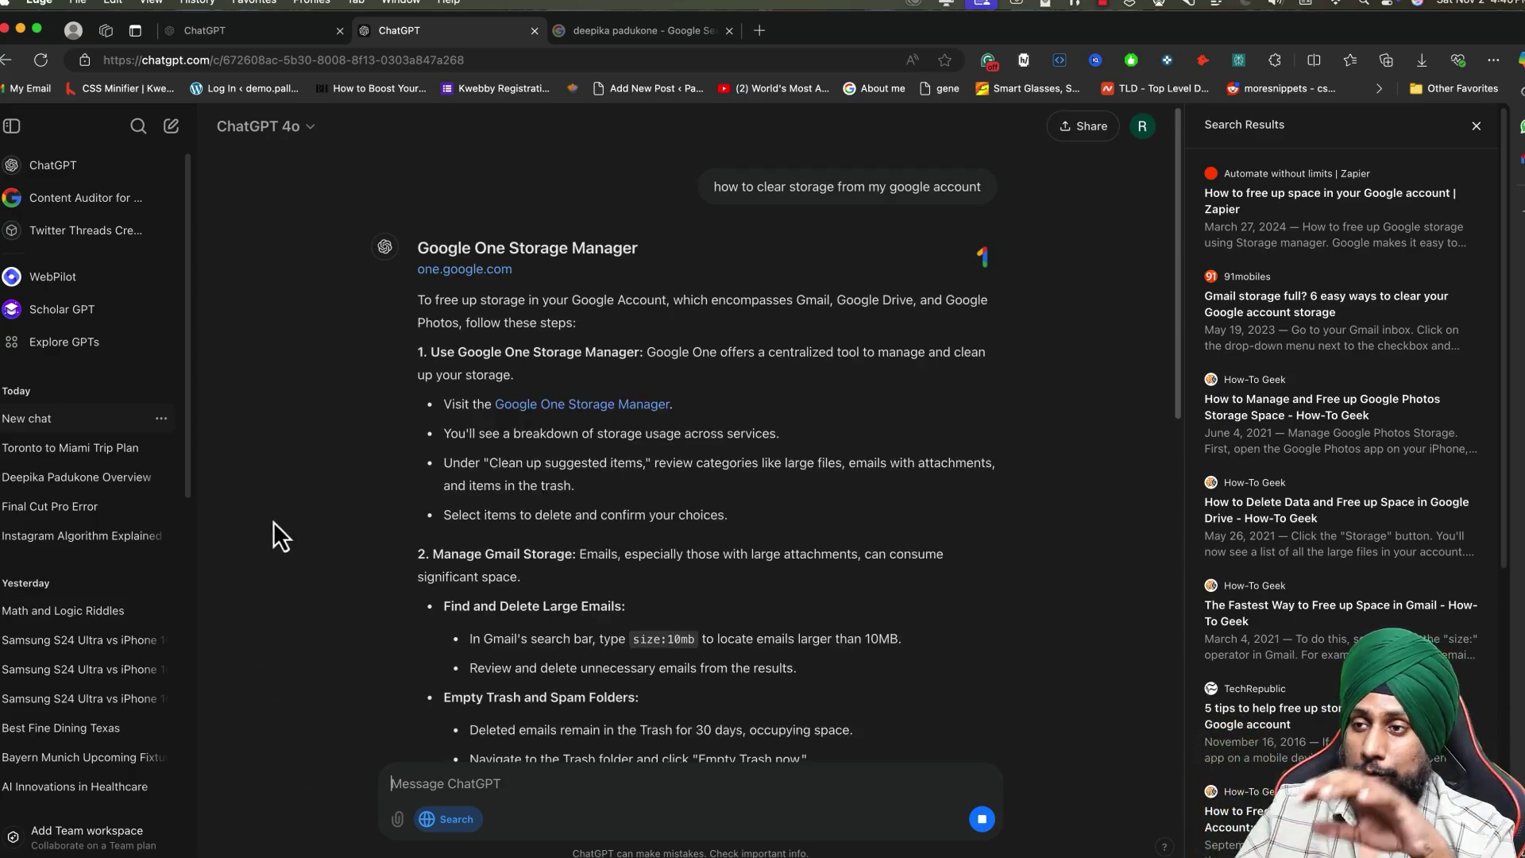
scroll(537, 417, down, 1)
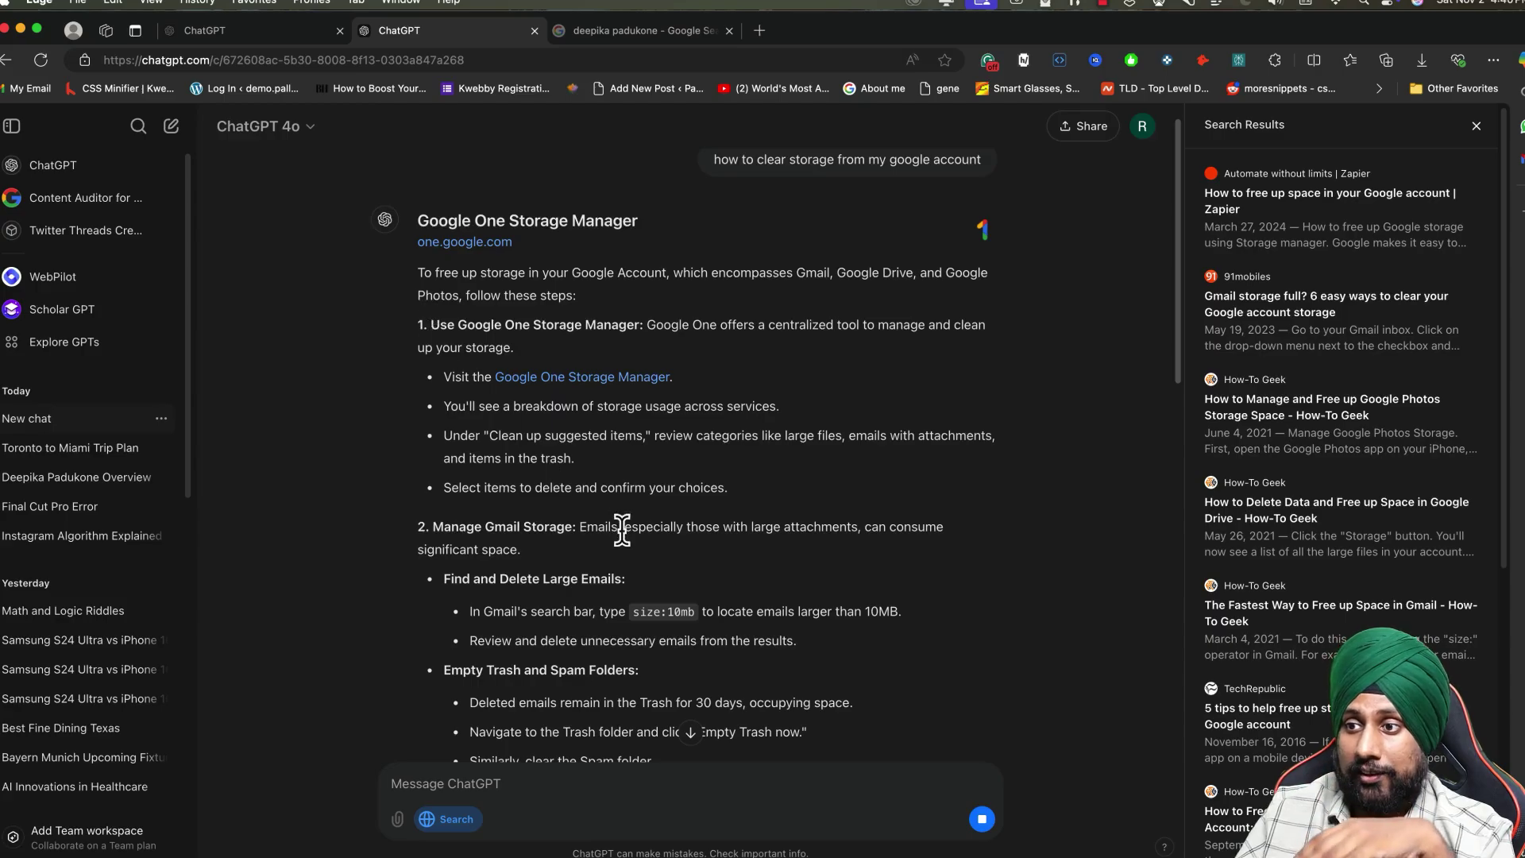
scroll(475, 636, down, 10)
scroll(475, 636, down, 4)
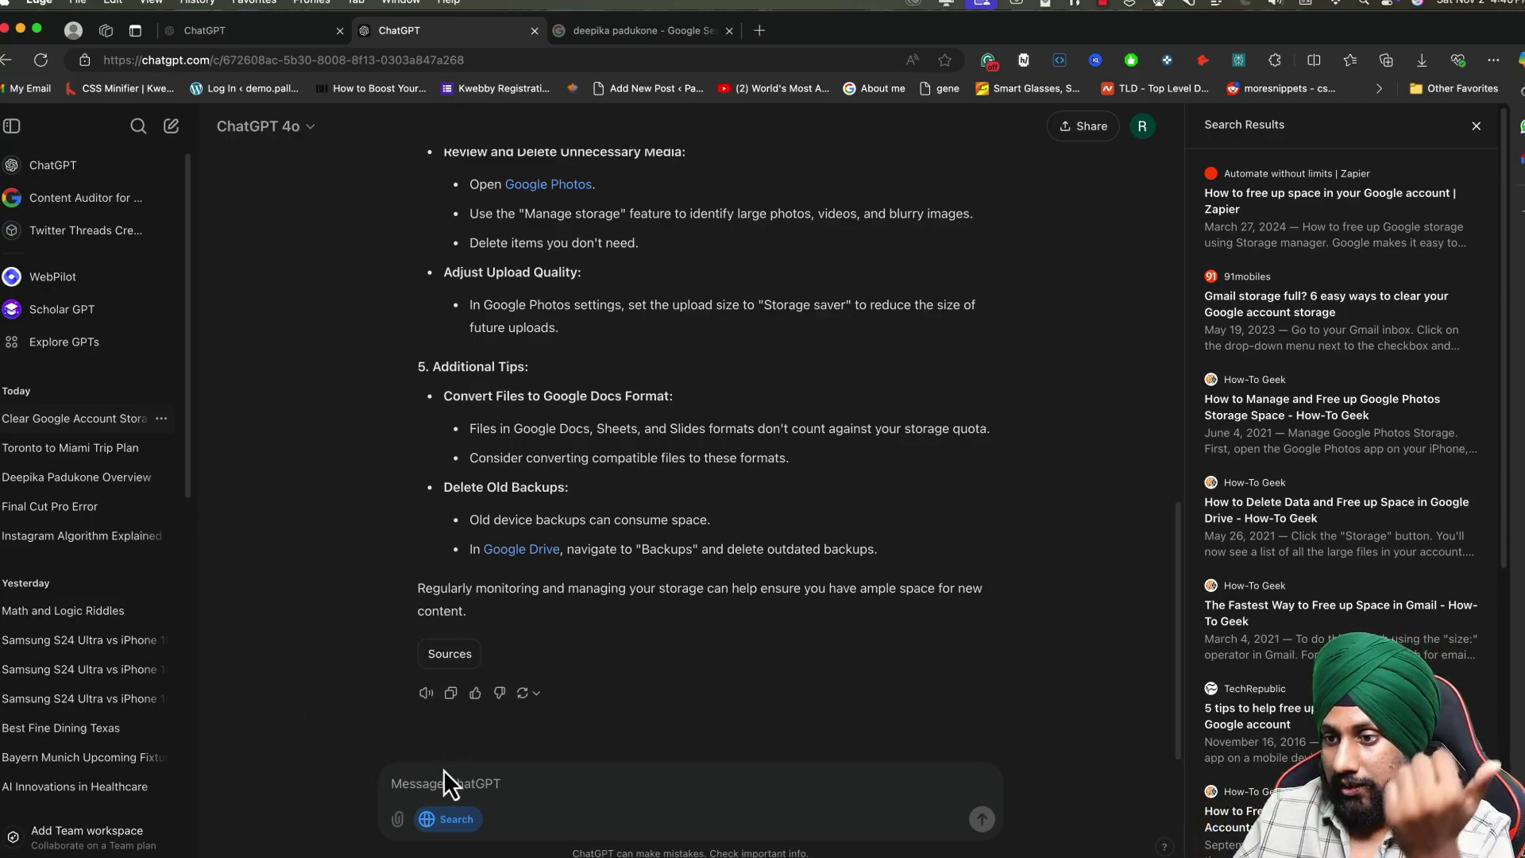
- In a new searched chat, ask whether someone allergic to apples can take apple cider vinegar, backed by studies
click(170, 127)
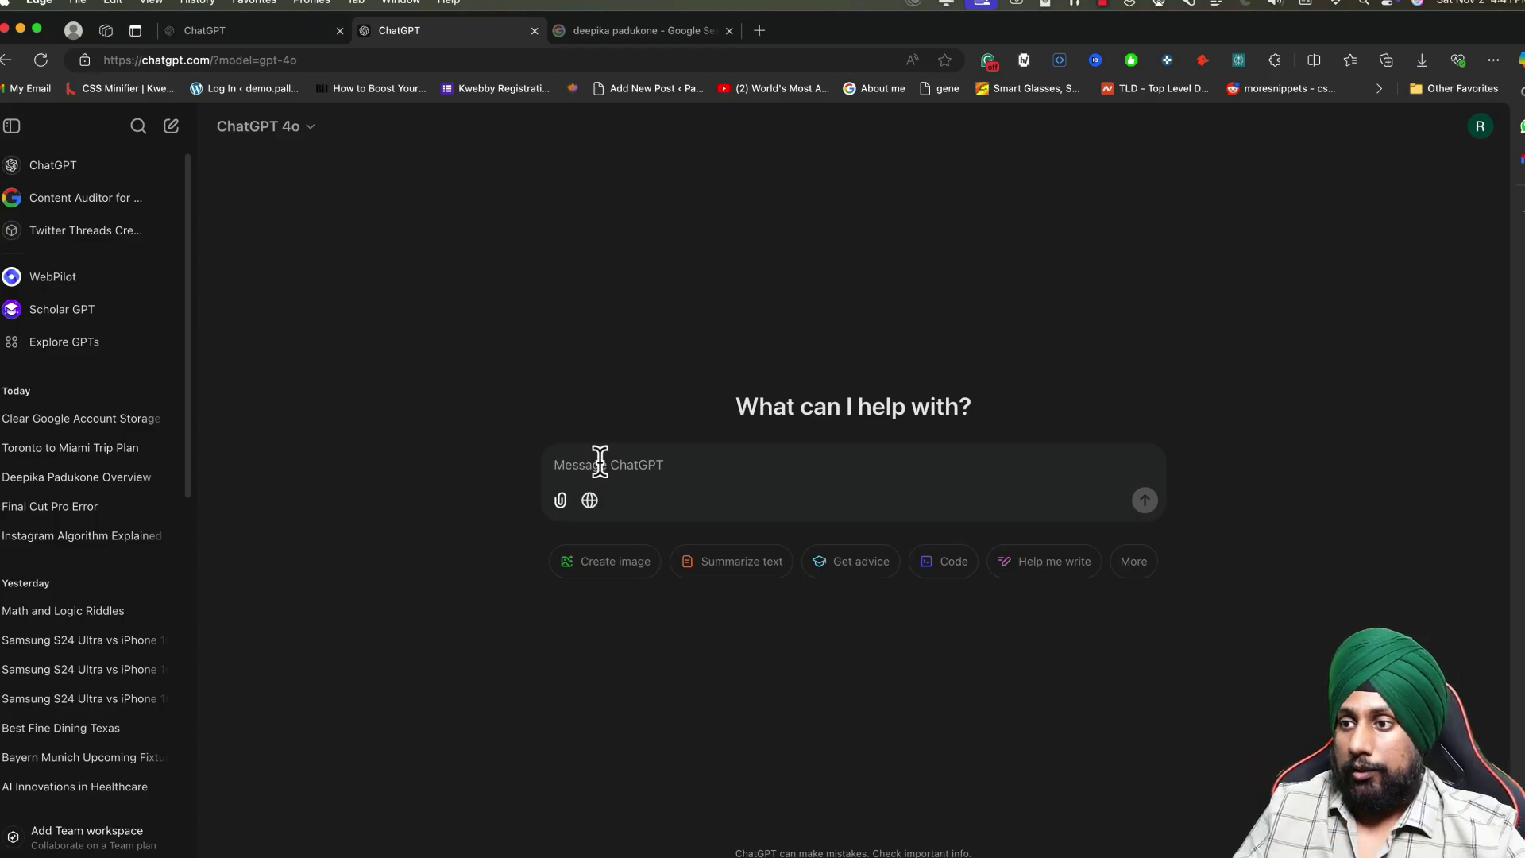
click(589, 499)
text(i)
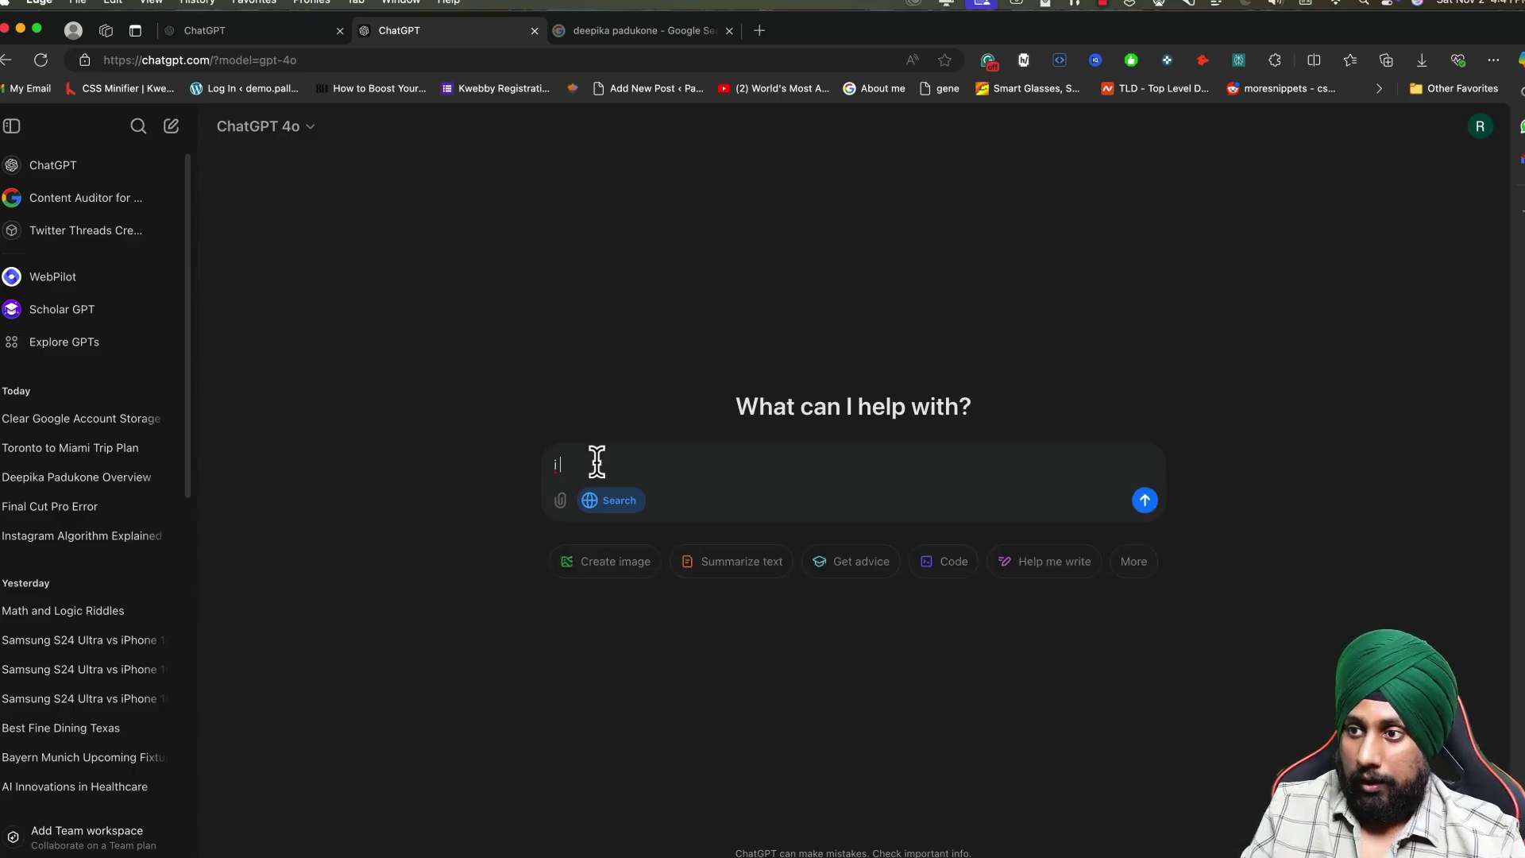
text( am allergic to apple, can i take apple cider vinegar, provide answer with backed studies)
key(Return)
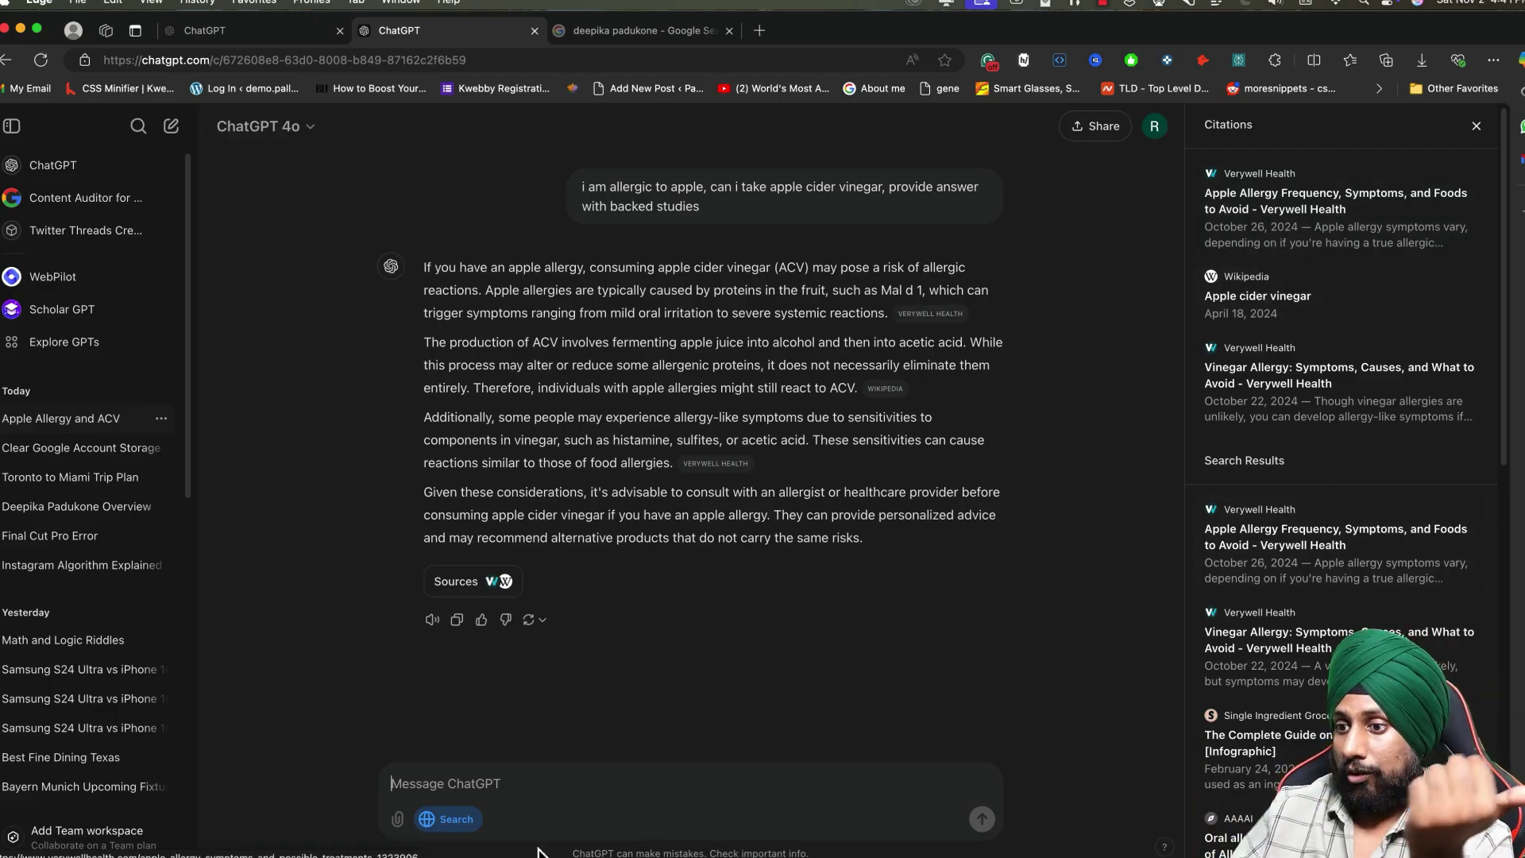
- Ask for recent food science studies, then recent studies on diabetic patients, and read the reply
text(is tehre any recent science study related to food)
key(Return)
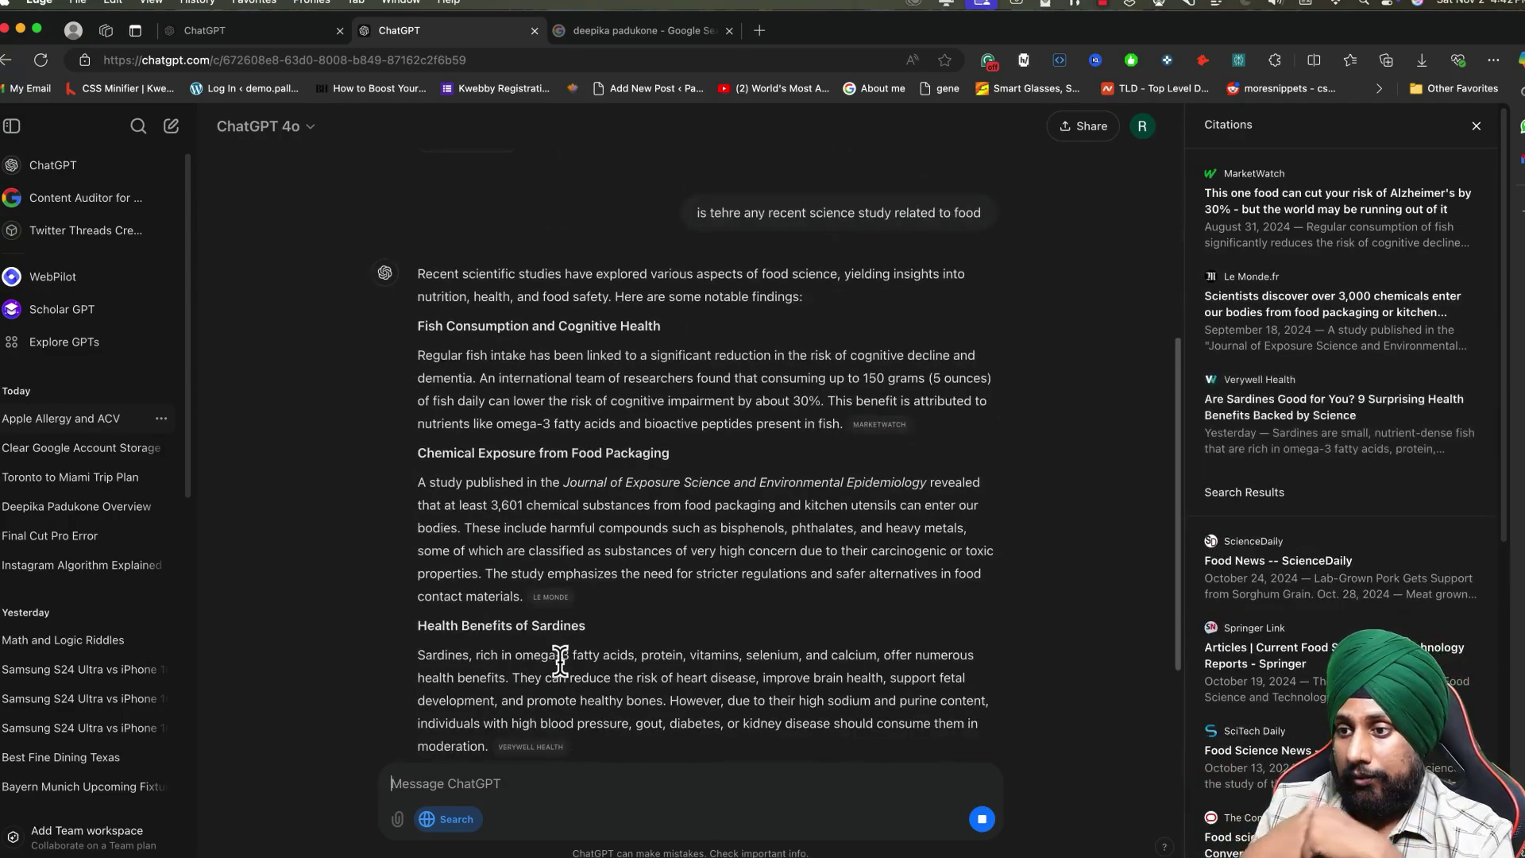
text(is there any recent studies related to diabetic patients)
key(Return)
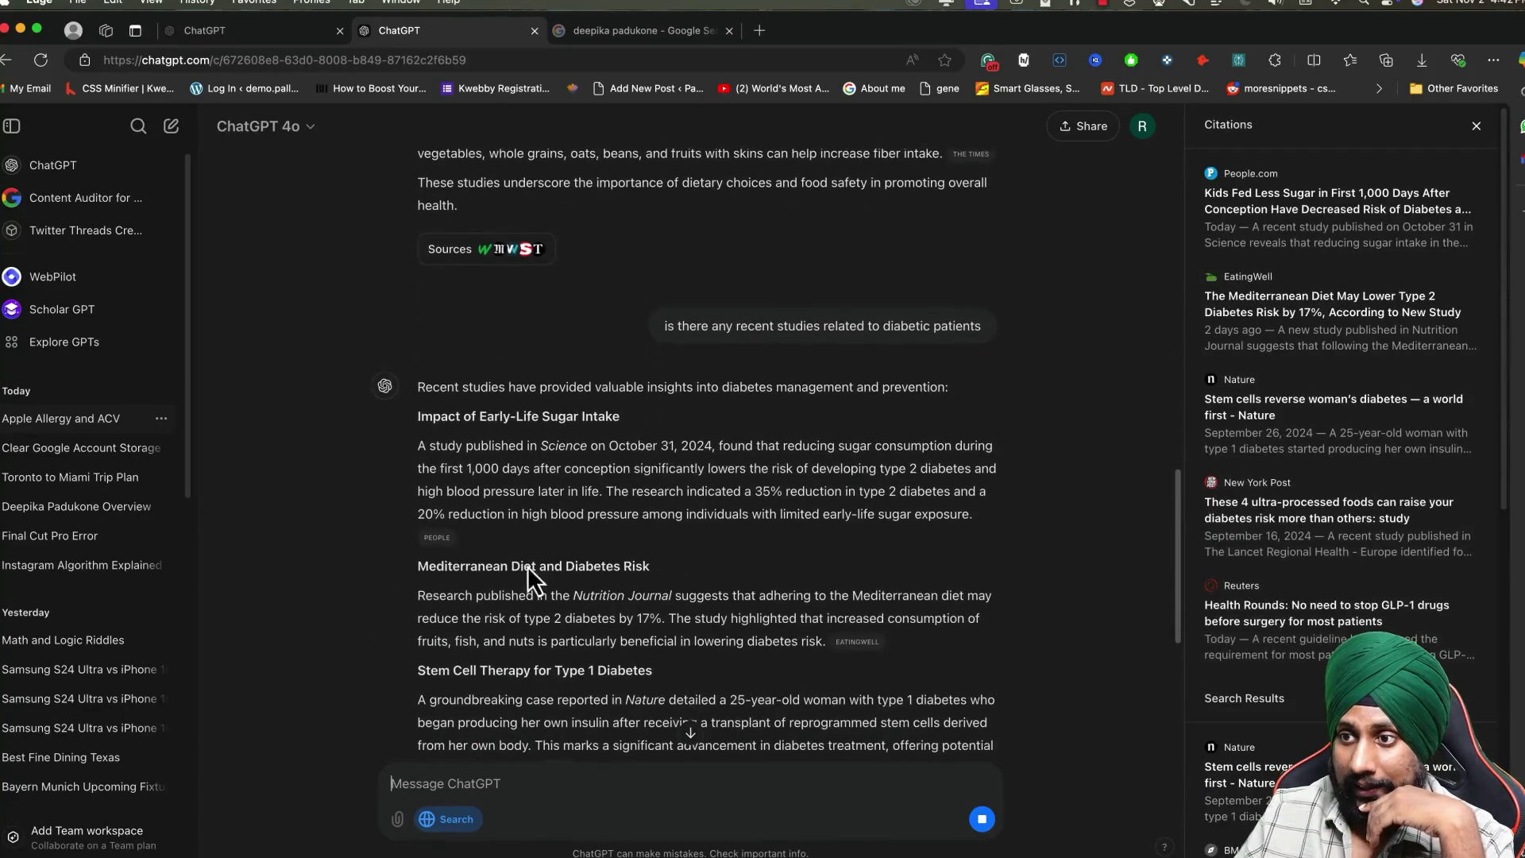
scroll(638, 562, down, 4)
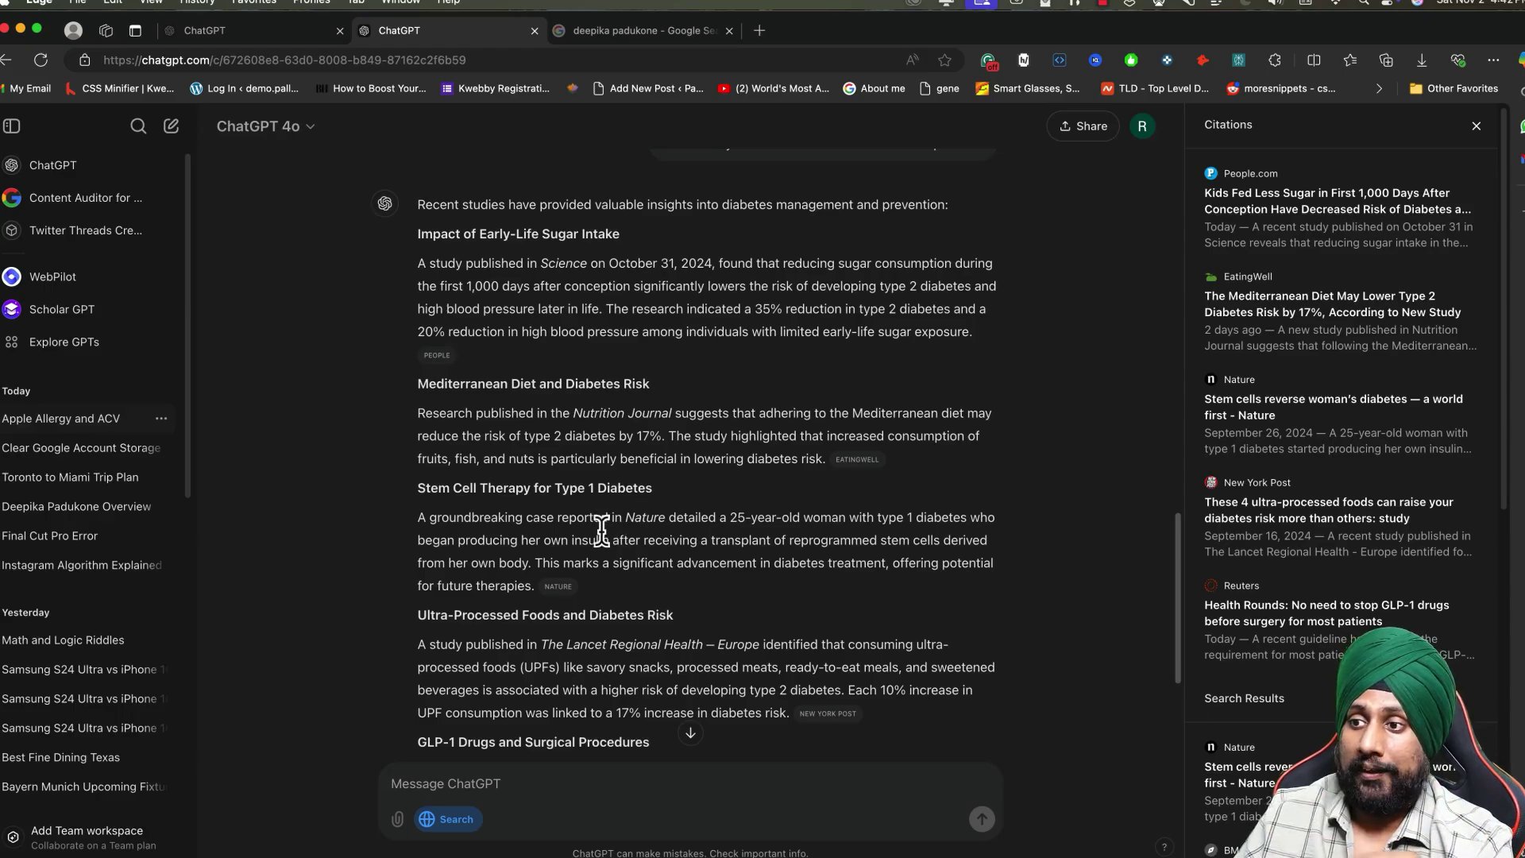
scroll(565, 673, down, 1)
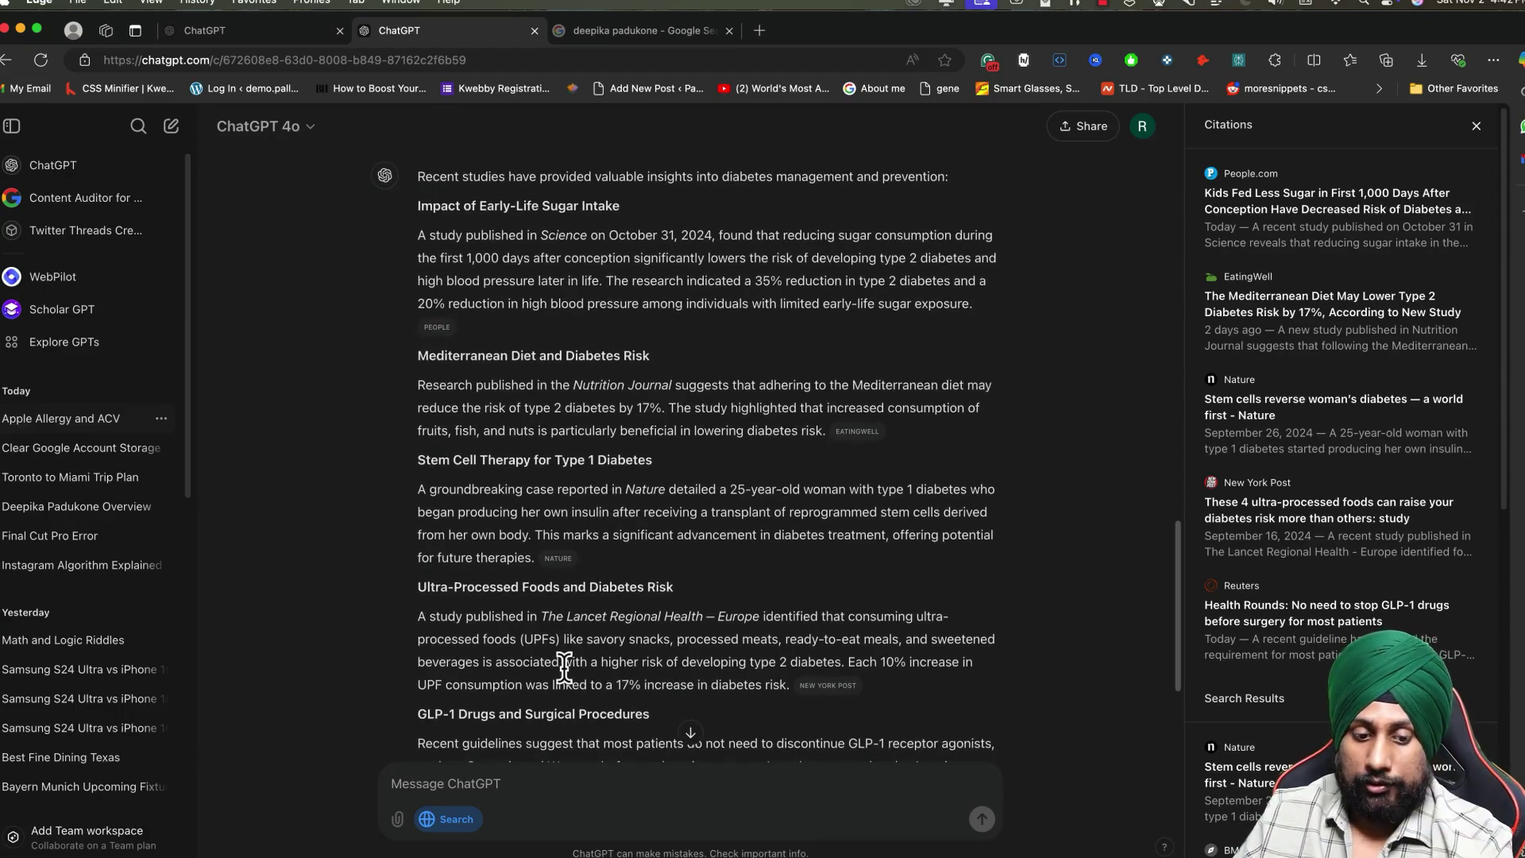
scroll(563, 663, down, 5)
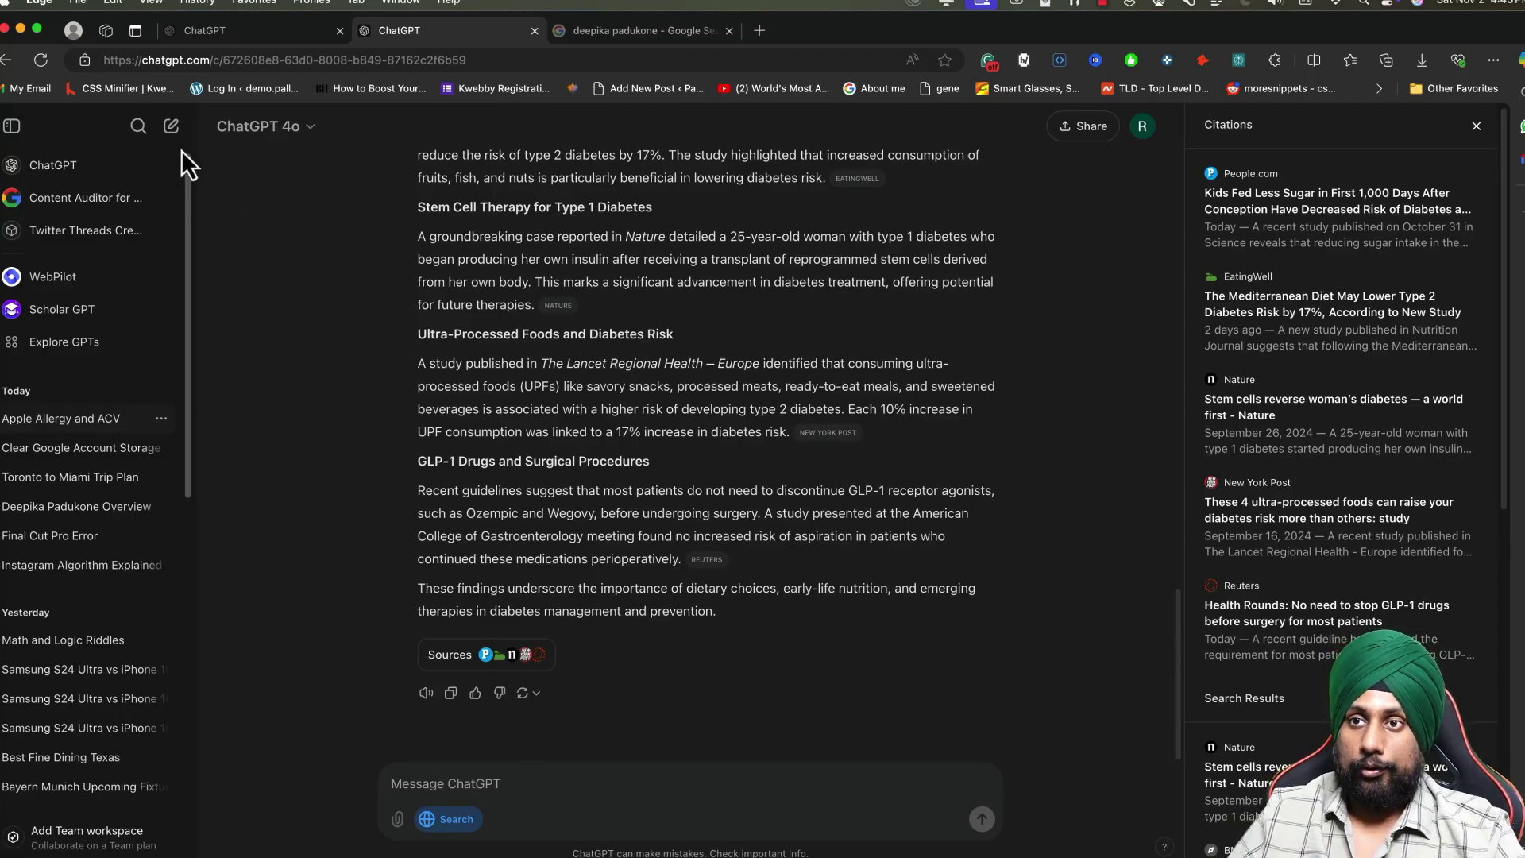
- In a new searched chat, ask for Bundesliga standings, then Bayern Munich's upcoming Champions League fixtures
click(172, 127)
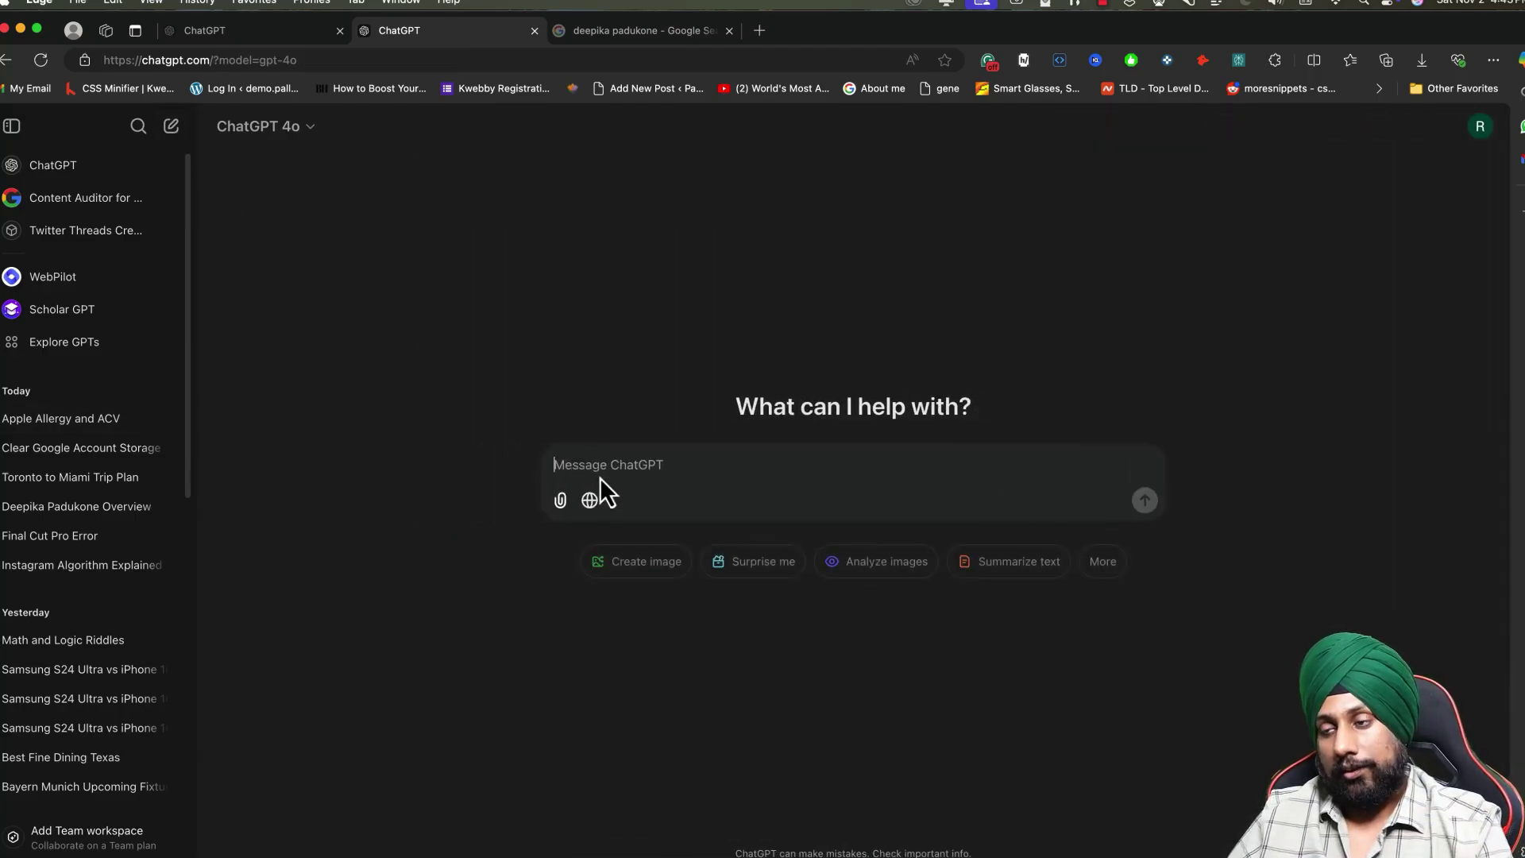
click(591, 502)
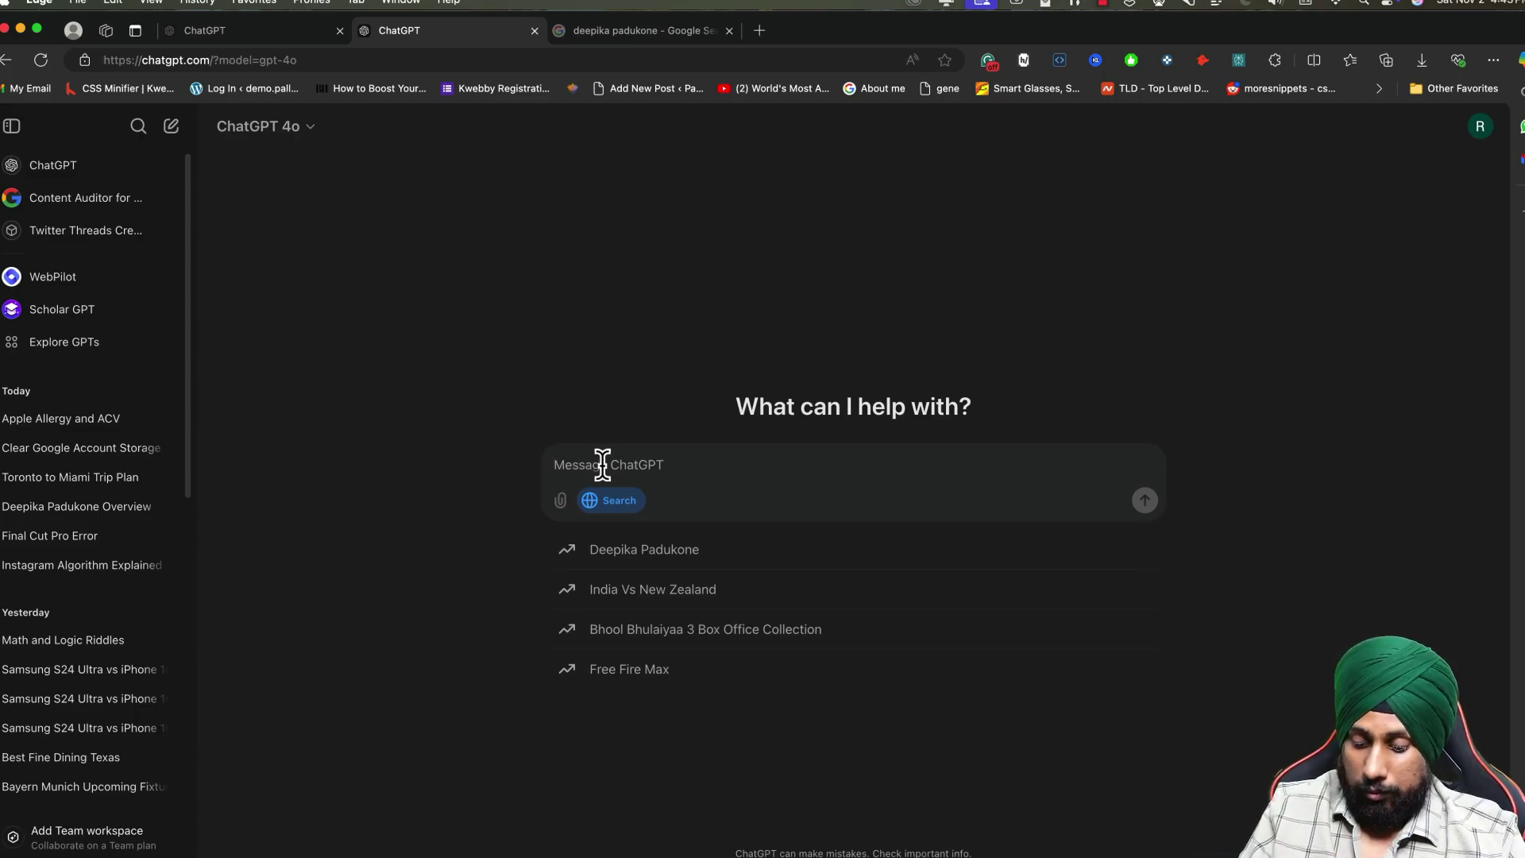
text(what are the standing of bundesliga)
key(Return)
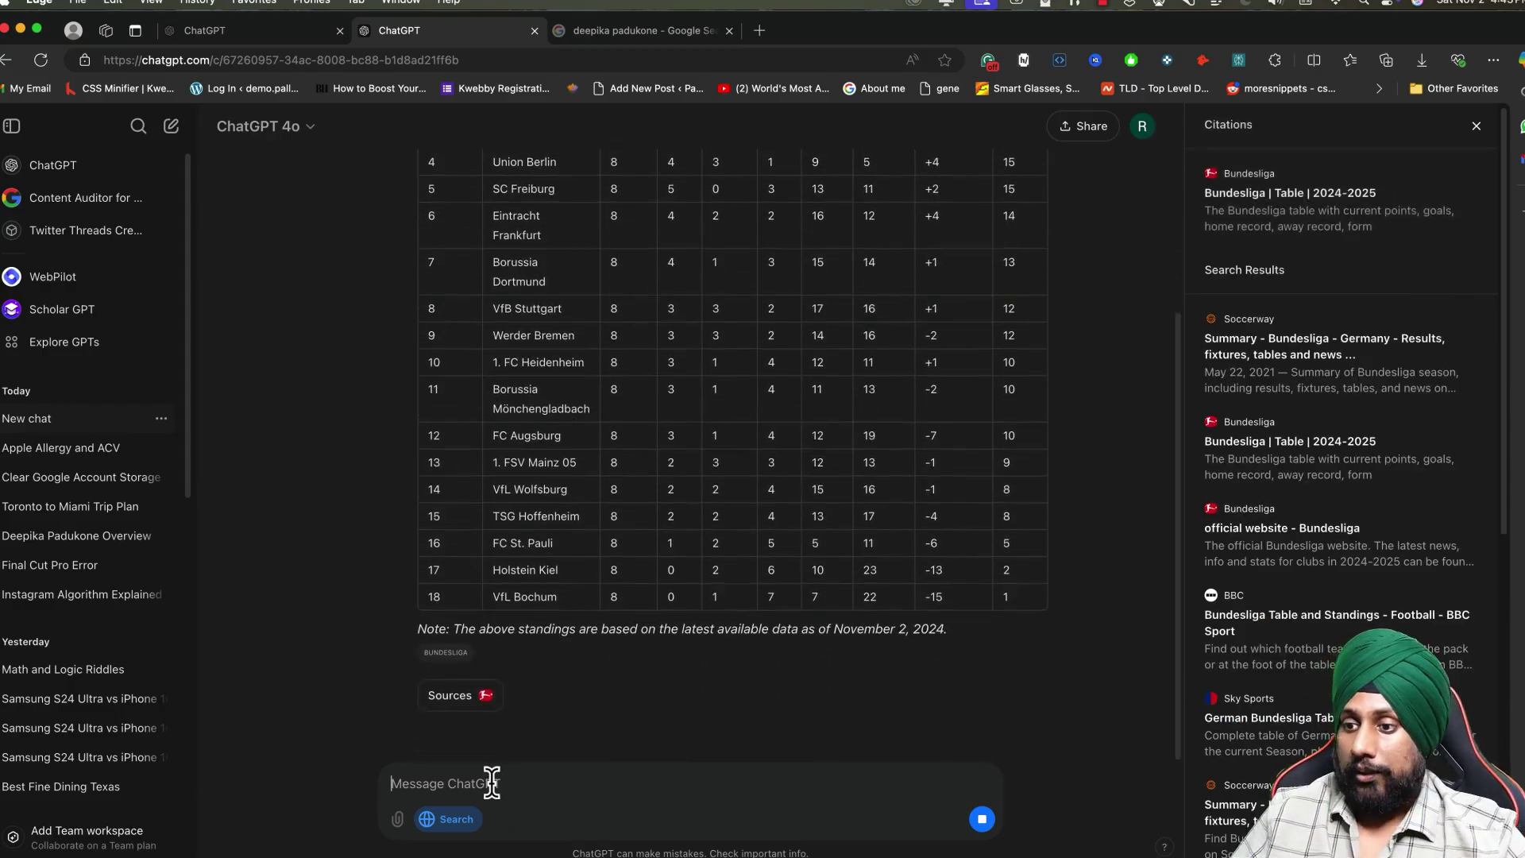
text(f)
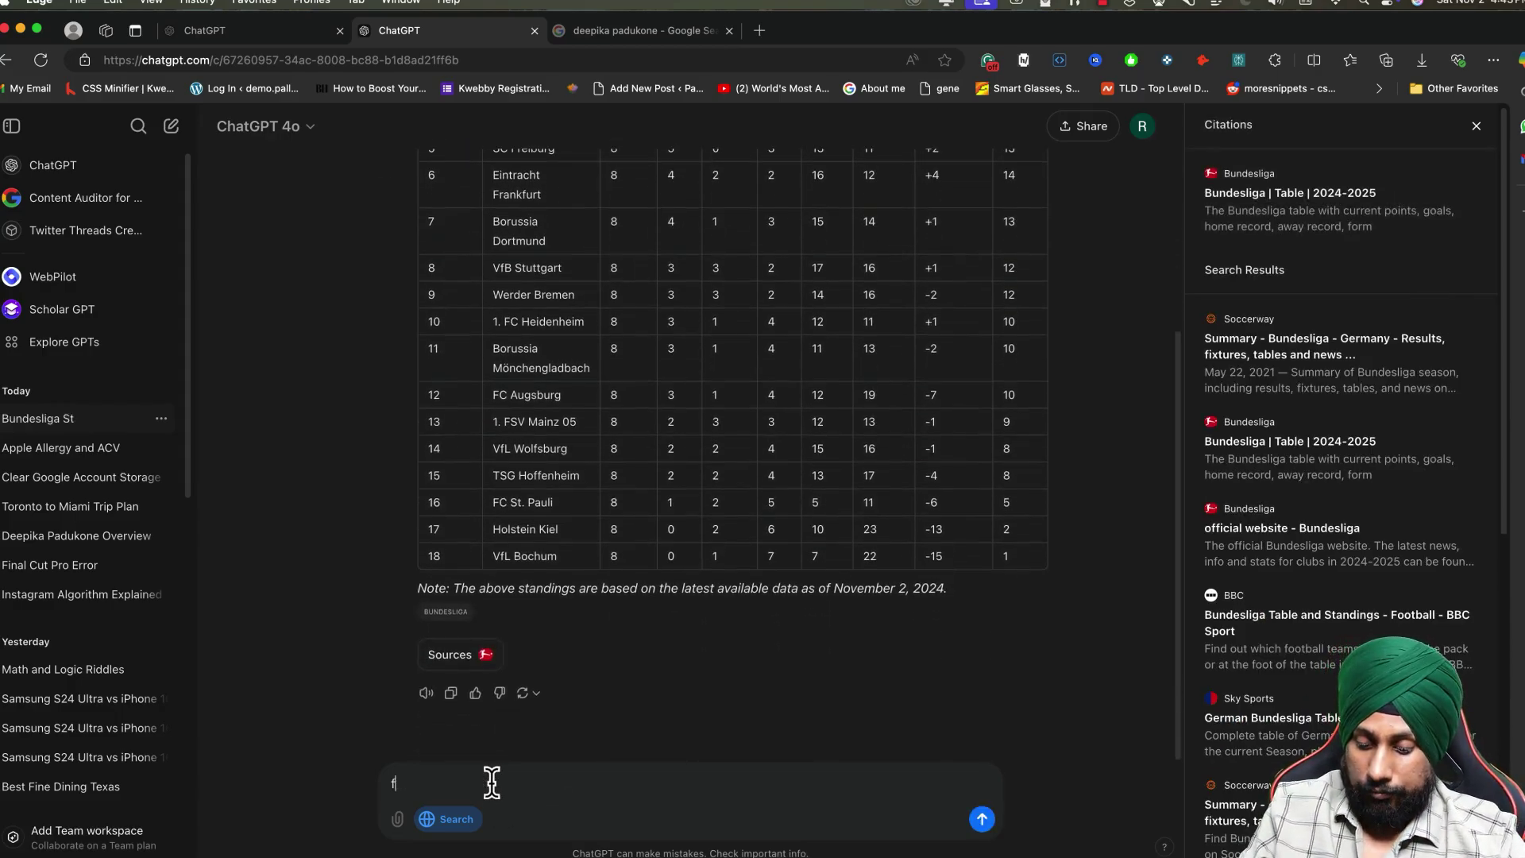
text(uture fixtures of ba)
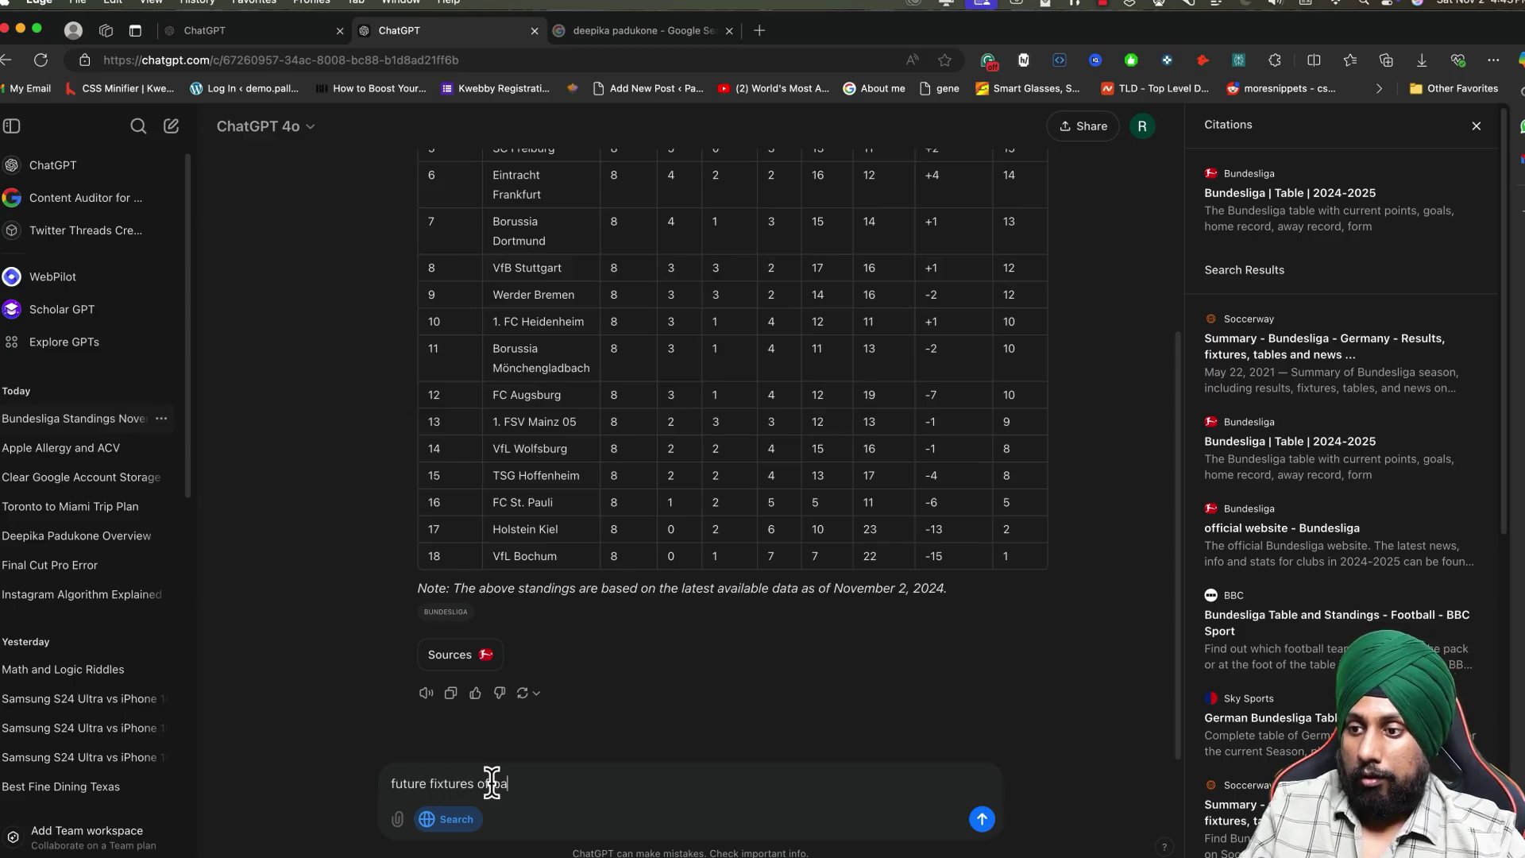
text(yern munich in cham)
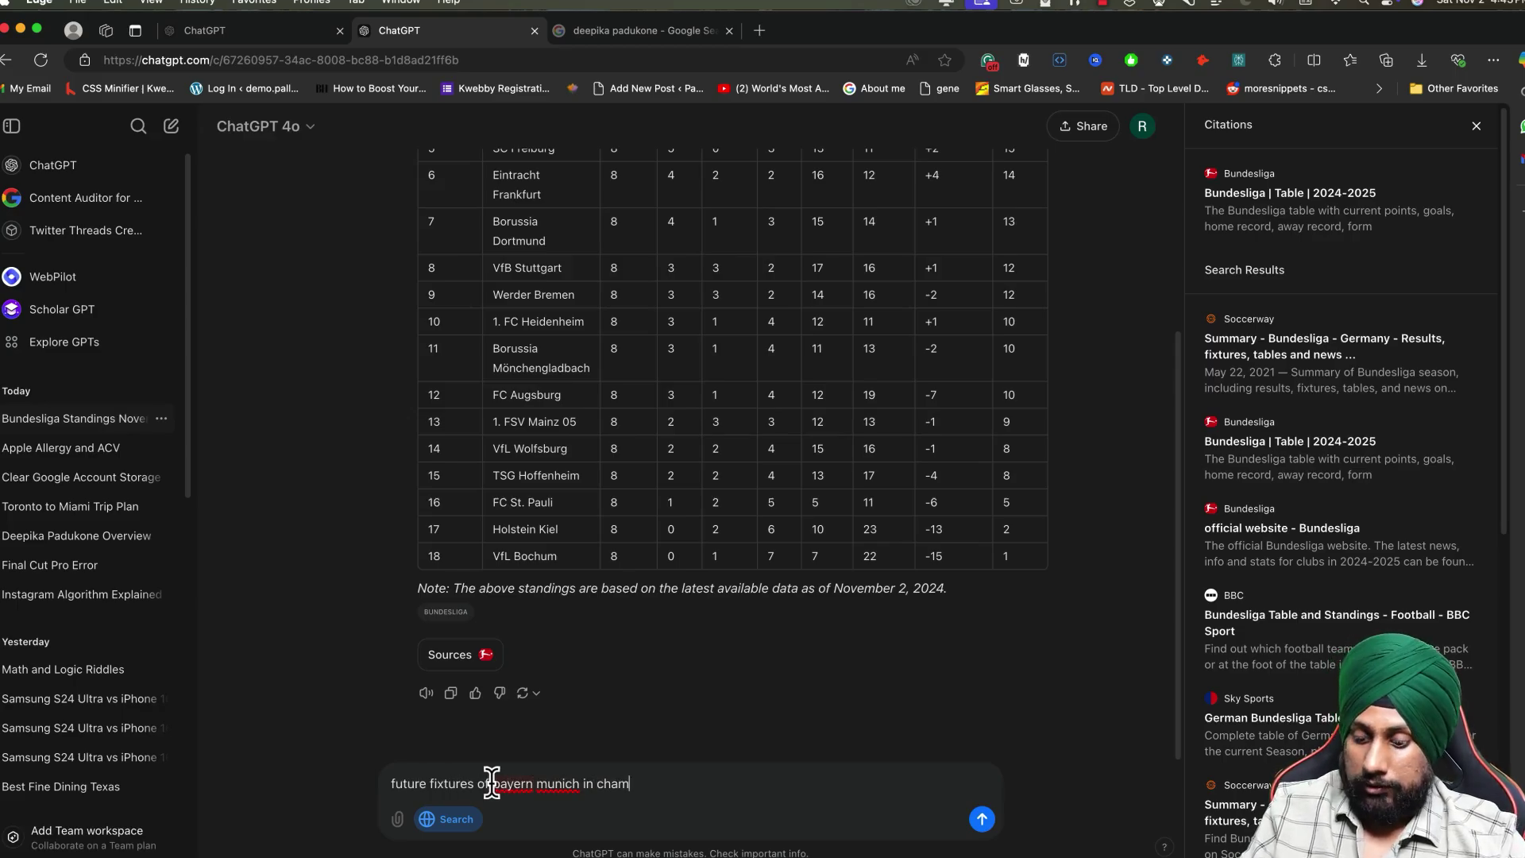
text(pions league)
key(Return)
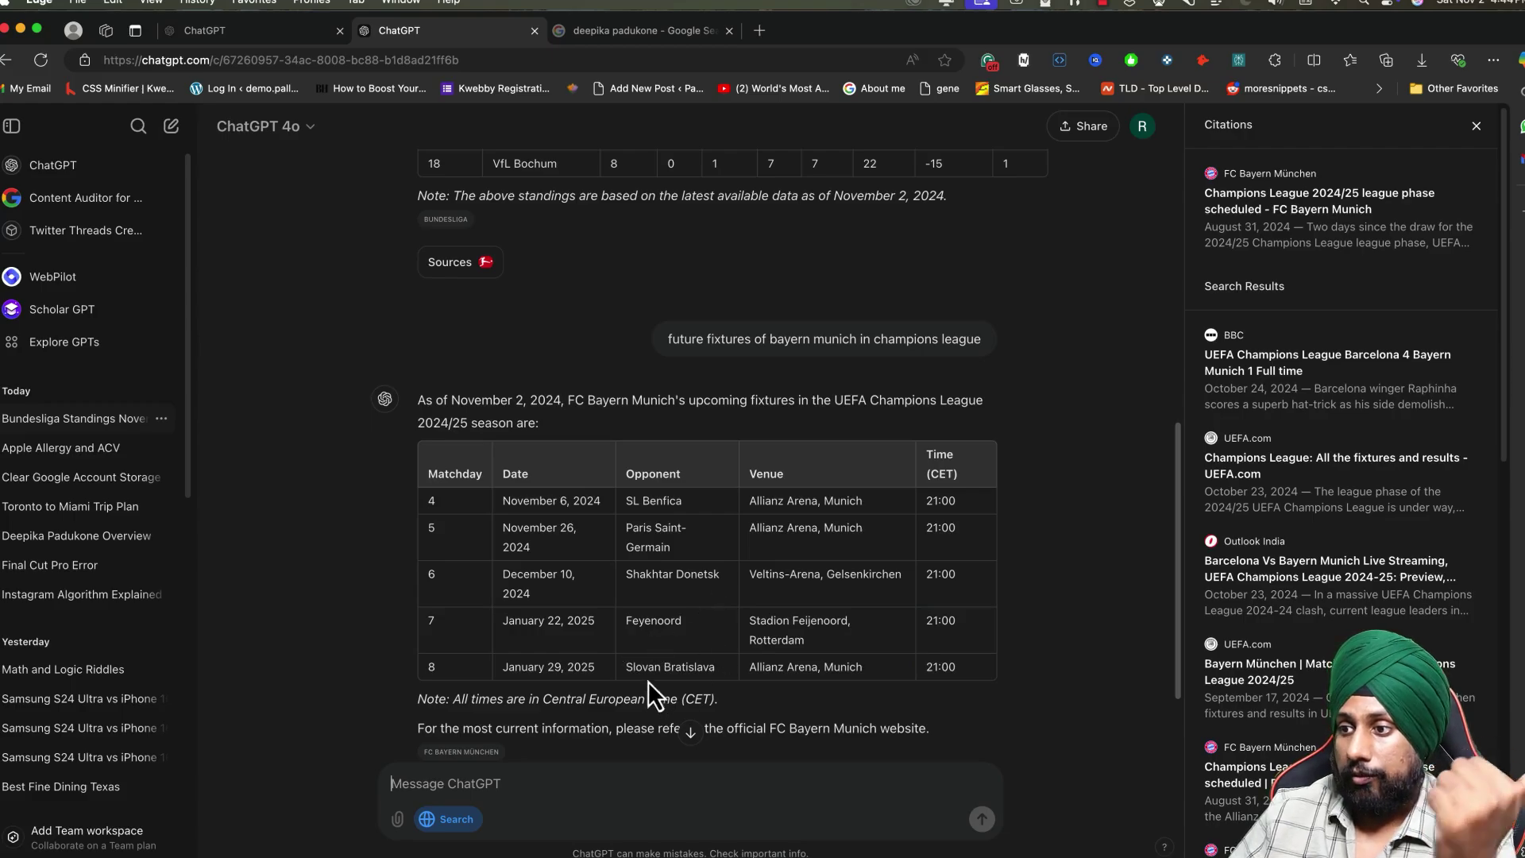
- Ask for a list of Bayern Munich player transfer rumours, then begin a new chat
scroll(508, 659, down, 1)
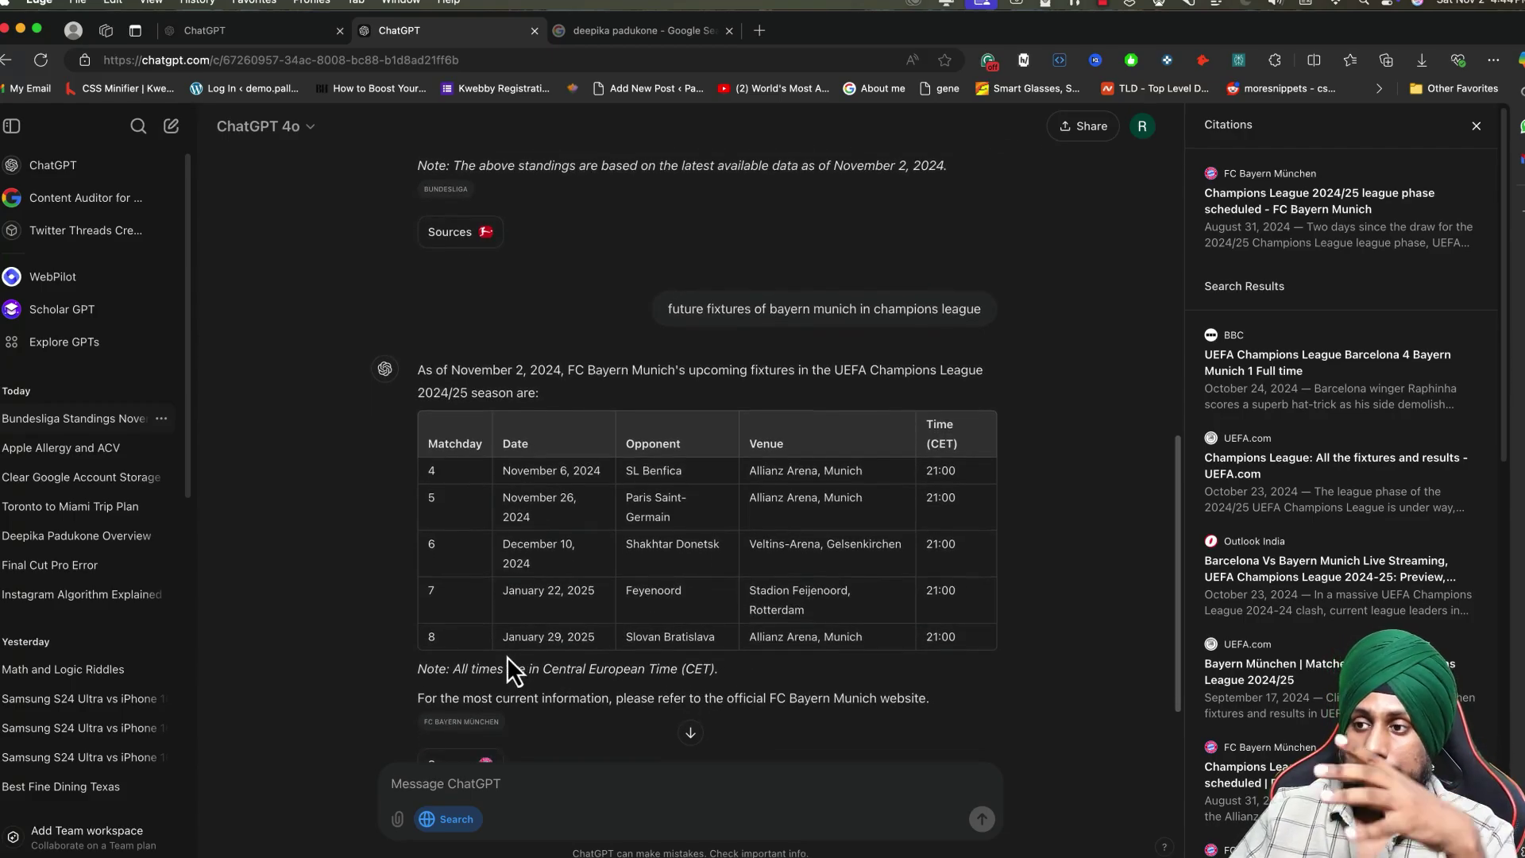
scroll(506, 655, down, 3)
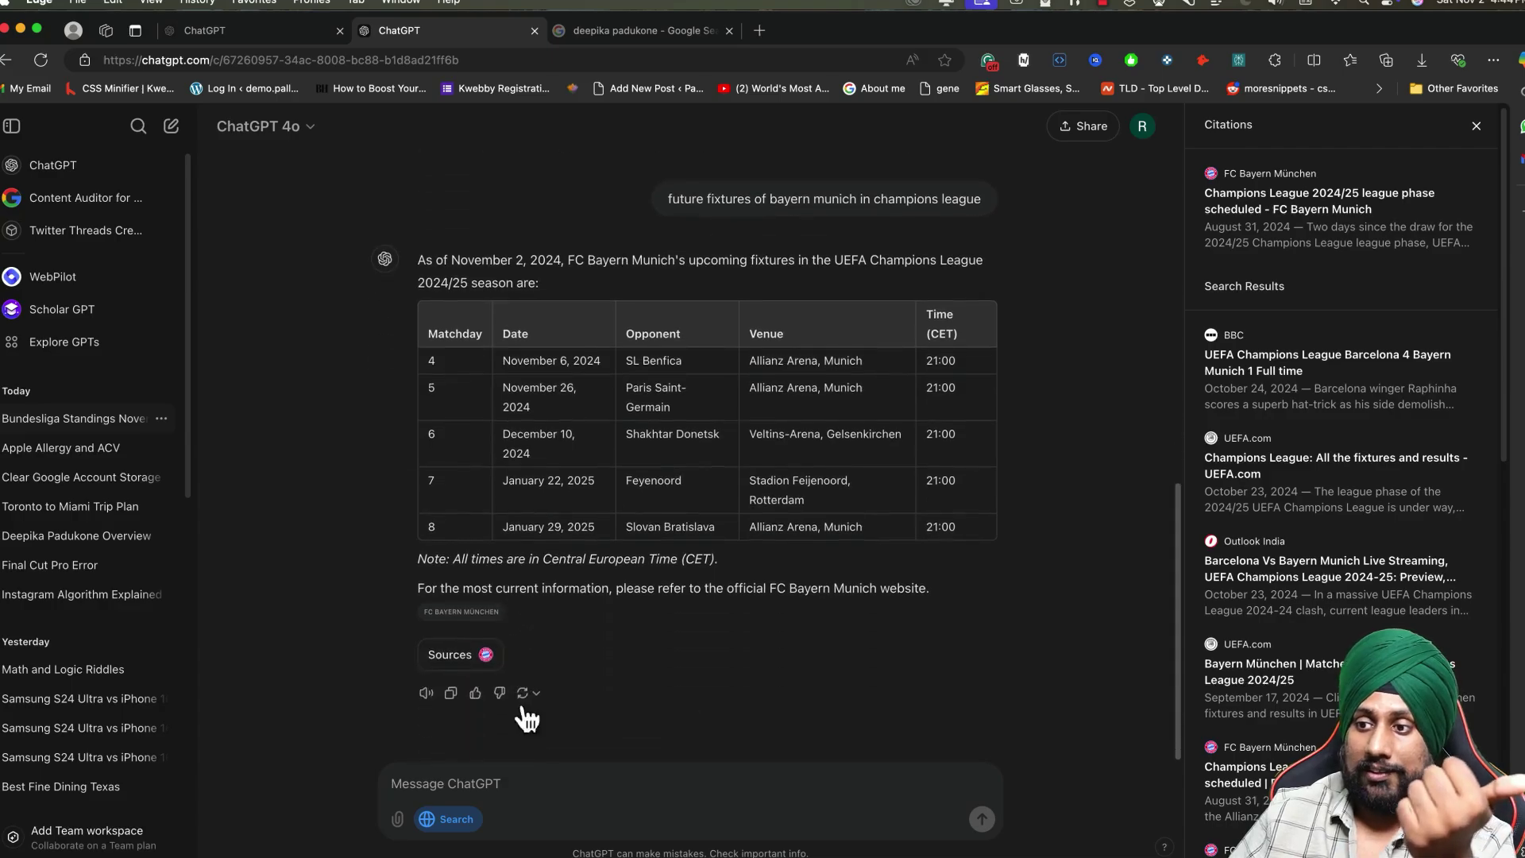
click(476, 776)
text(if theres any transfer rumour from any pl)
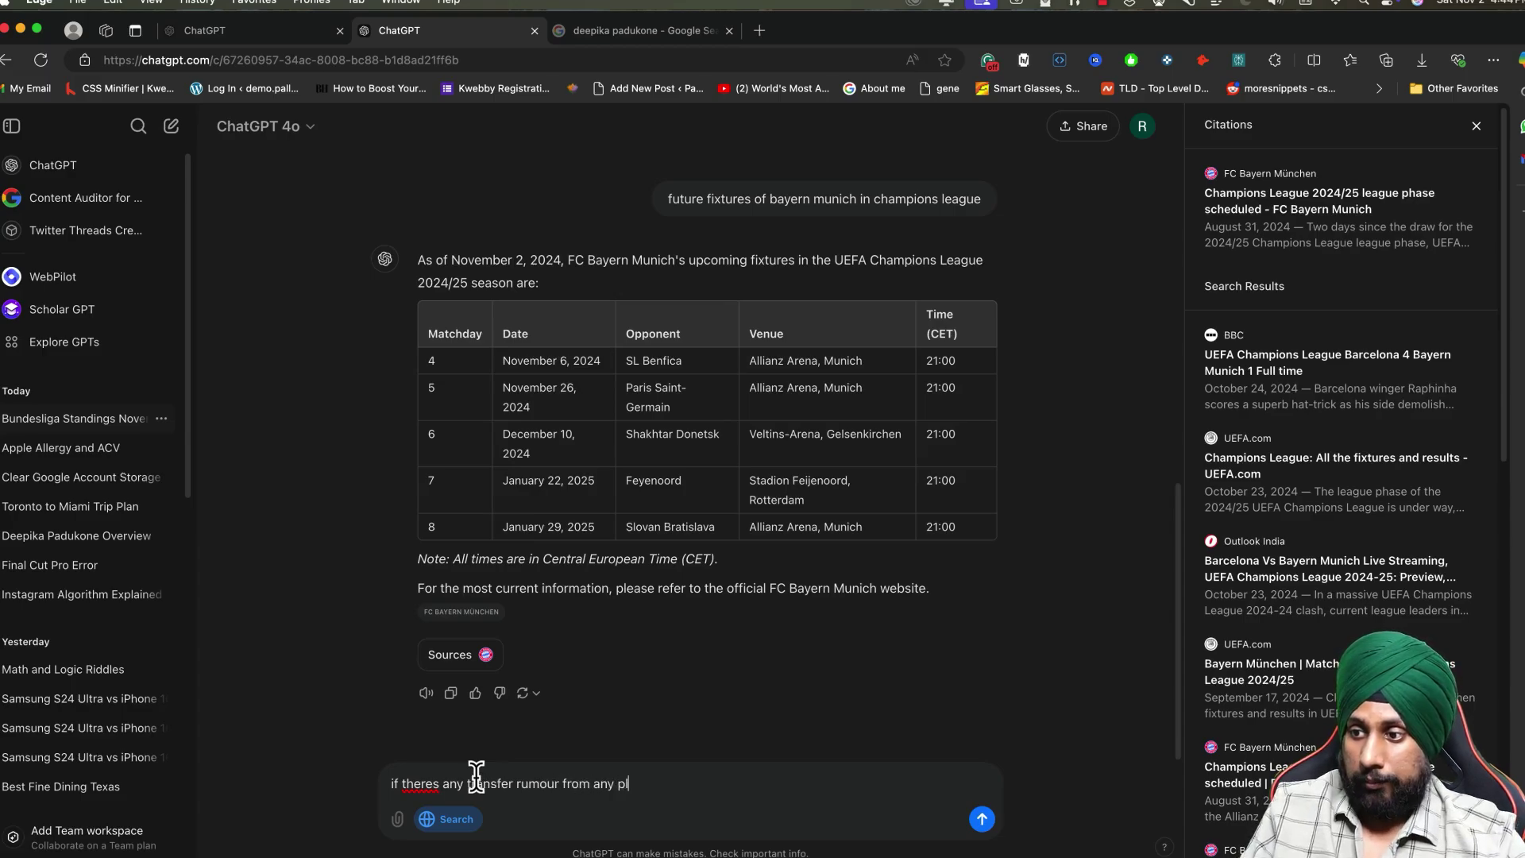
text(ayers of bayern mu)
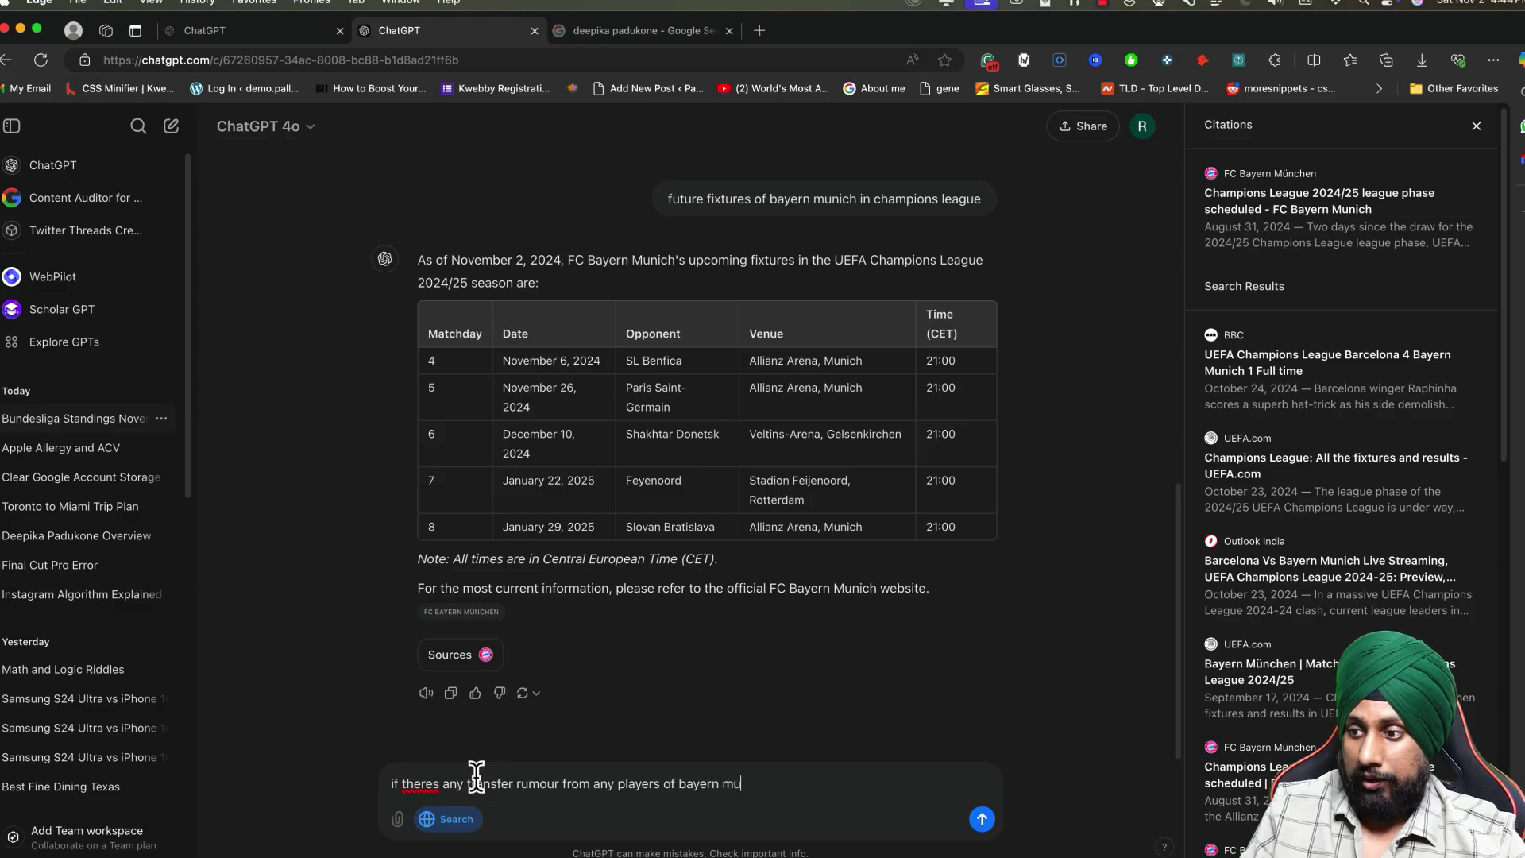
text(nich, list it i)
key(Return)
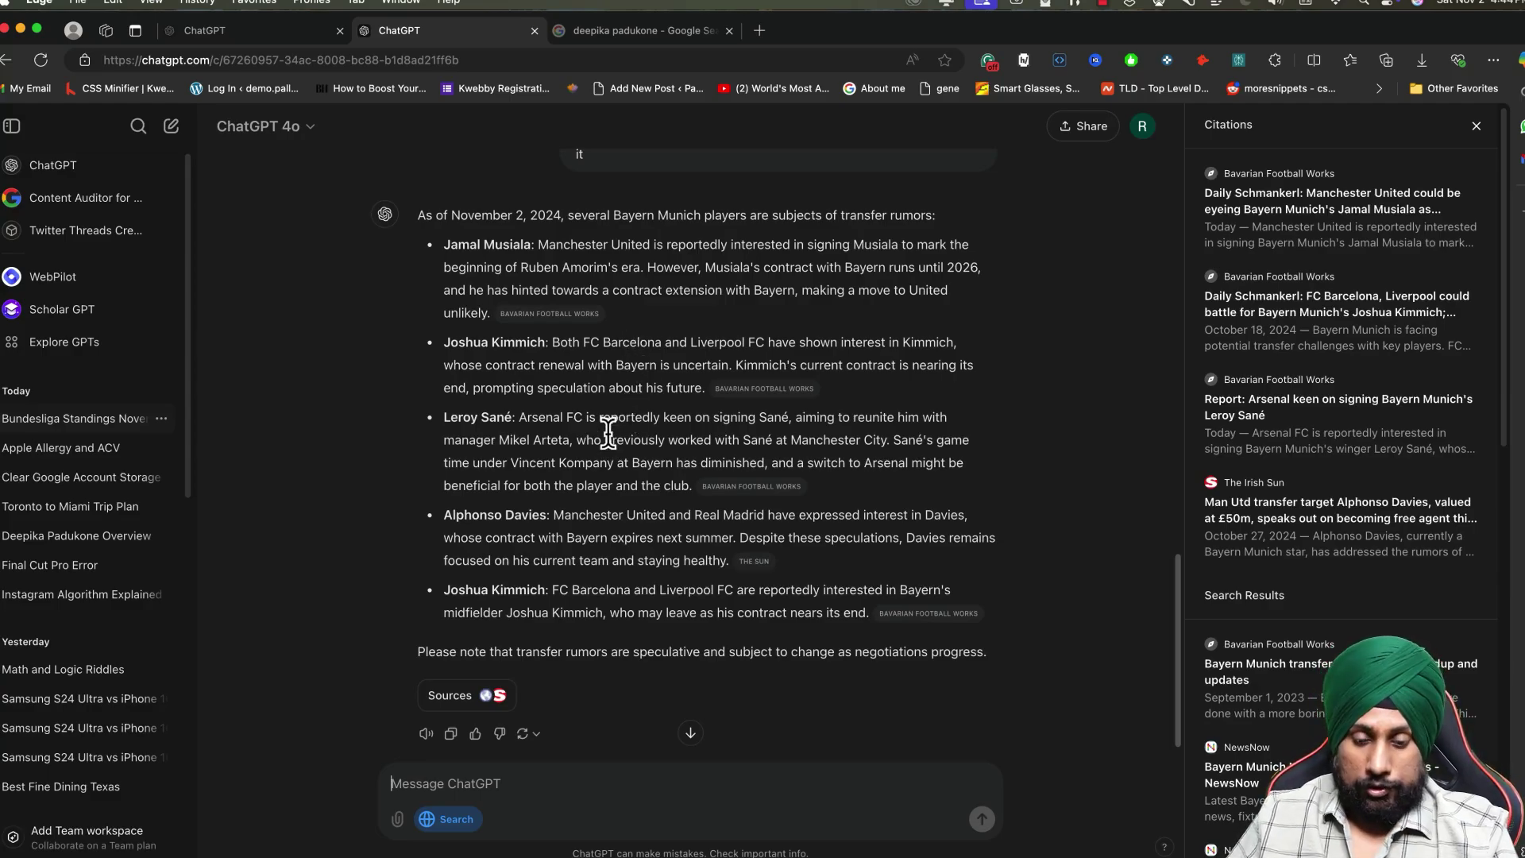
click(171, 127)
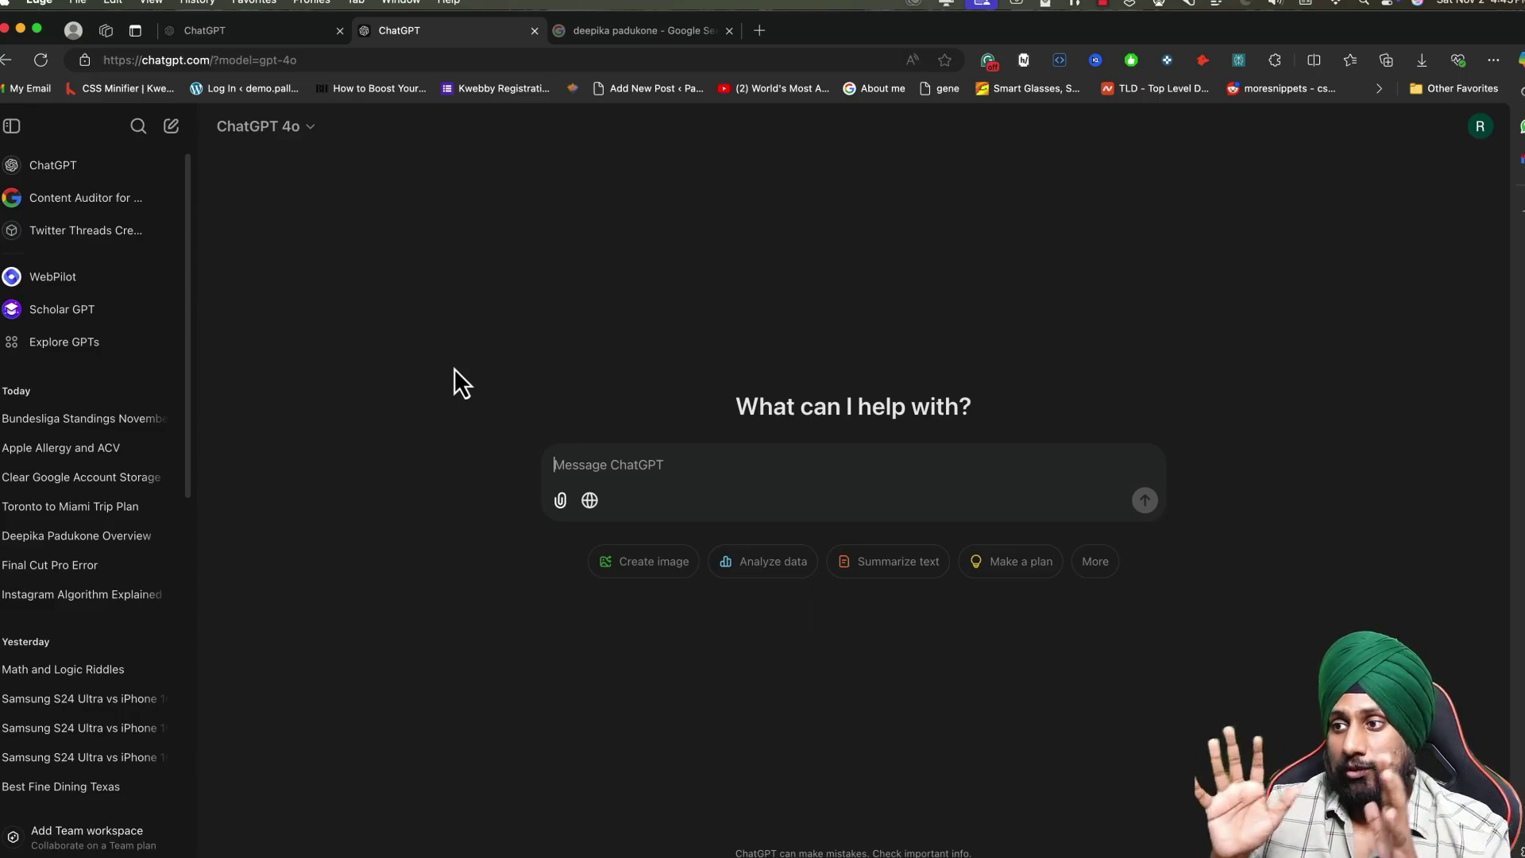
- With Search on, ask for the 5 best coffee cafes near Texas, then vegan-only restaurants in Texas
click(590, 500)
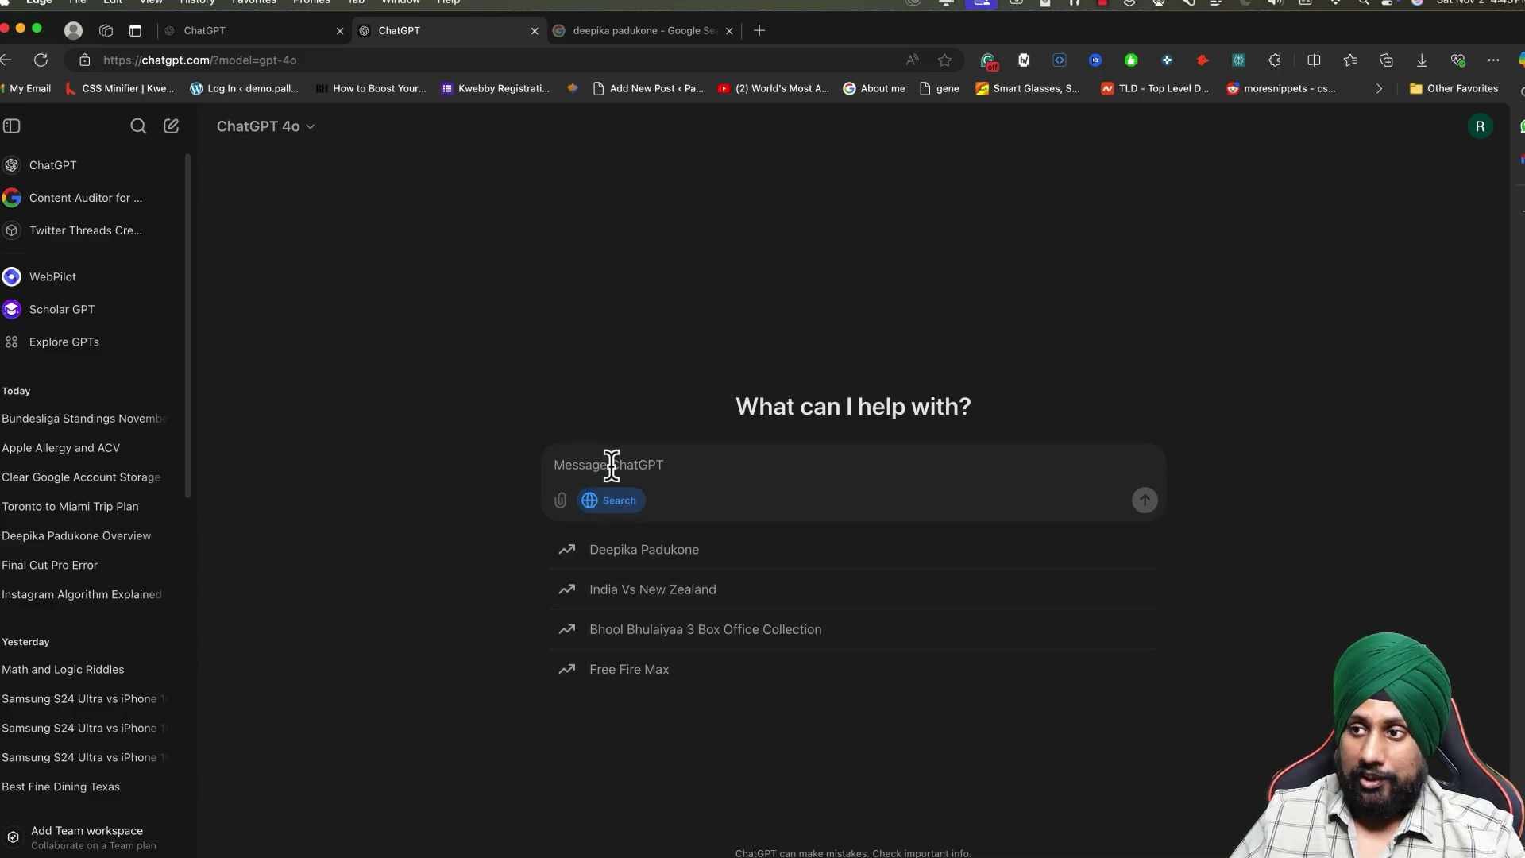
text(find )
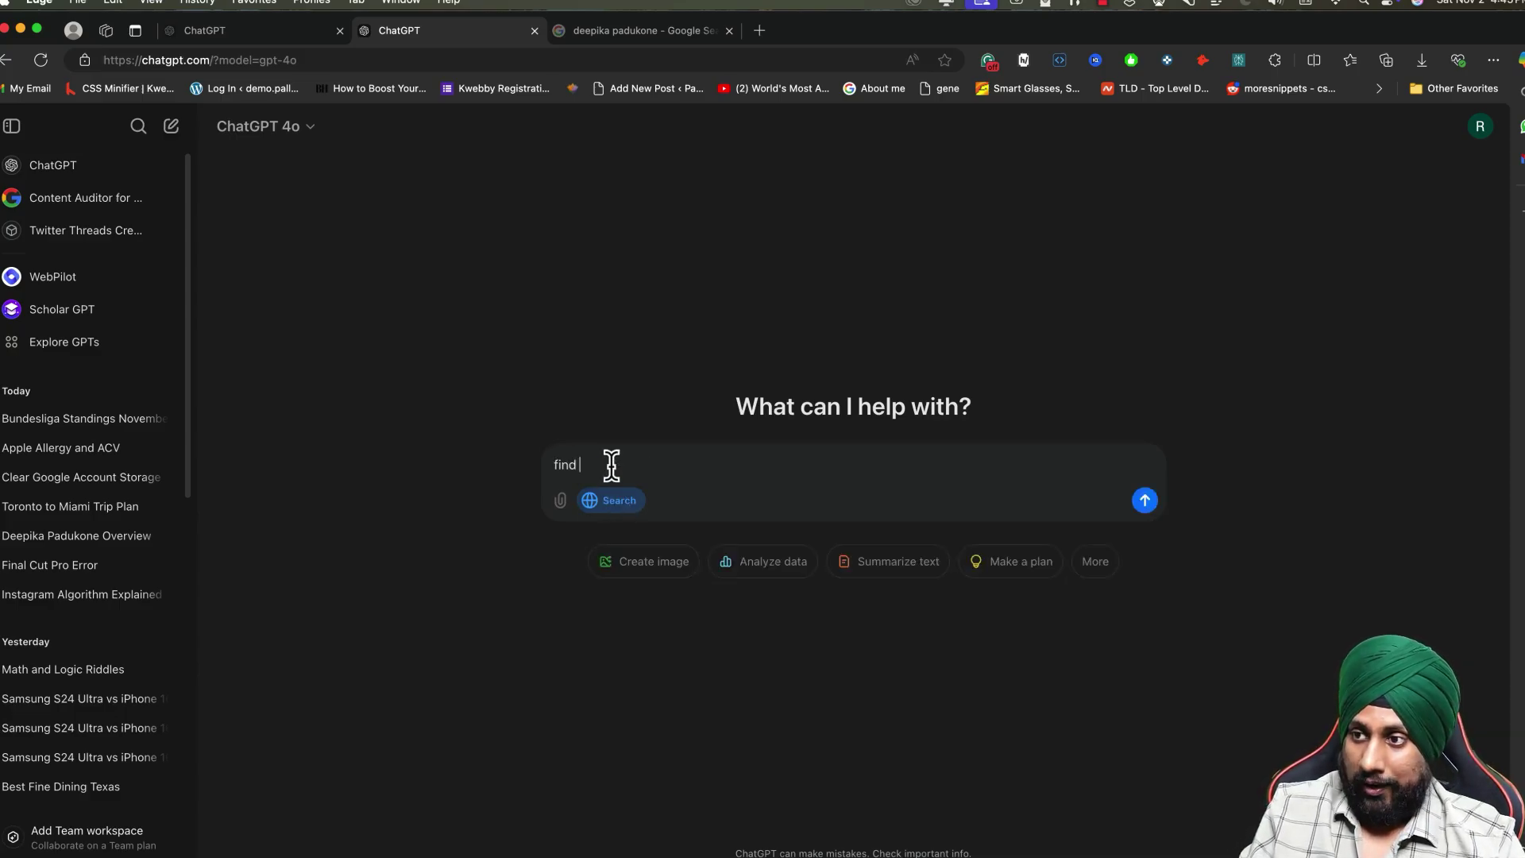
text(me 5 best coffe)
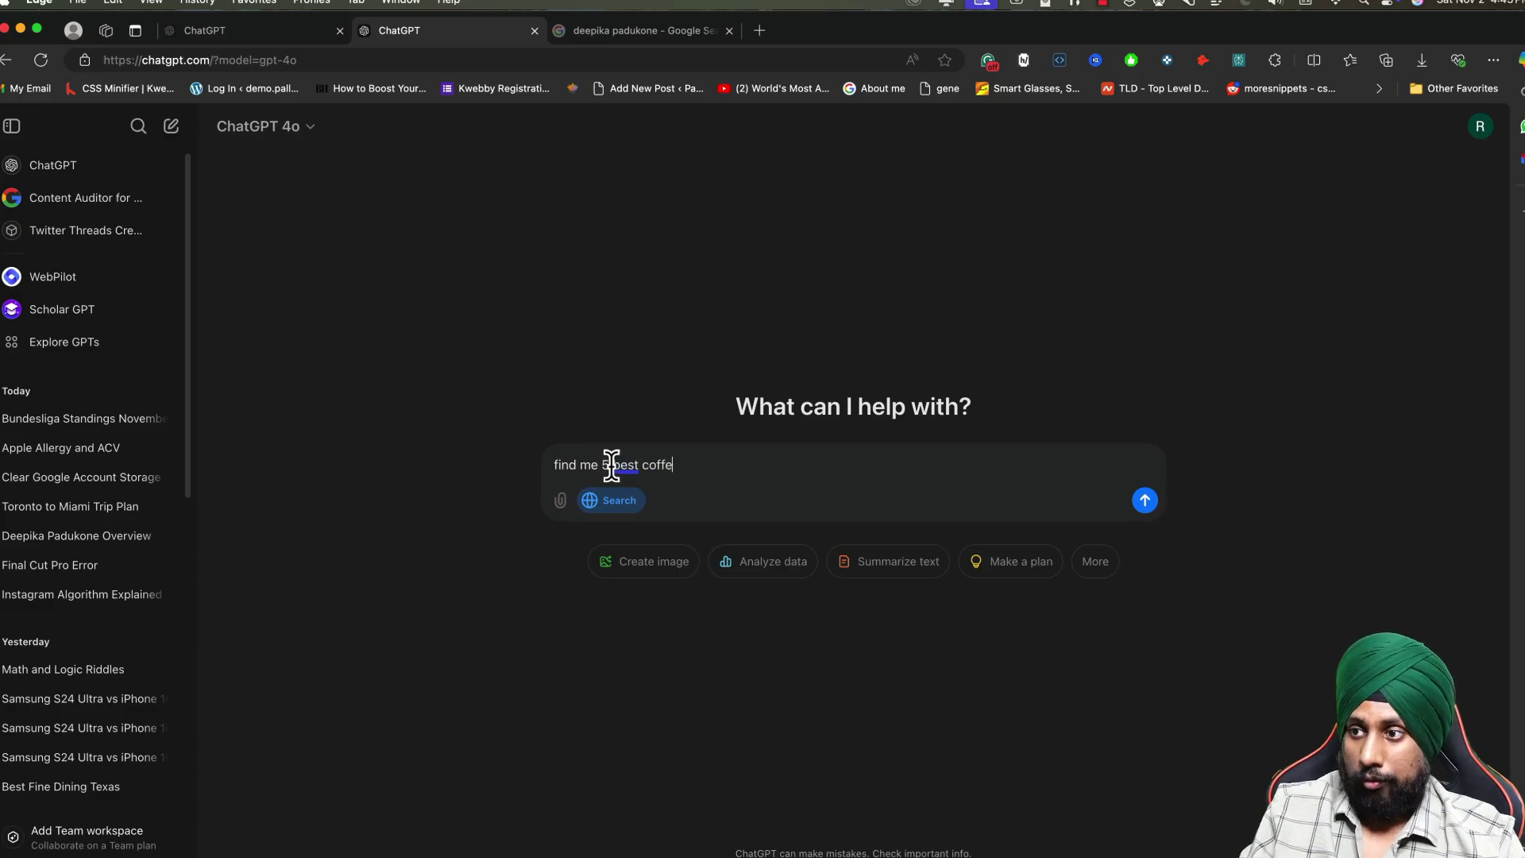
text(e cafe near texas)
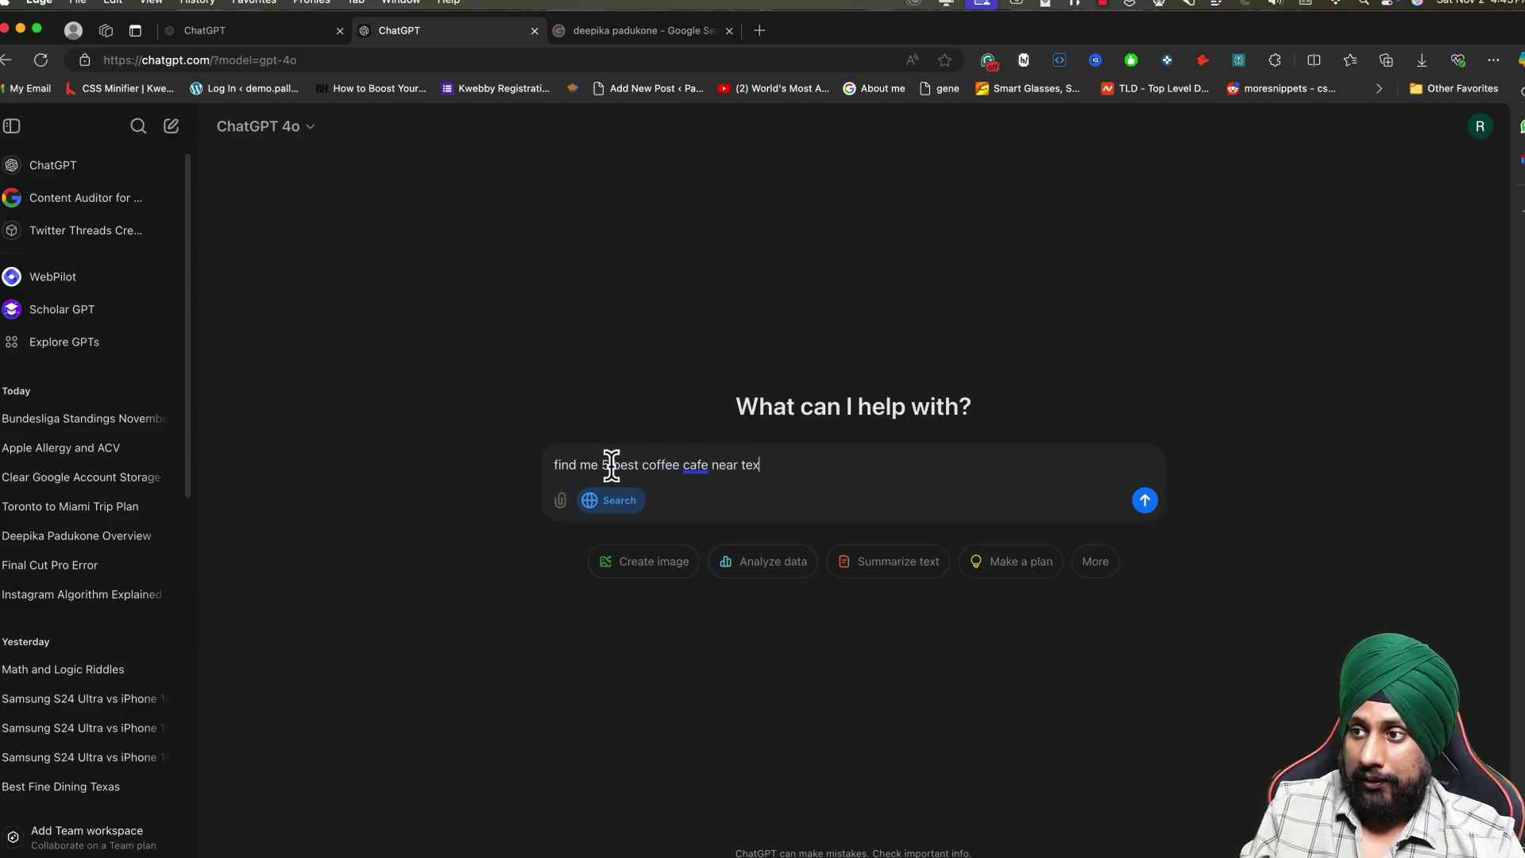
key(Return)
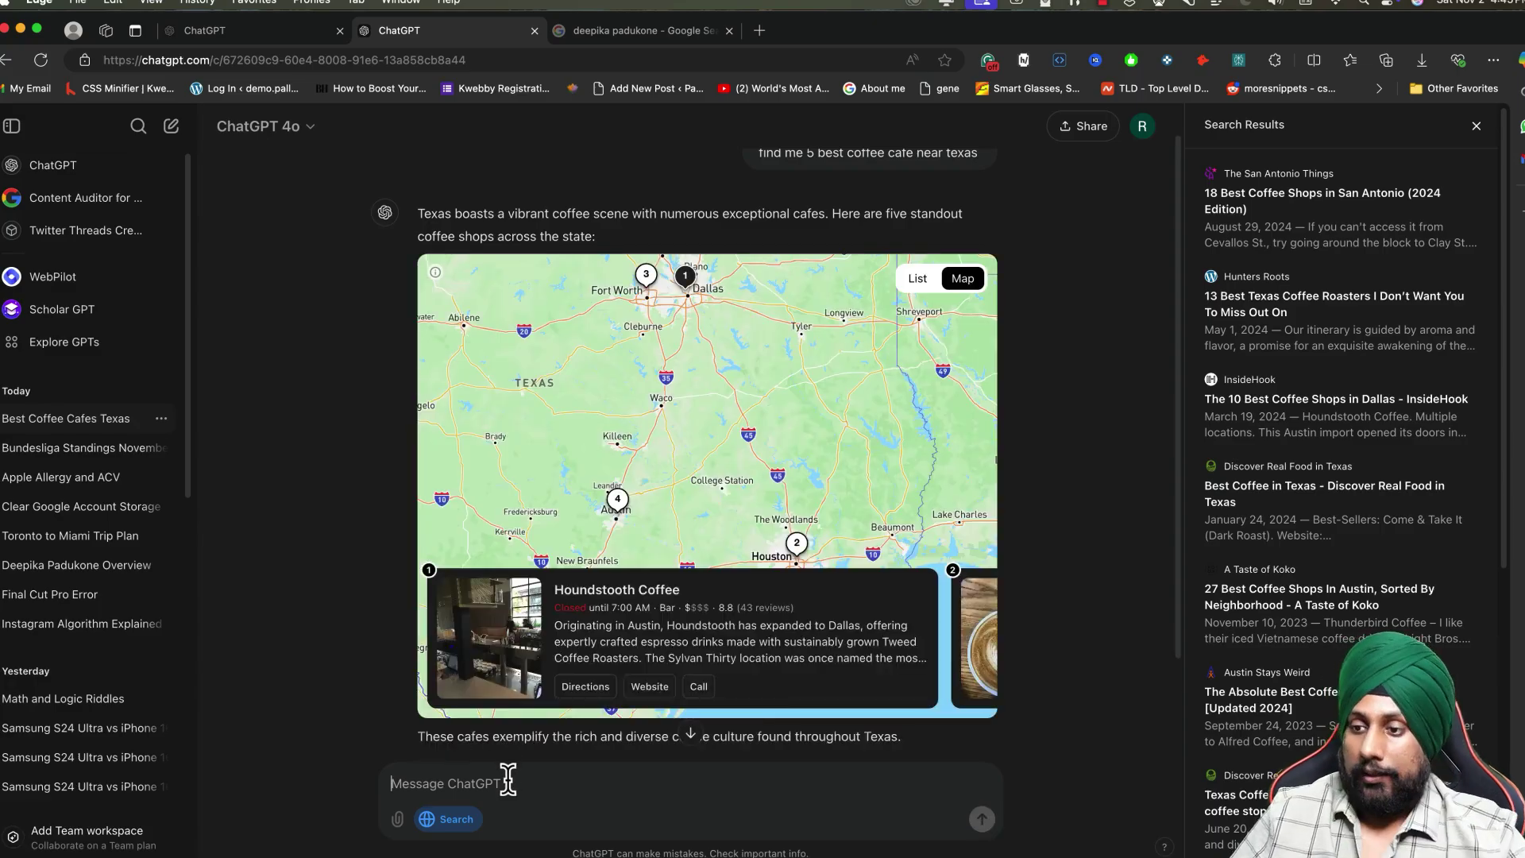
text(suggest vegan )
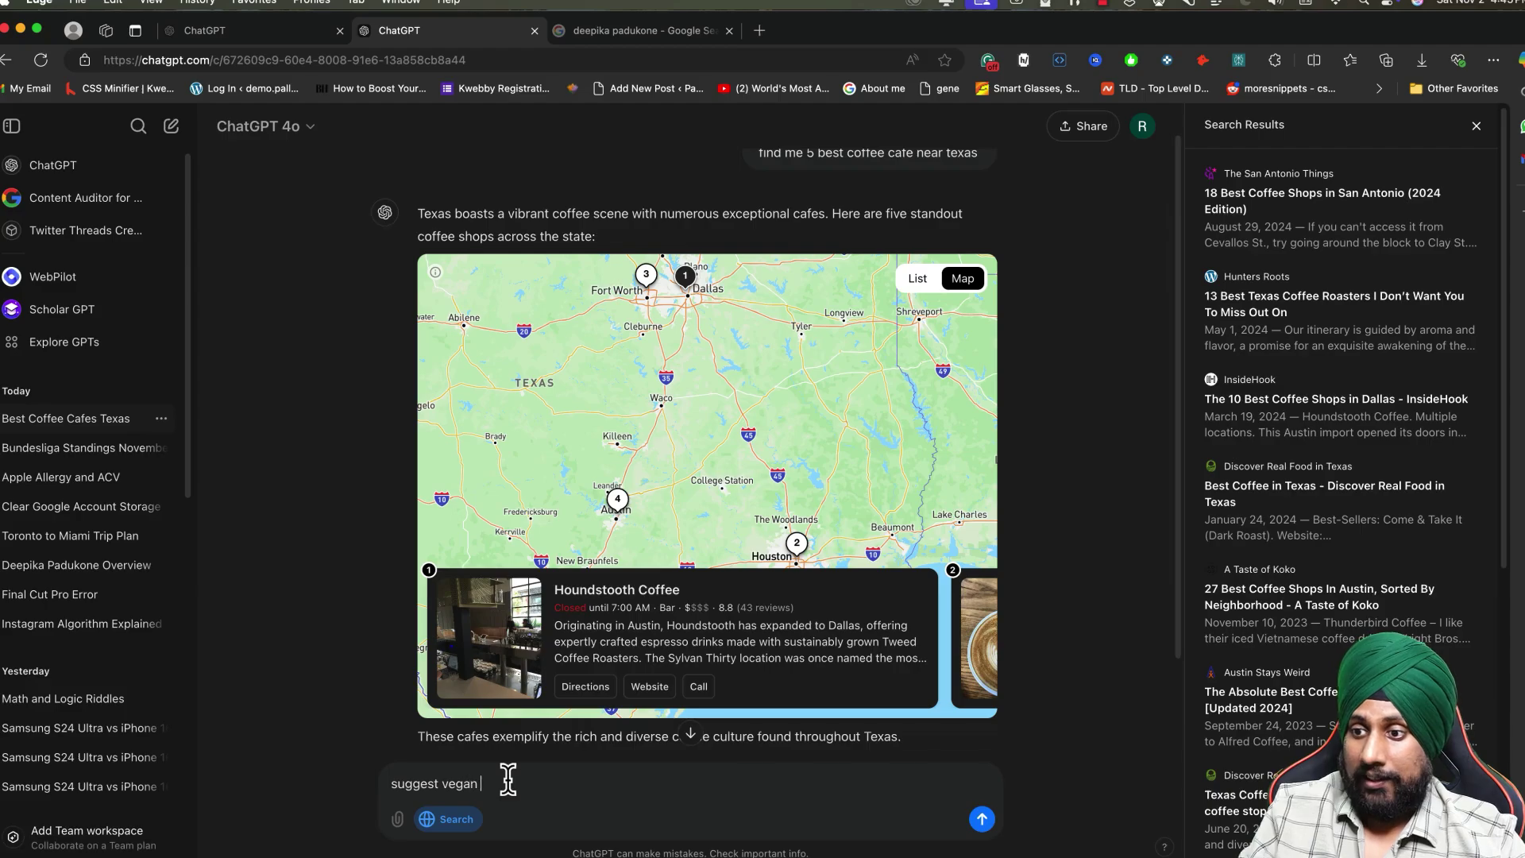
text(only bestaurants in texas)
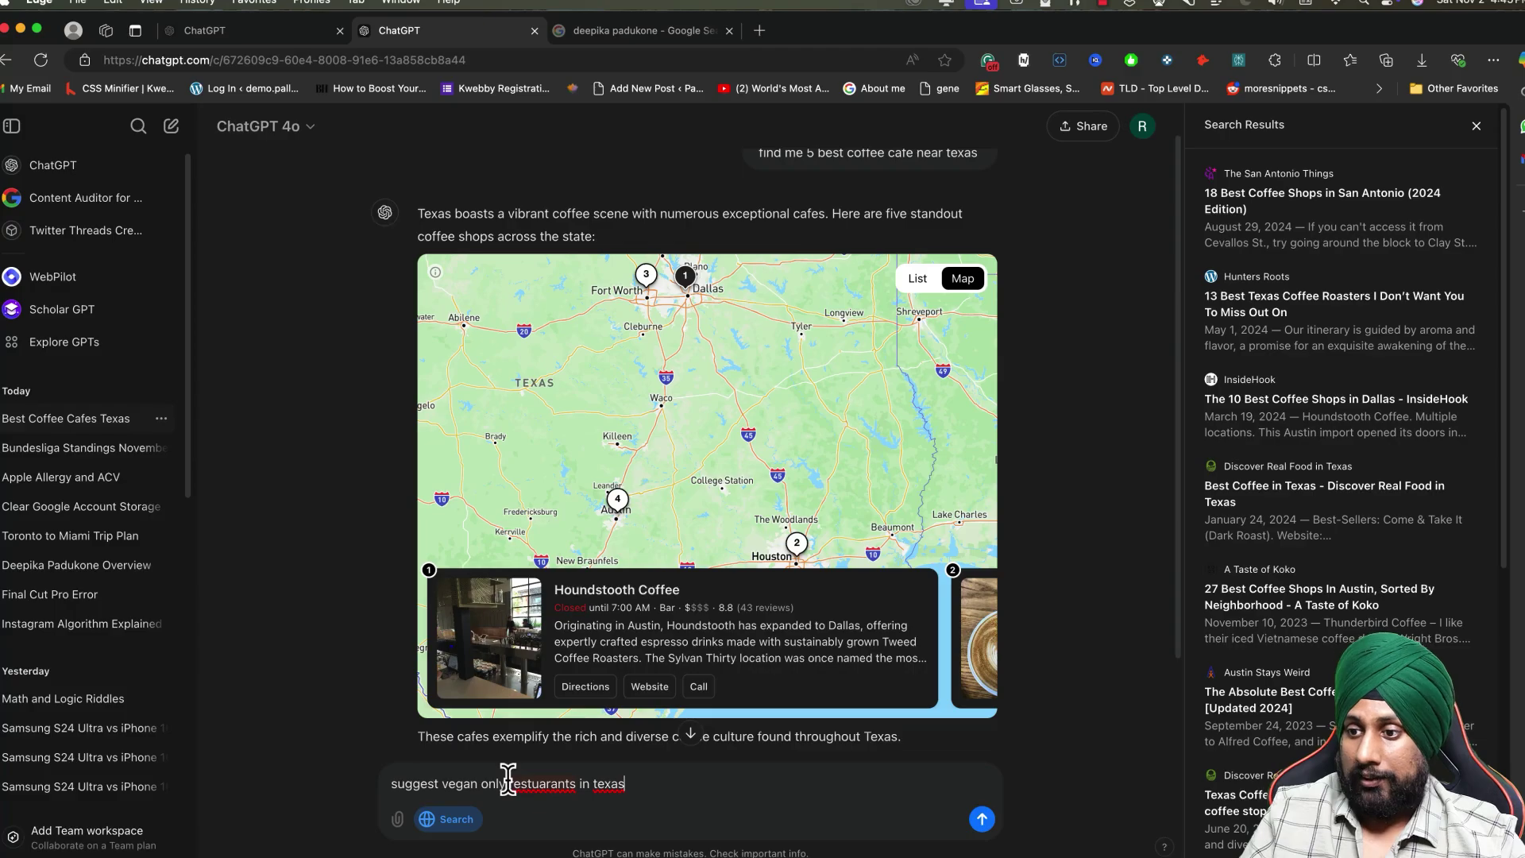
key(Return)
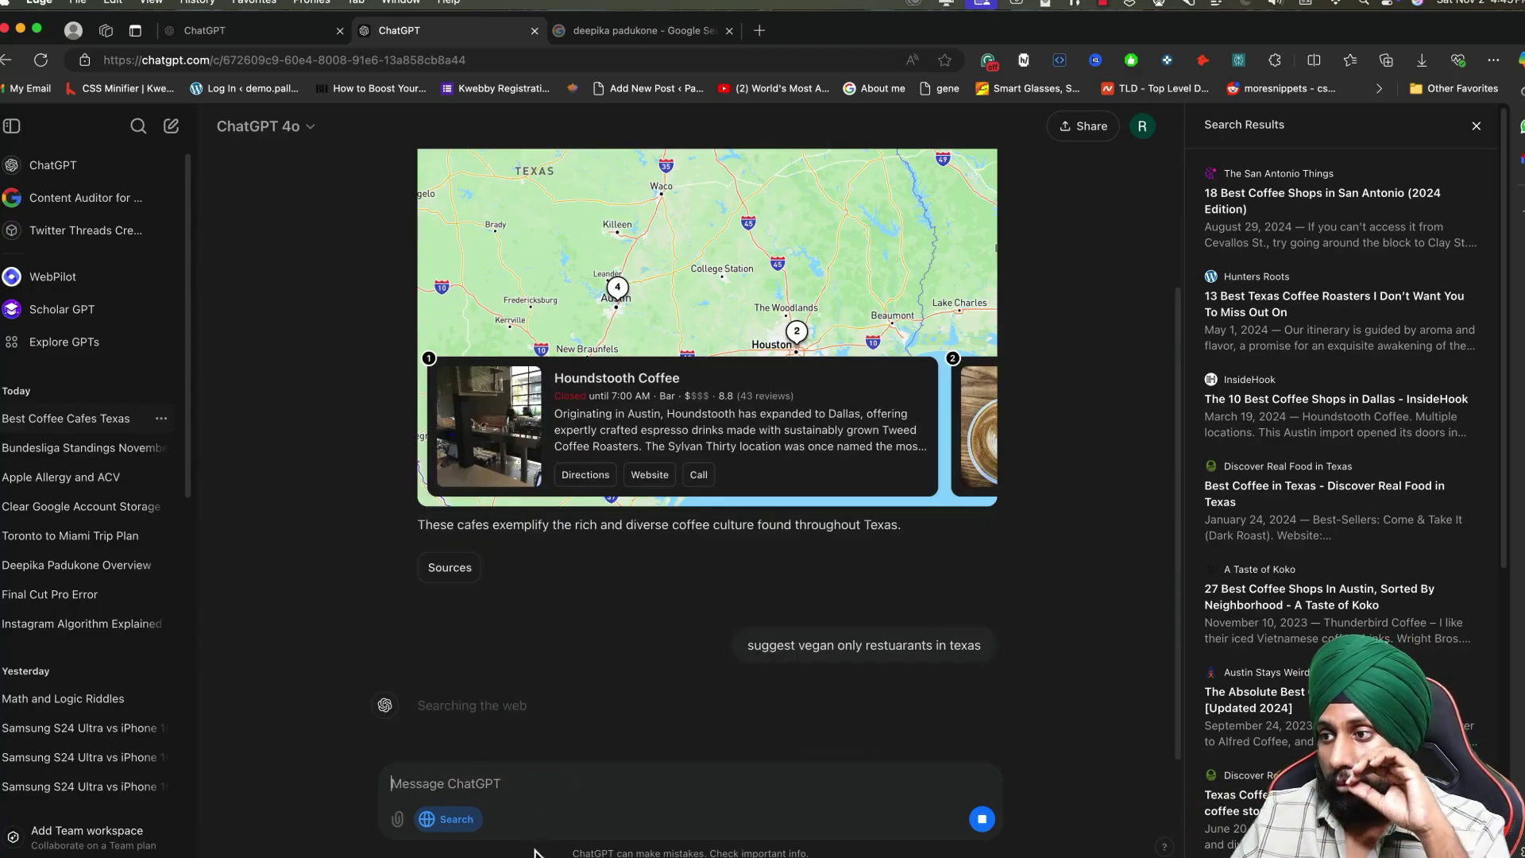
- Ask for vegan, pet-friendly restaurants in Texas and browse the suggested place cards
text(suggest veg)
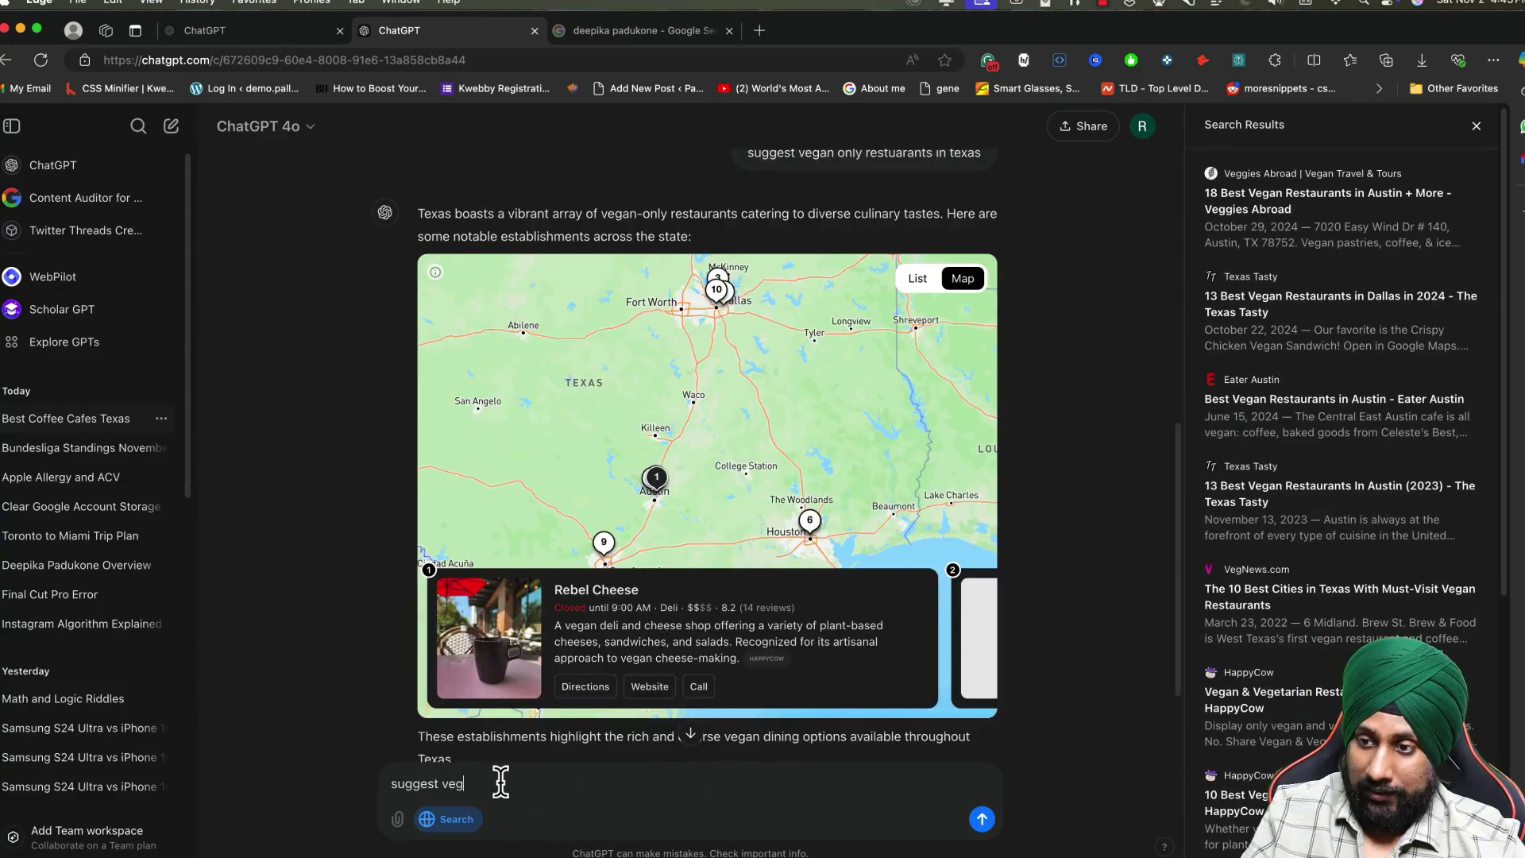
text(friendly restua)
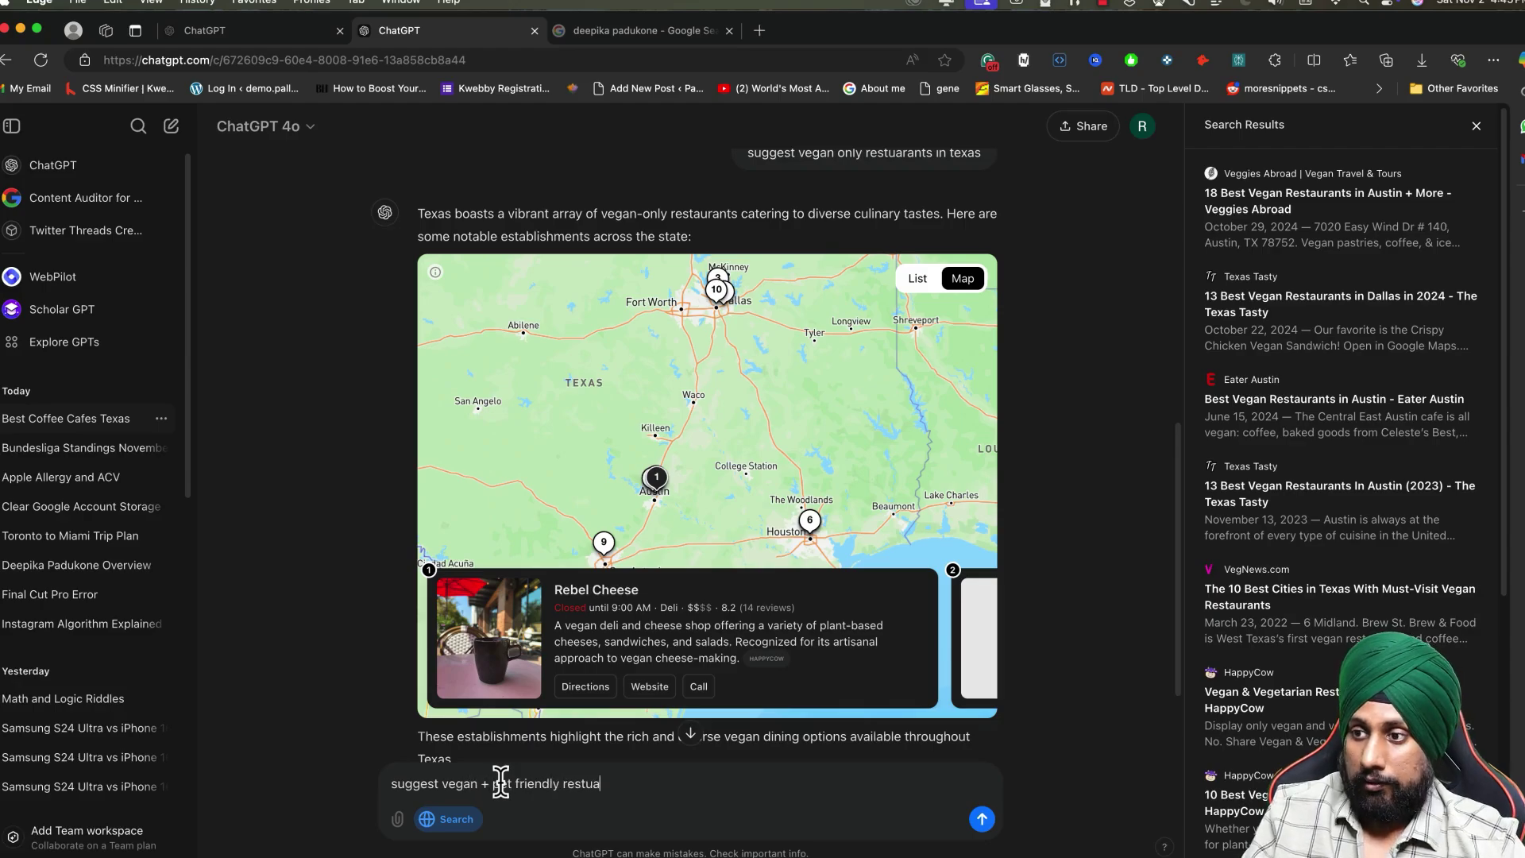
text(ran)
text(t)
key(Return)
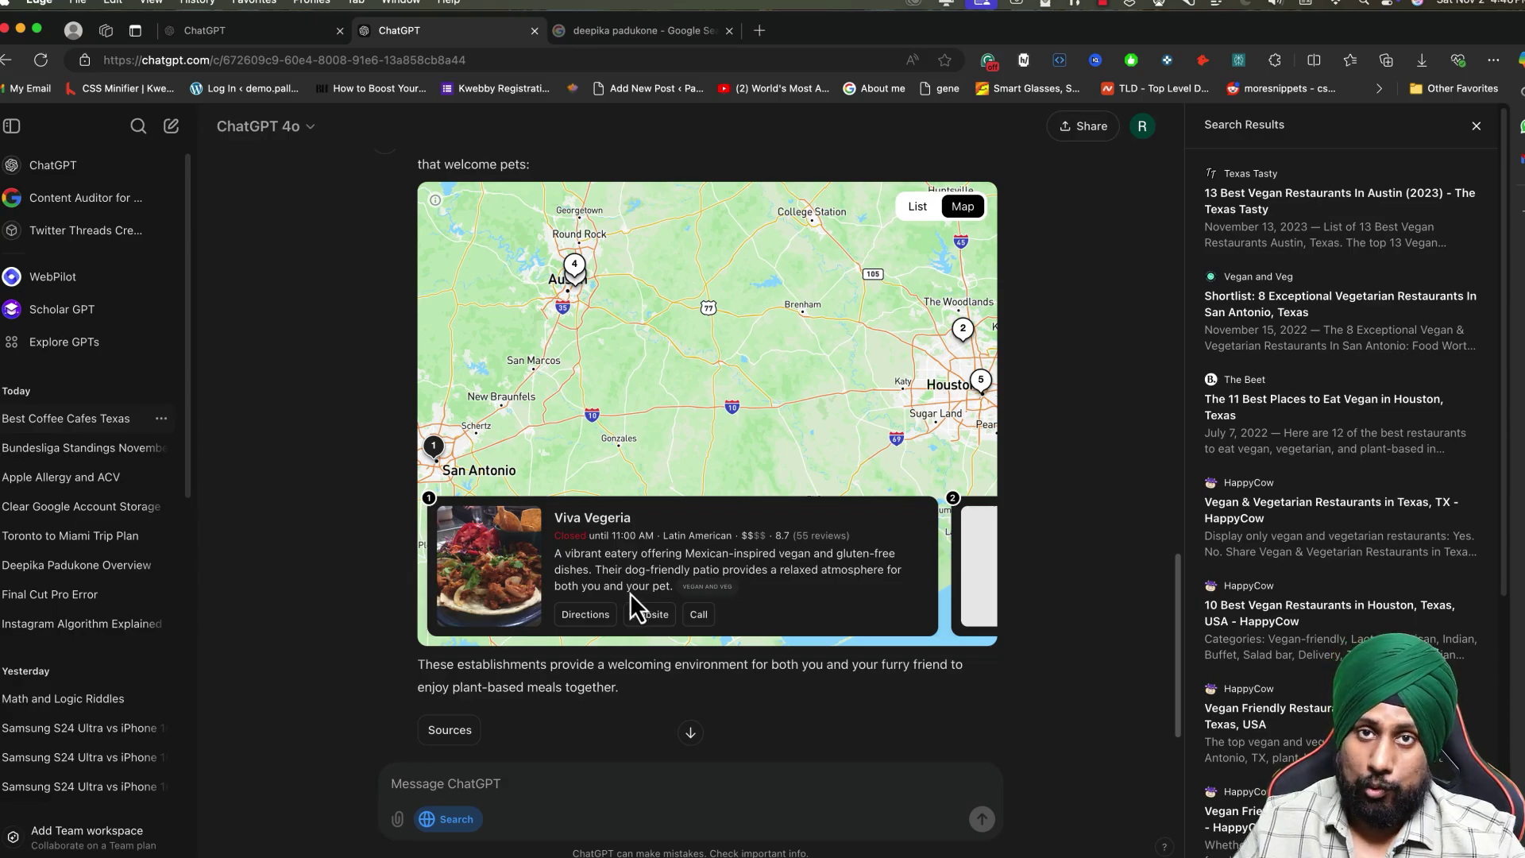
click(957, 572)
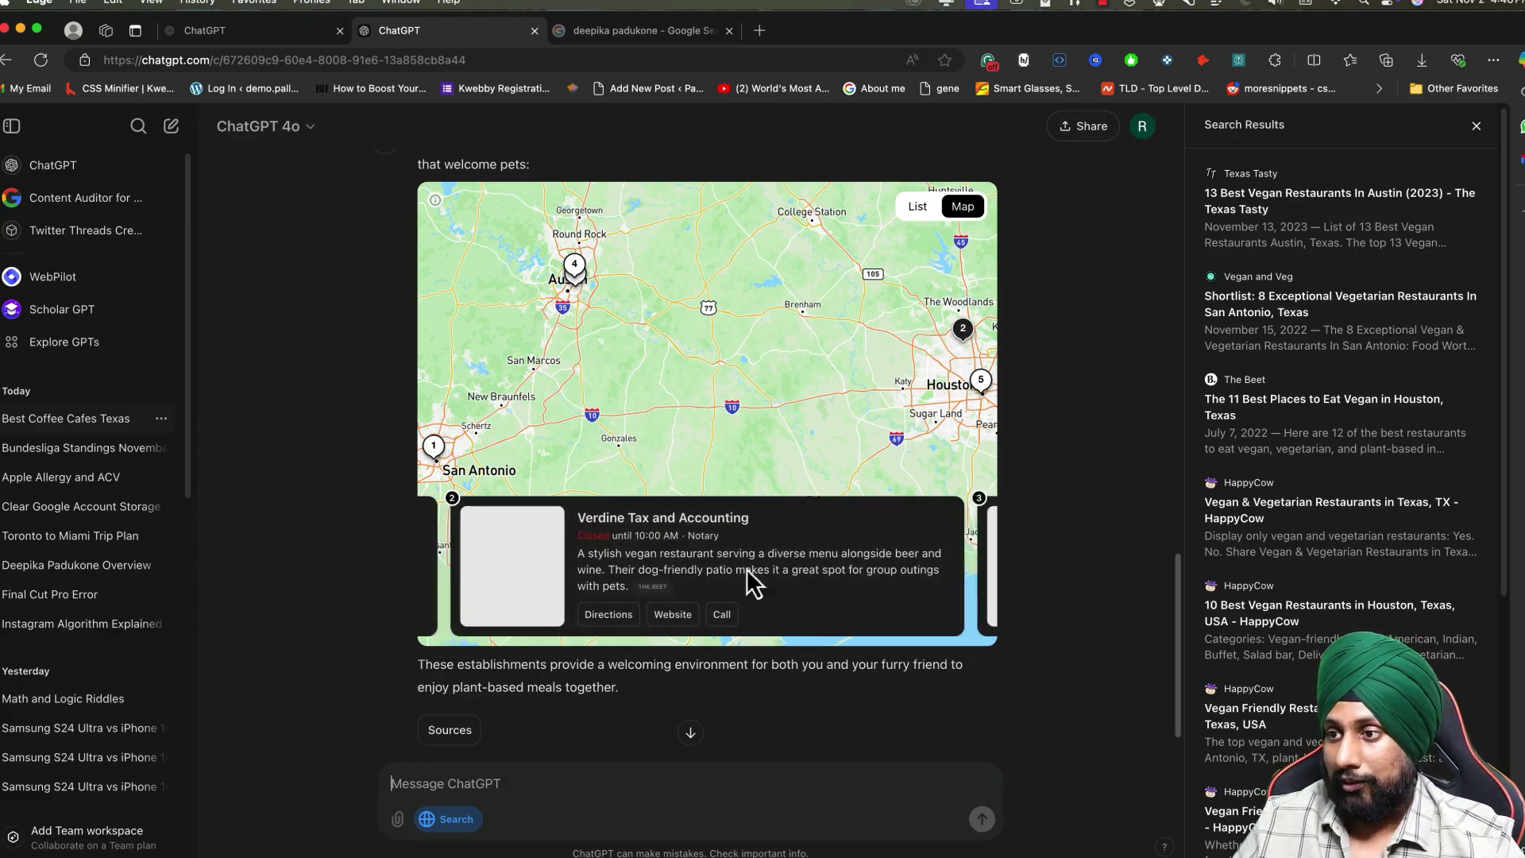
scroll(866, 559, right, 6)
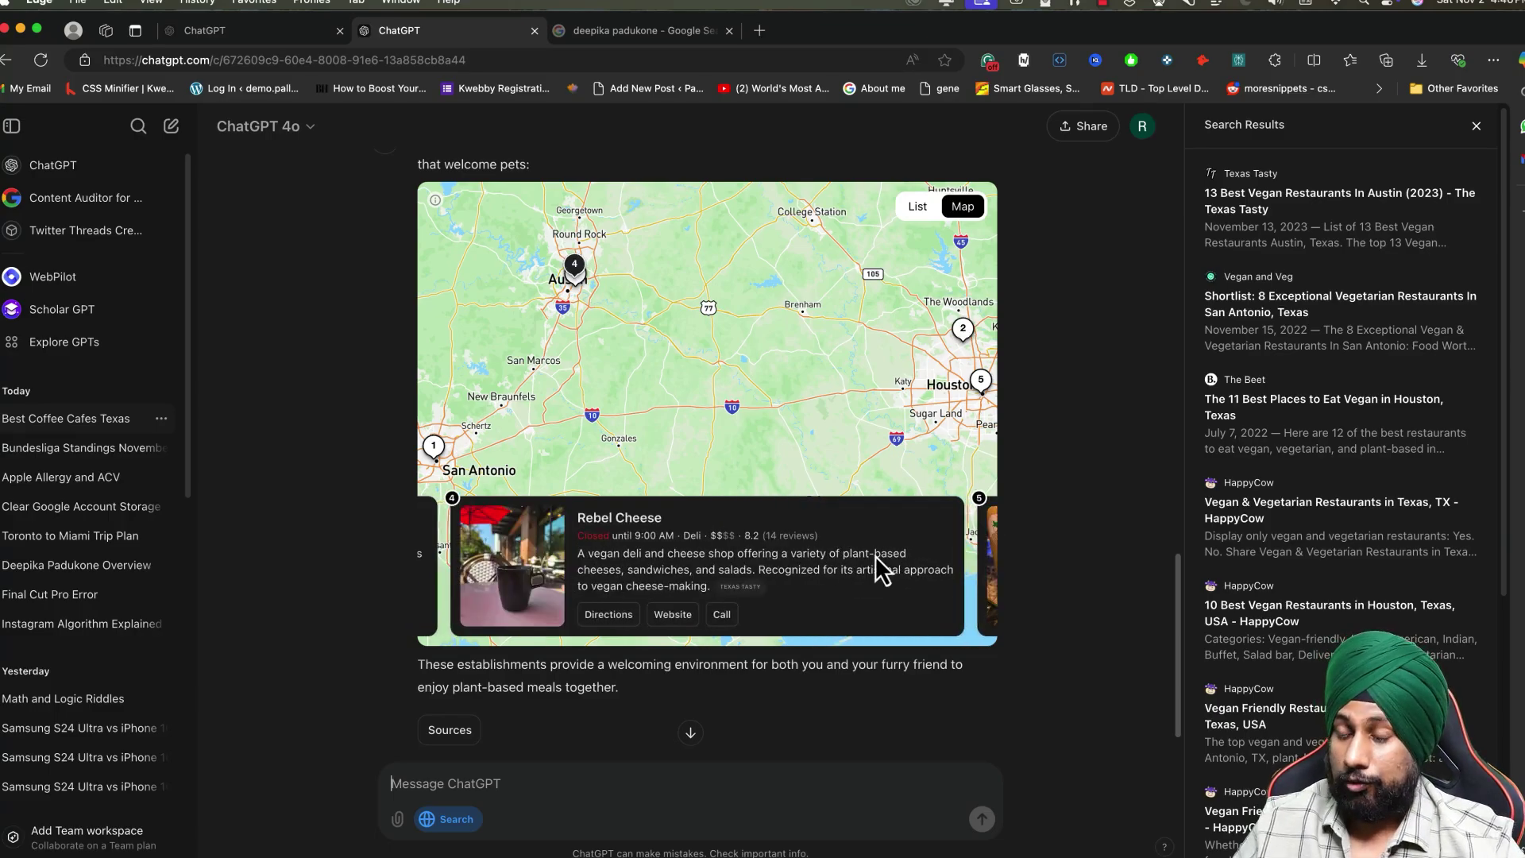
scroll(633, 564, left, 4)
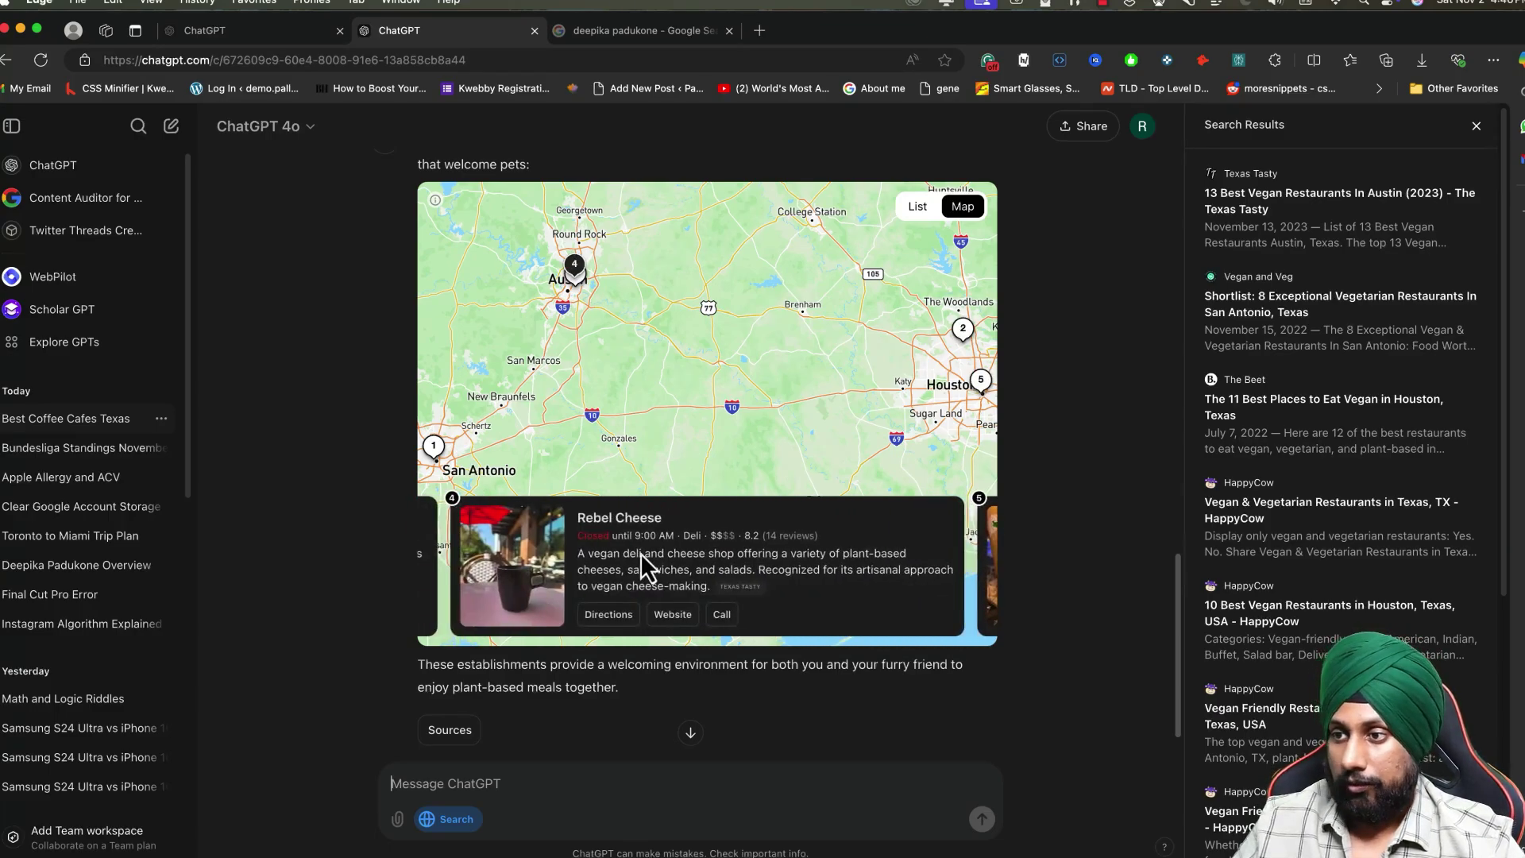
scroll(711, 568, right, 4)
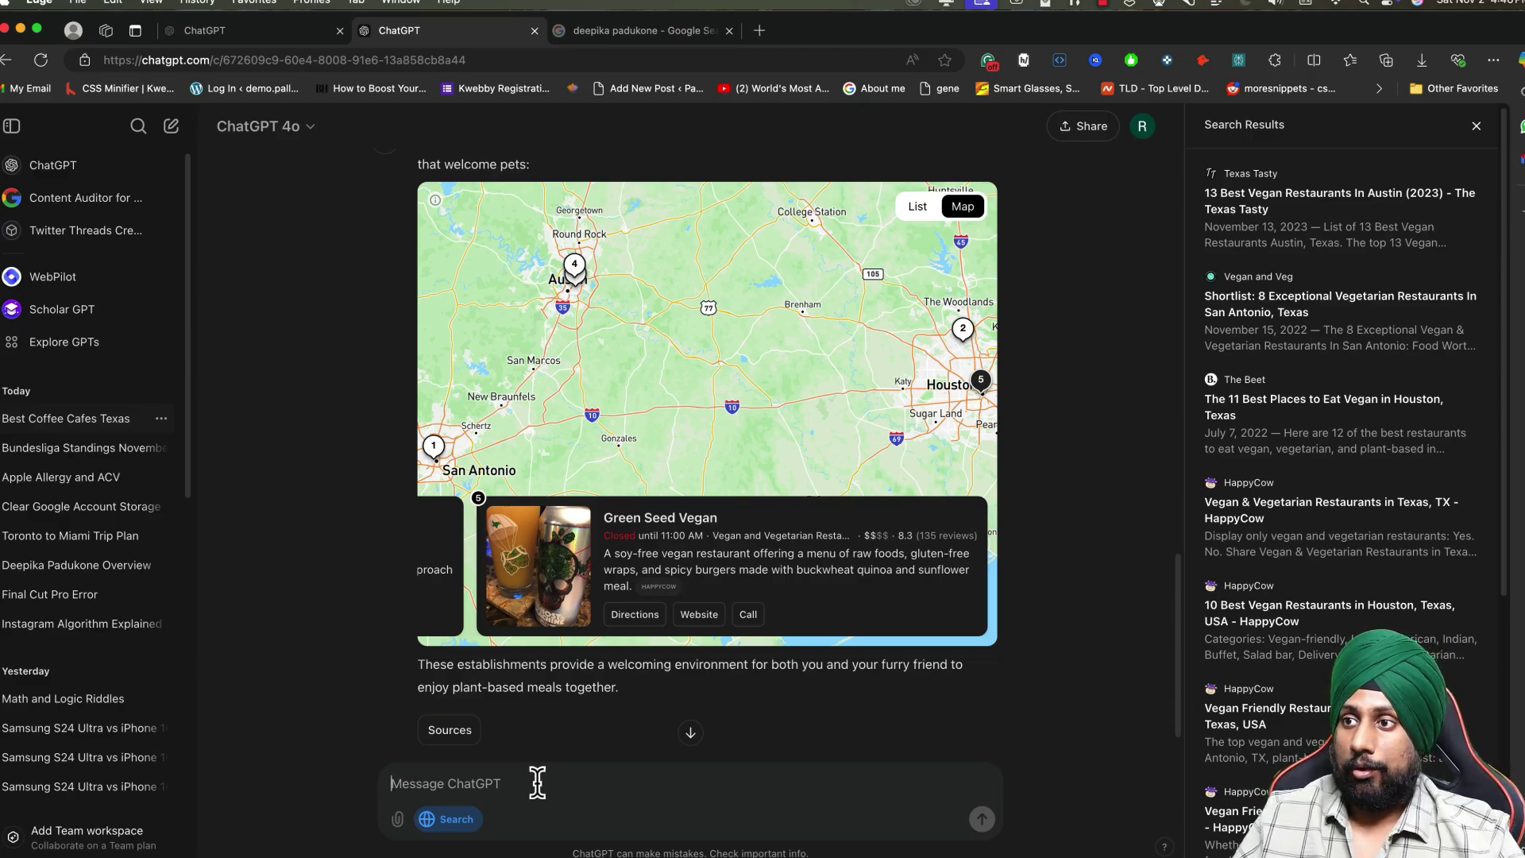
- Ask for the best dental care near Texas, then begin a new chat
text(suggest bes)
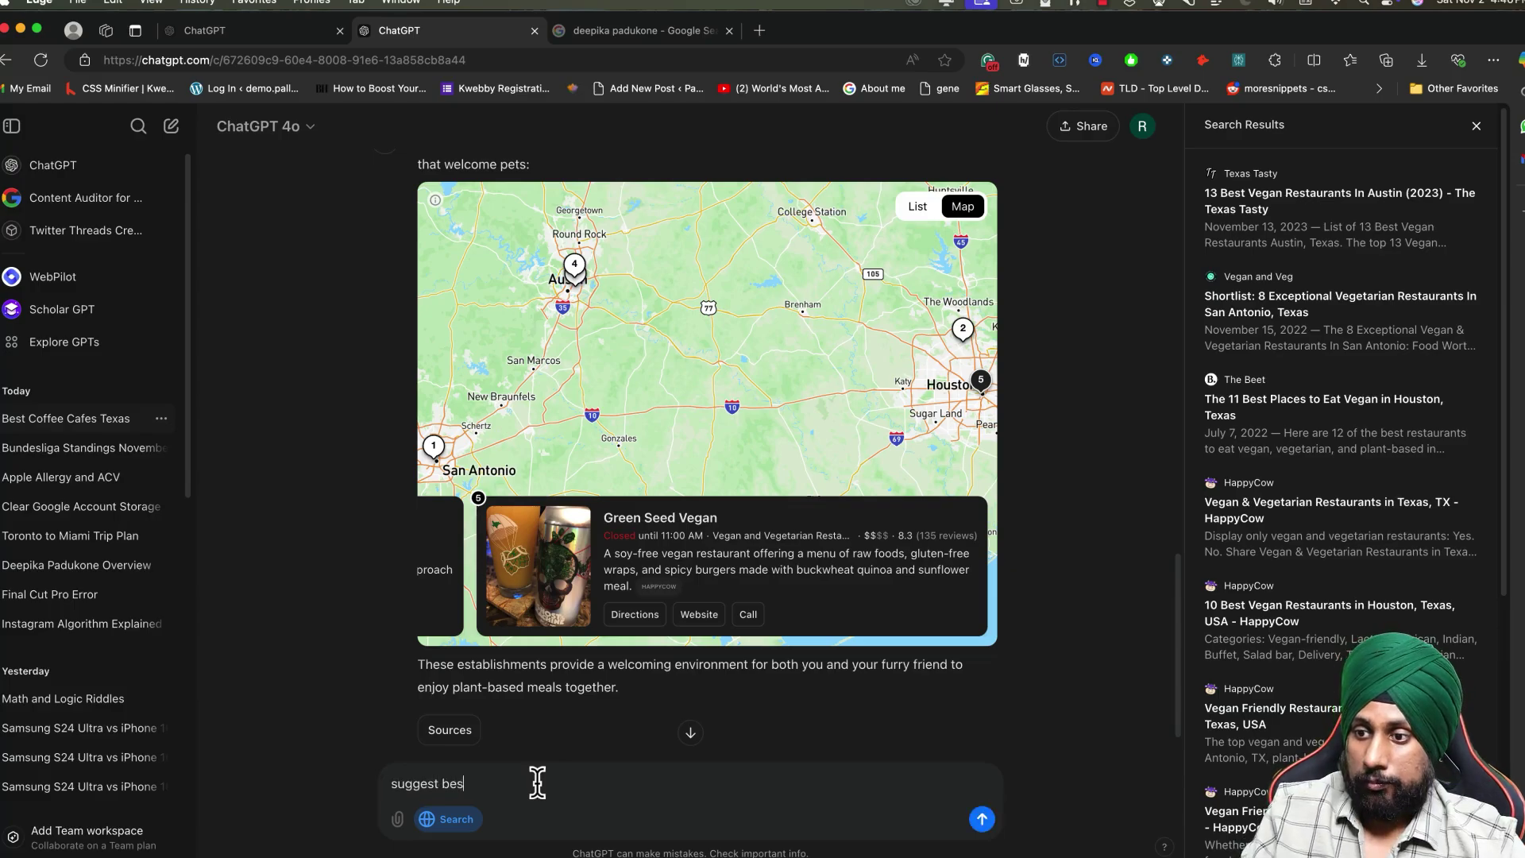
text(t dental care ne)
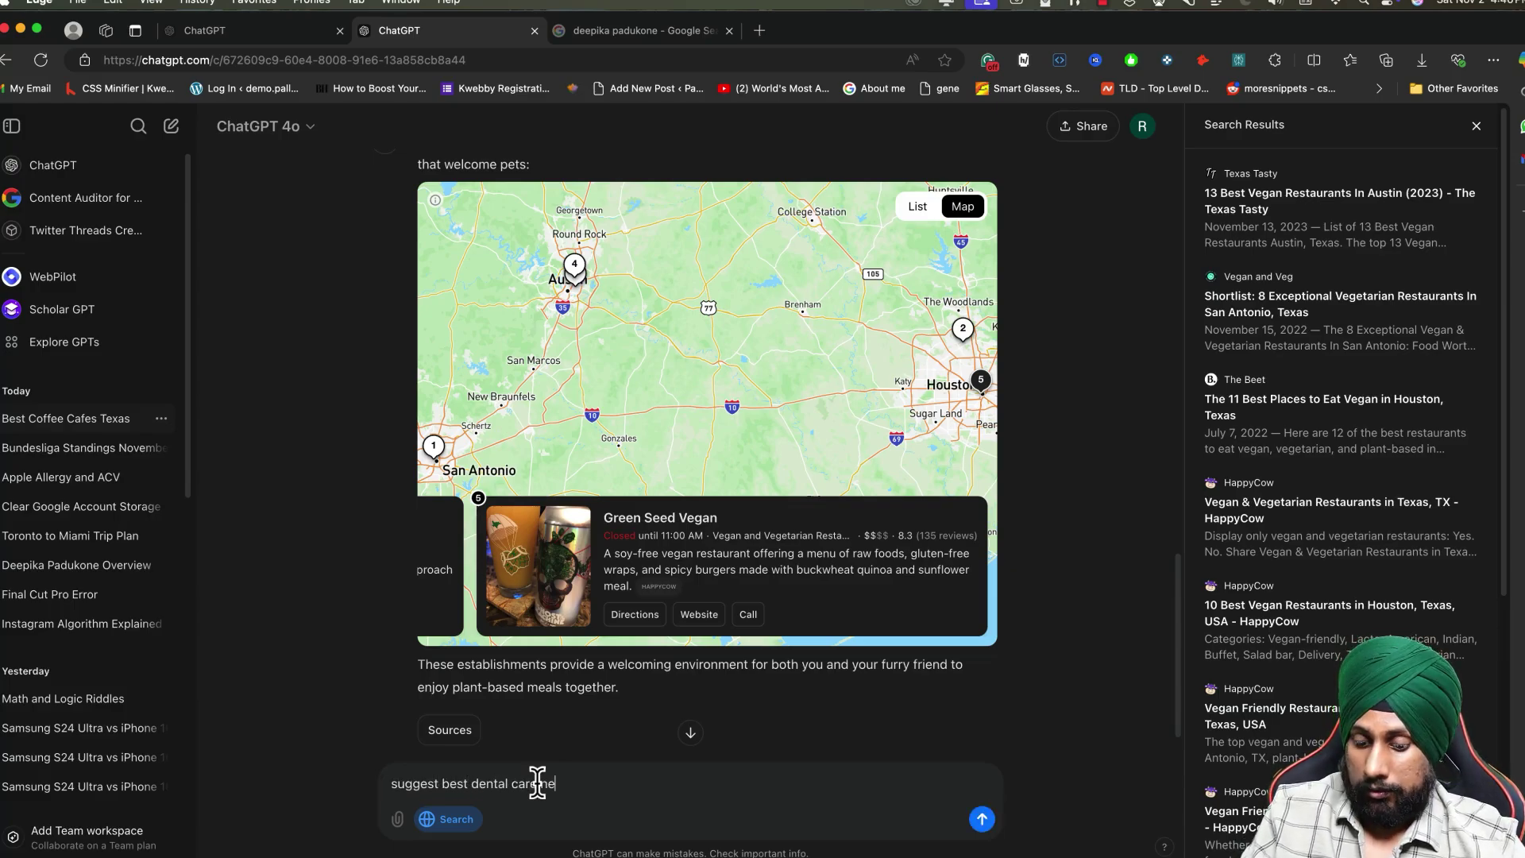
text(ar Texas)
key(Return)
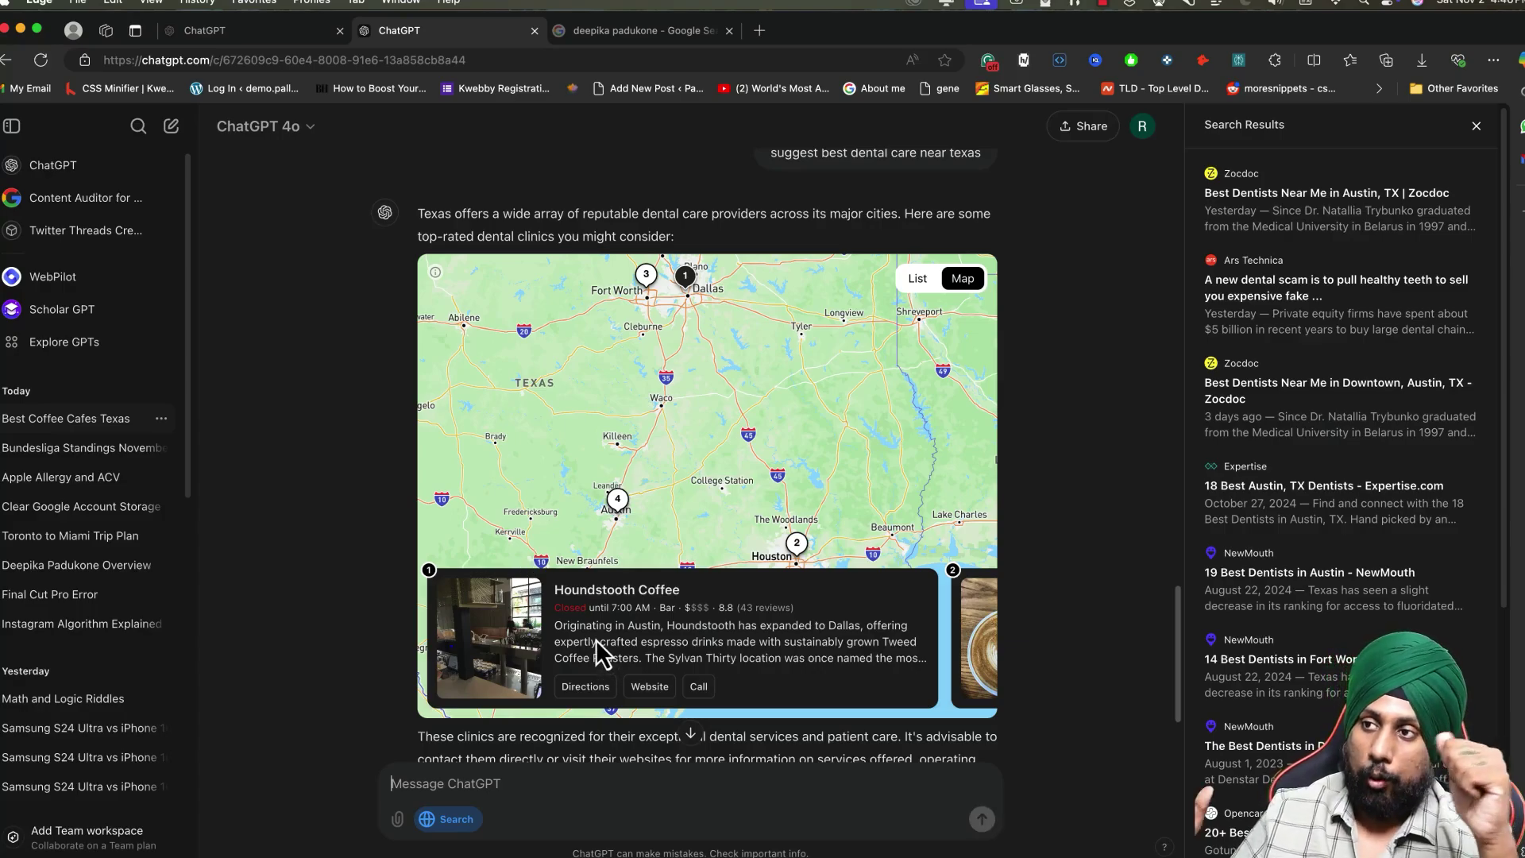
click(171, 125)
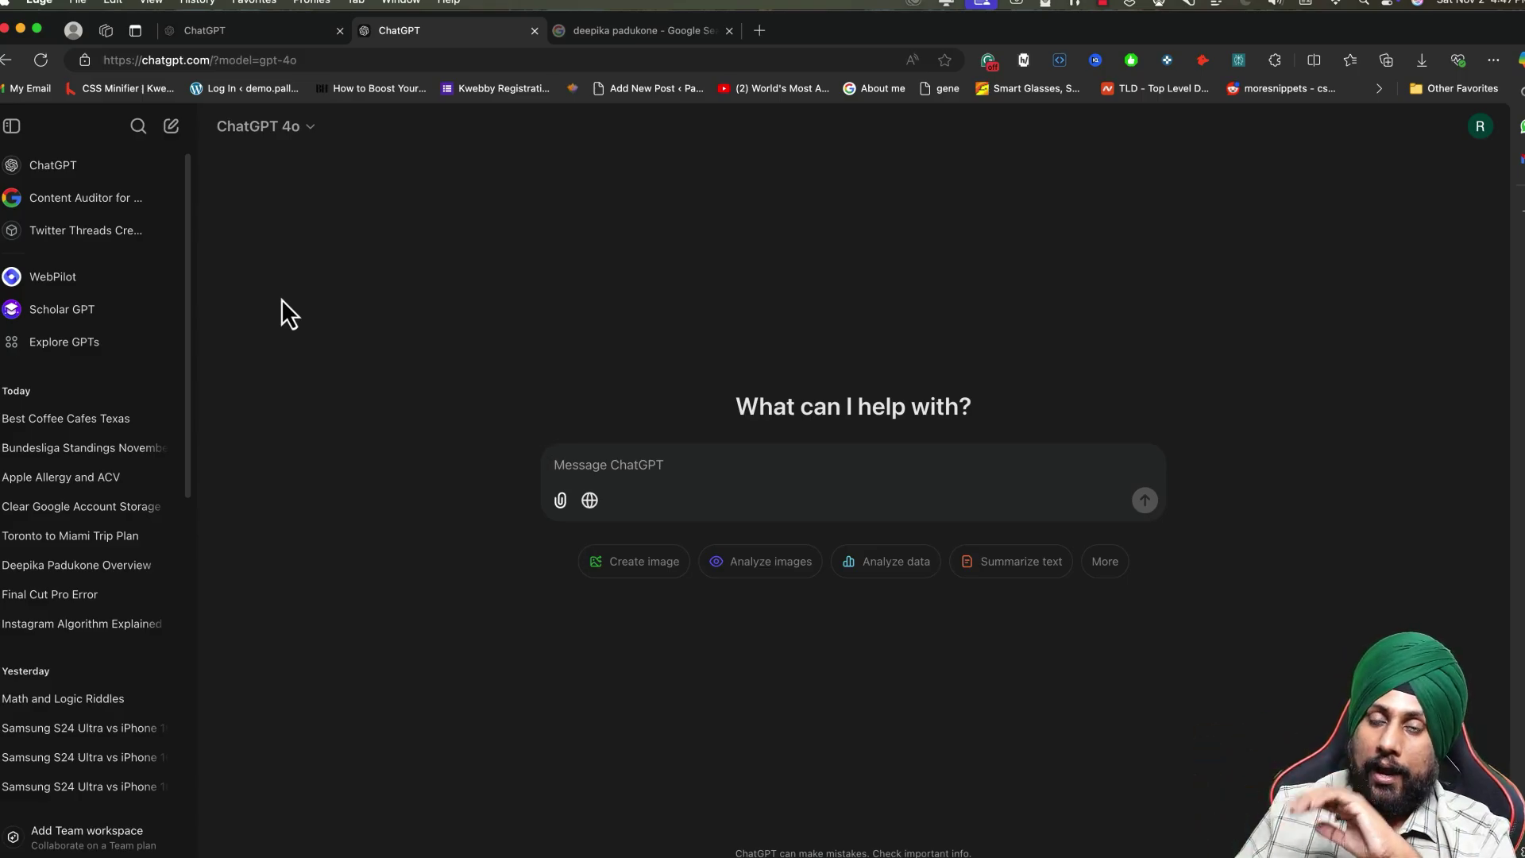
- With Search on, request a full-specs comparison of the Samsung S24 Ultra and iPhone 16 Pro
click(589, 500)
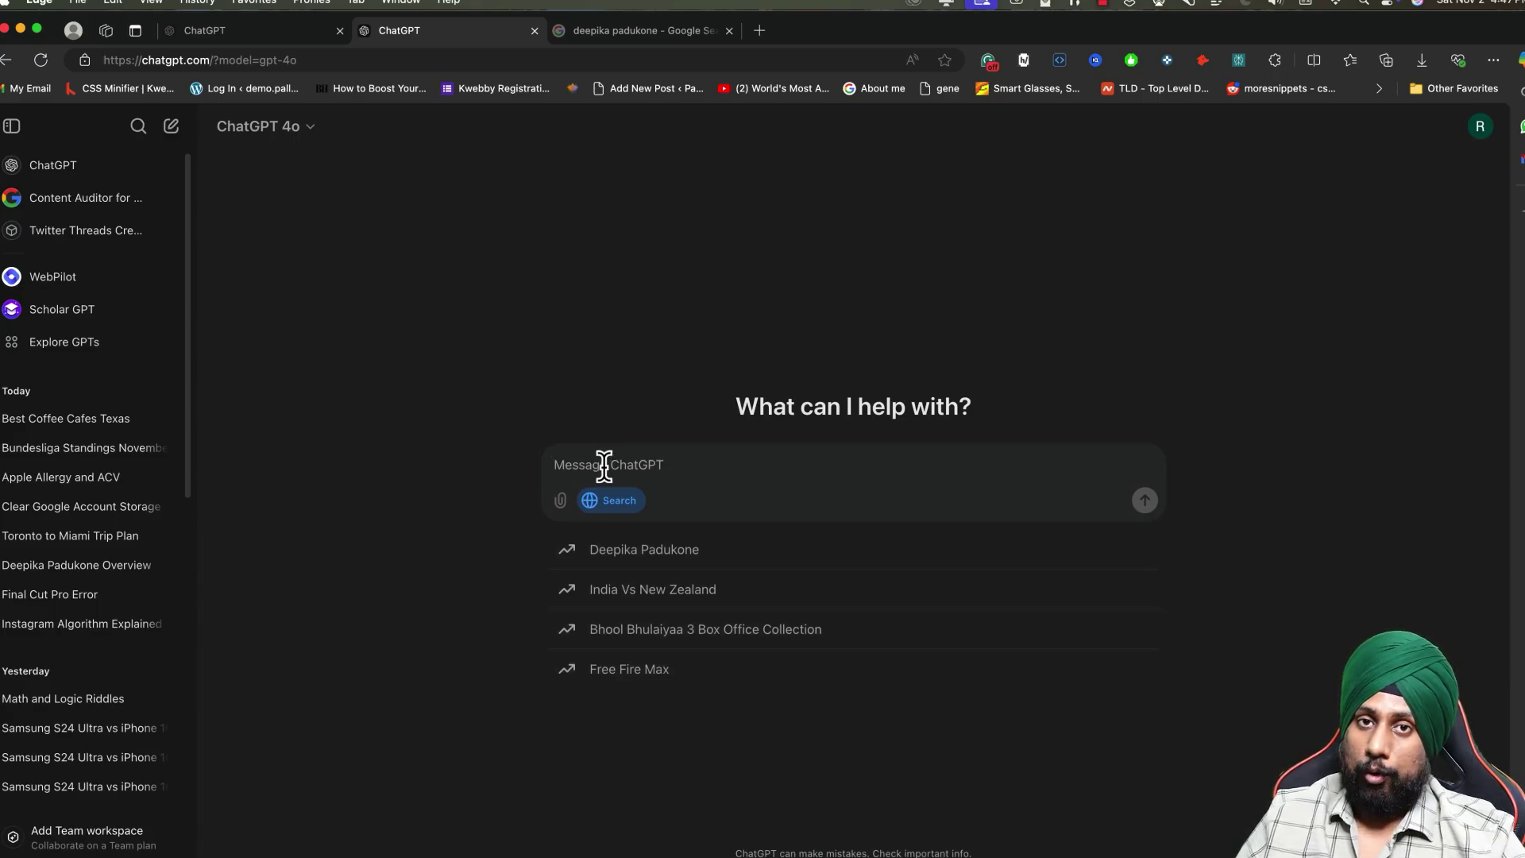
text(compare sams)
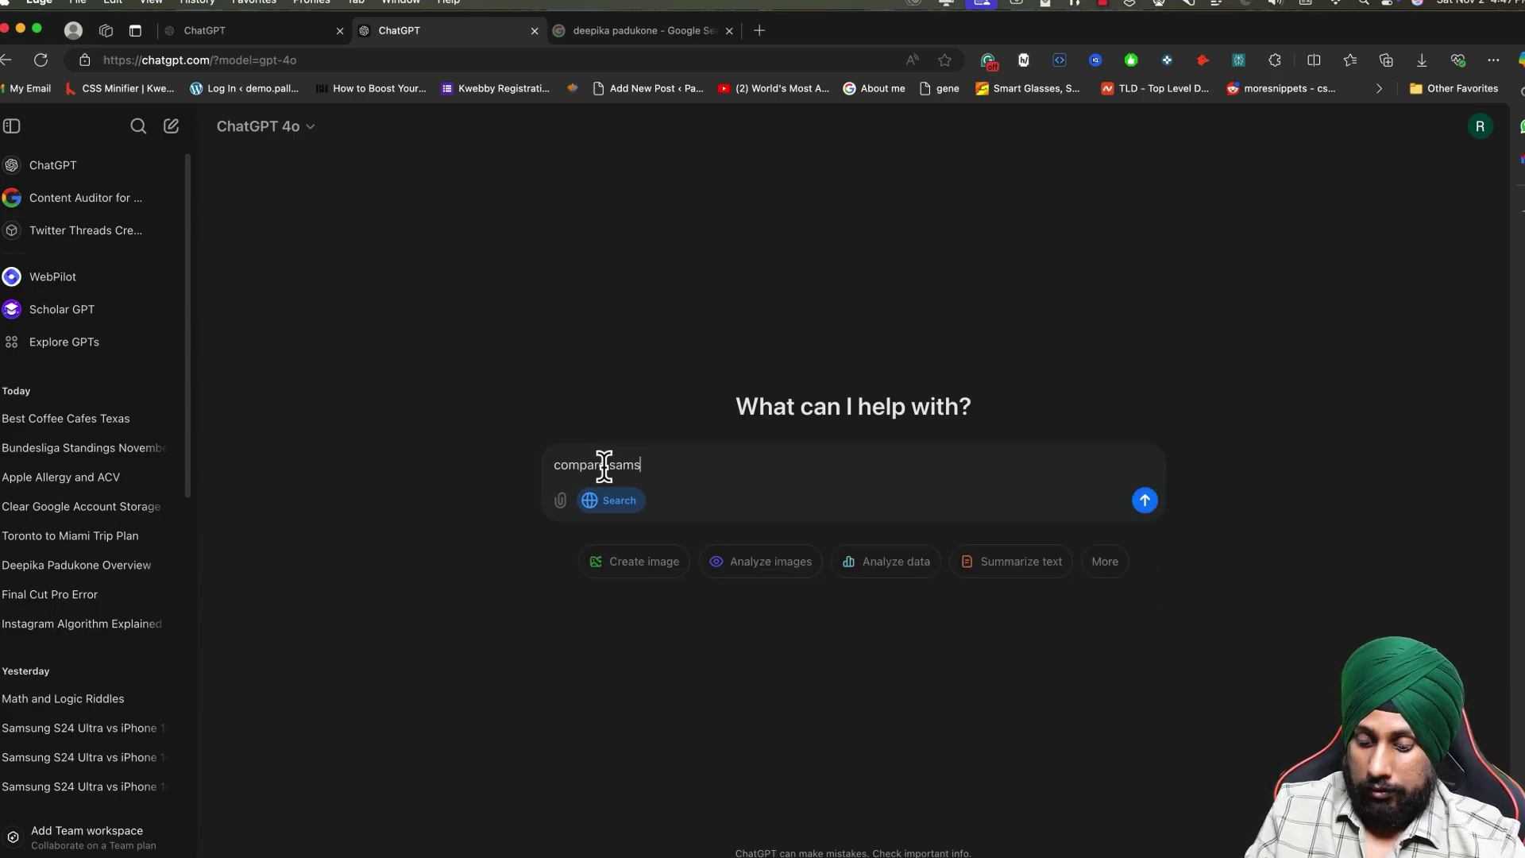
text(ung )
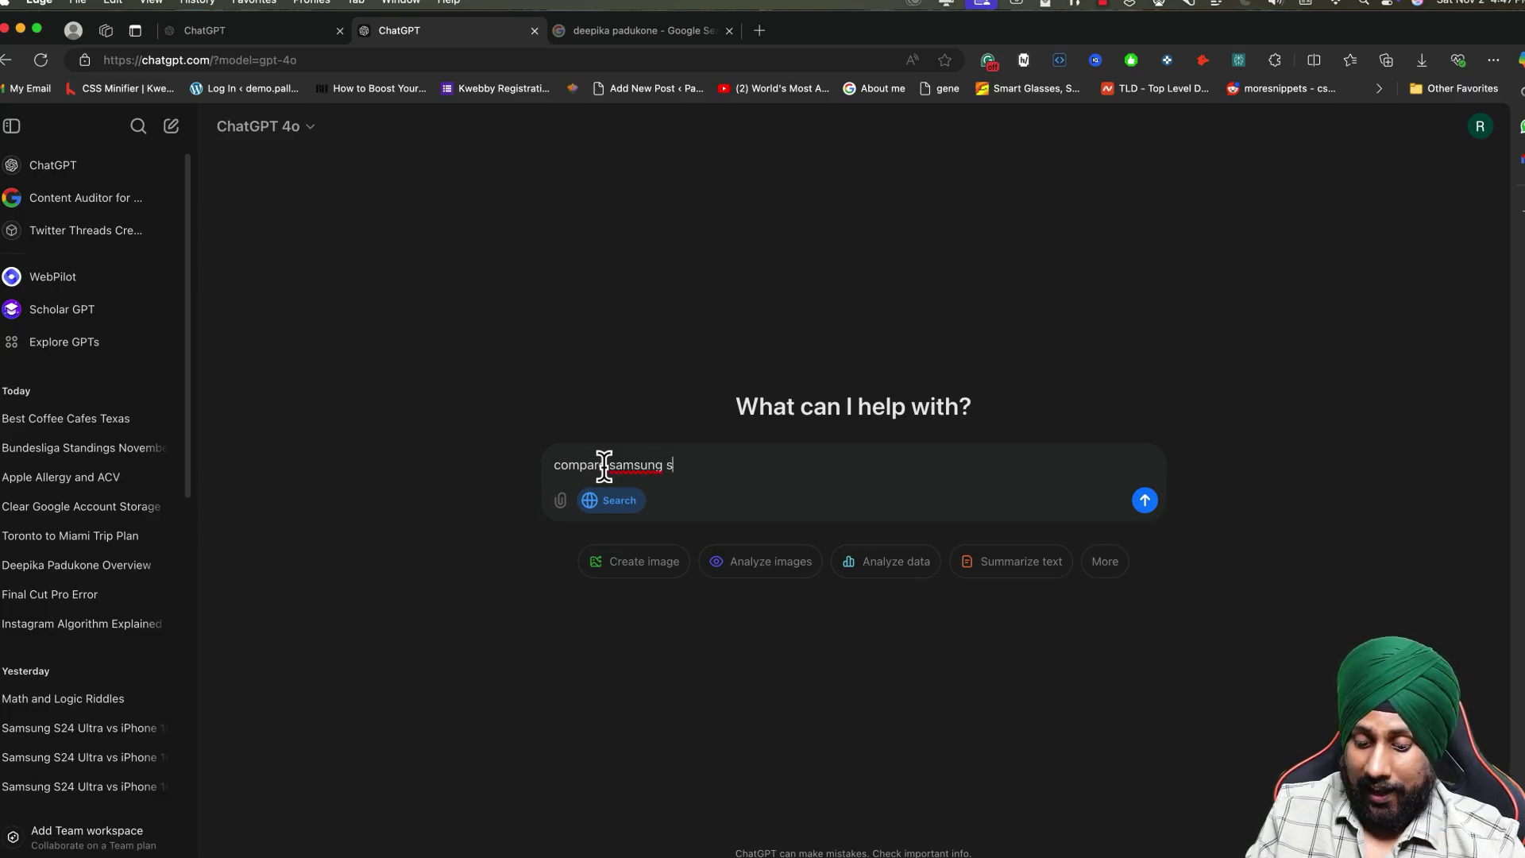
text(s24 ultra with iphone 16 p)
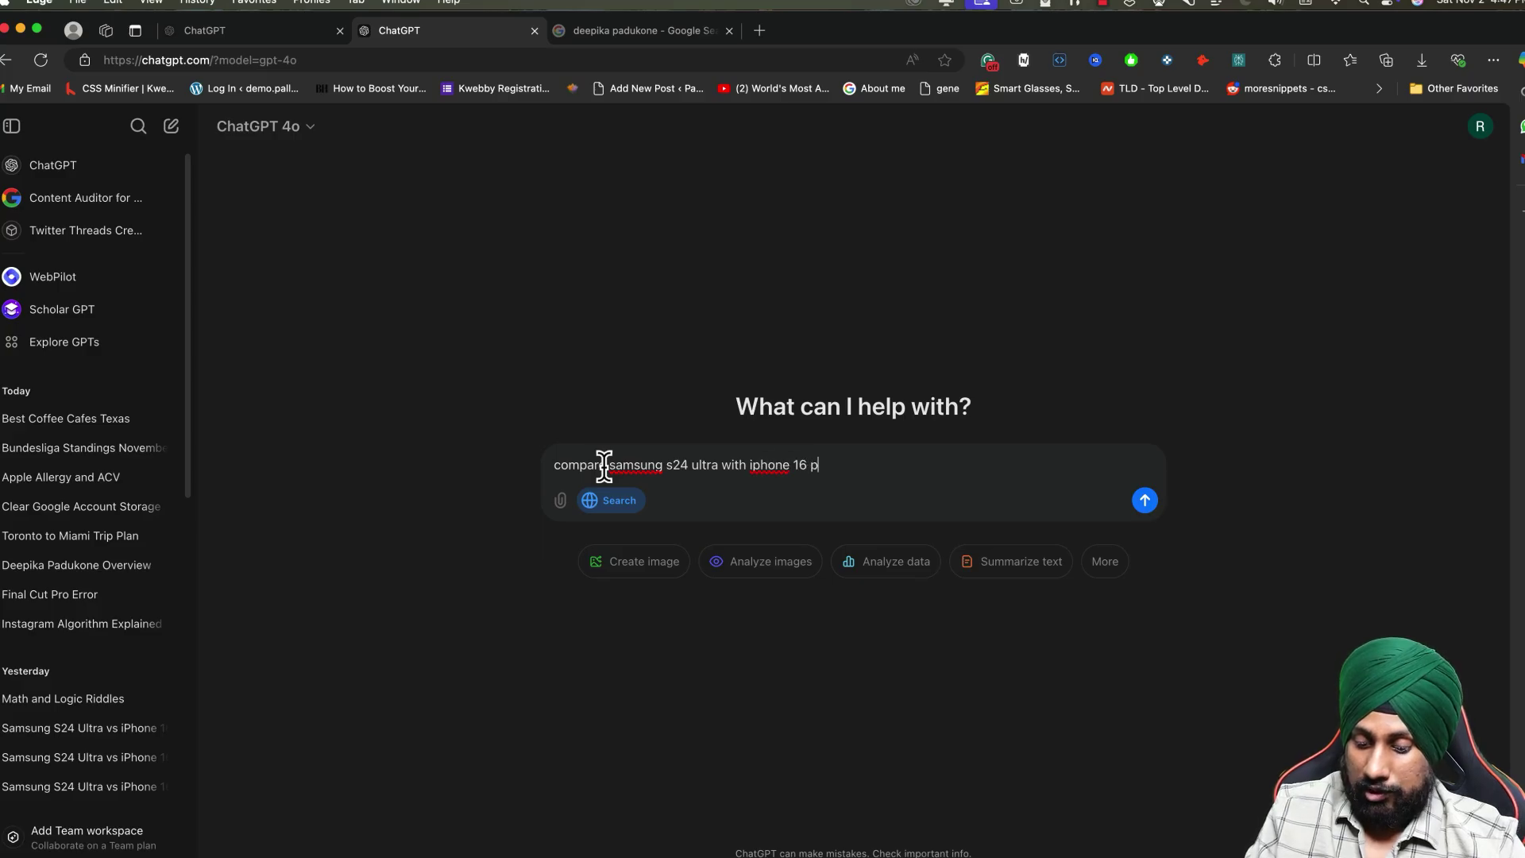
text(ro with all the specs)
key(Return)
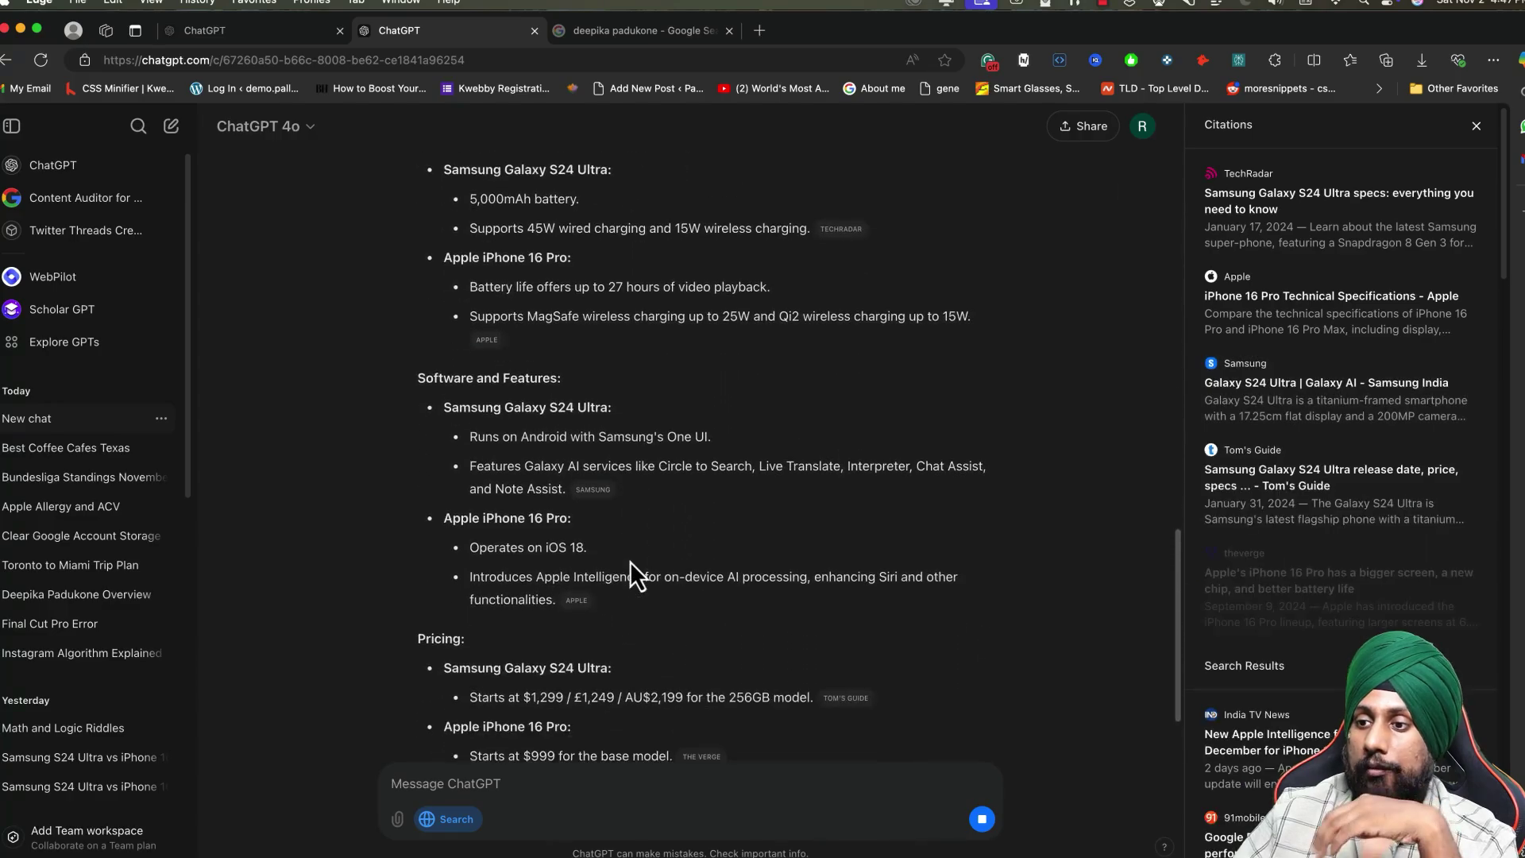
- Have the comparison reformatted as a comparison table, then begin a new chat
text(format)
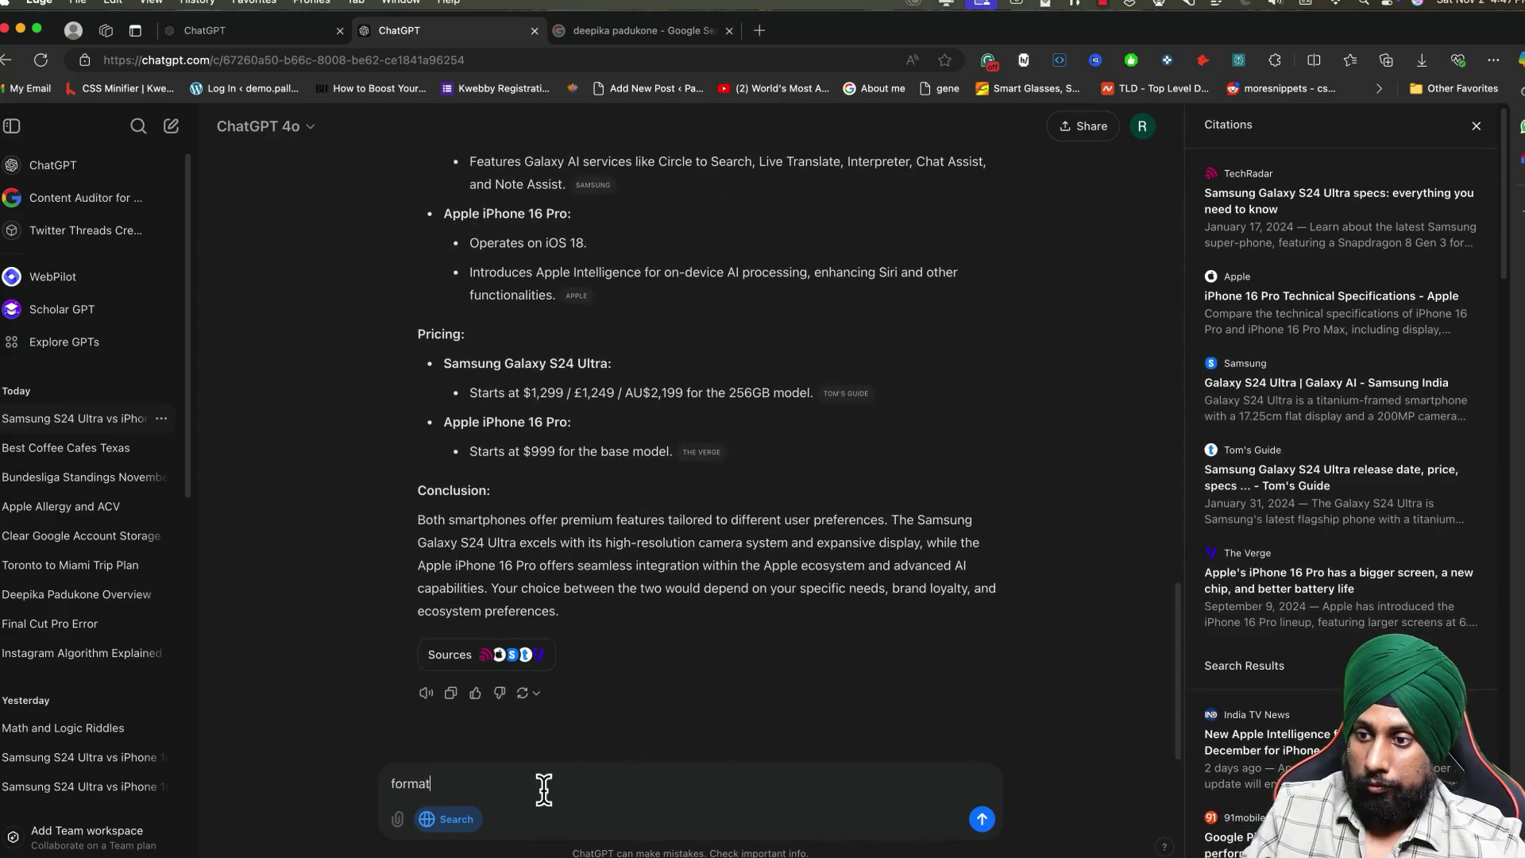
text( as comparison table)
key(Return)
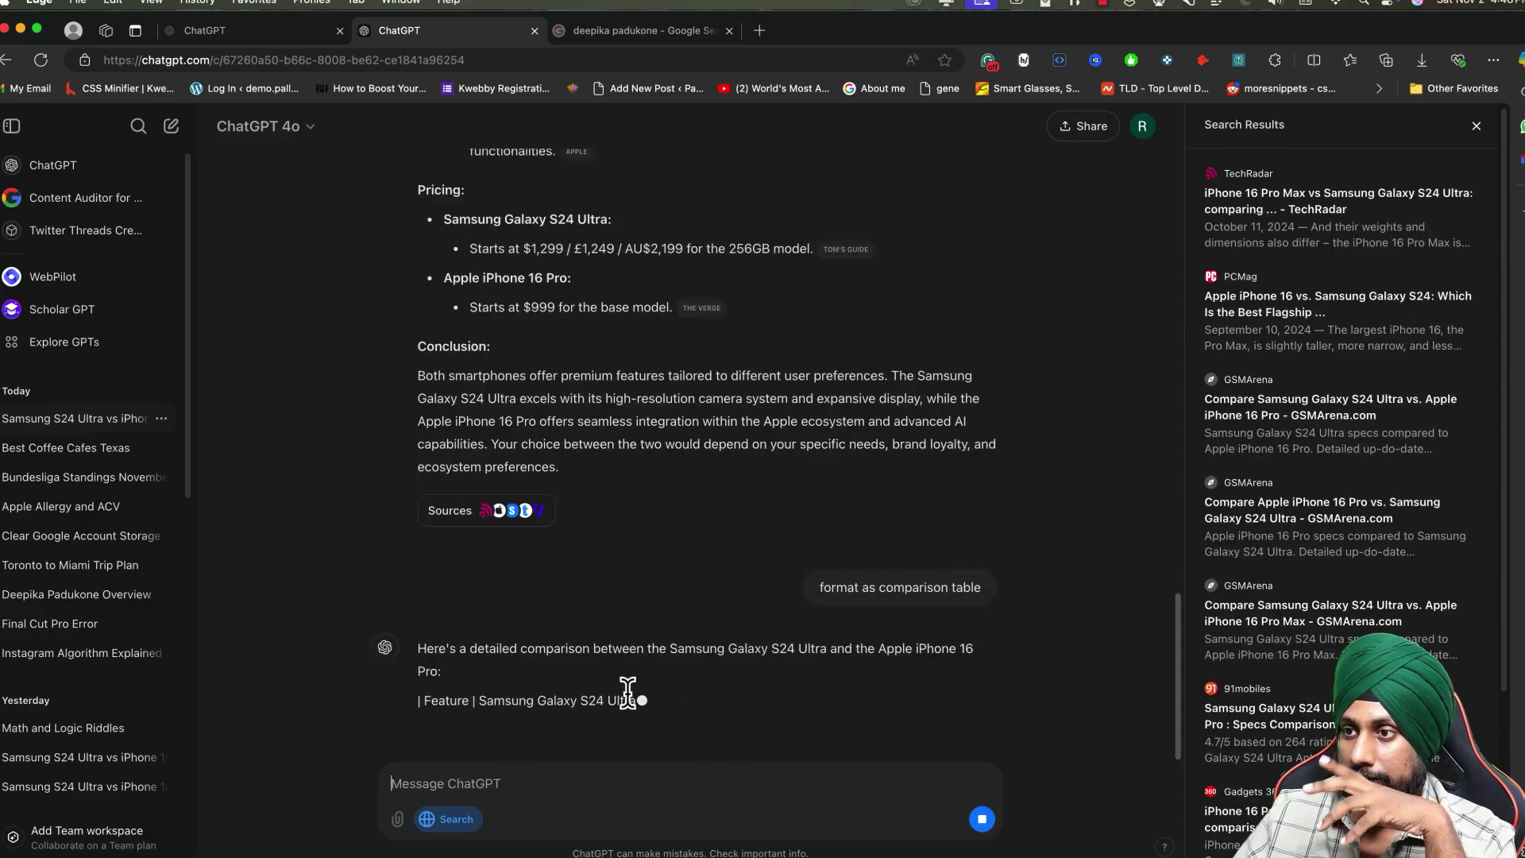
scroll(625, 628, up, 3)
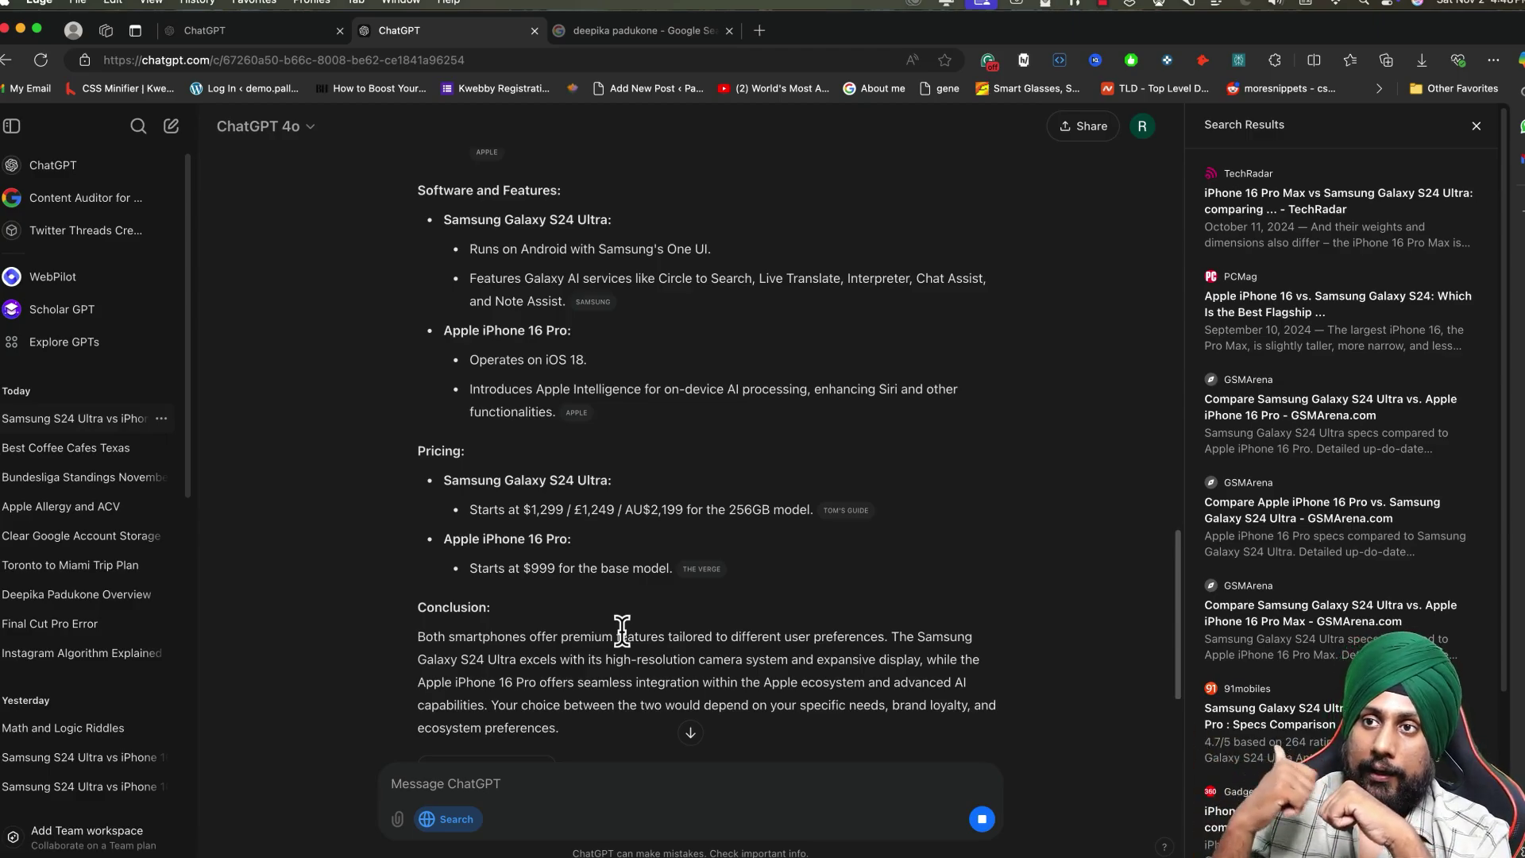
click(171, 126)
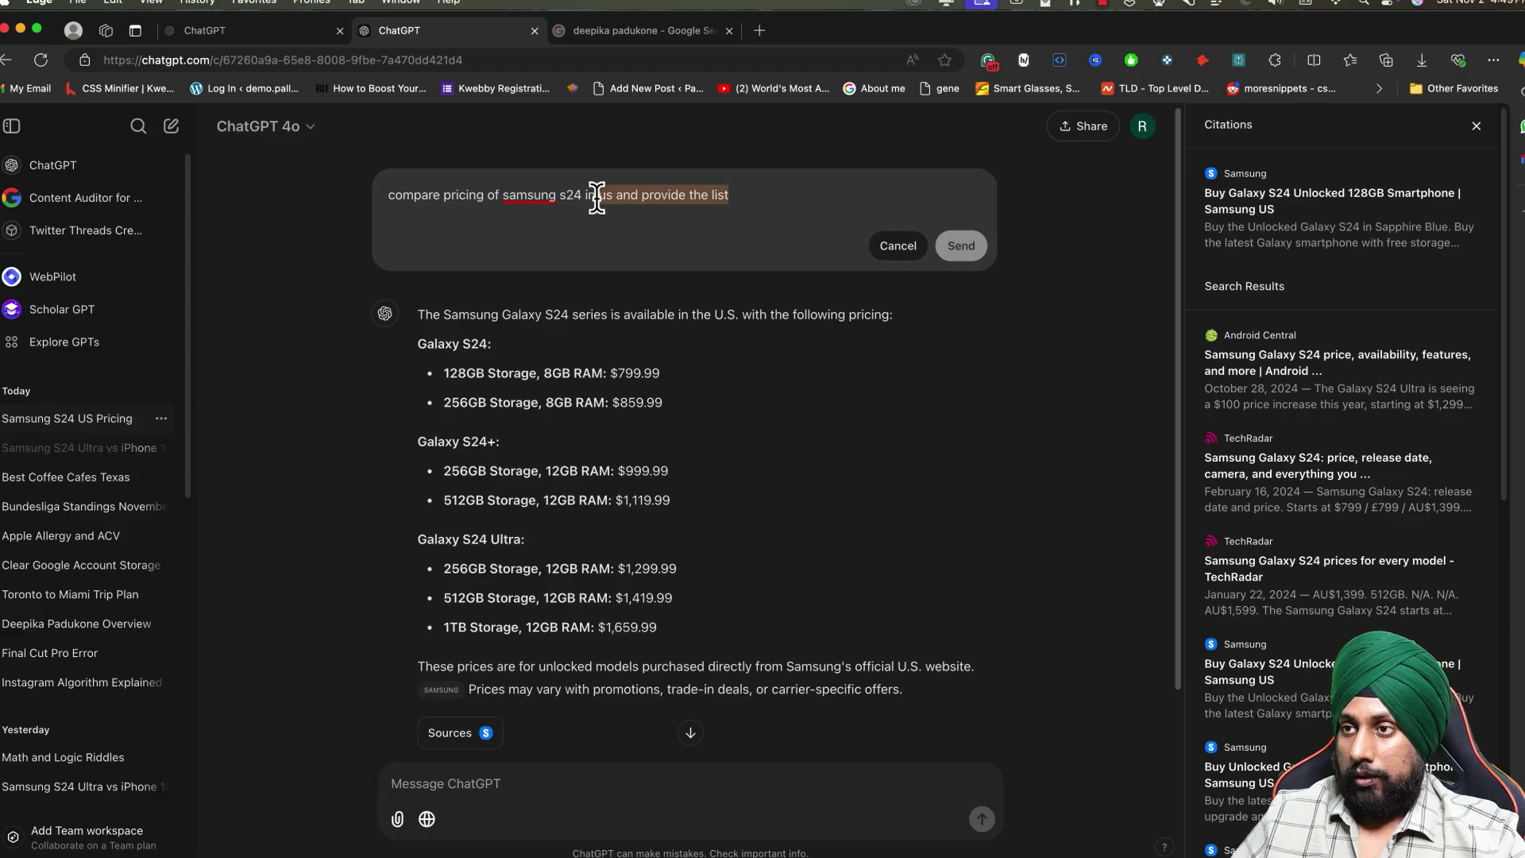
- Edit the pricing prompt to list 128GB/8GB prices across Amazon, eBay and other platforms, then begin a new chat
drag(596, 197, 582, 197)
key(BackSpace)
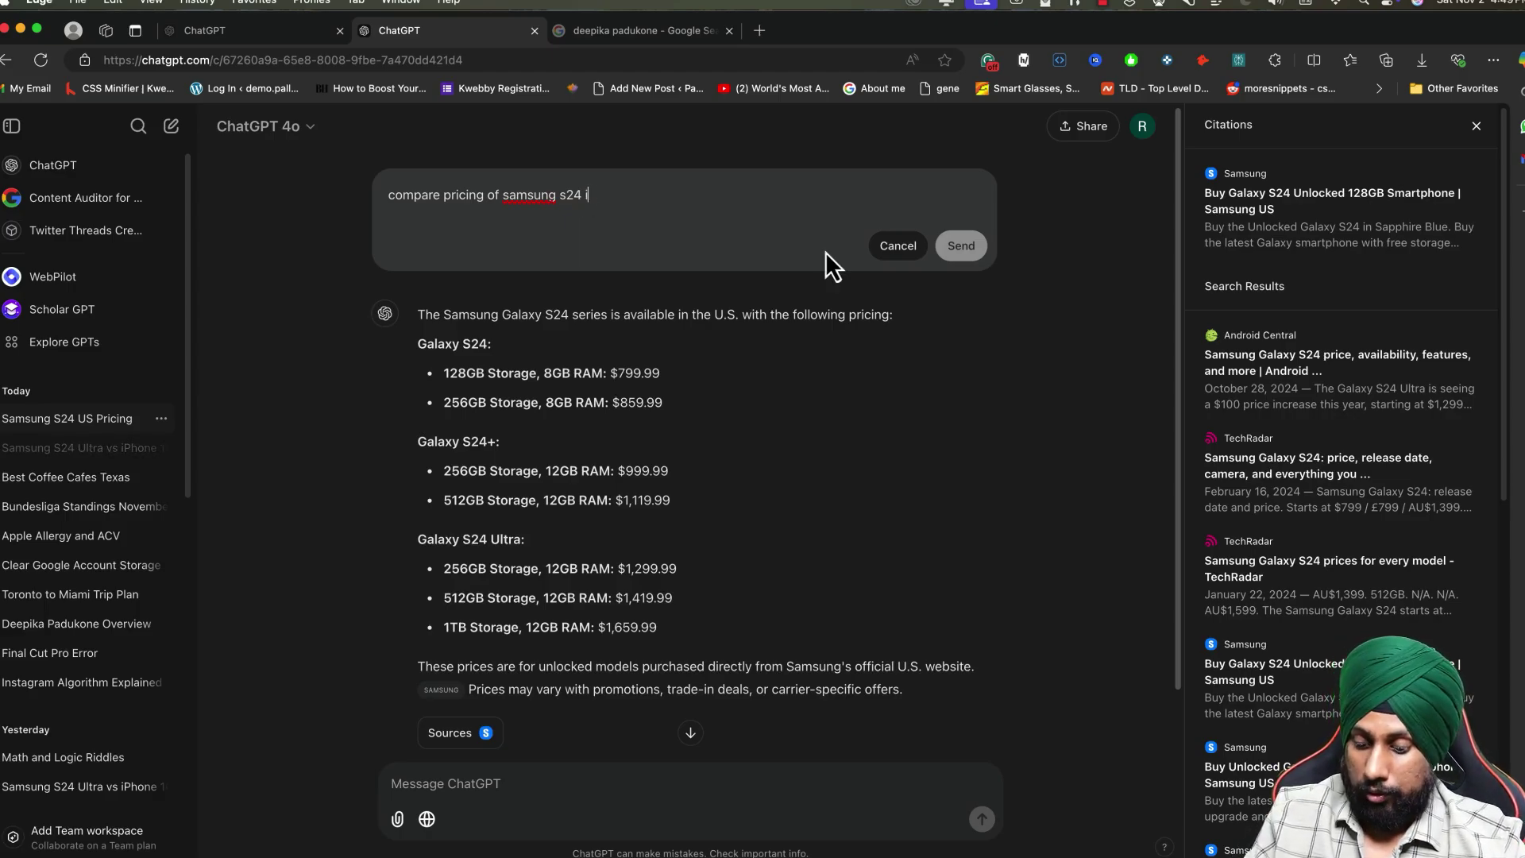
text(in different shop)
text(ping platform like amazo)
text(n ebay etc and)
text( provide the list wi)
text(th 12)
text(8 s)
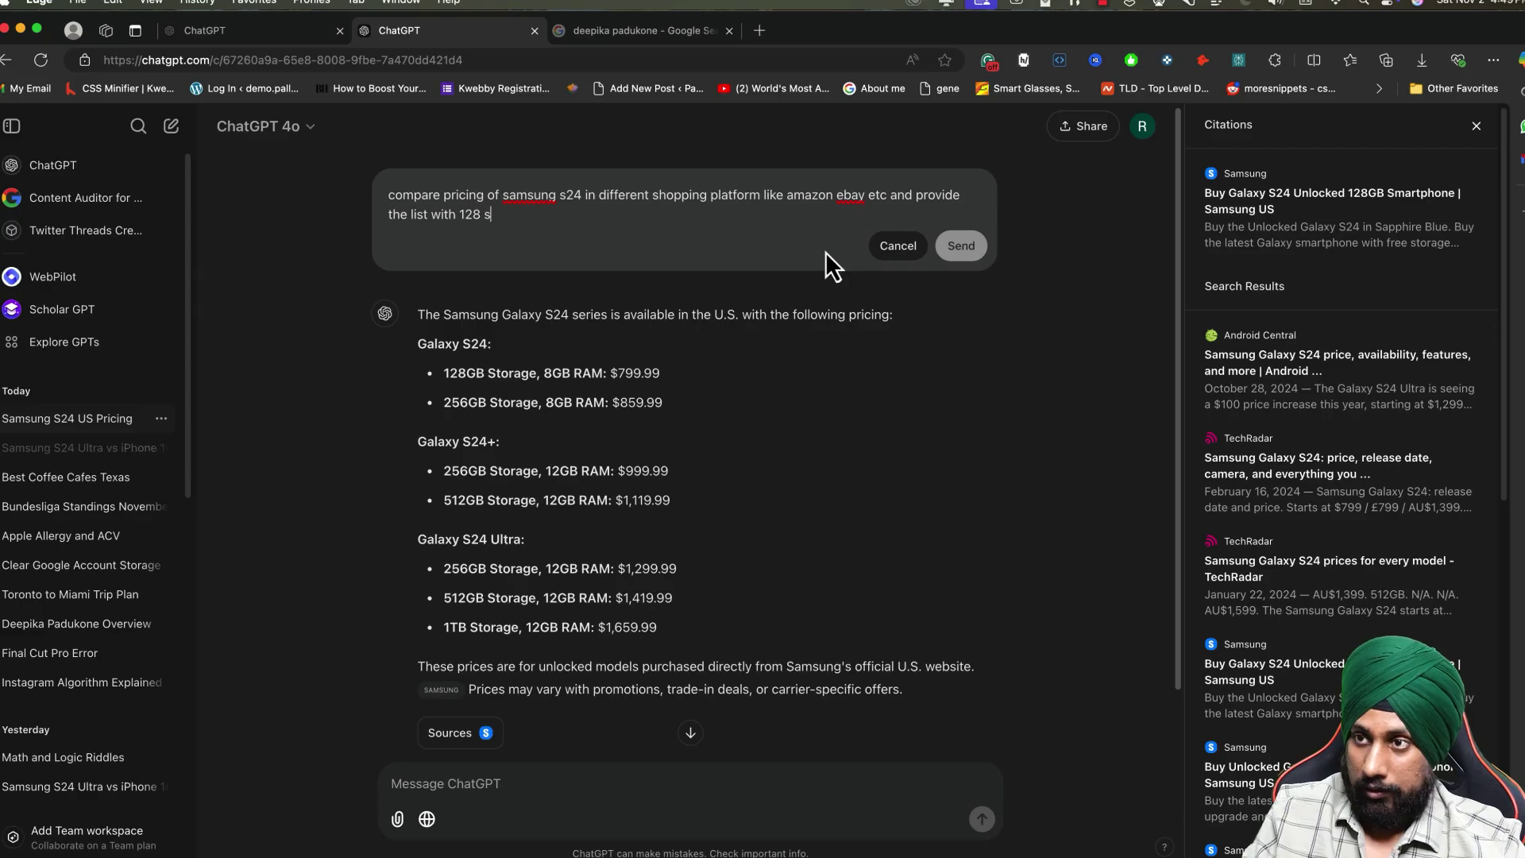
text(gb )
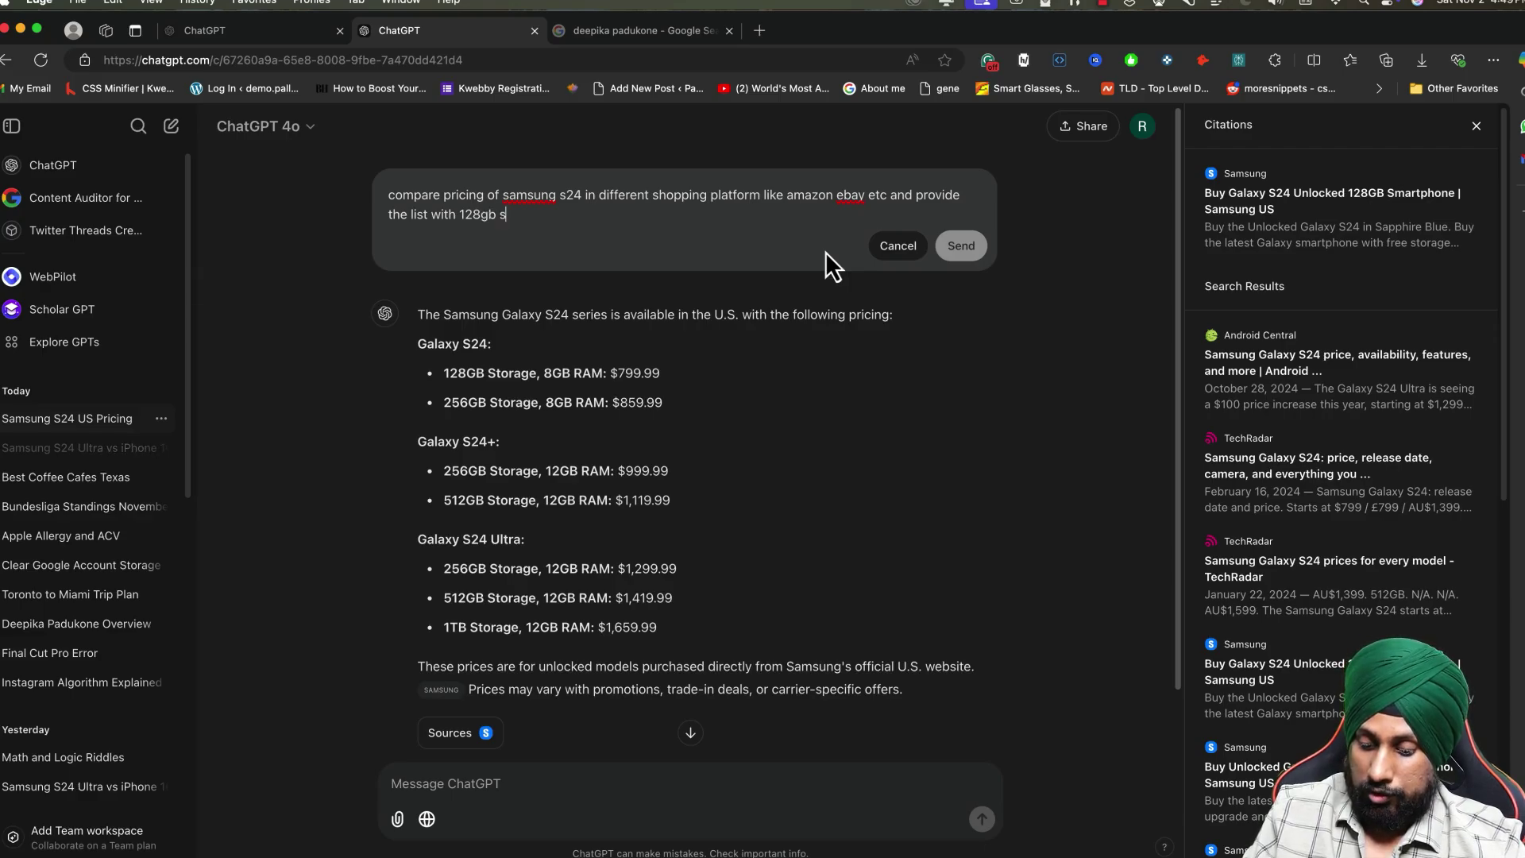
text(storage and 8gb model)
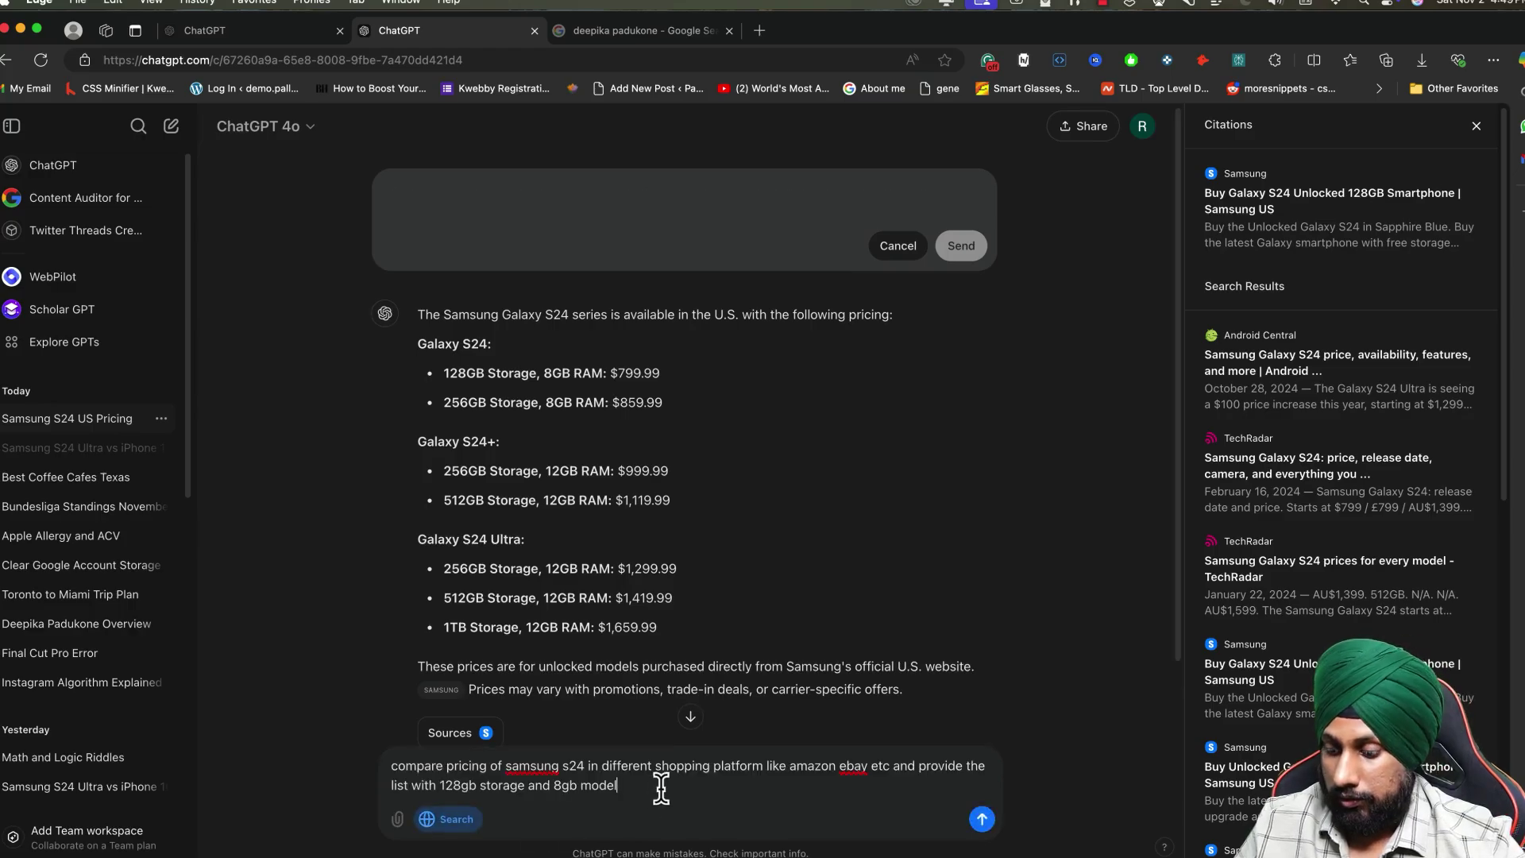
key(Return)
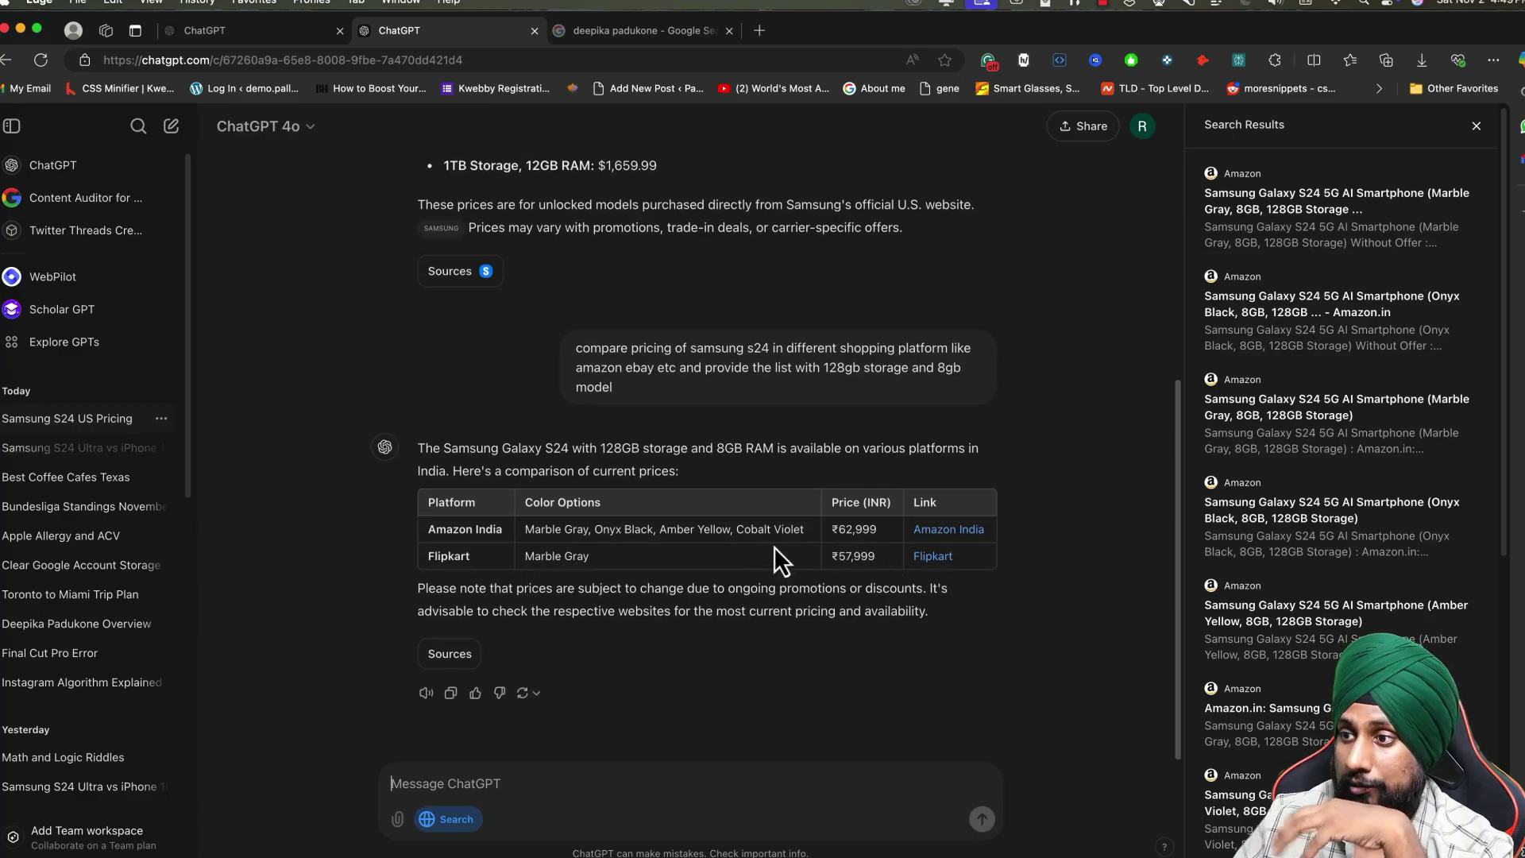
mouse_move(880, 529)
mouse_down()
mouse_move(839, 531)
mouse_move(842, 555)
mouse_move(876, 556)
mouse_up()
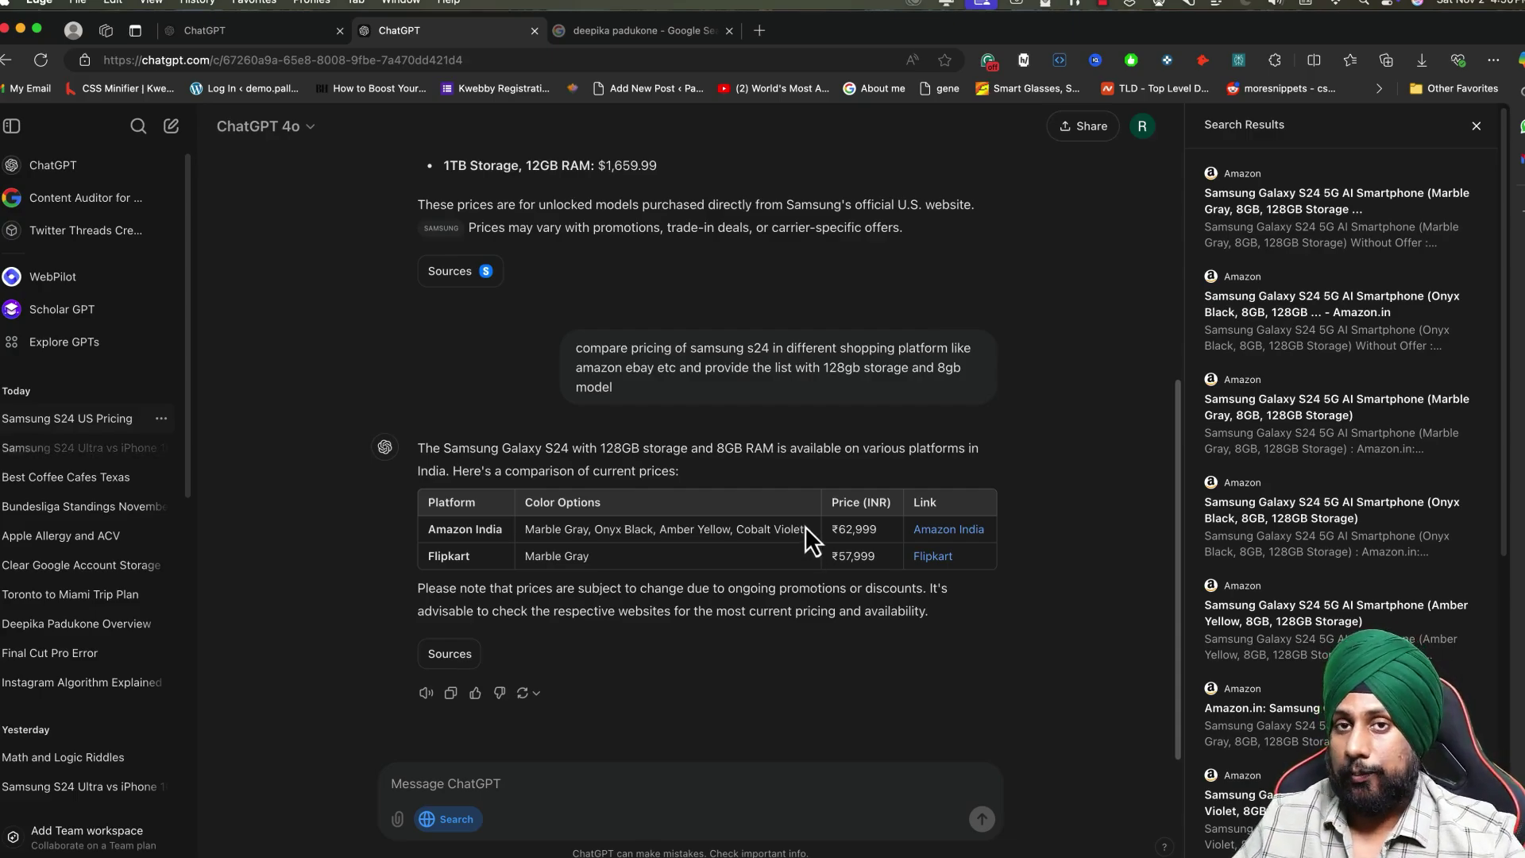
key(super+shift+o)
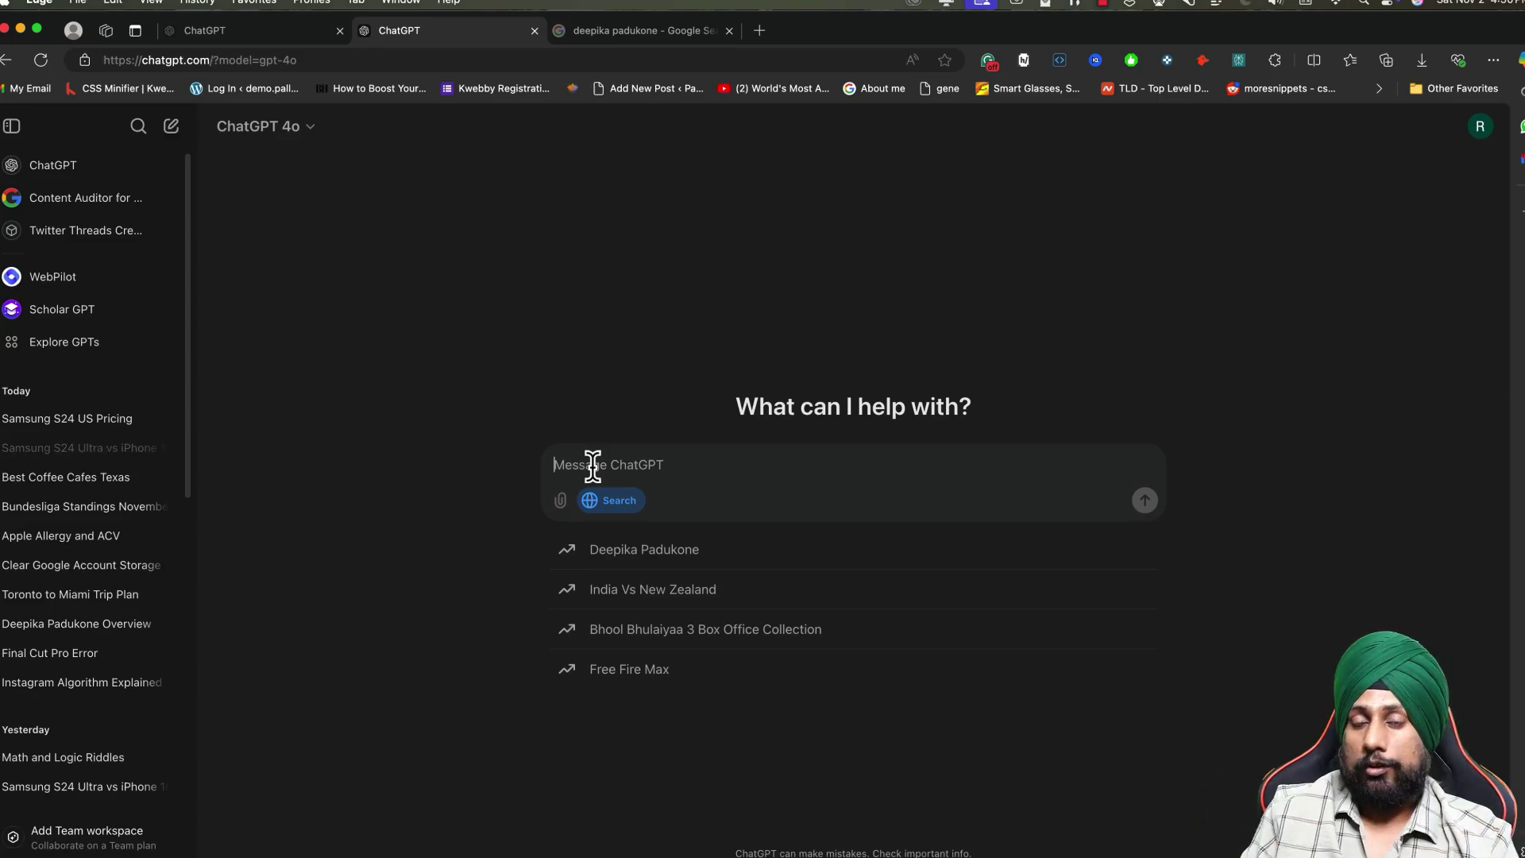
- Get Apple stock details, view its 5-day and 5-year charts, then begin a new searched chat
text(apple)
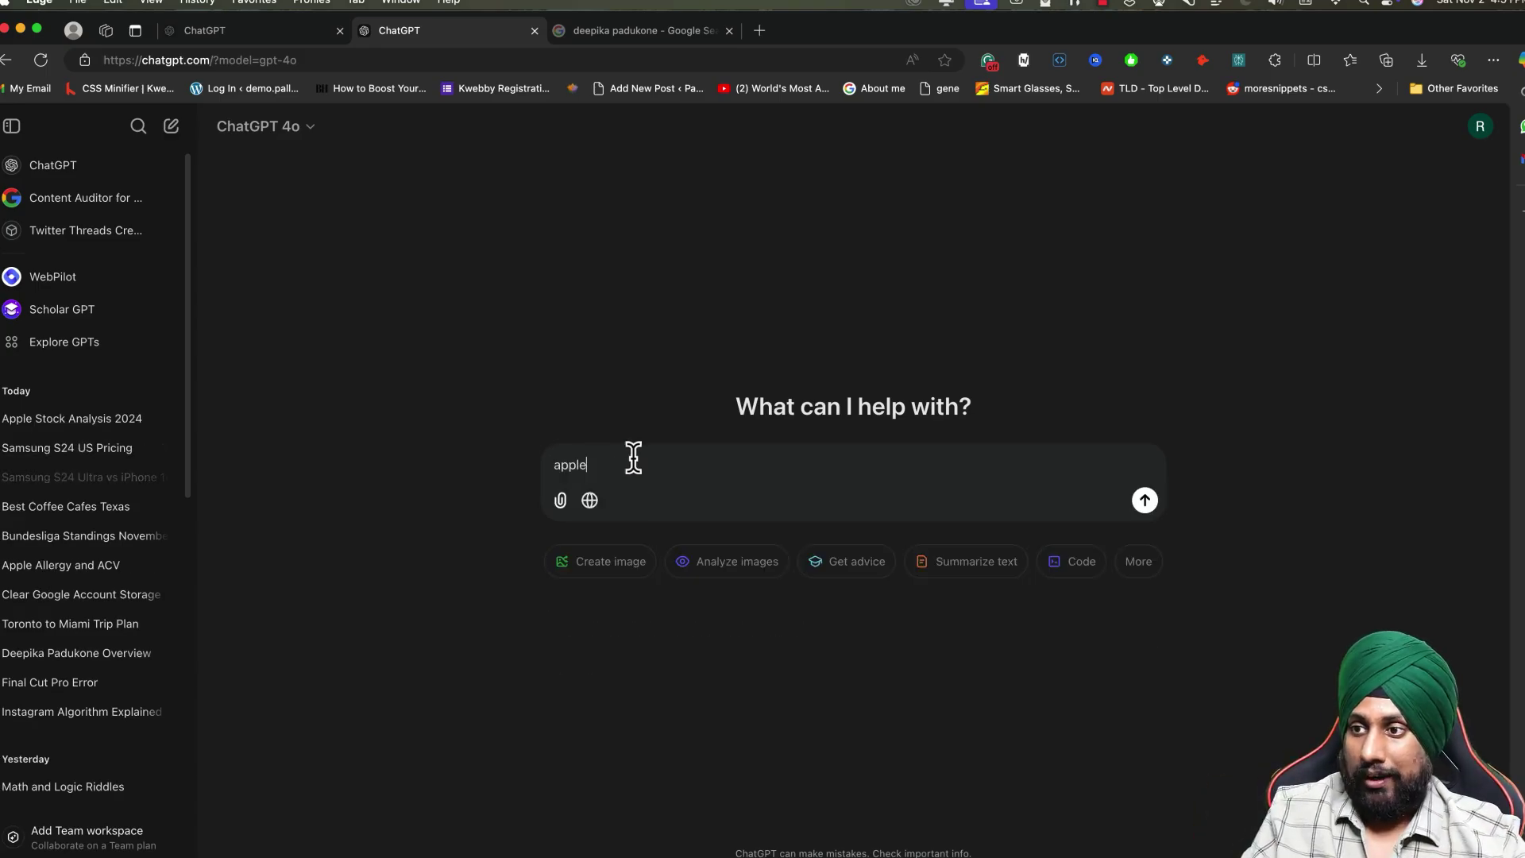
text( stock )
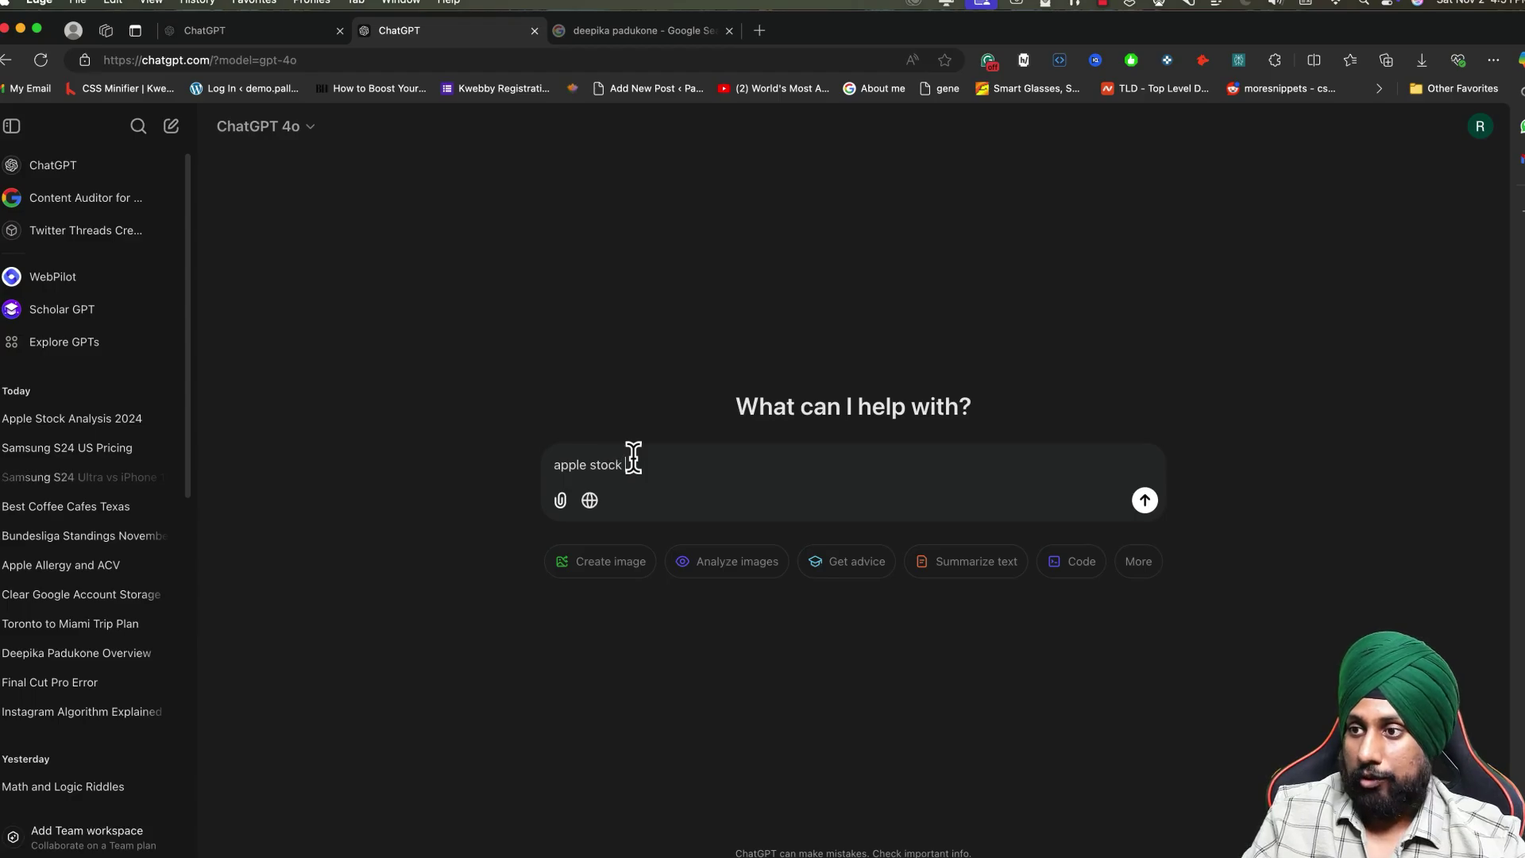
text(details)
key(Return)
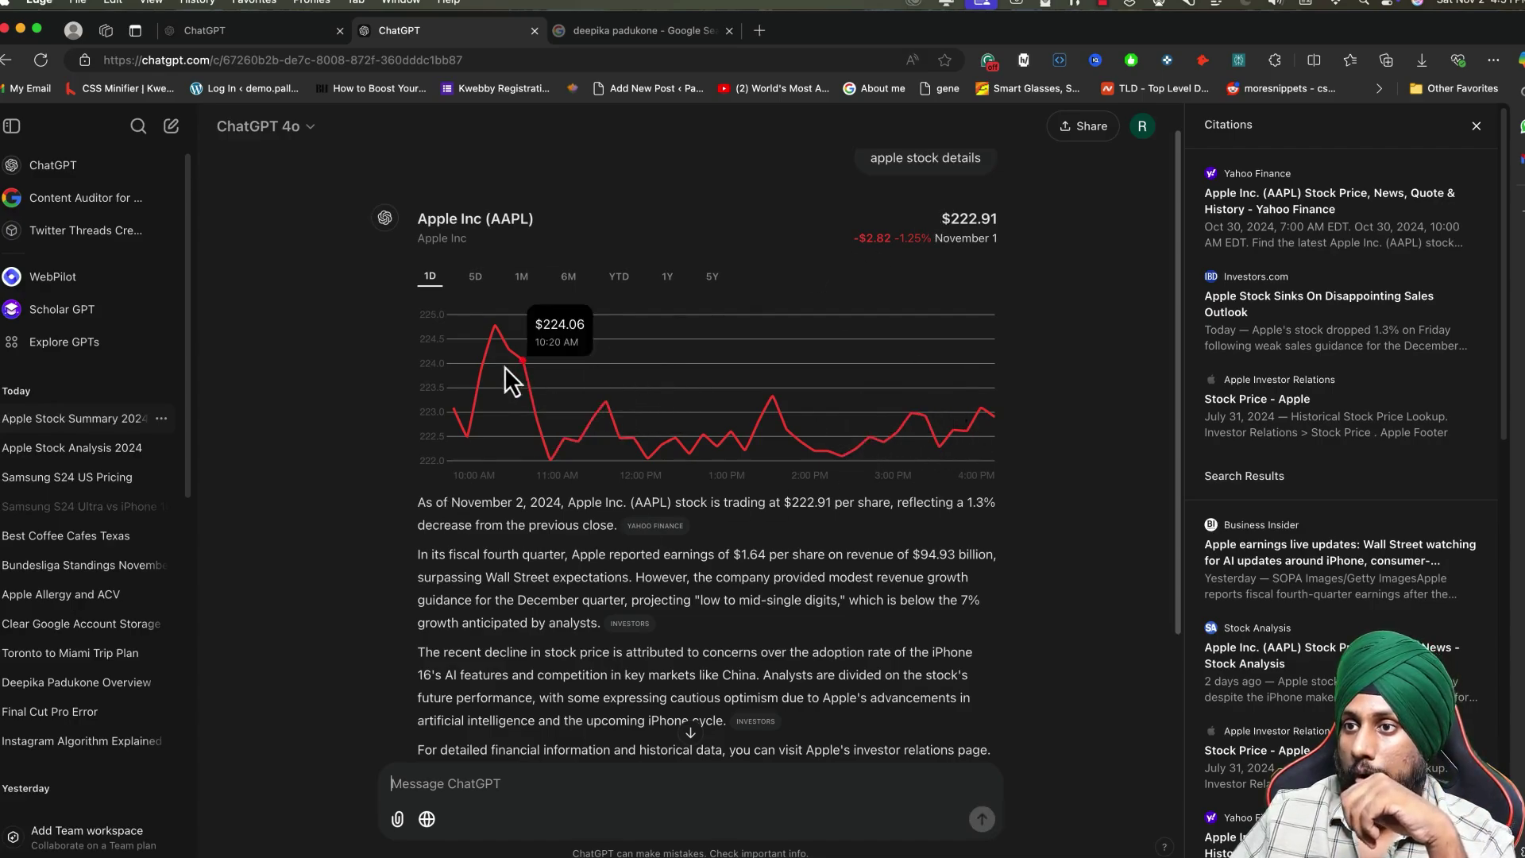
click(478, 279)
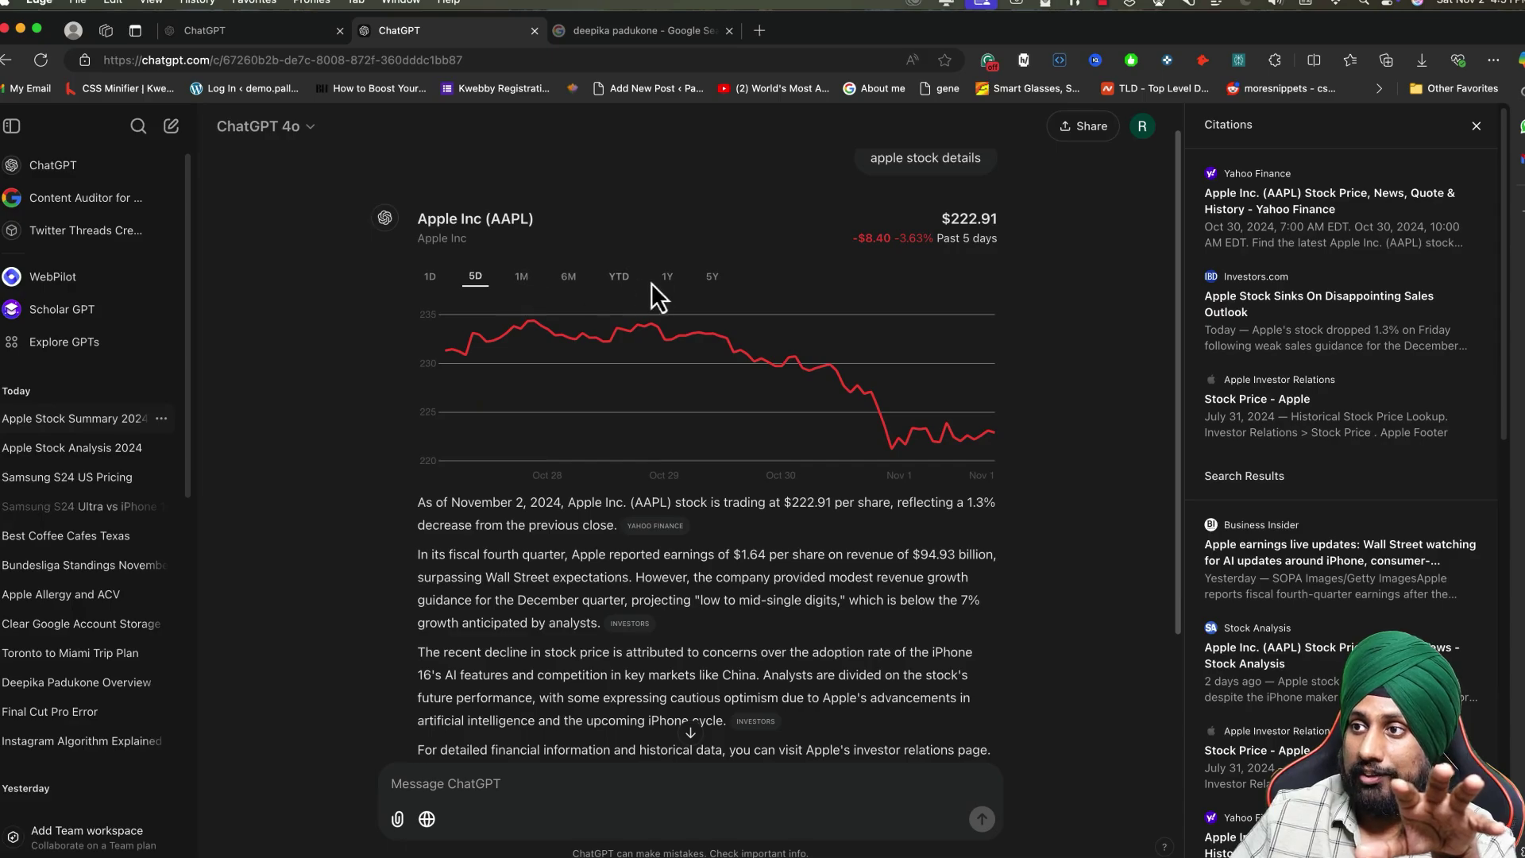
click(712, 280)
mouse_move(430, 446)
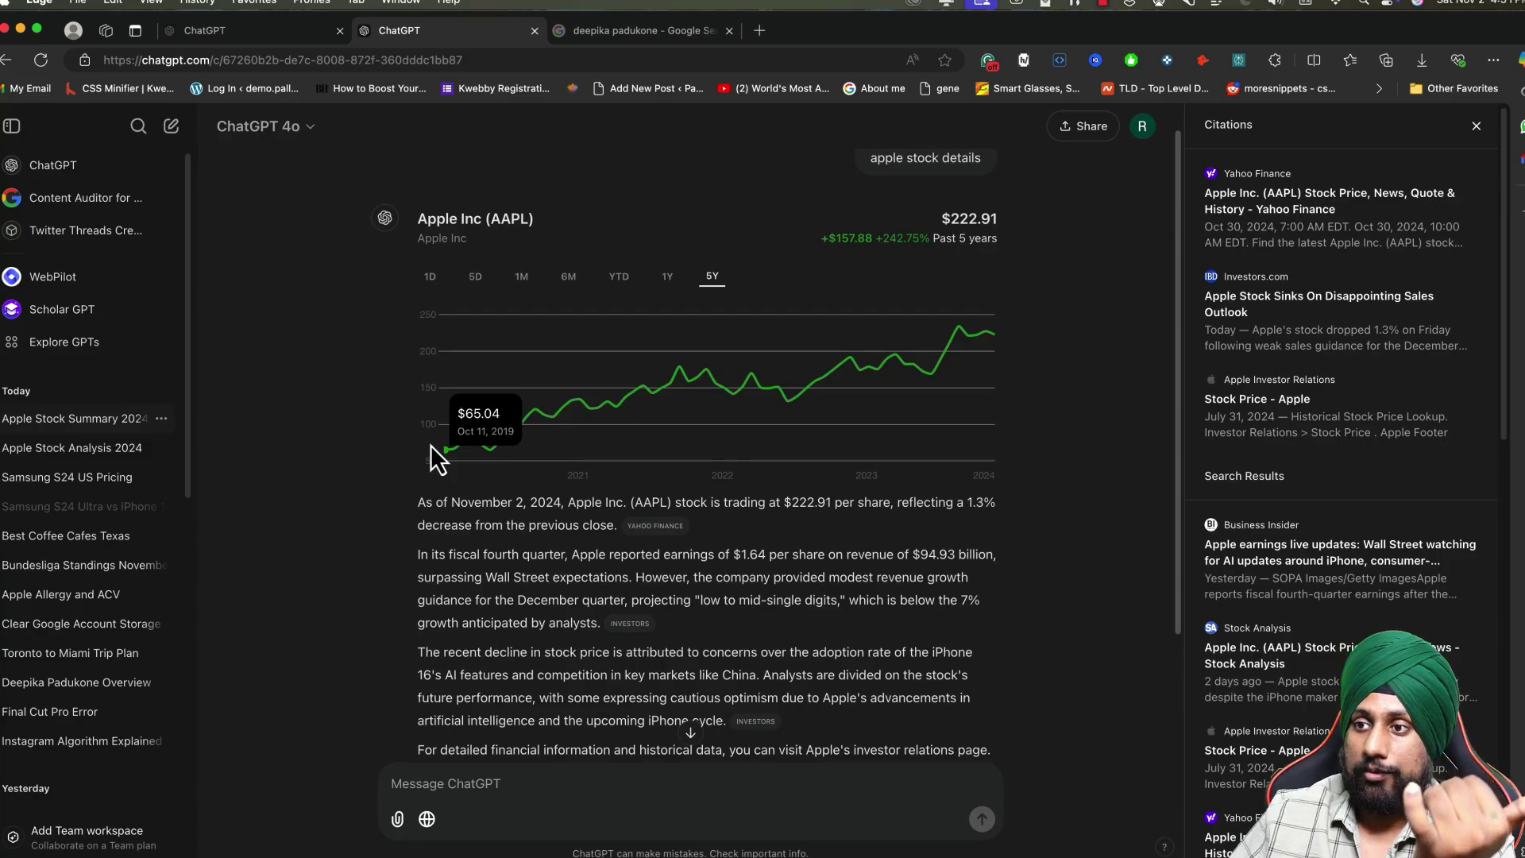
mouse_move(989, 336)
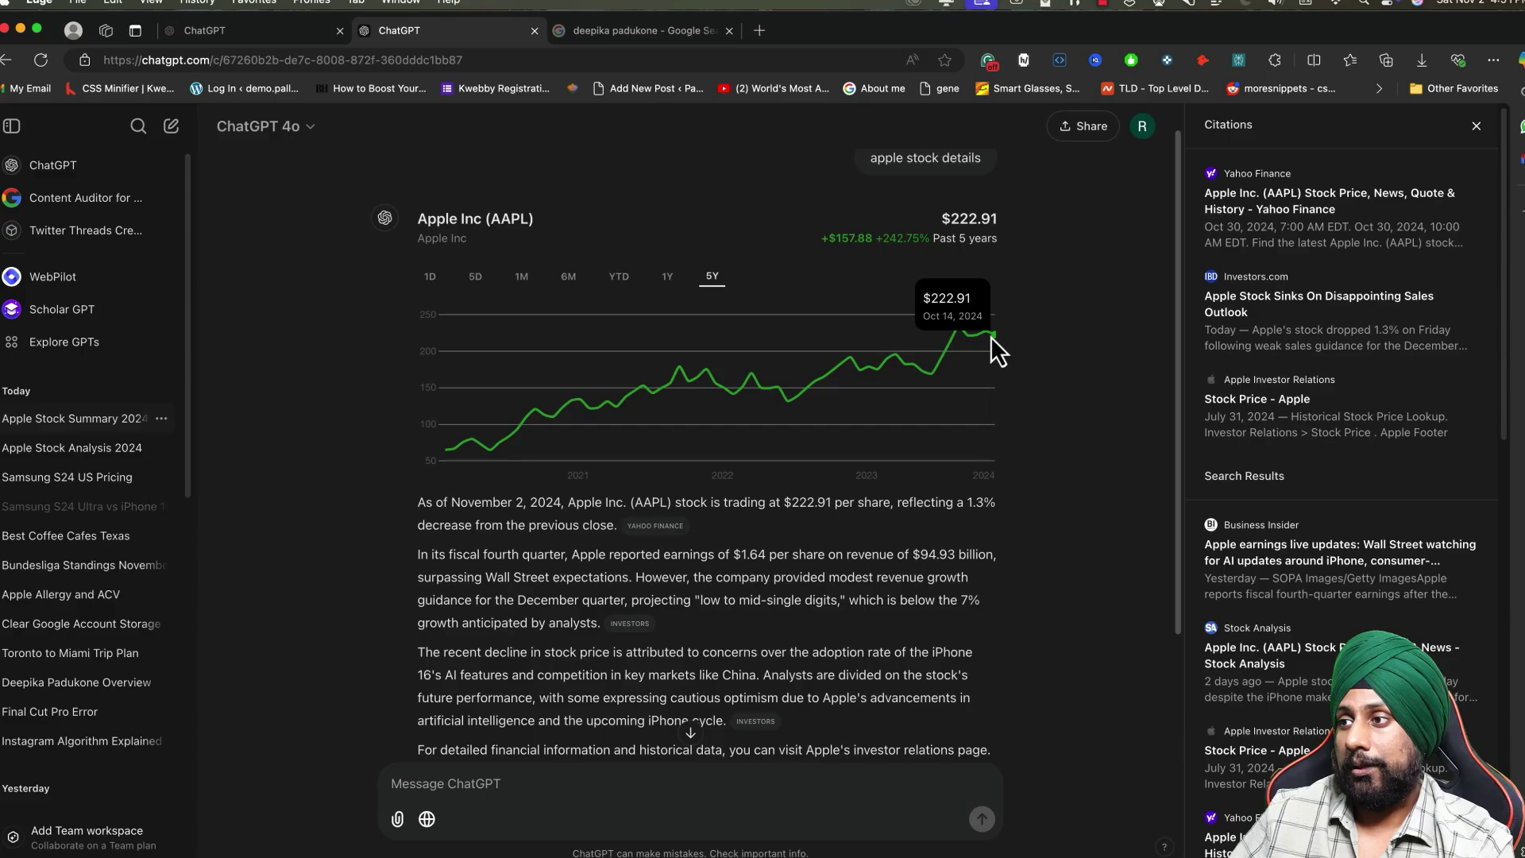
scroll(989, 336, down, 3)
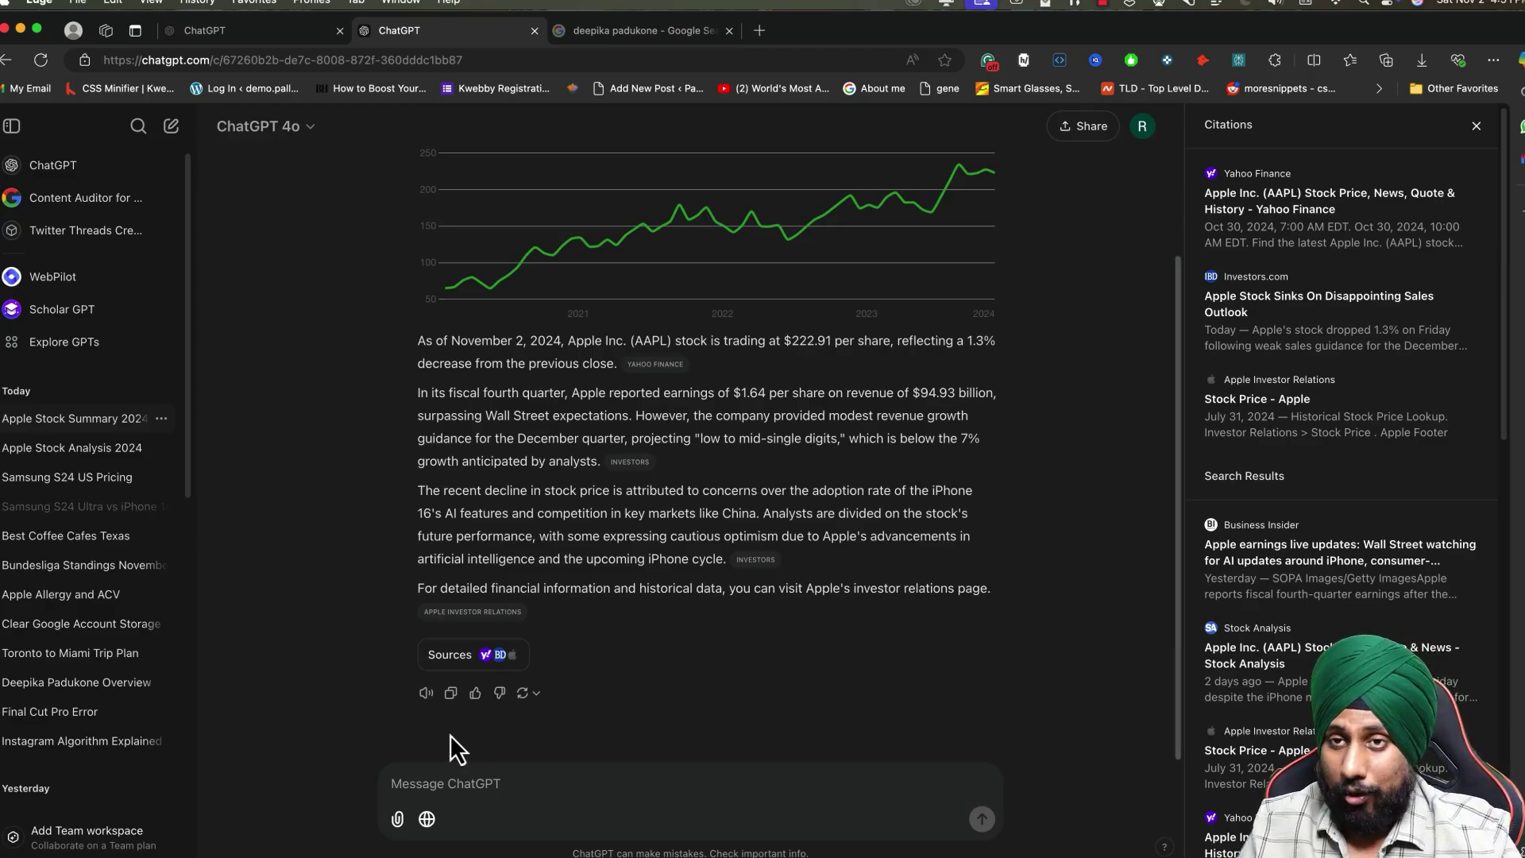
click(170, 125)
click(591, 500)
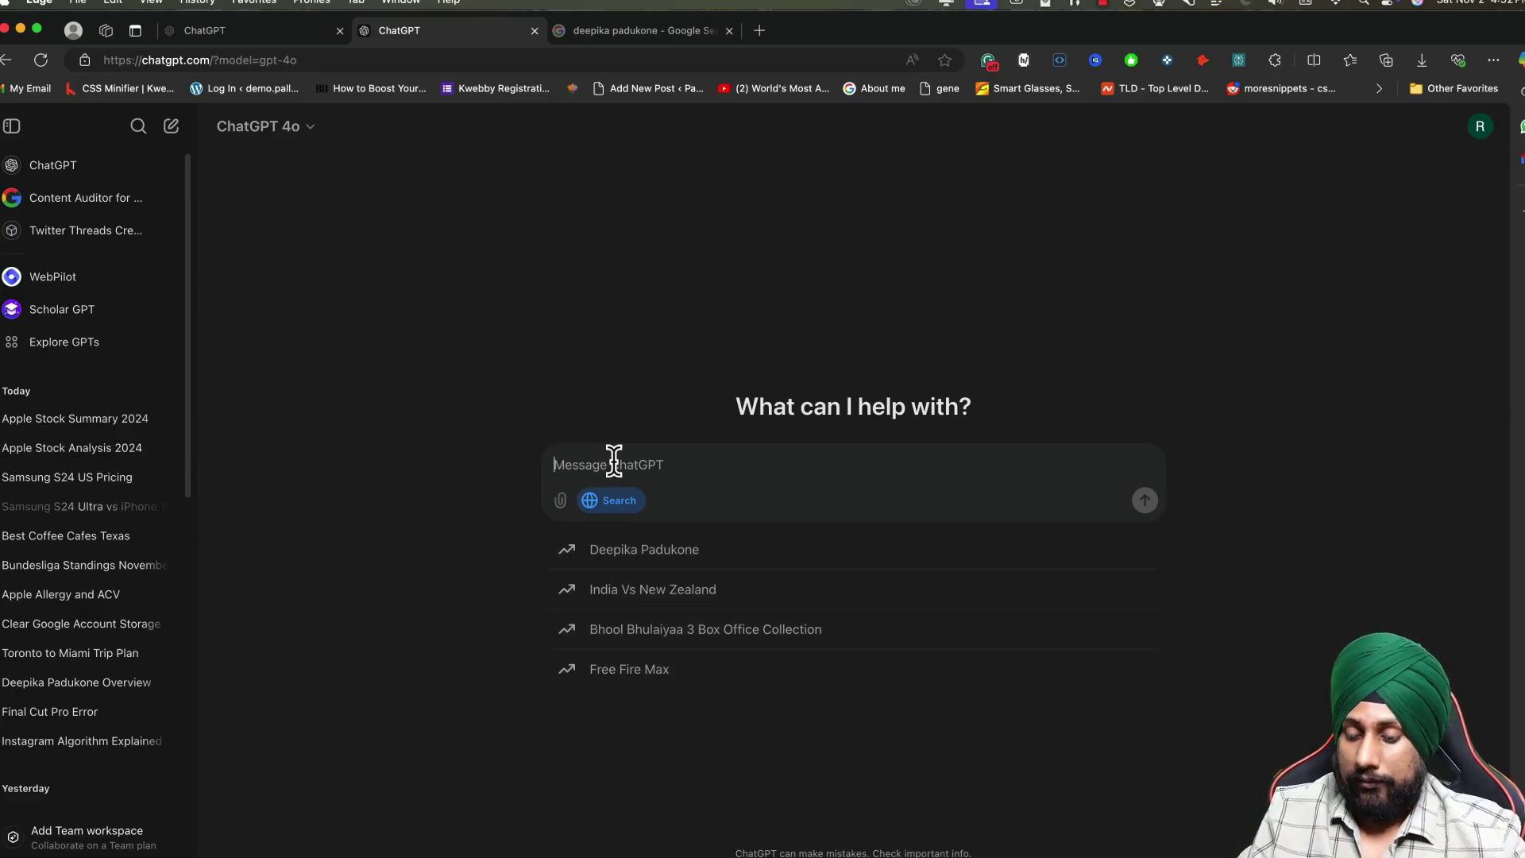
- Ask 'is there any new developments in AI' and highlight SearchGPT and ChatBIT in the cited reply
text(is ther)
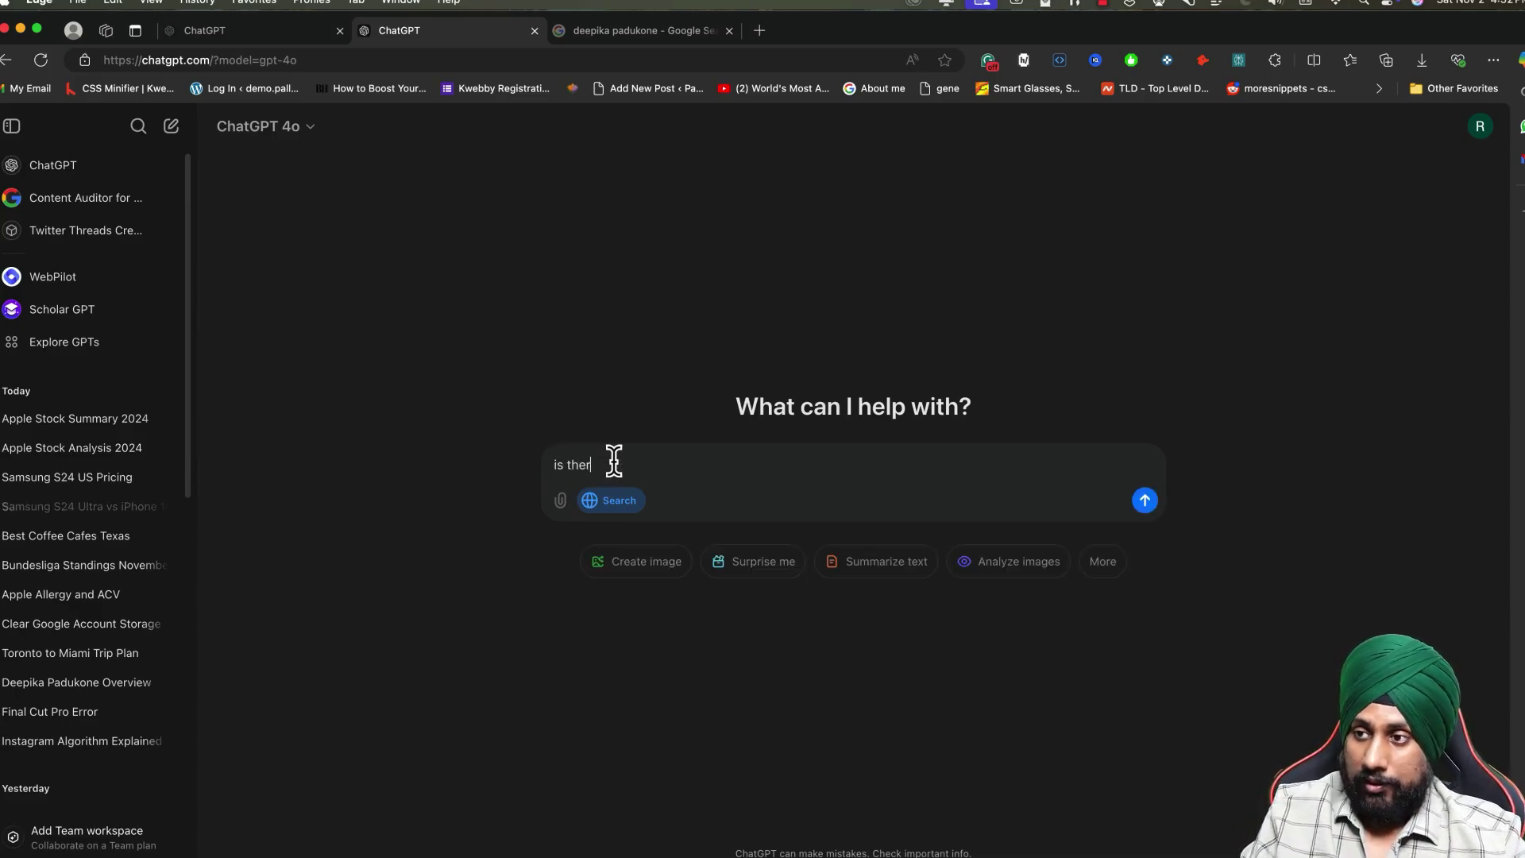
text(e any new develo)
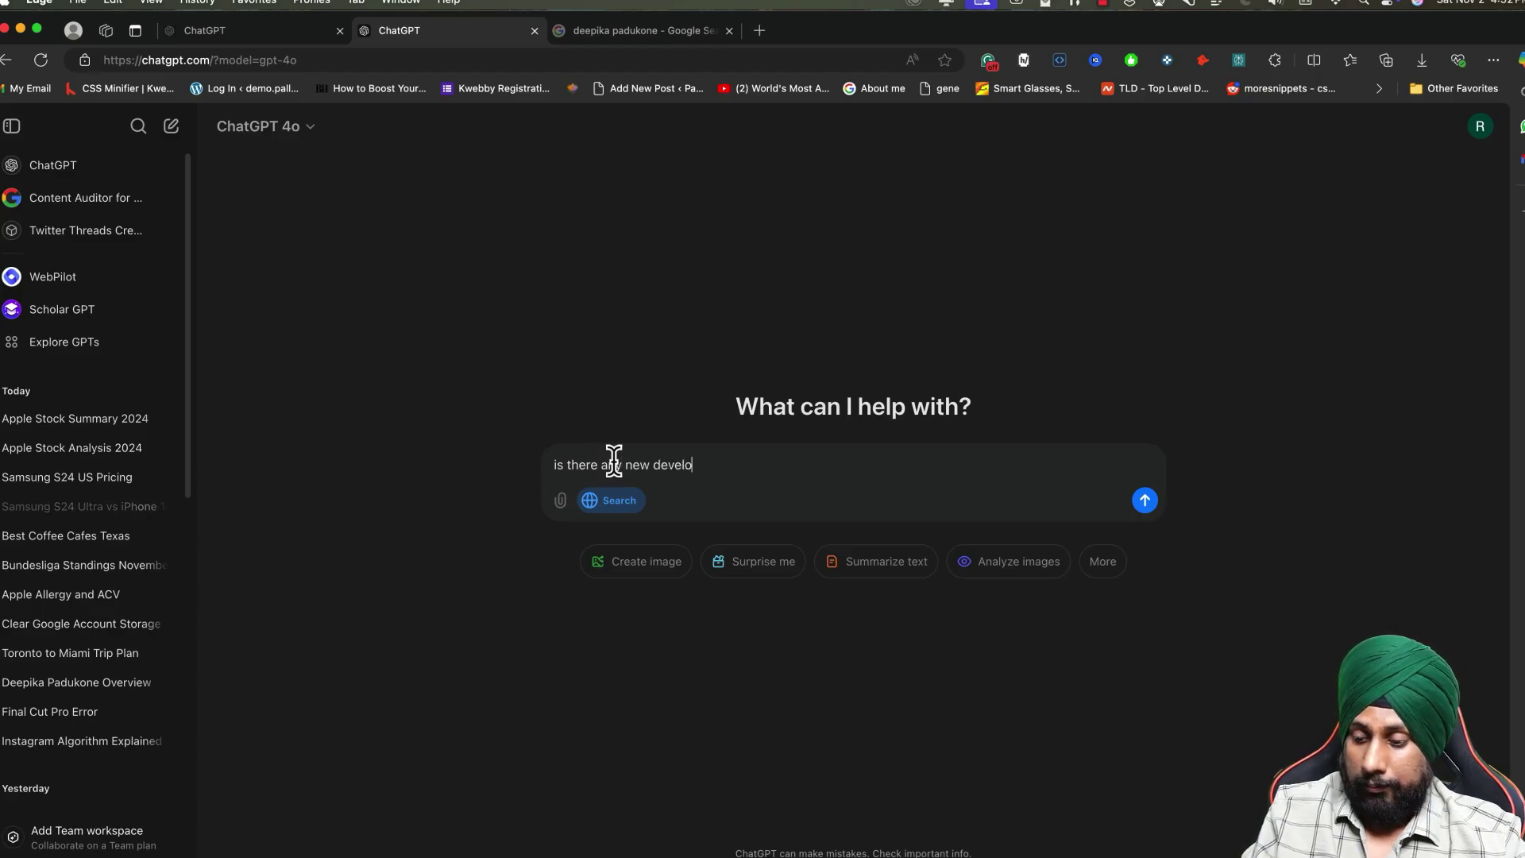
text(pments in AI)
key(Return)
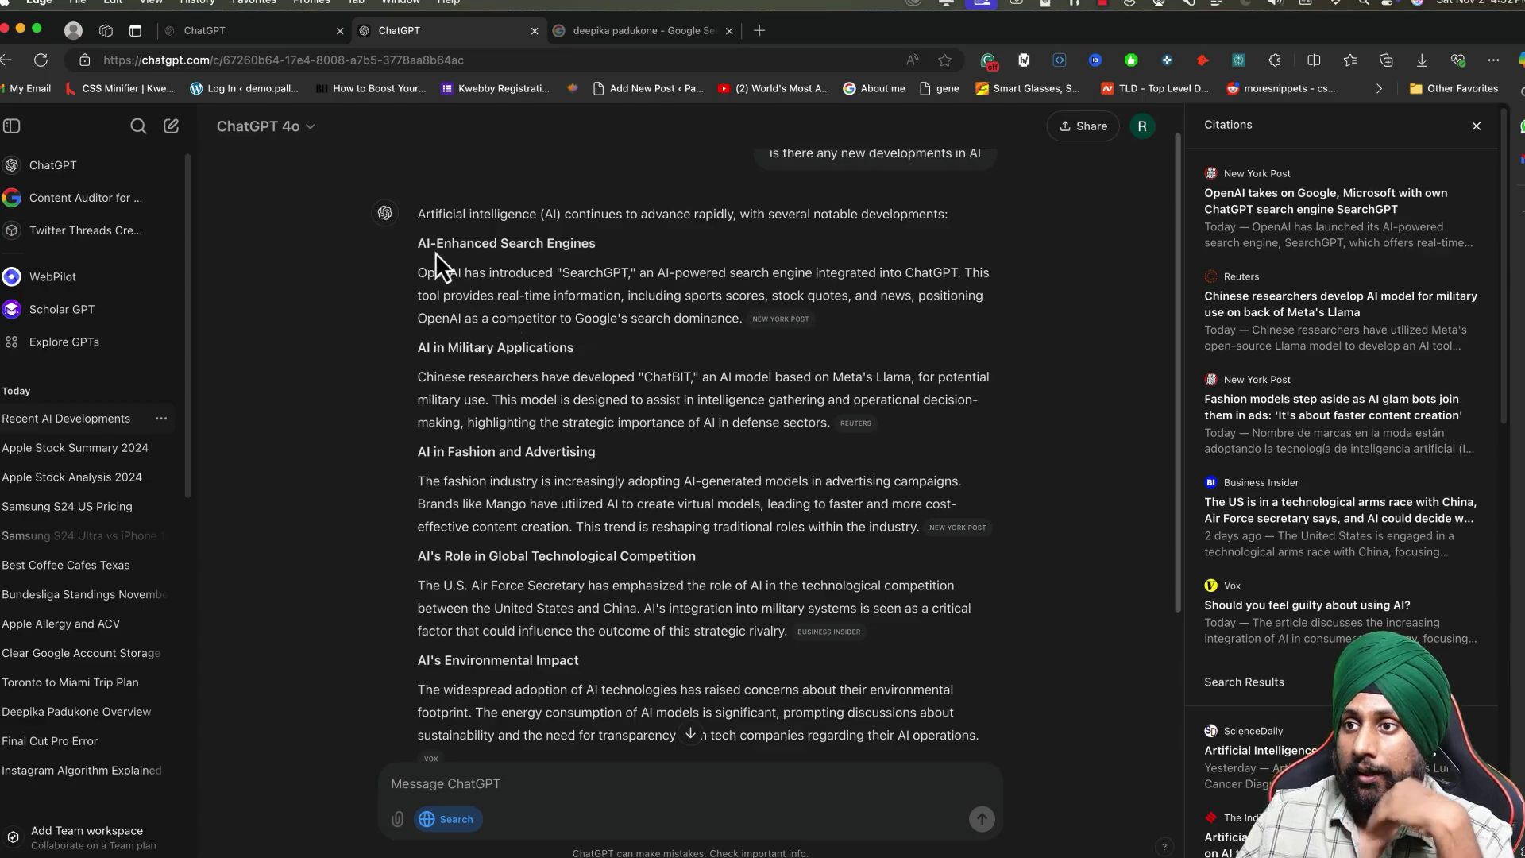
double_click(592, 272)
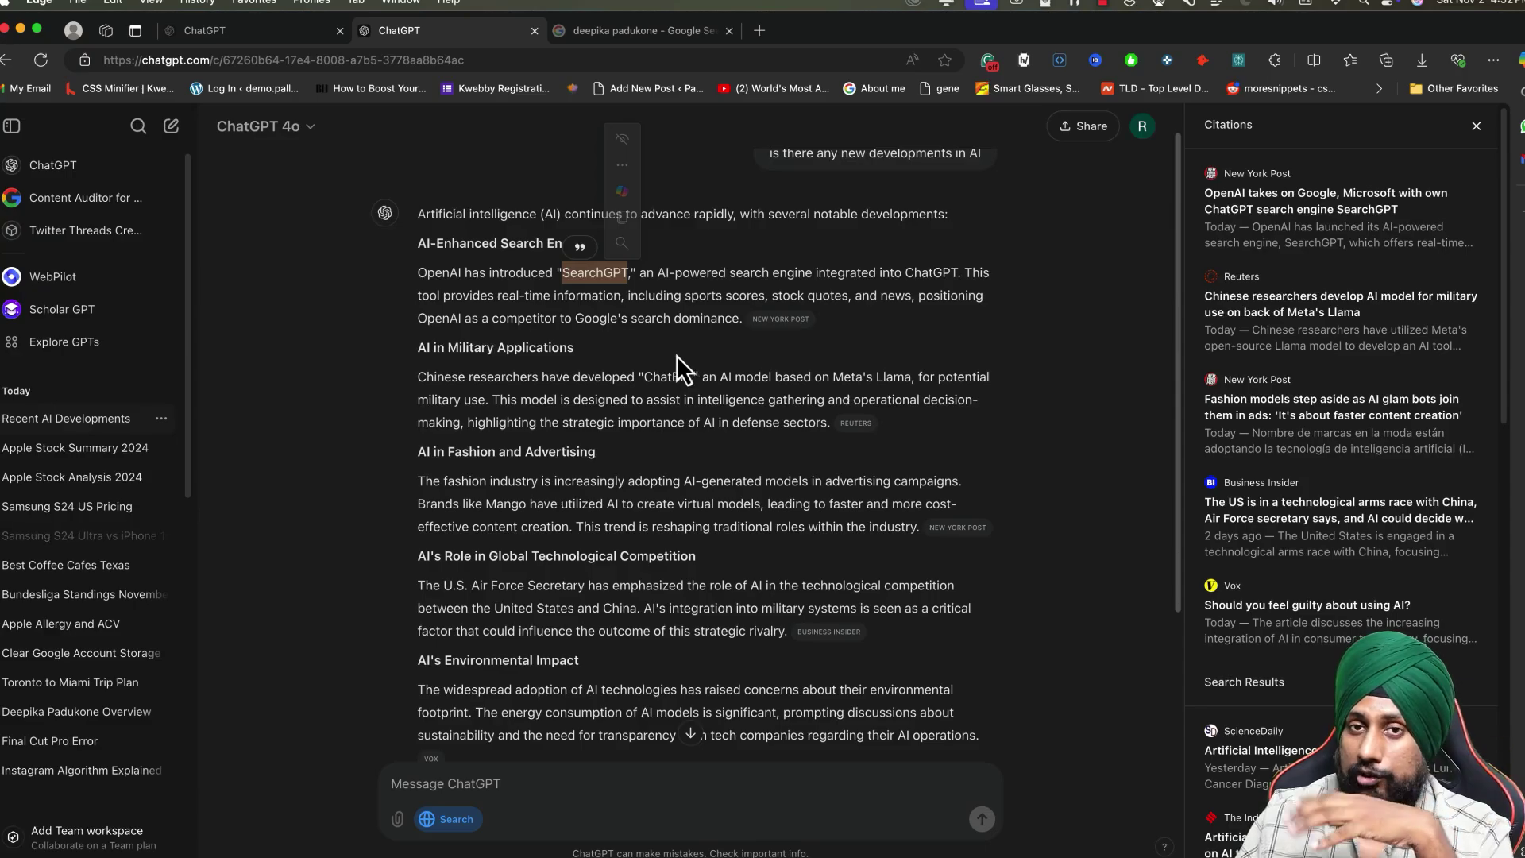
drag(419, 347, 575, 359)
click(739, 381)
double_click(669, 377)
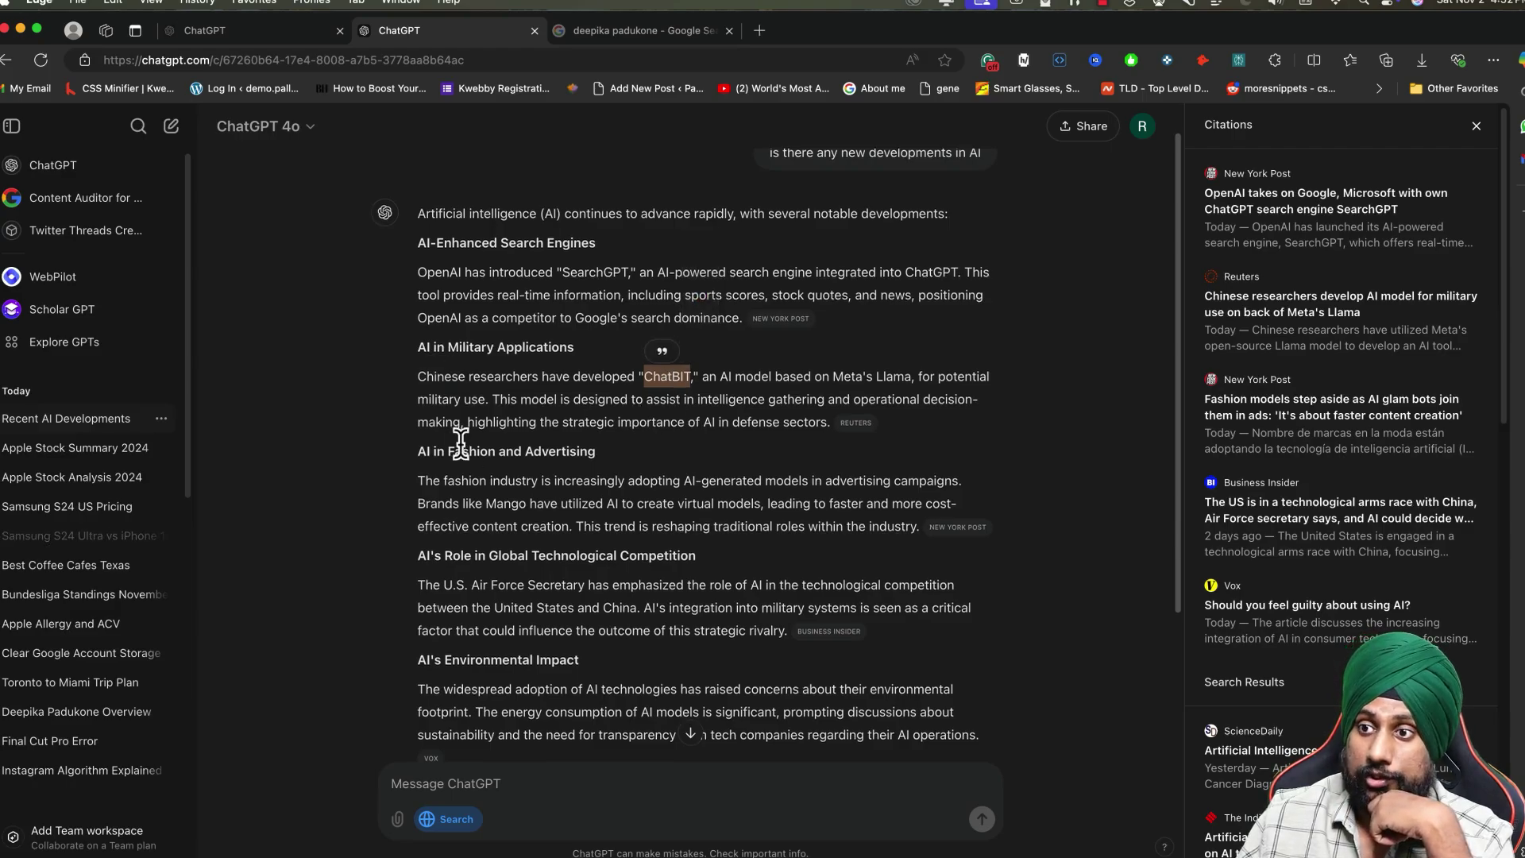
- Select the AI in Military Applications heading and its paragraph in the reply
scroll(555, 409, down, 3)
scroll(555, 409, down, 1)
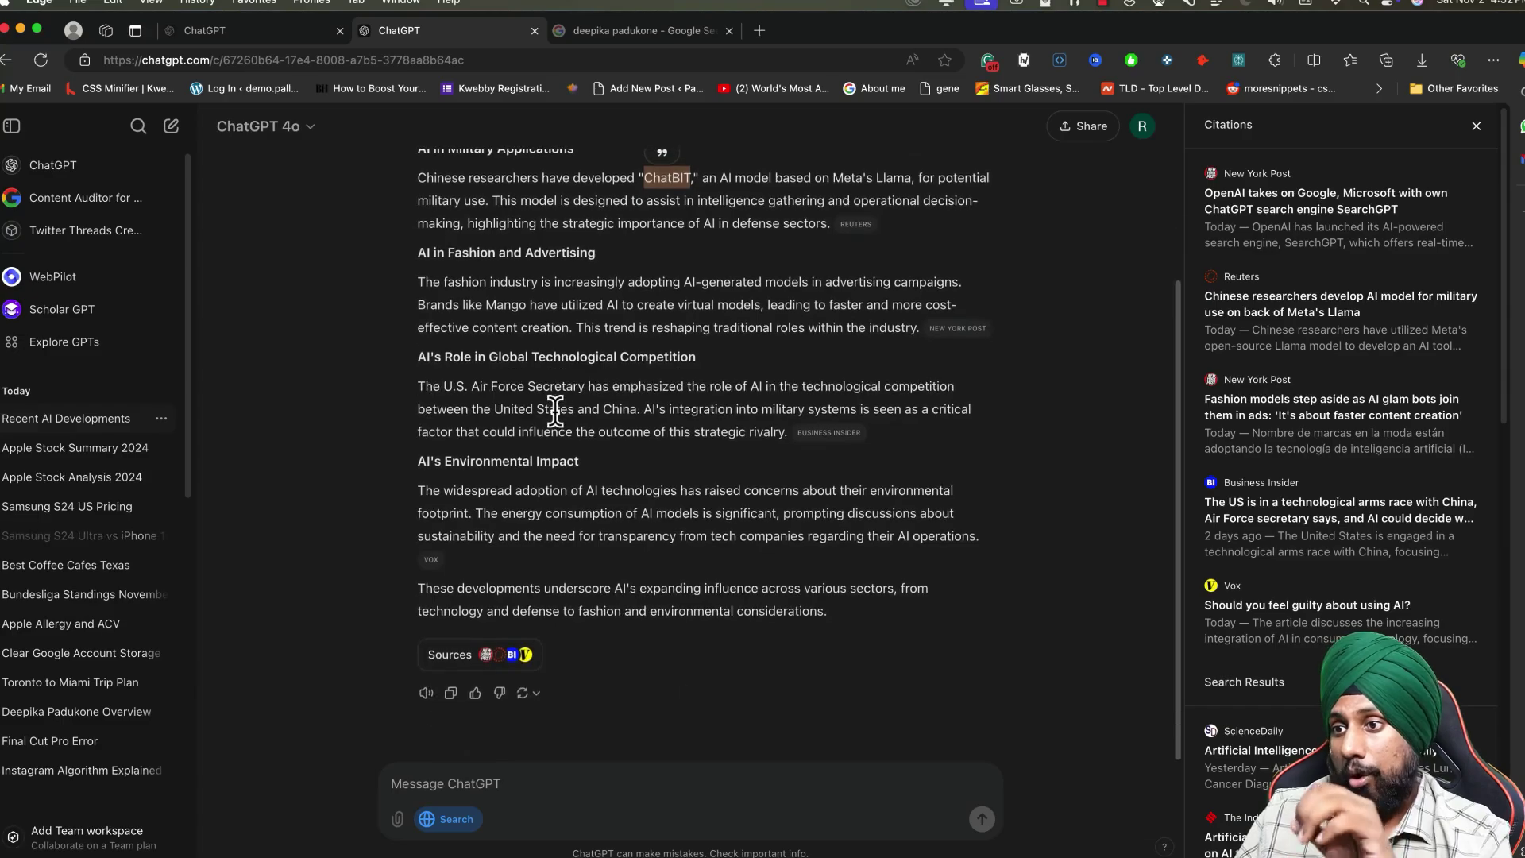
click(528, 773)
text(m)
key(BackSpace)
scroll(607, 587, up, 5)
drag(417, 373, 830, 447)
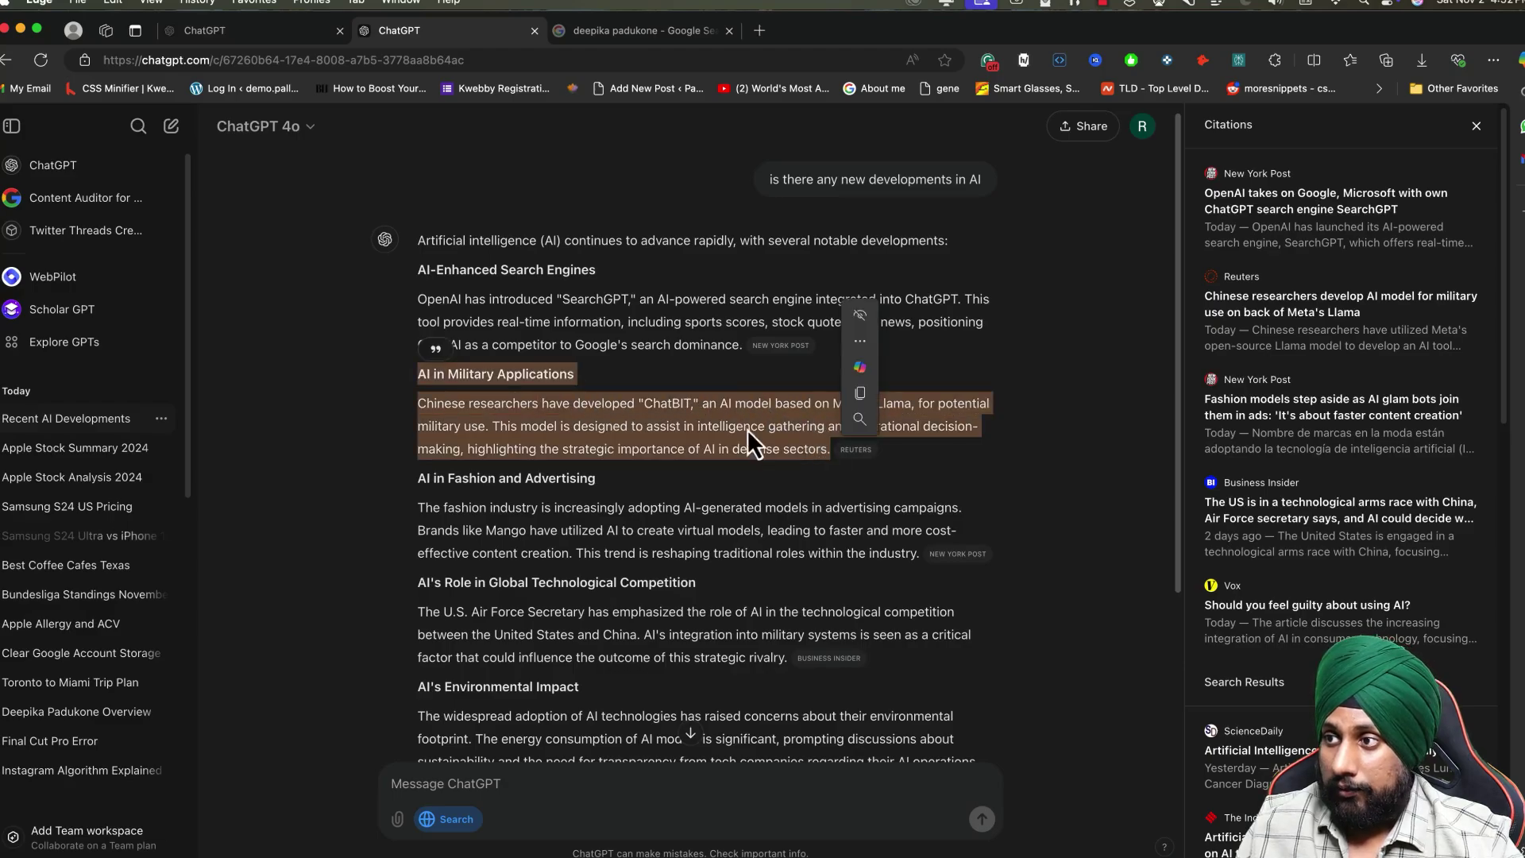
- Quote the military applications passage and ask 'provide more informatioon'
click(436, 350)
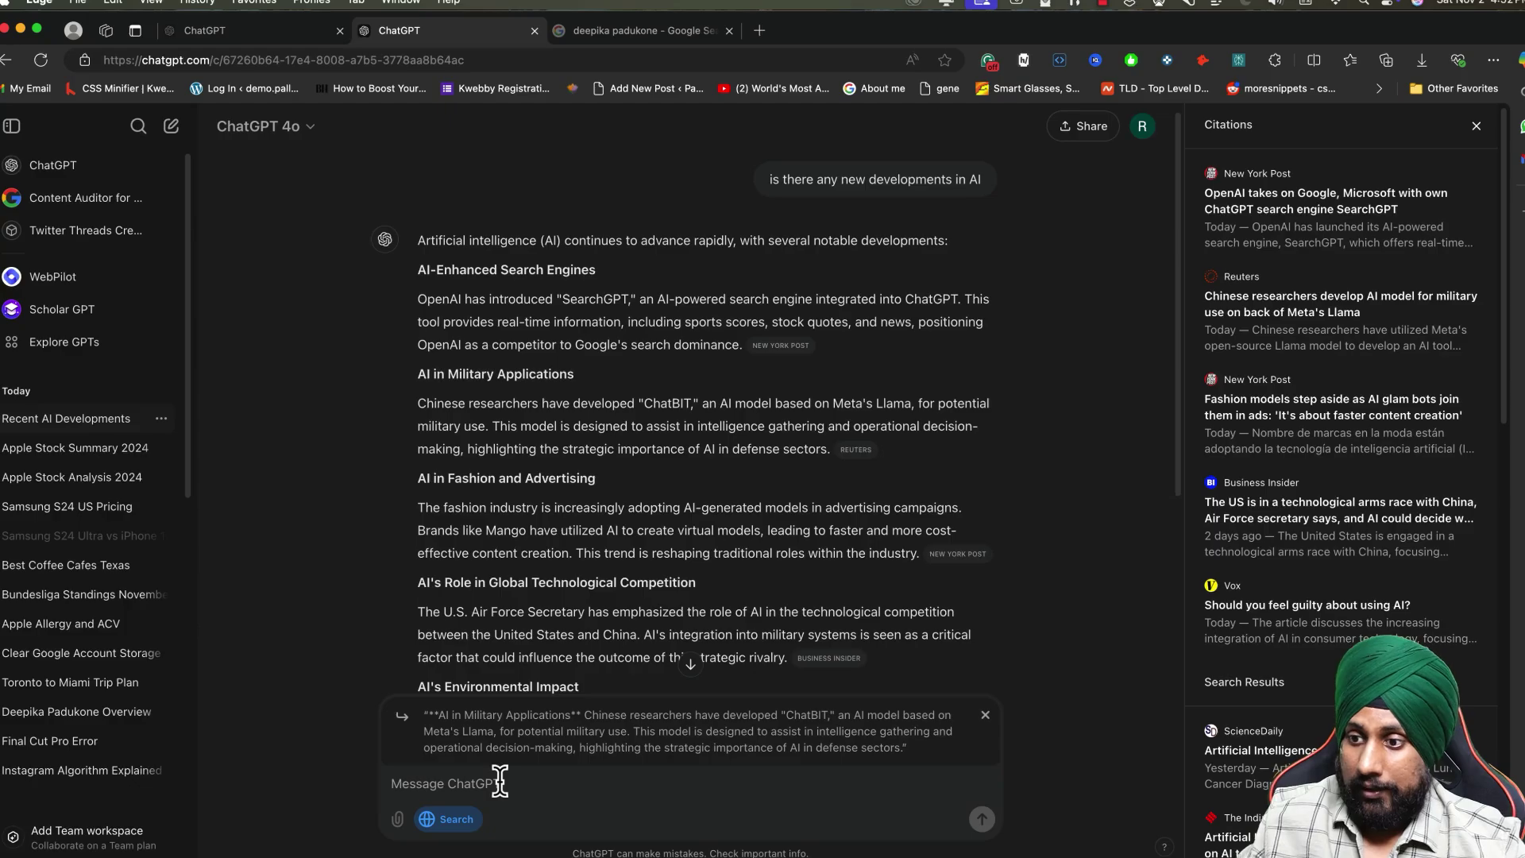
text(wi)
key(BackSpace)
key(BackSpace)
text(provide more informatioon)
key(Return)
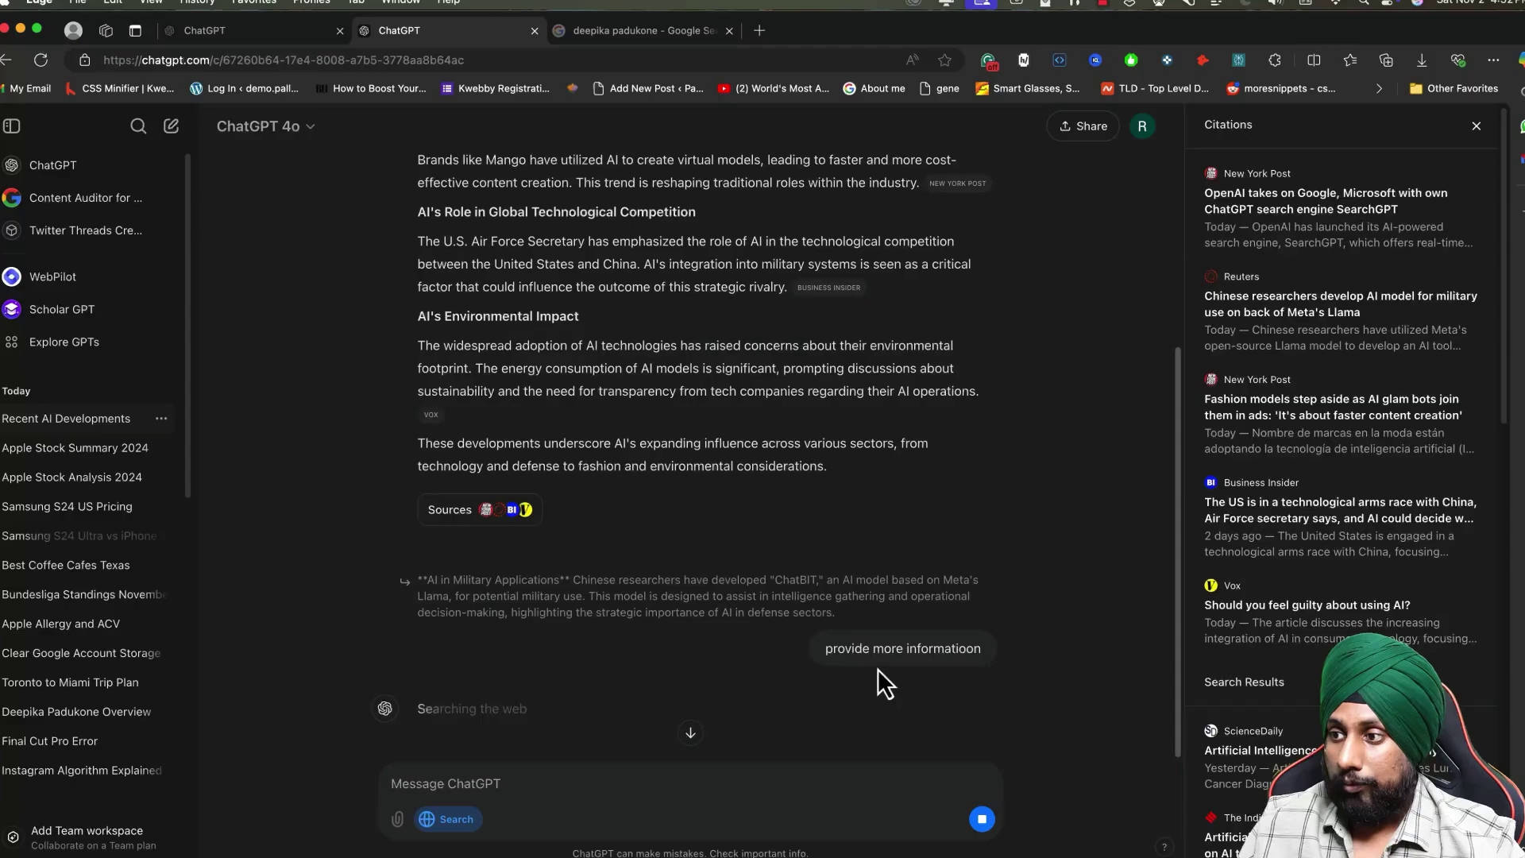
- Read the detailed ChatBIT answer, then start a new empty chat
scroll(565, 669, down, 2)
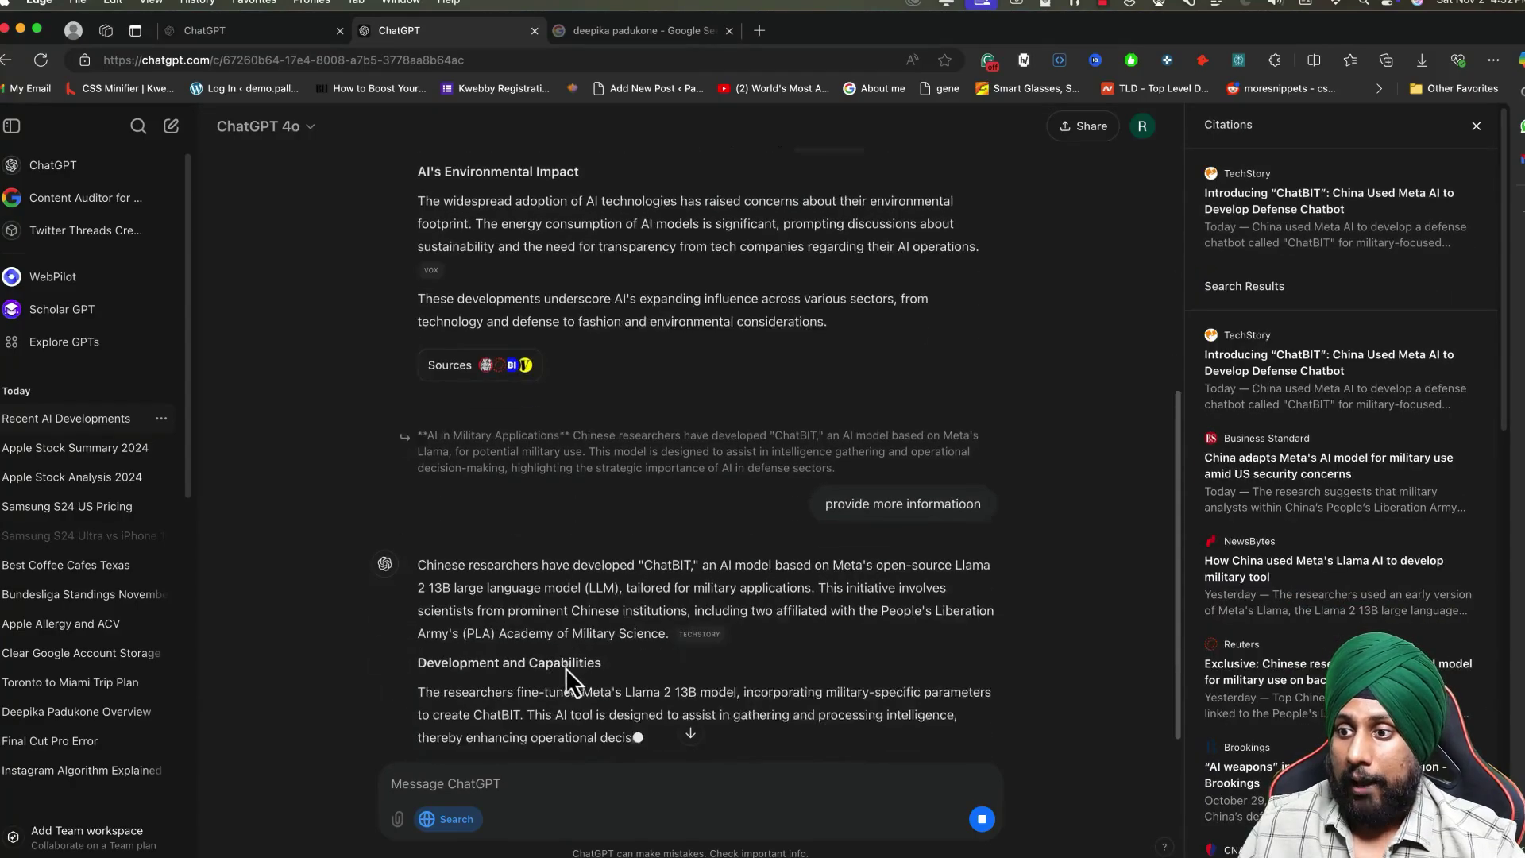
scroll(566, 669, down, 2)
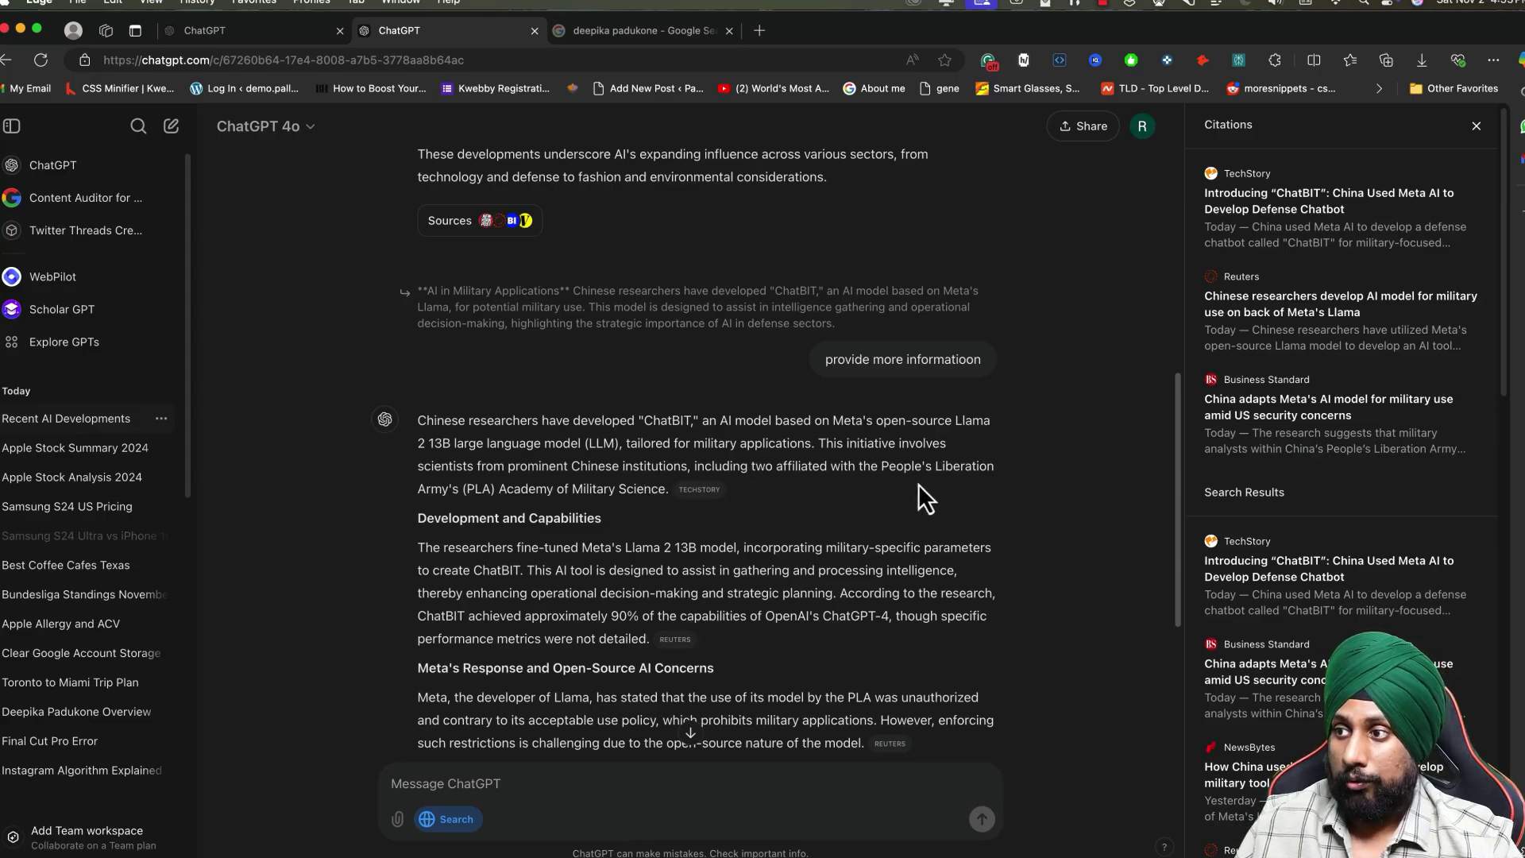
scroll(527, 637, down, 5)
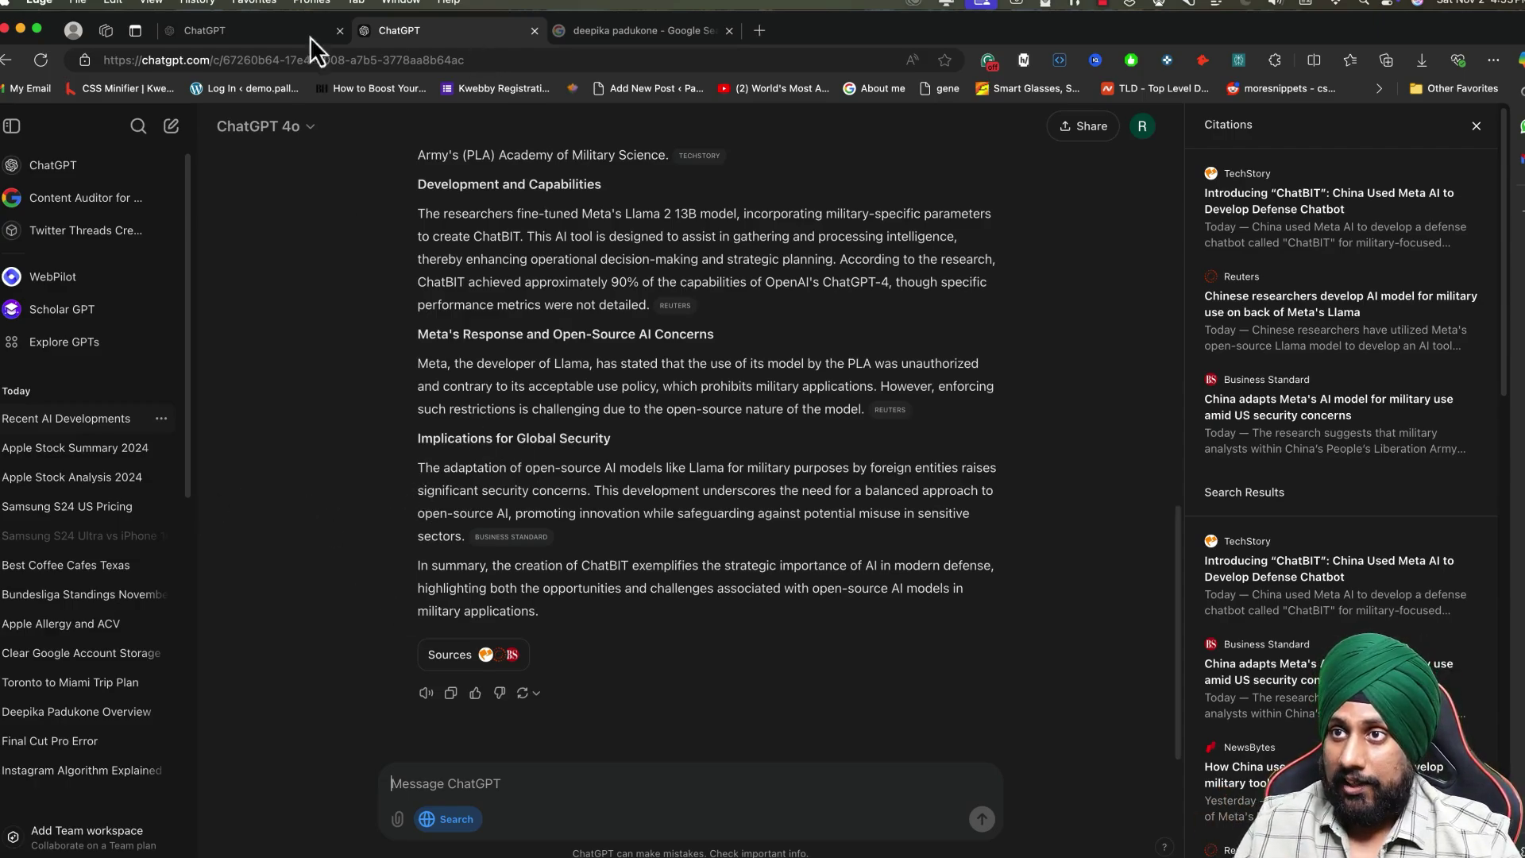
click(171, 127)
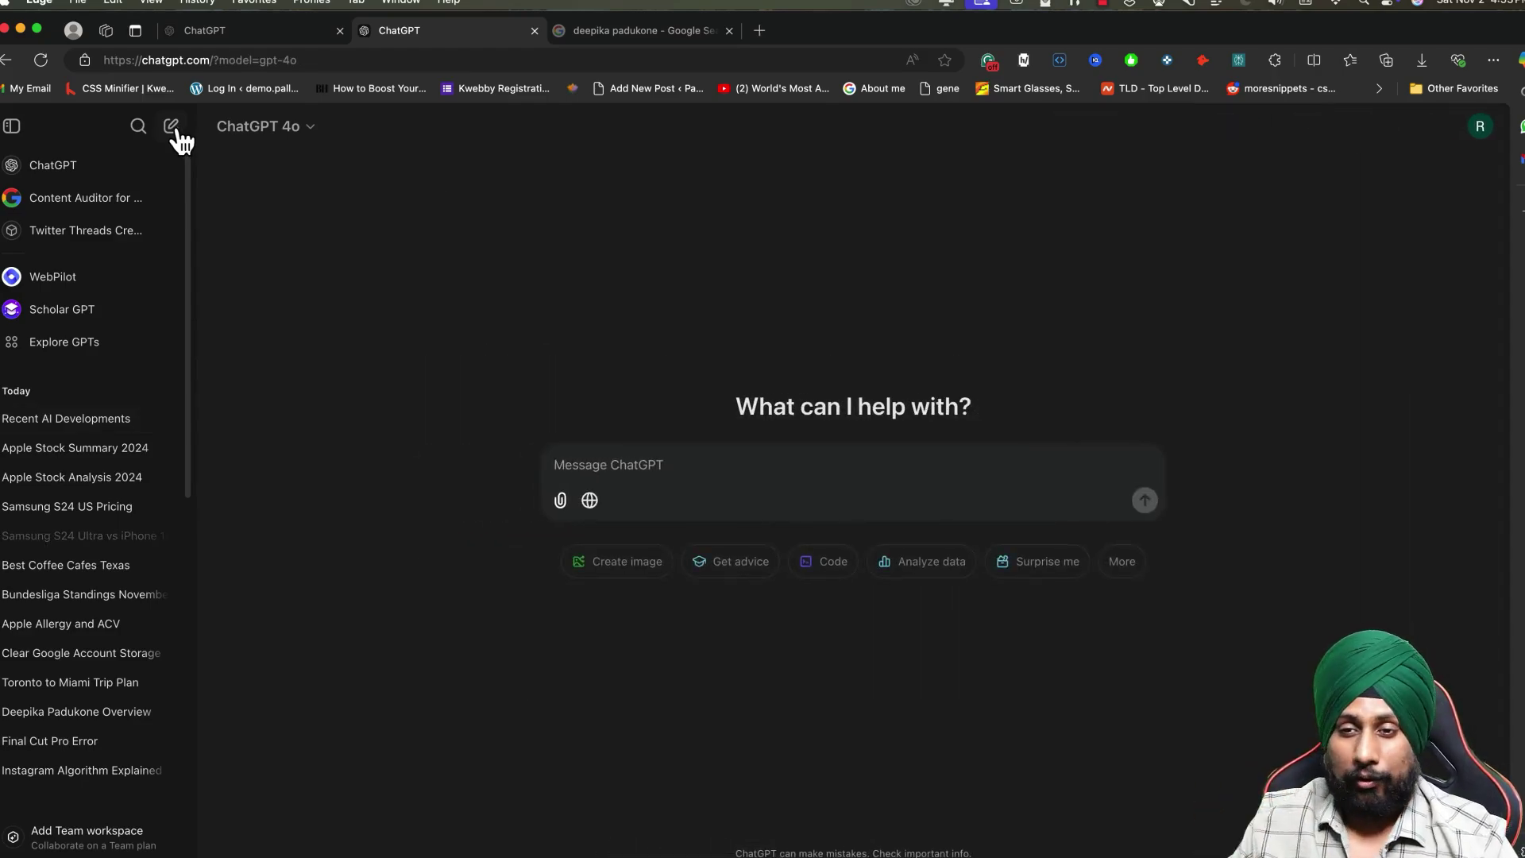
- Send the pasted 'CurrentVersion.fcpevent could not be opened' Final Cut Pro error with web search on
click(251, 40)
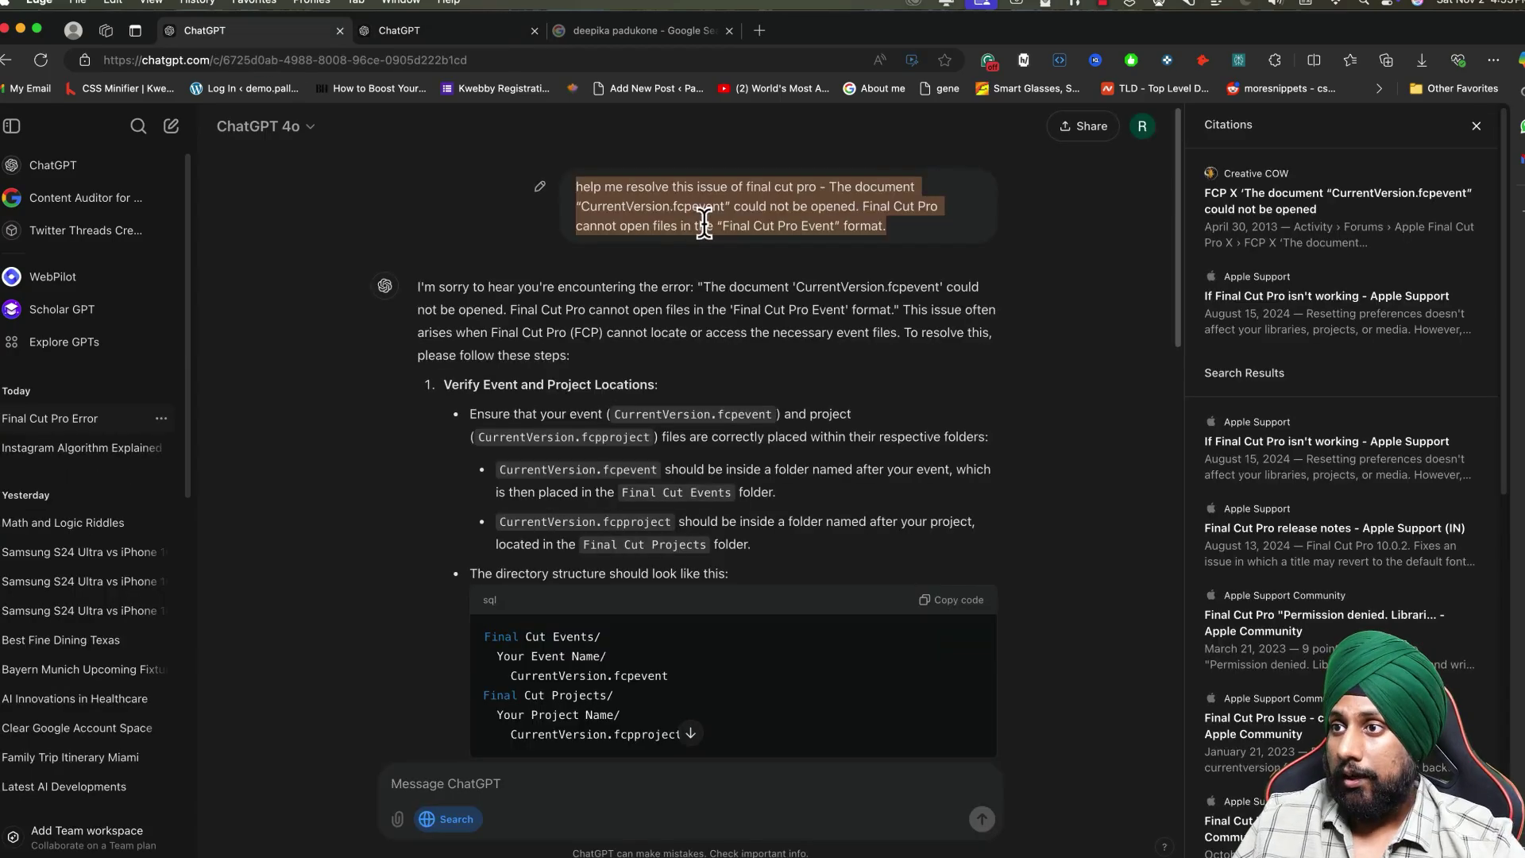
click(431, 37)
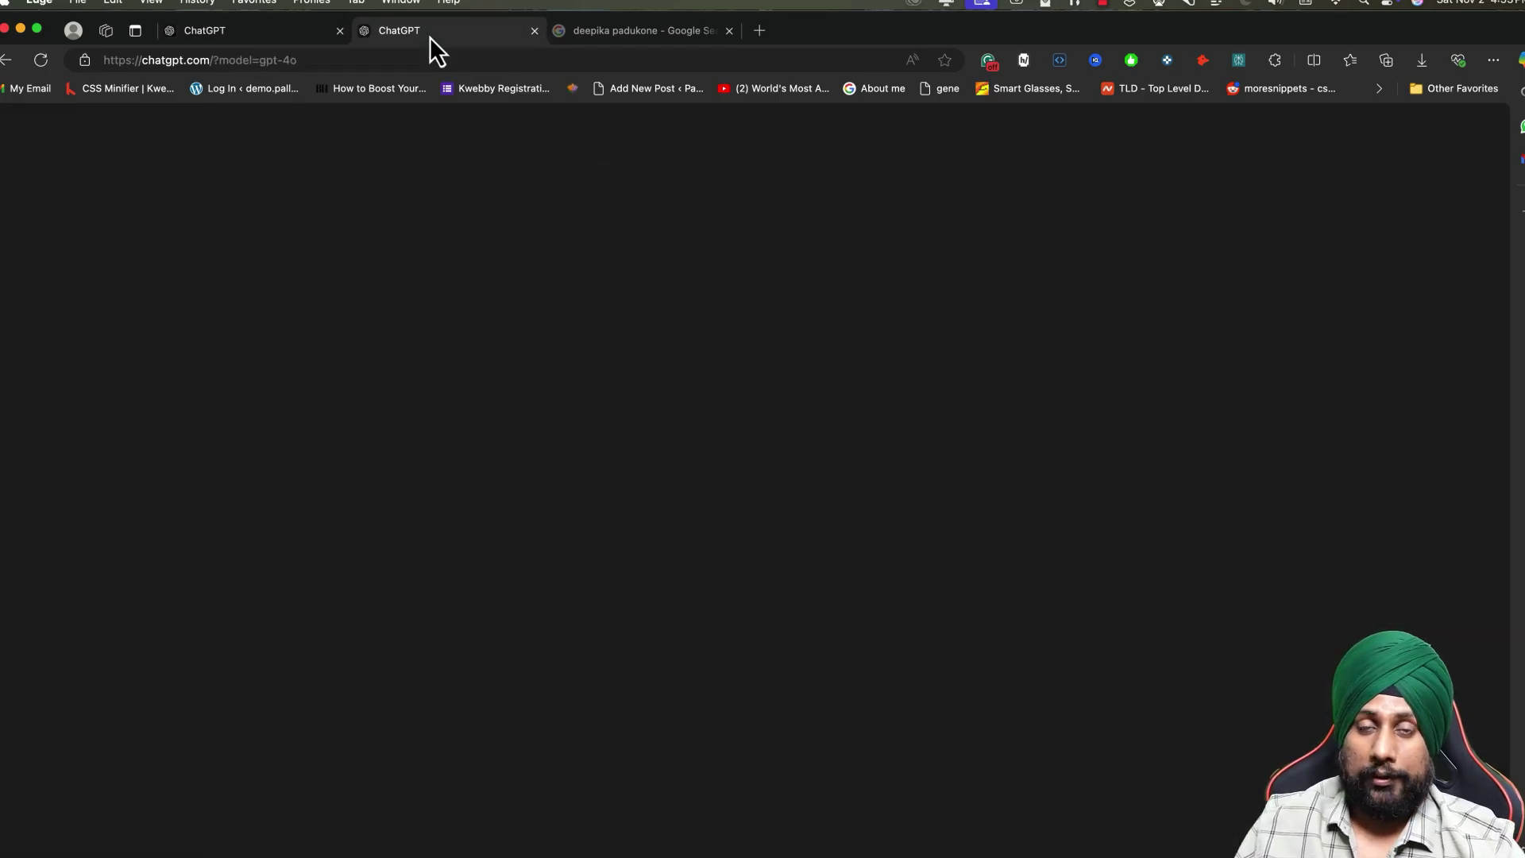
text(help me resolve this issue of final cut pro - The document "CurrentVersion.fcpevent" could not be opened. Final Cut Pro cannot open files in the "Final Cut Pro Event" format.)
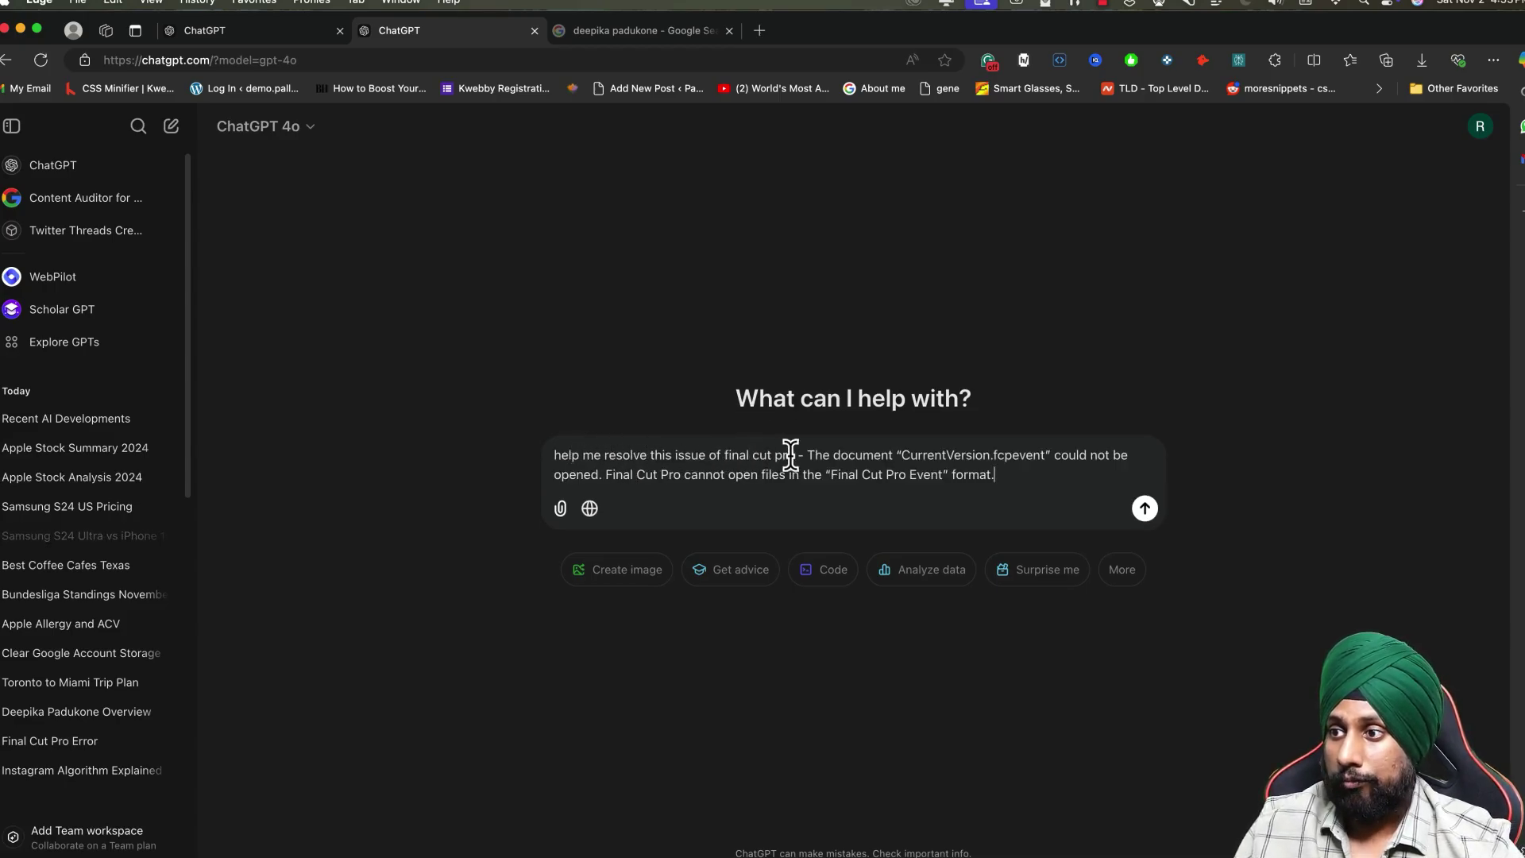
drag(804, 454, 951, 475)
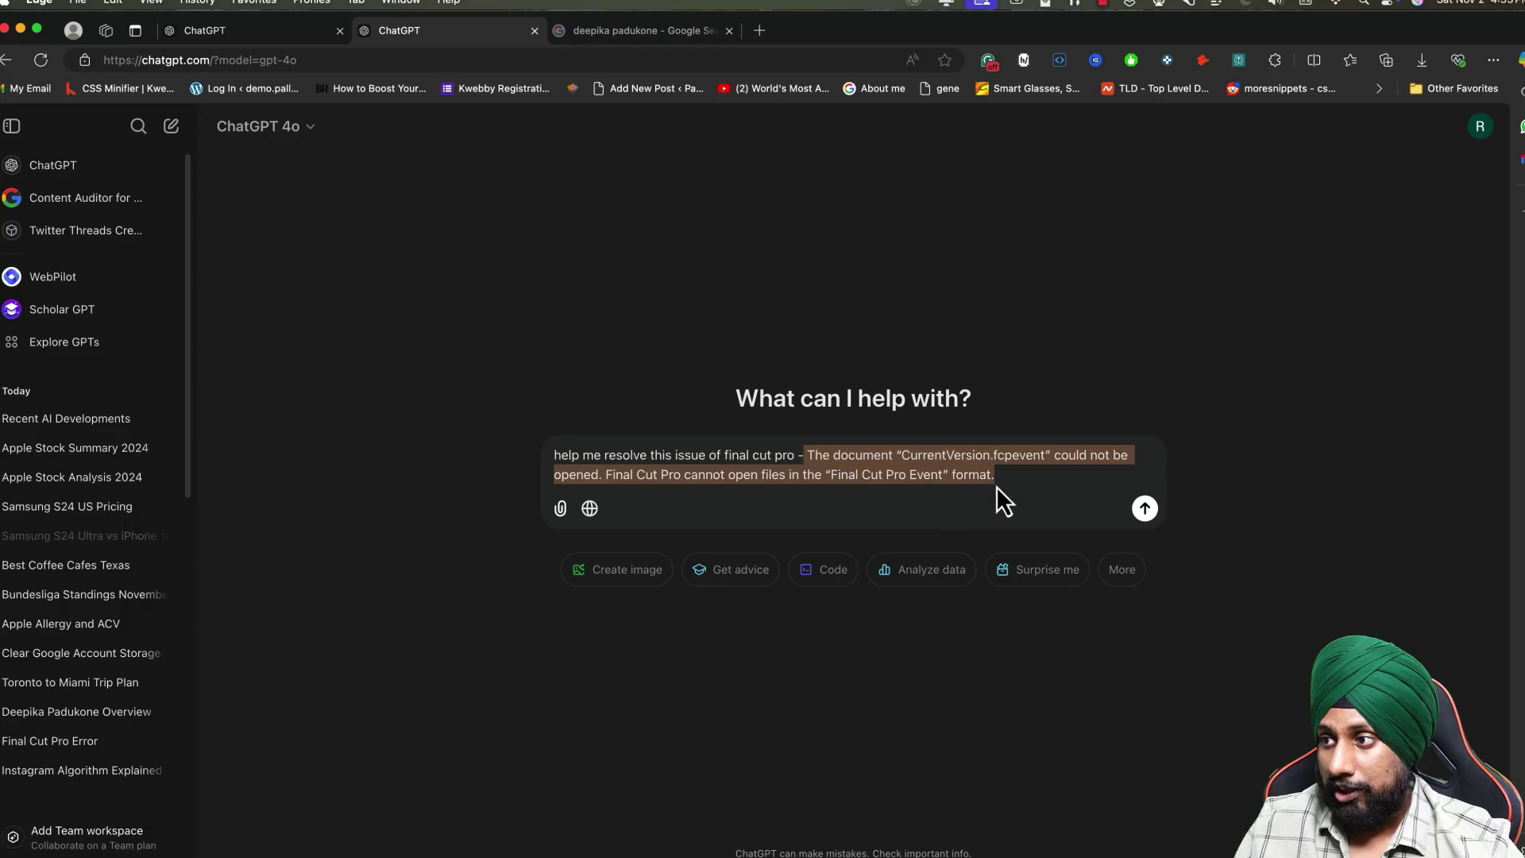
key(Return)
key(super+bracketleft)
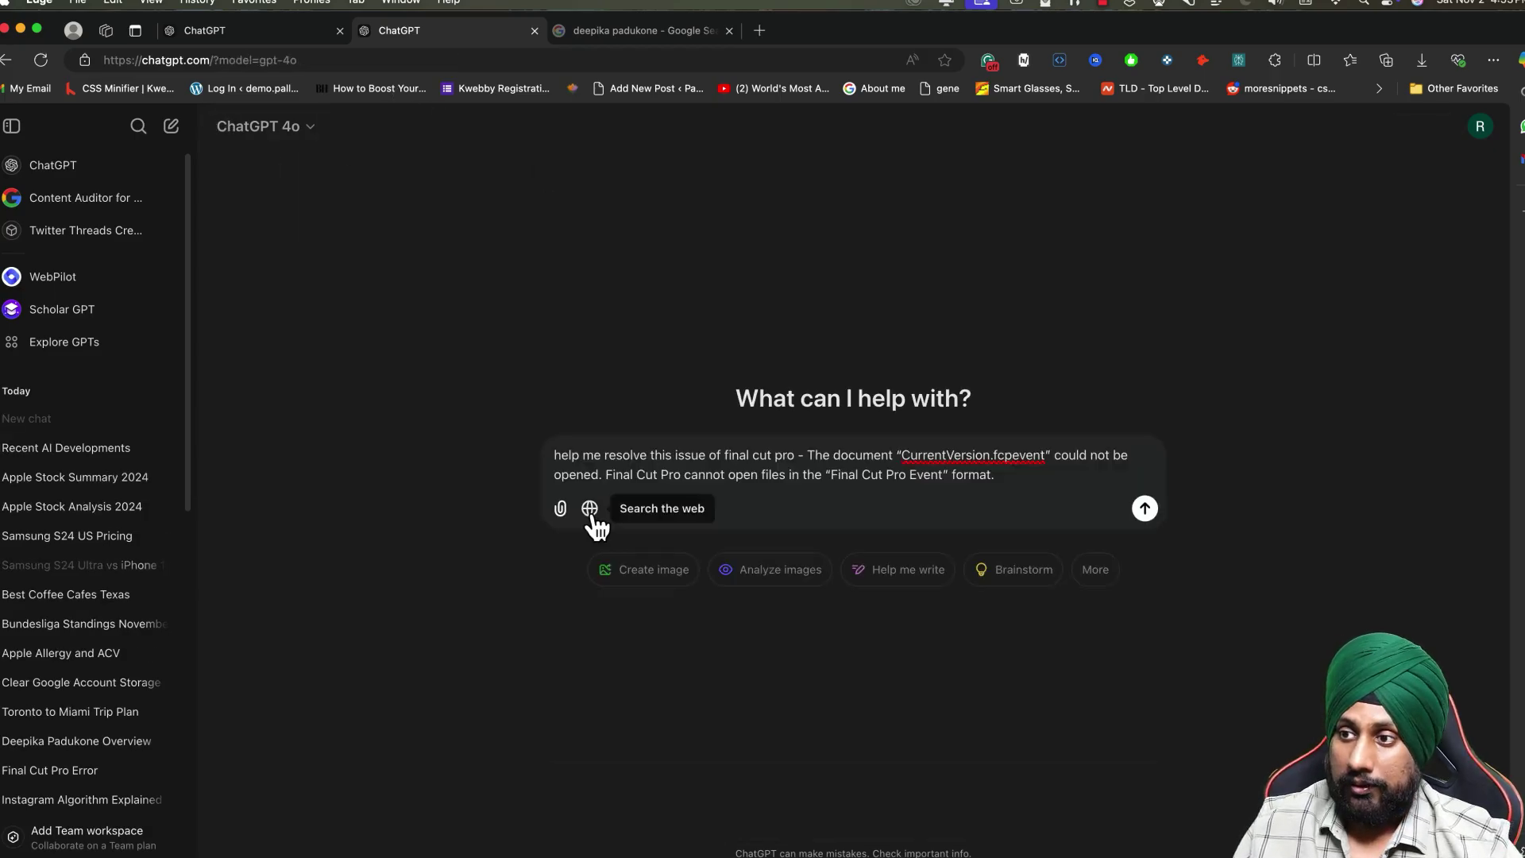
click(589, 509)
click(1145, 510)
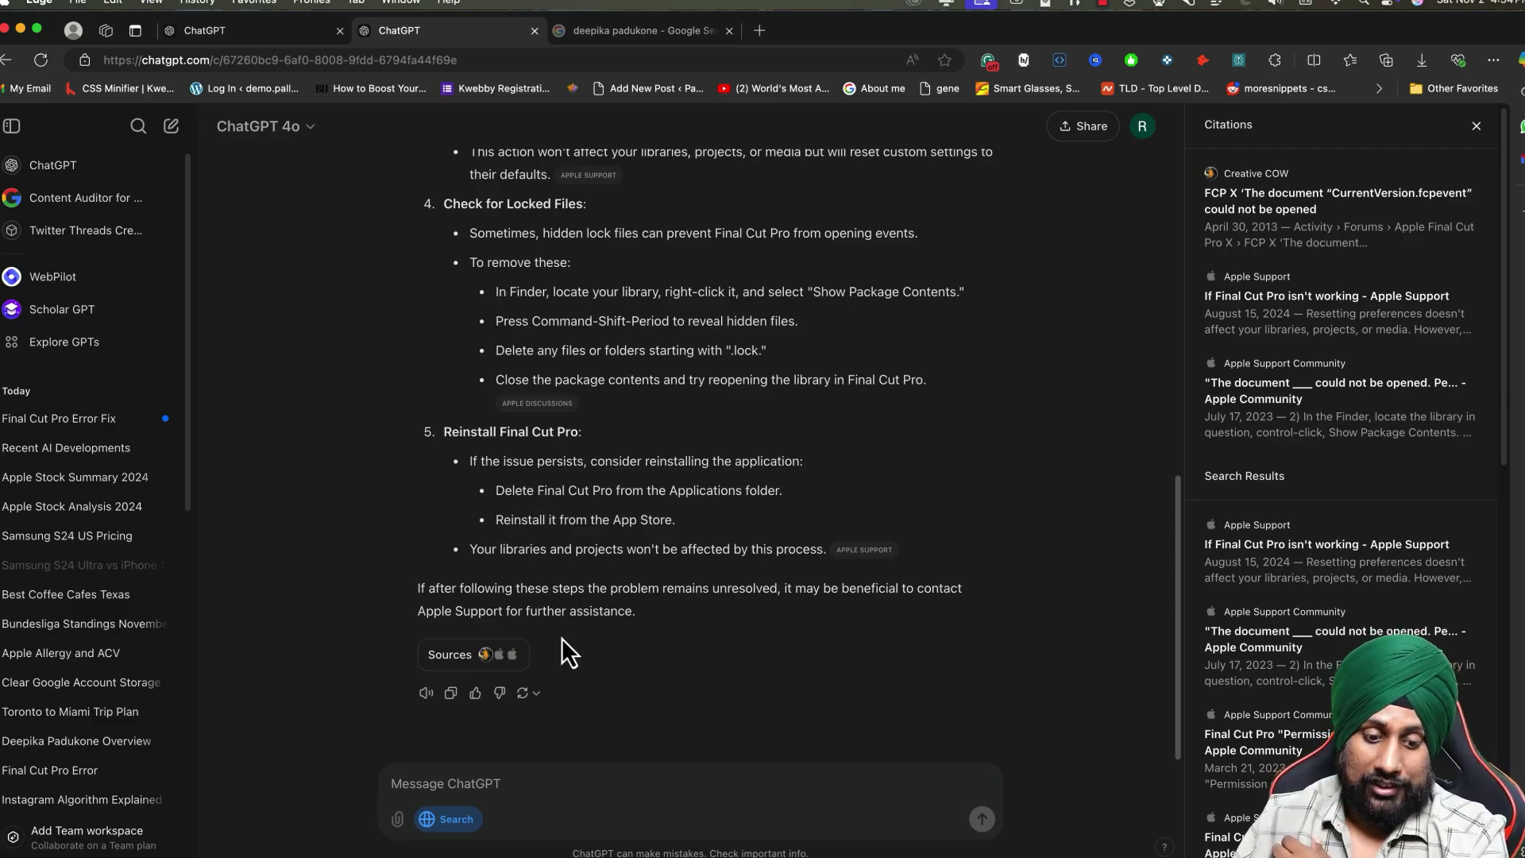
- Open notion.so in the browser and load the prompt book
click(621, 26)
click(613, 60)
text(not)
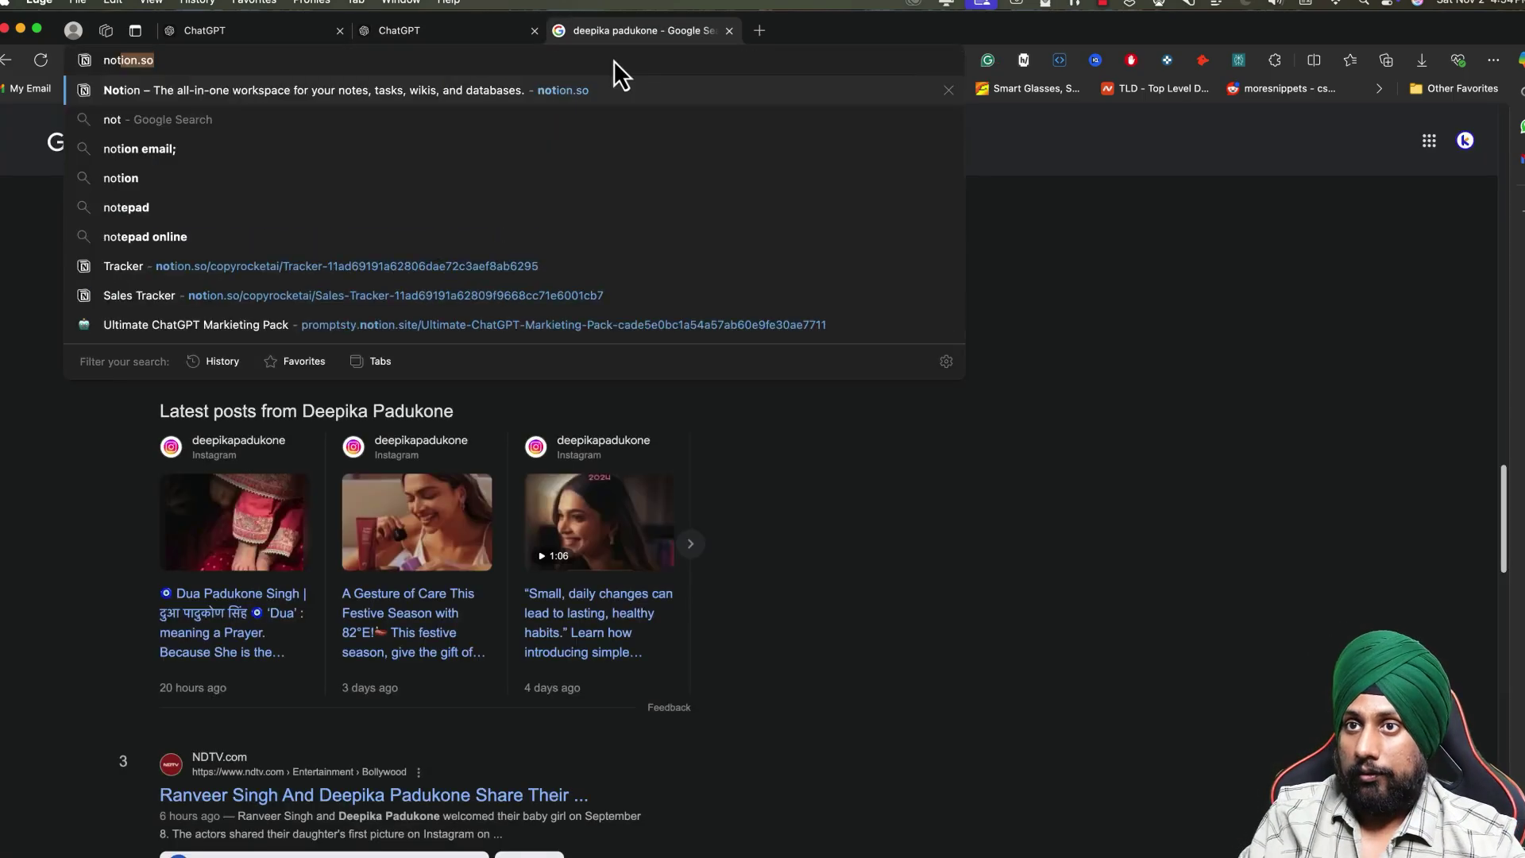
key(Return)
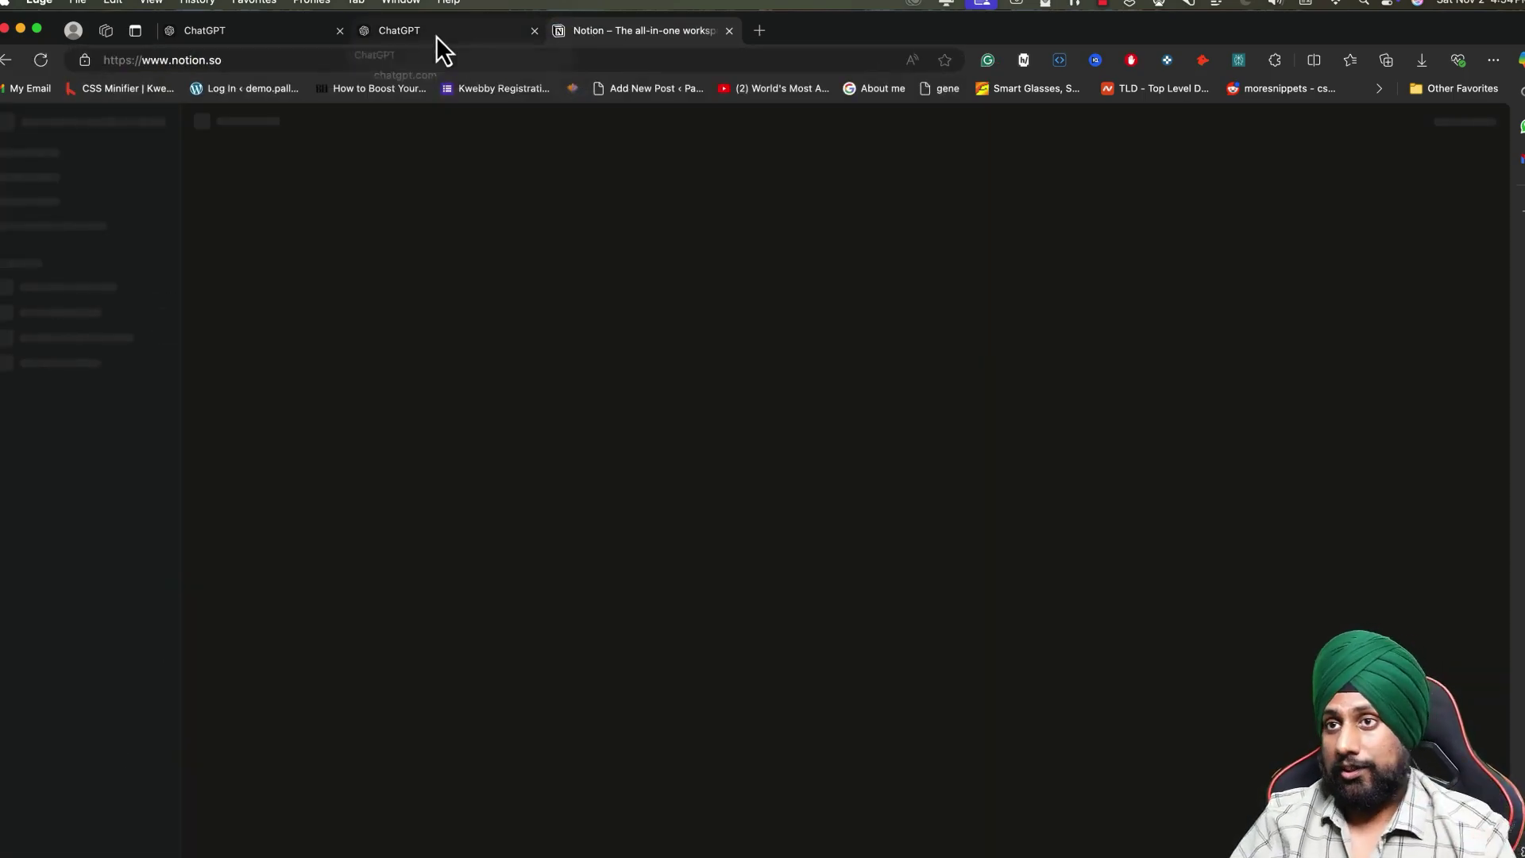
click(436, 35)
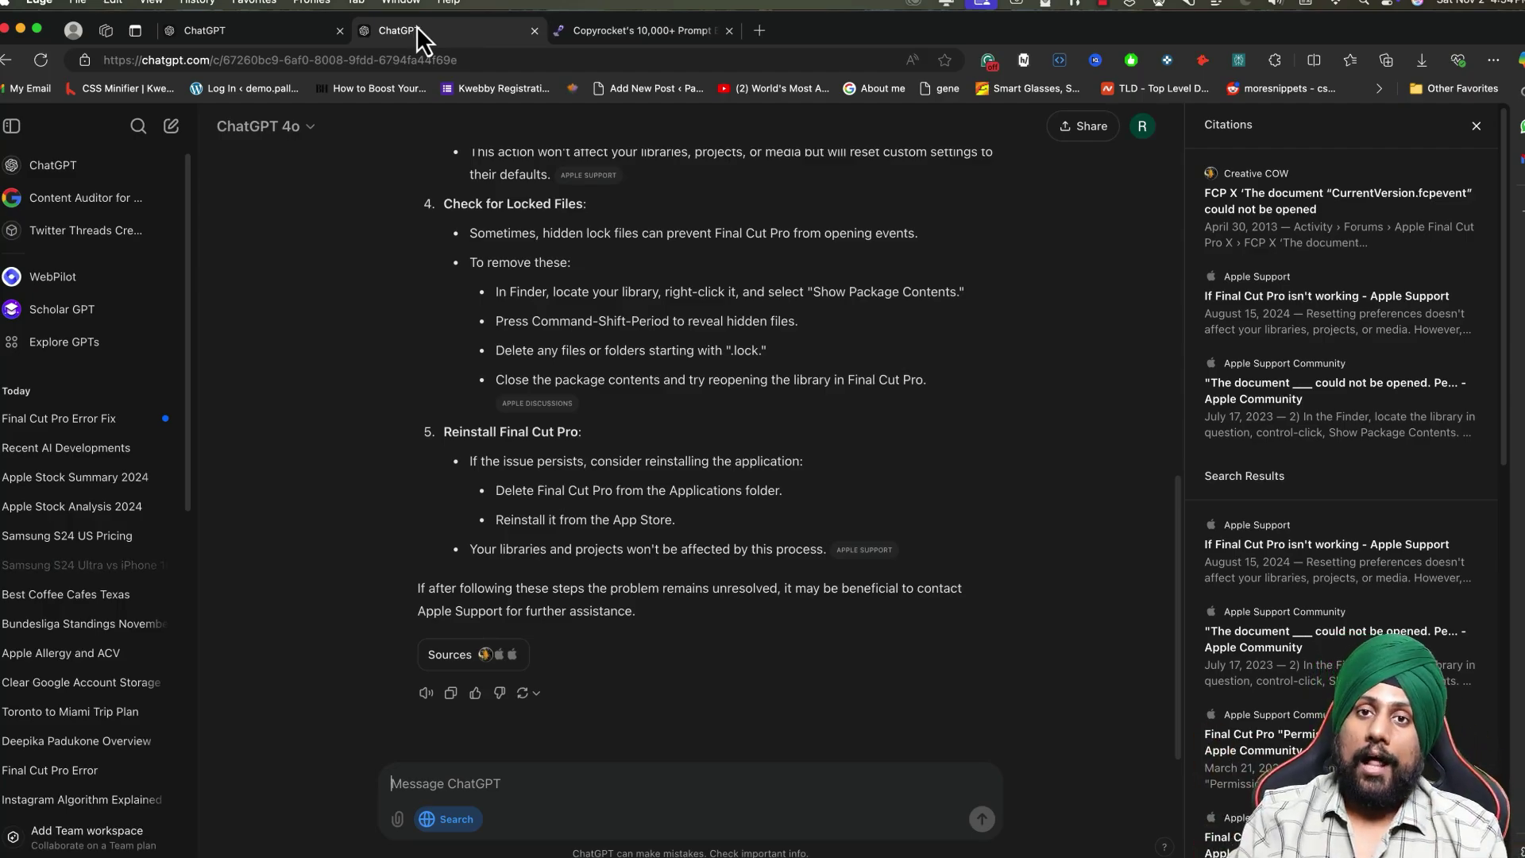
click(660, 32)
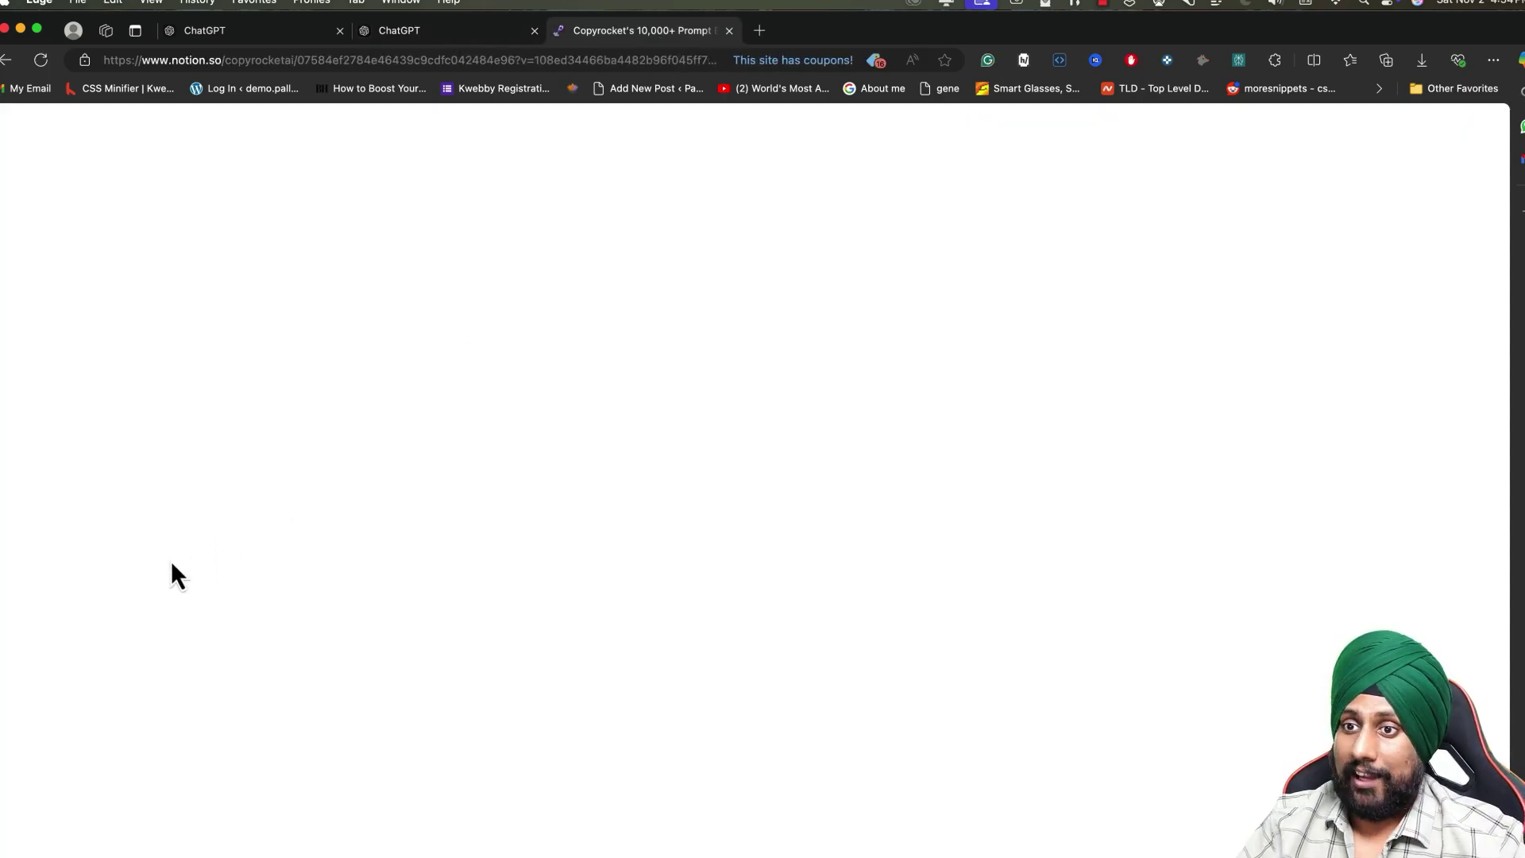
scroll(118, 627, down, 4)
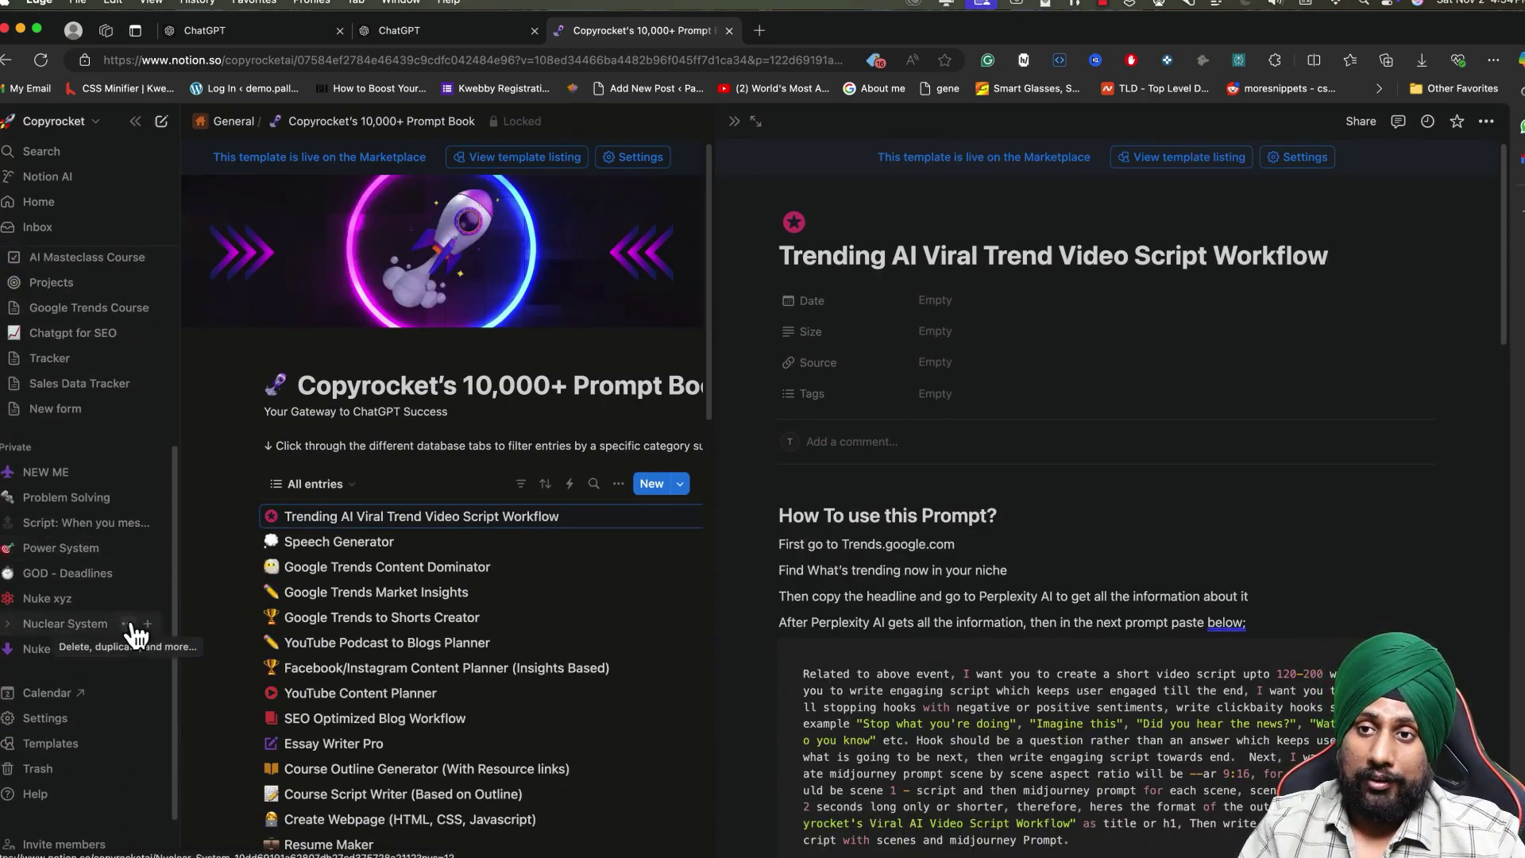
click(734, 121)
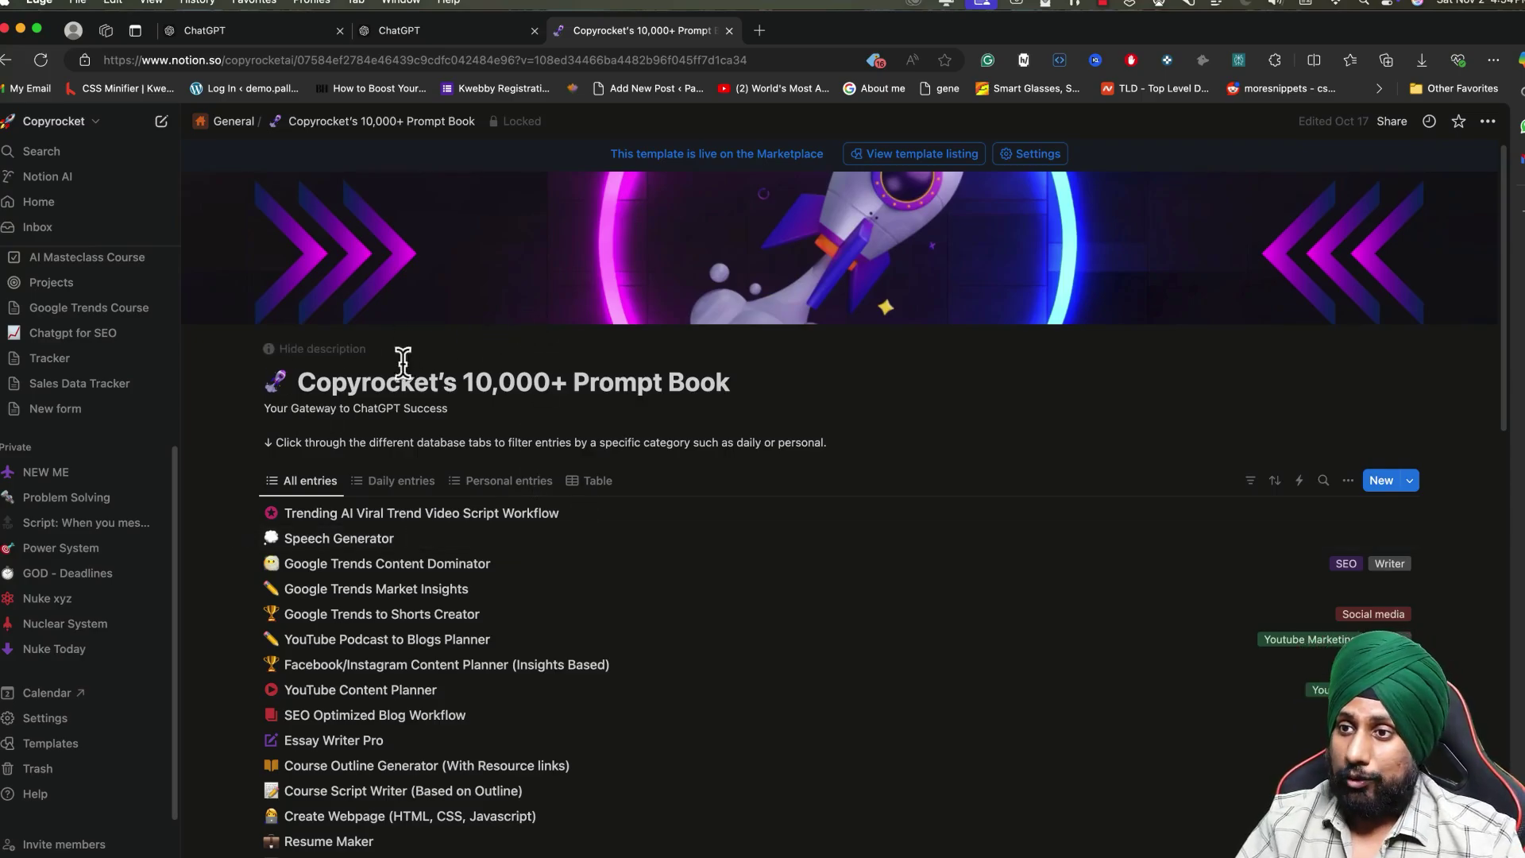
- Preview the Outline Builder and Fully SEO Optimized Article prompts in the prompt book
click(349, 414)
scroll(350, 415, down, 3)
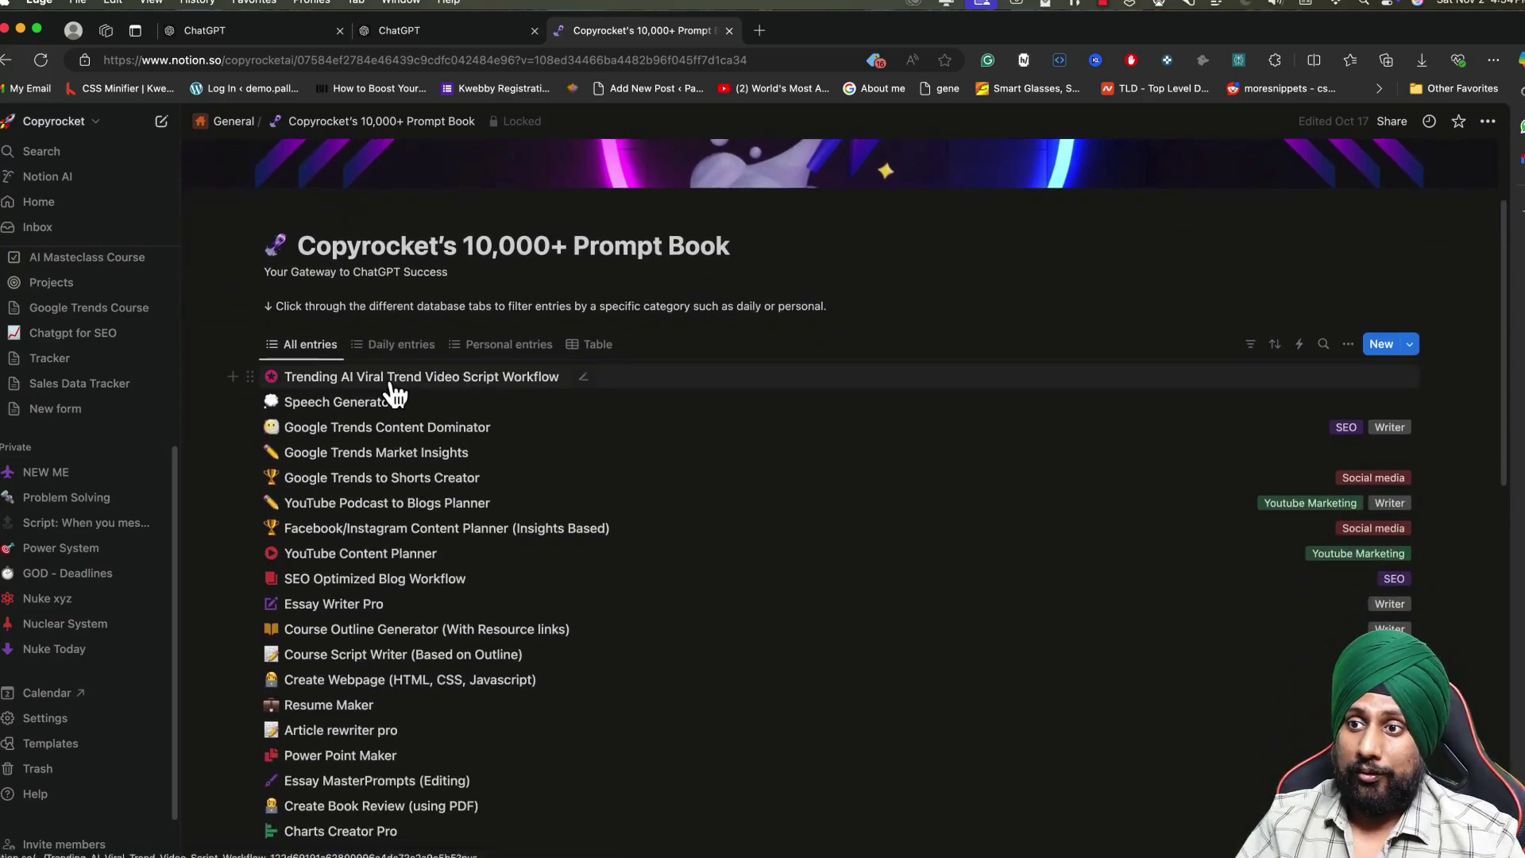
scroll(381, 477, down, 10)
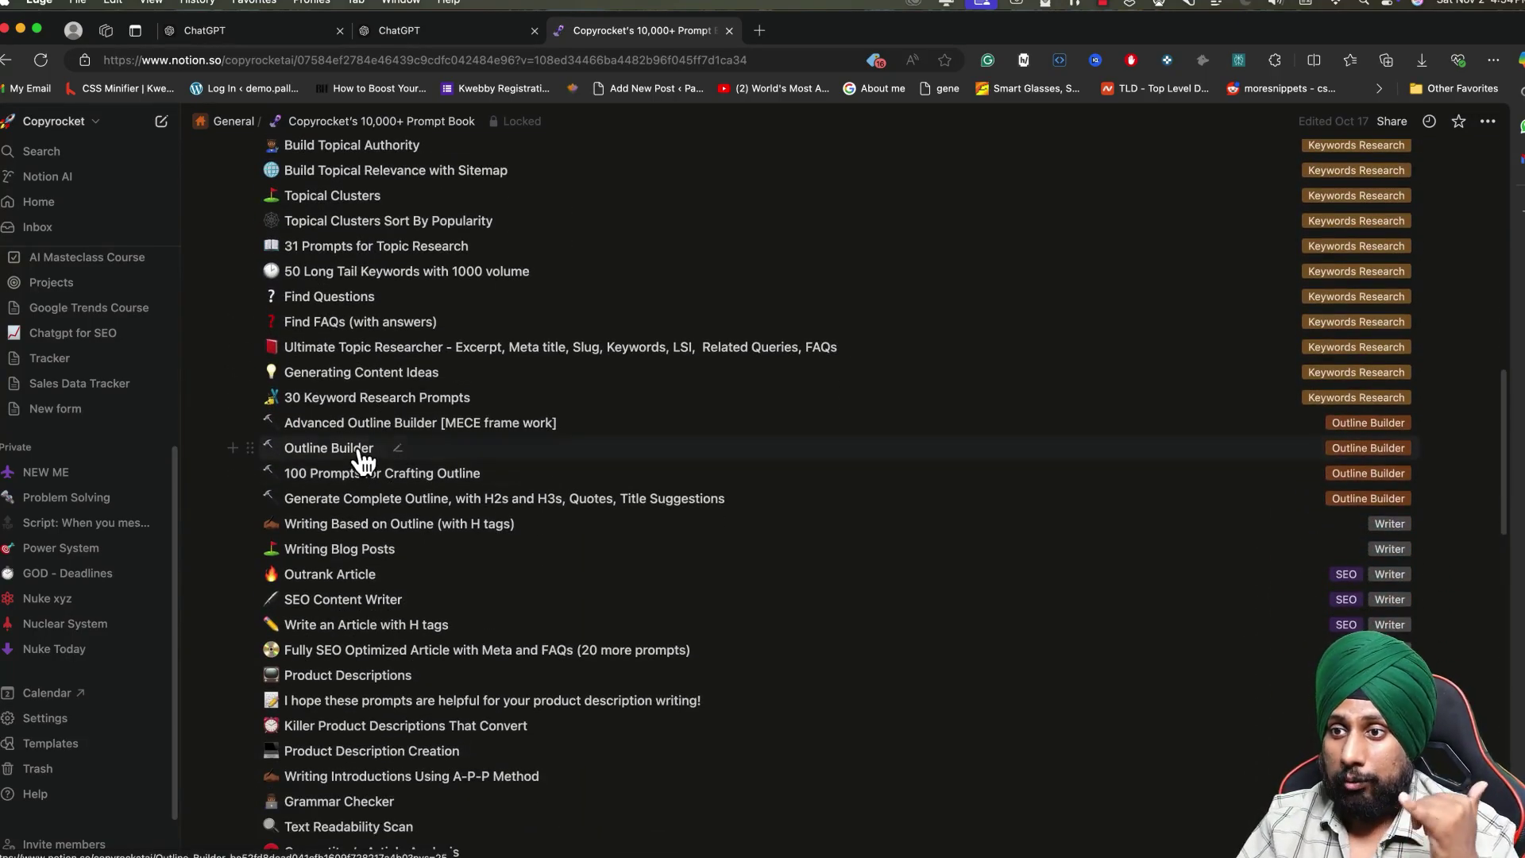
click(361, 457)
click(366, 648)
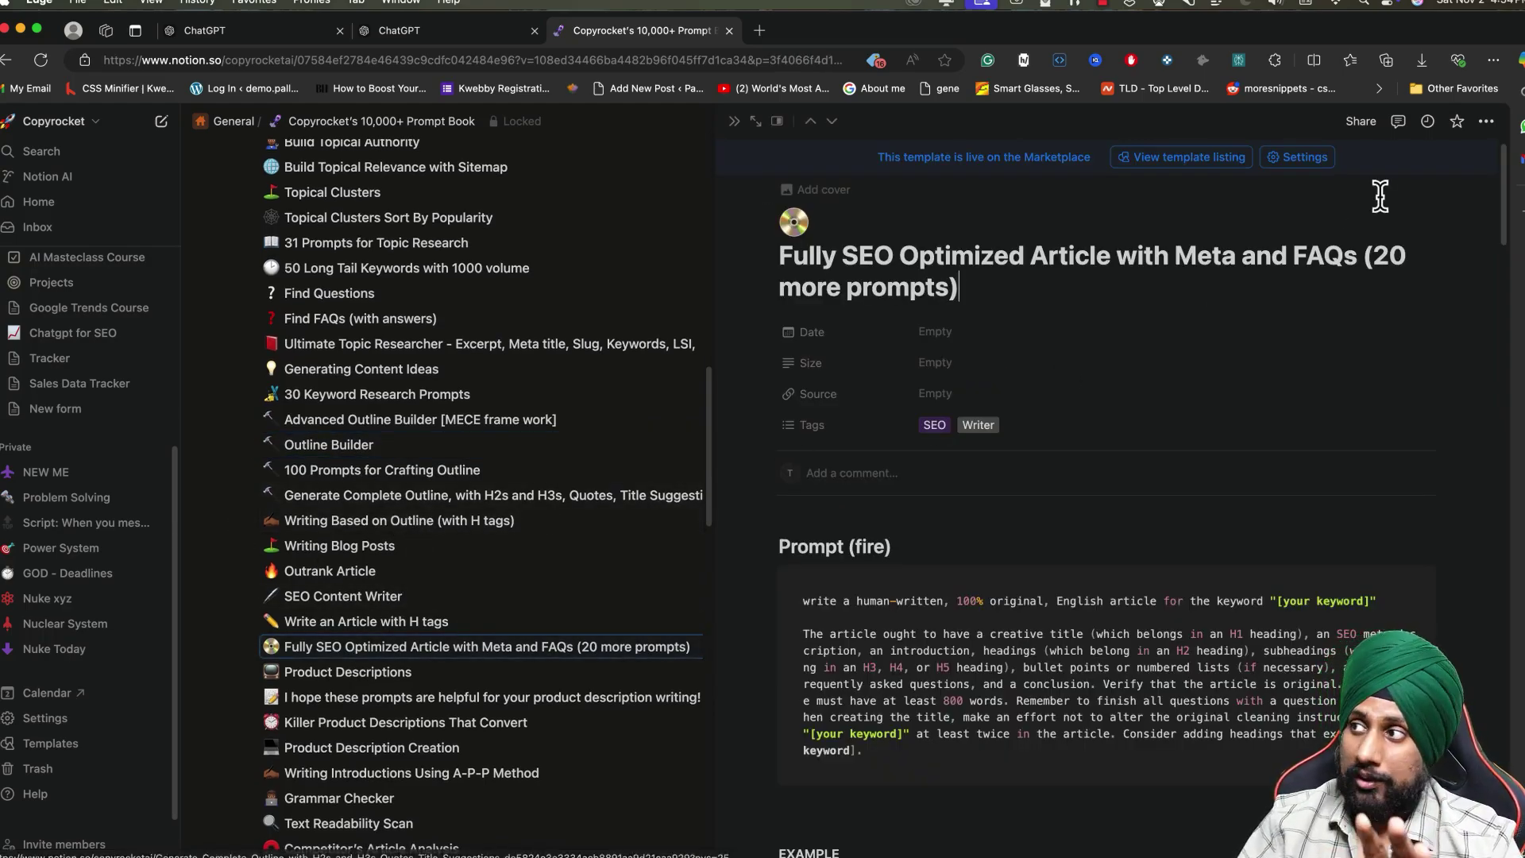
click(734, 121)
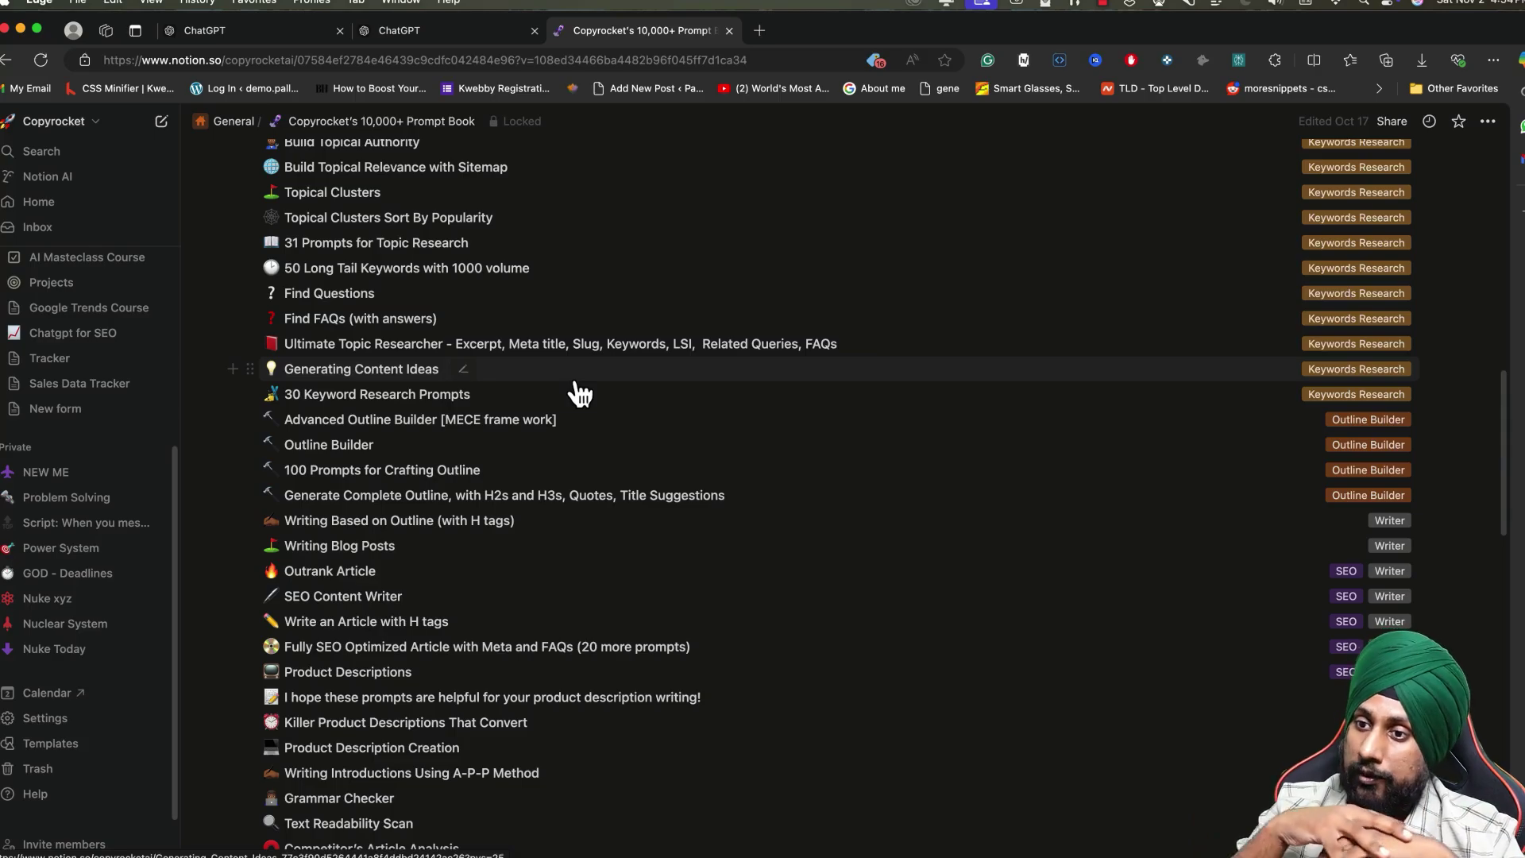
scroll(579, 393, up, 15)
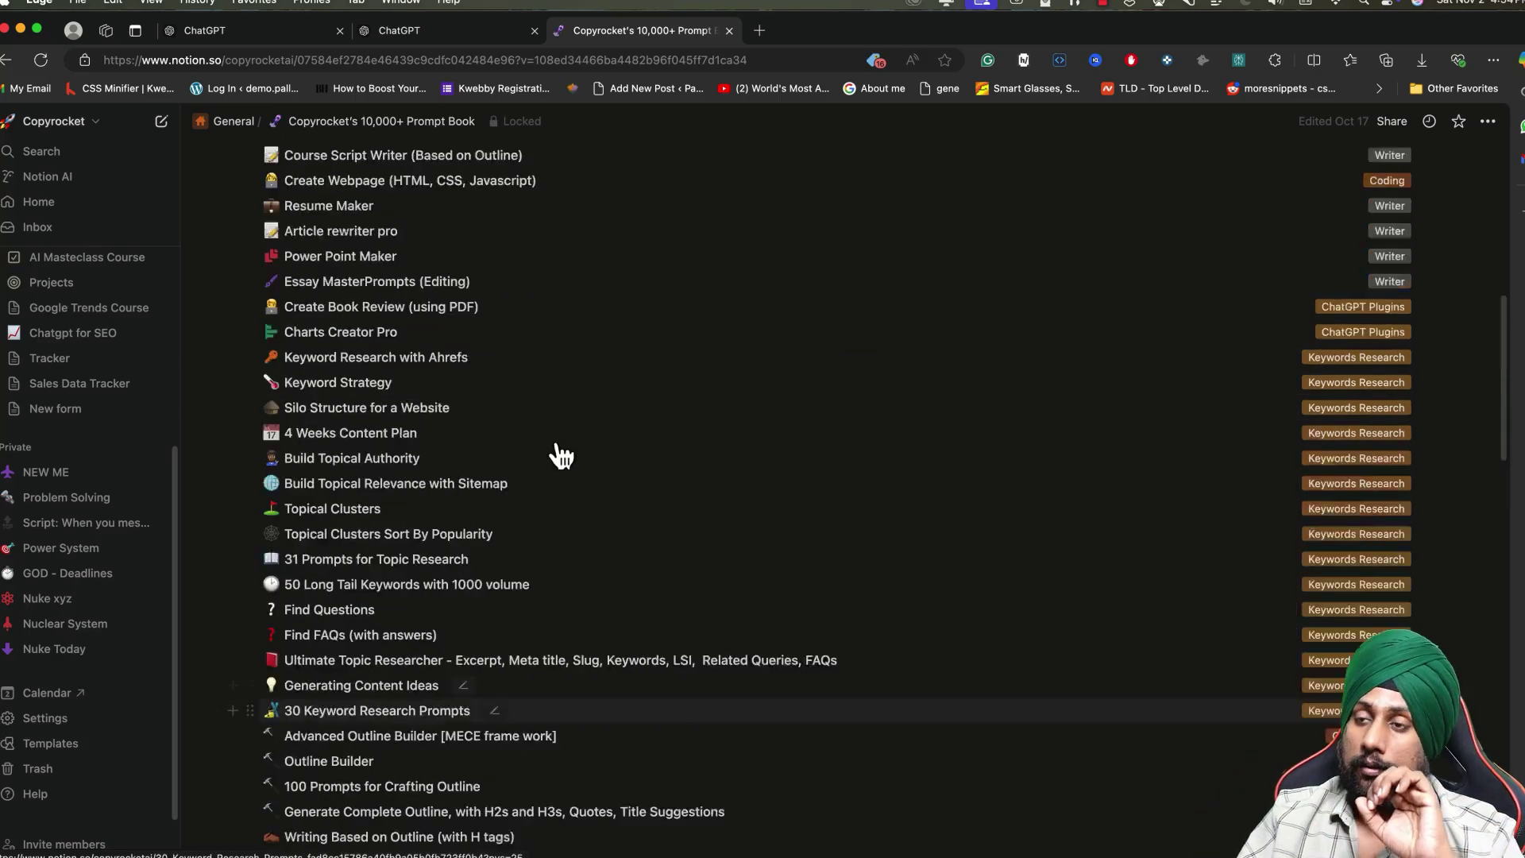
click(511, 447)
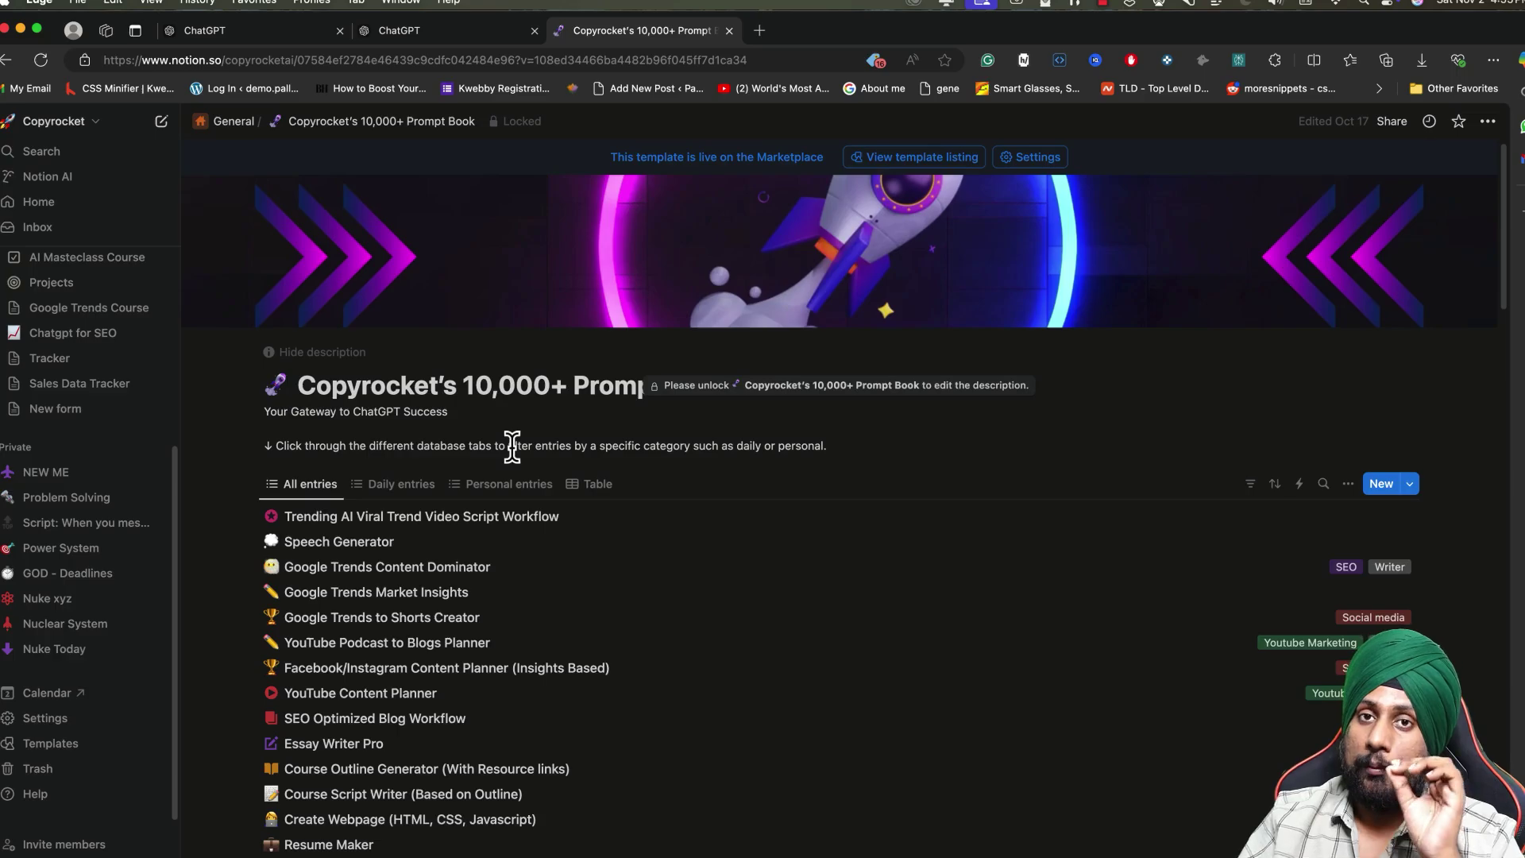
scroll(512, 447, down, 4)
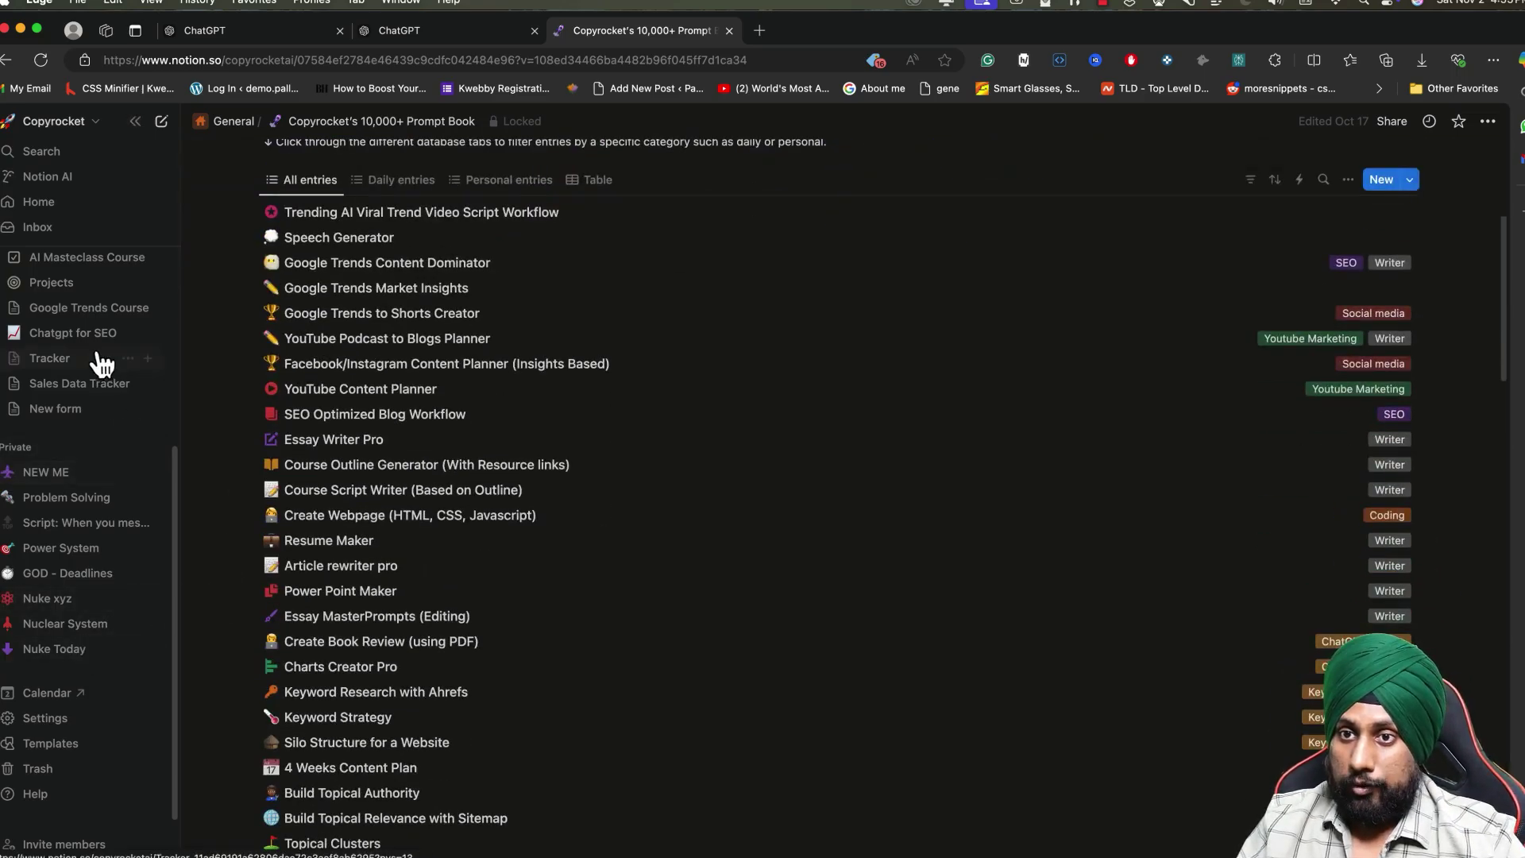
- Copy the Generate Blog Outline prompt from Chatgpt for SEO > SEO Optimized Blog Workflow
click(70, 333)
scroll(548, 528, down, 4)
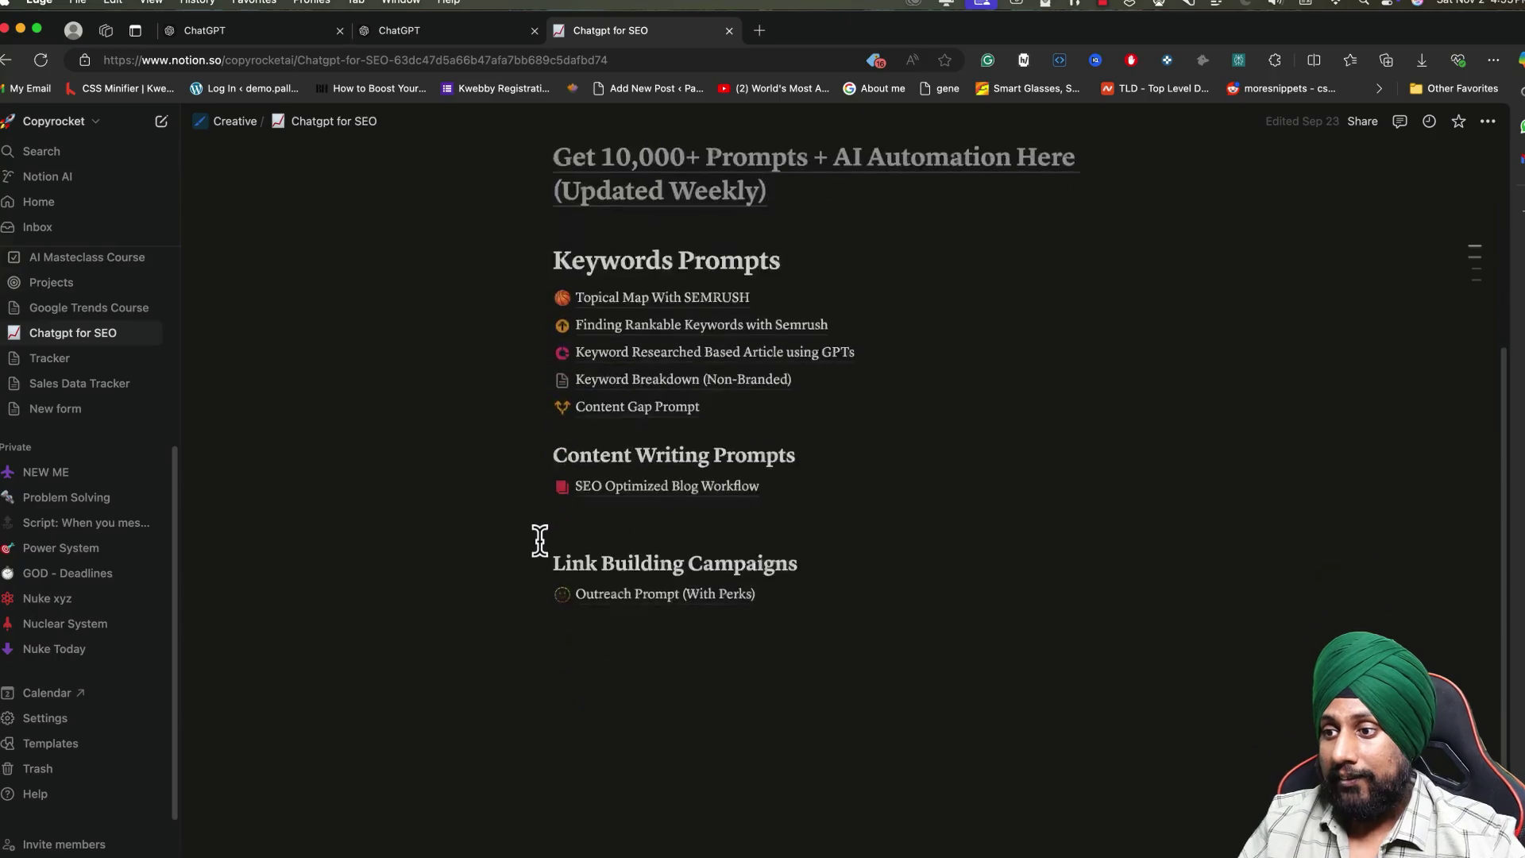
click(664, 488)
scroll(667, 508, down, 6)
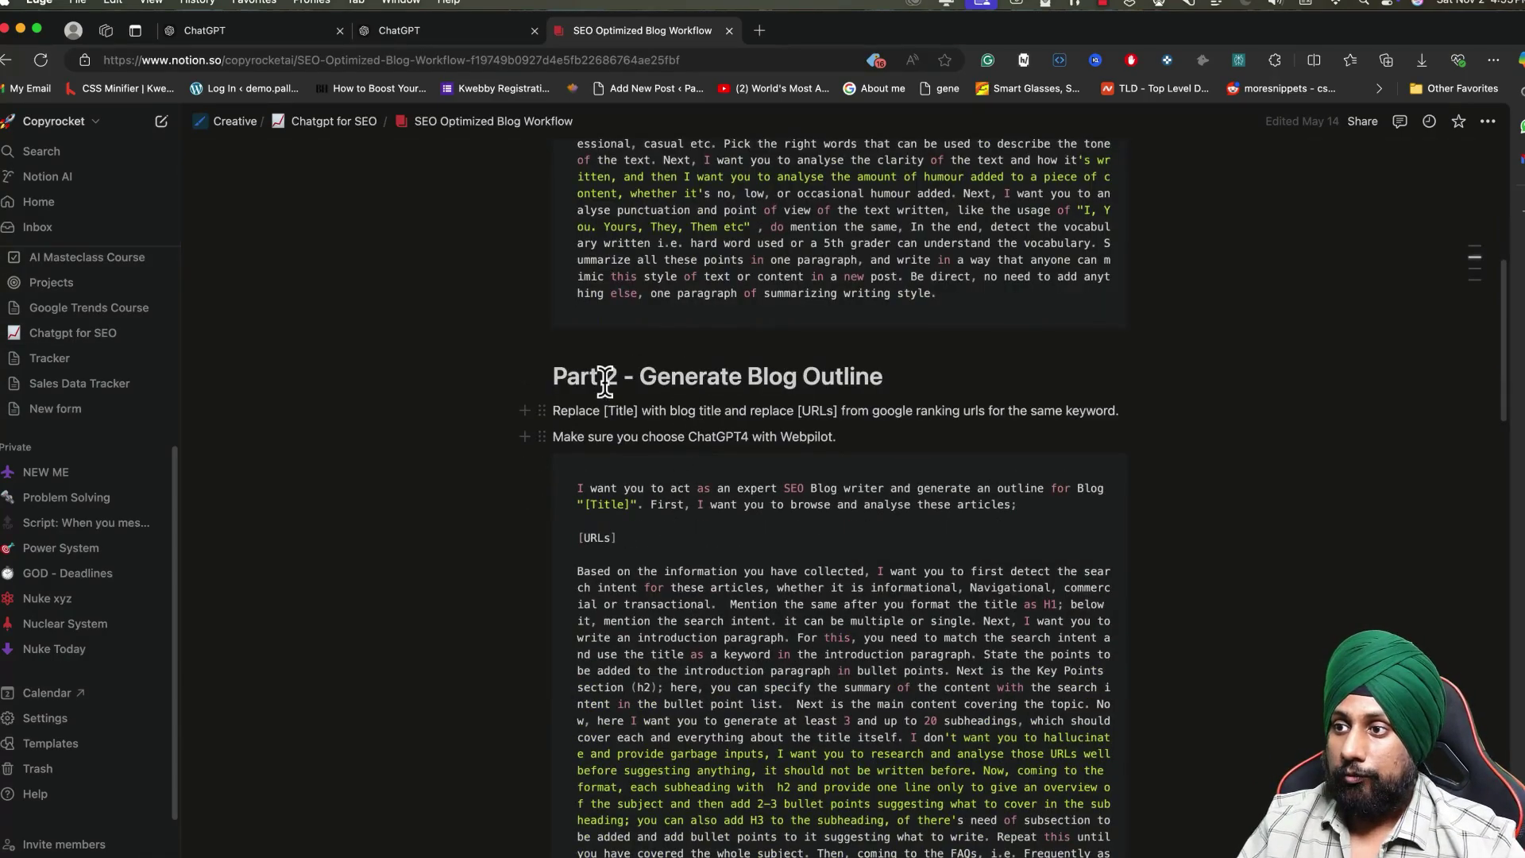
click(1055, 467)
key(ctrl+shift+Tab)
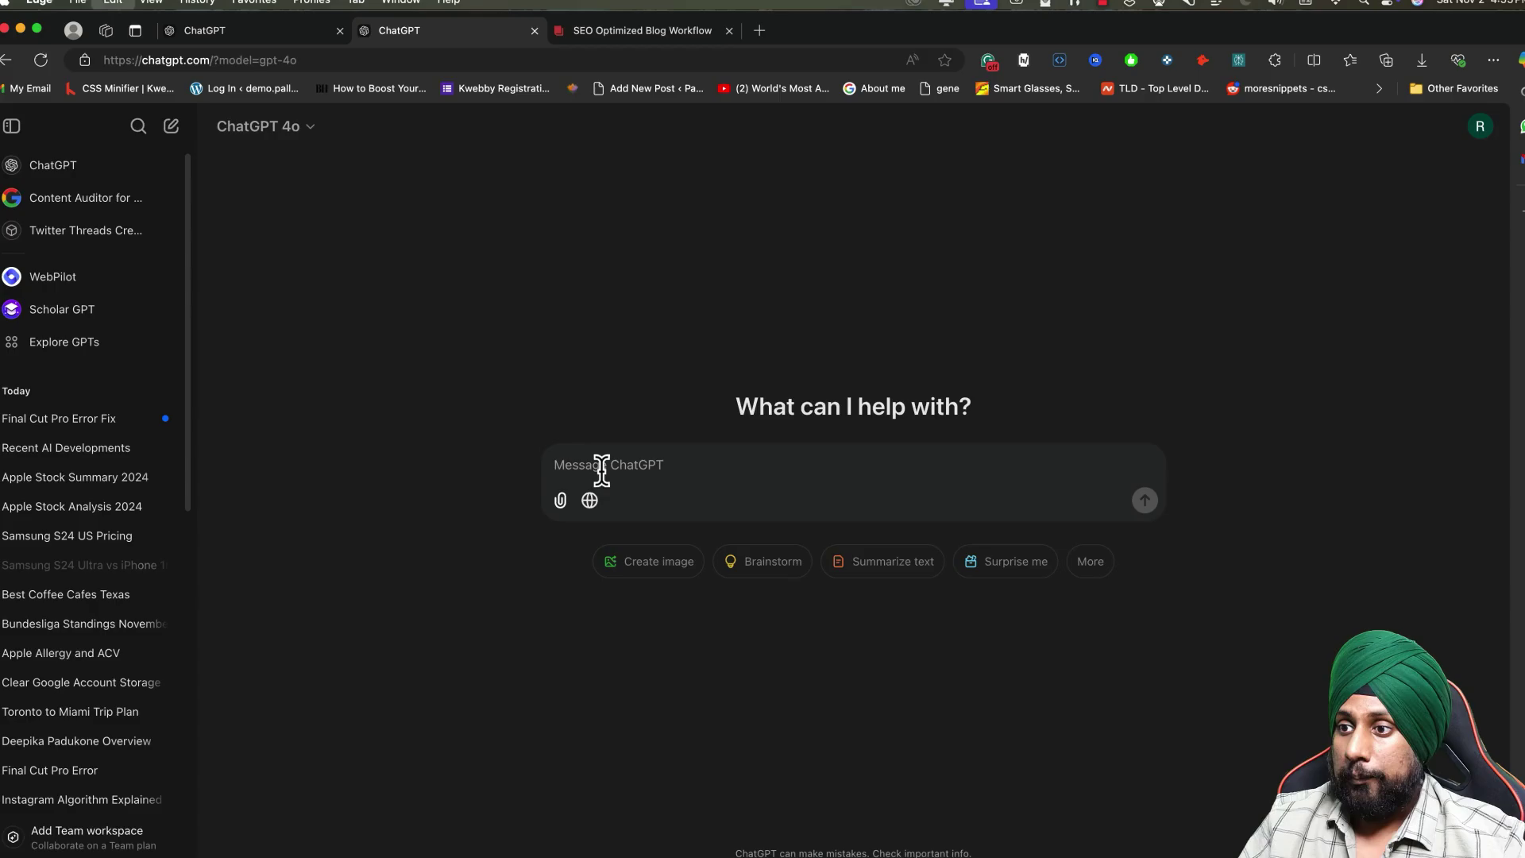
- Paste the outline prompt, delete [URLs], and replace [Title] with 'Instagram Algorithm Explained'
key(super+v)
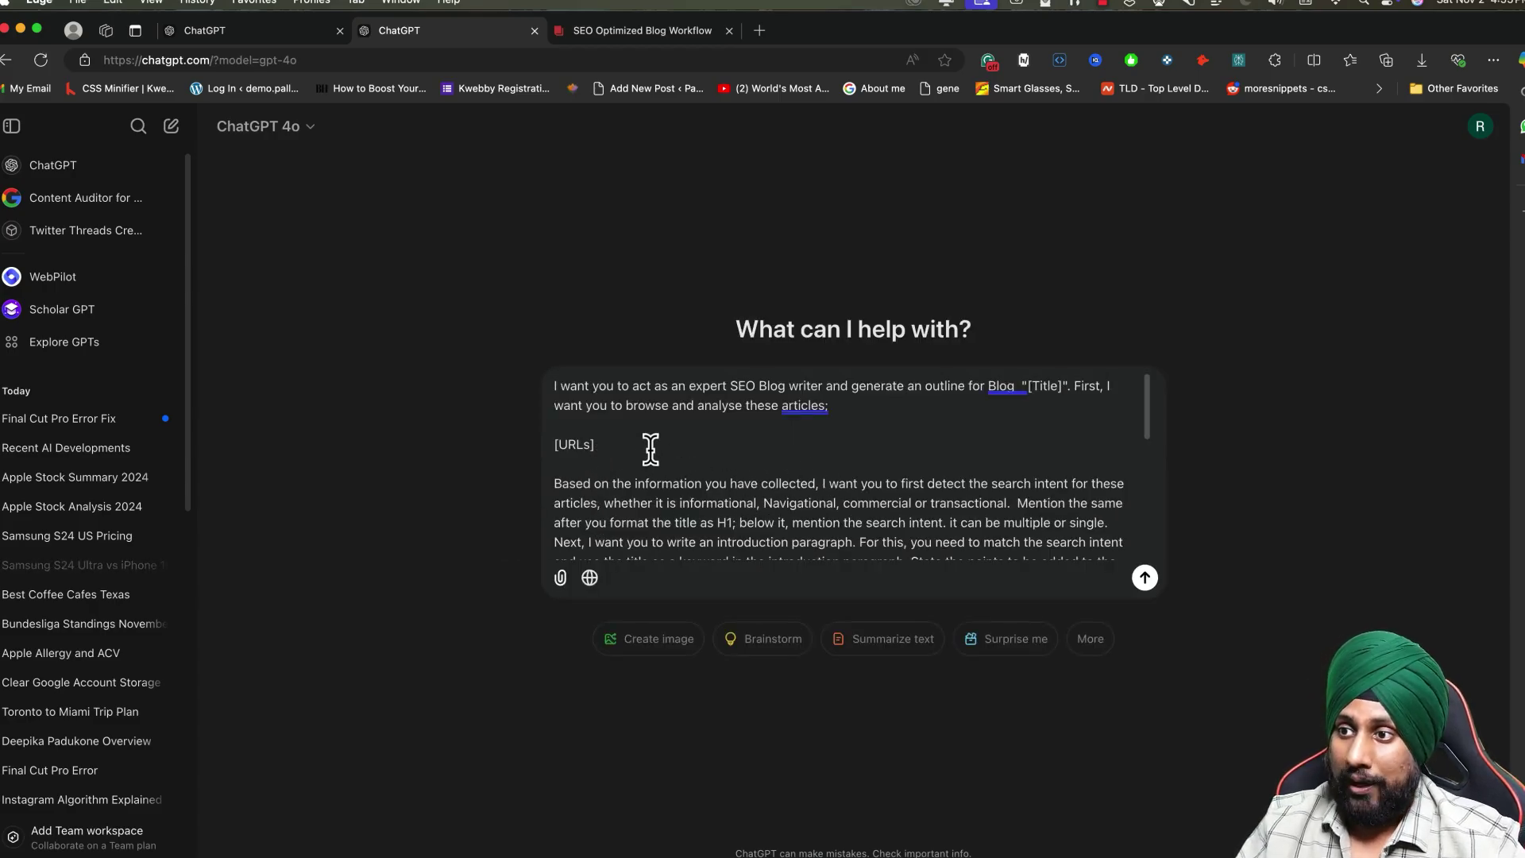
drag(627, 445, 549, 446)
key(BackSpace)
key(BackSpace)
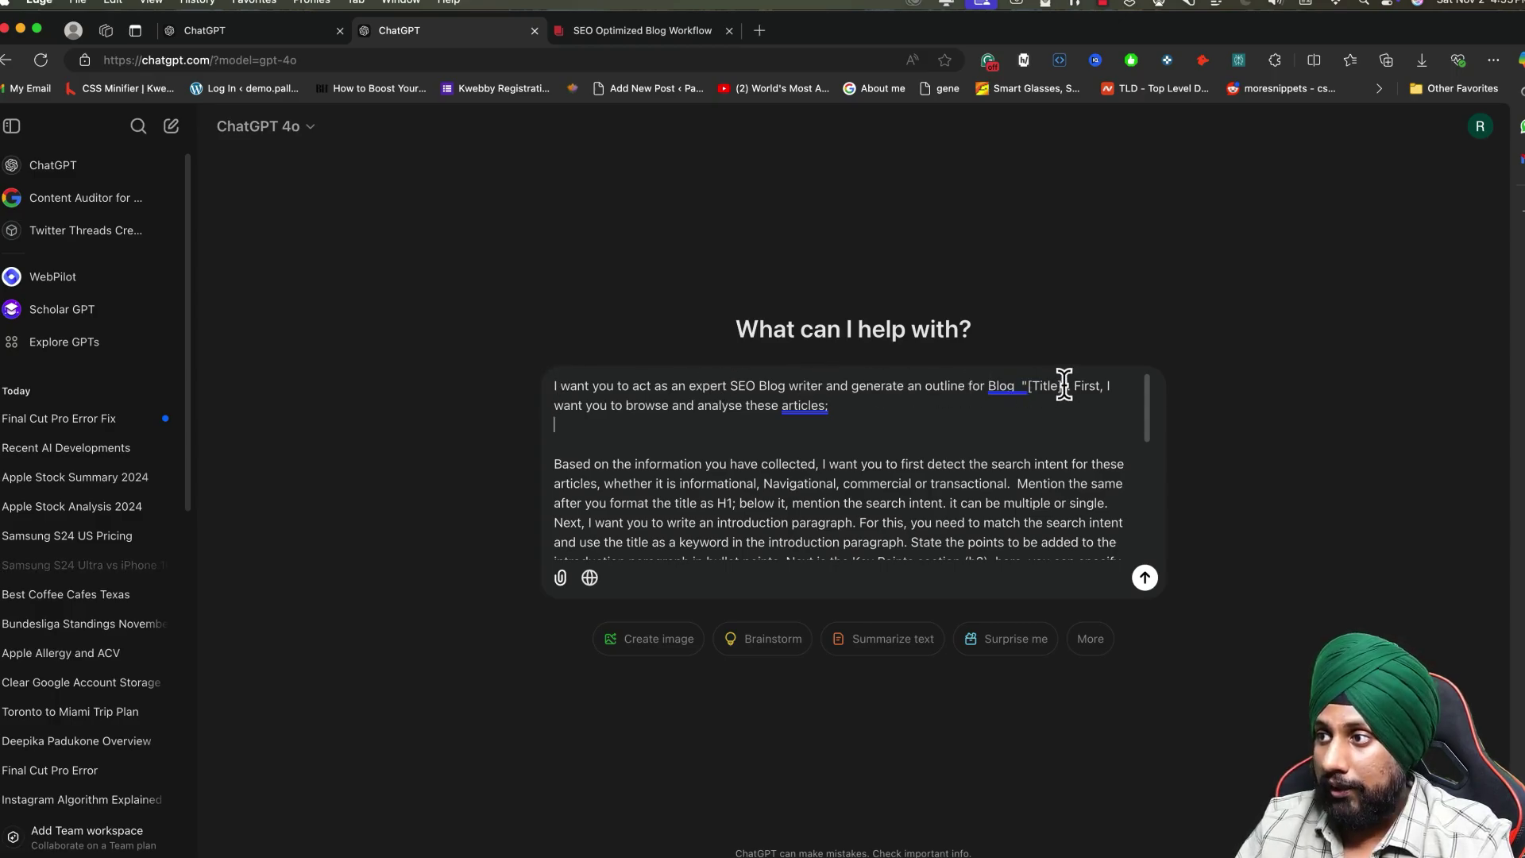
drag(1065, 385, 1027, 386)
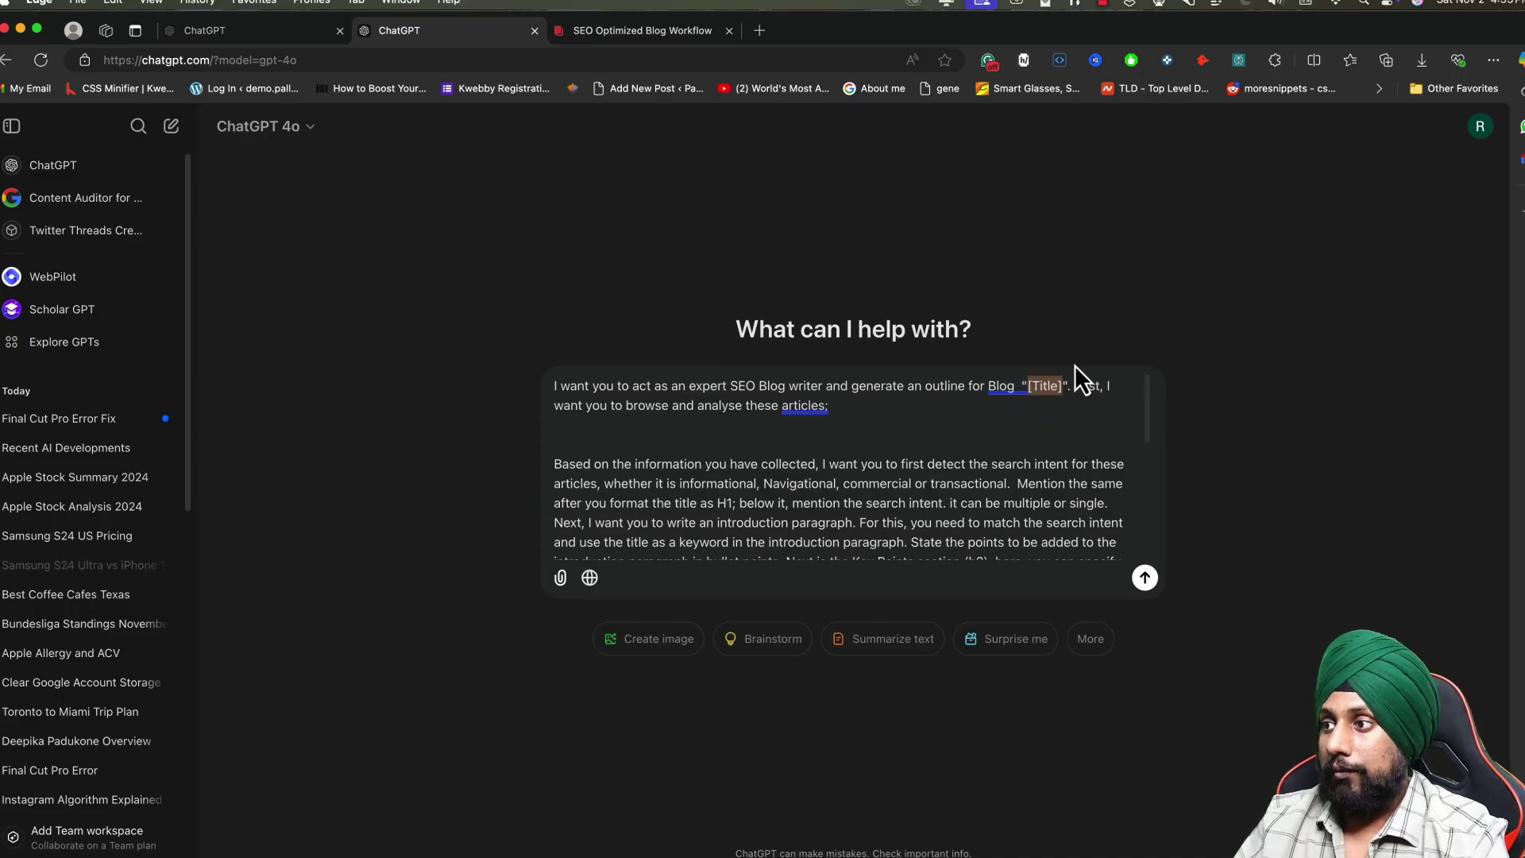
text(Instagram Algorithm Updat)
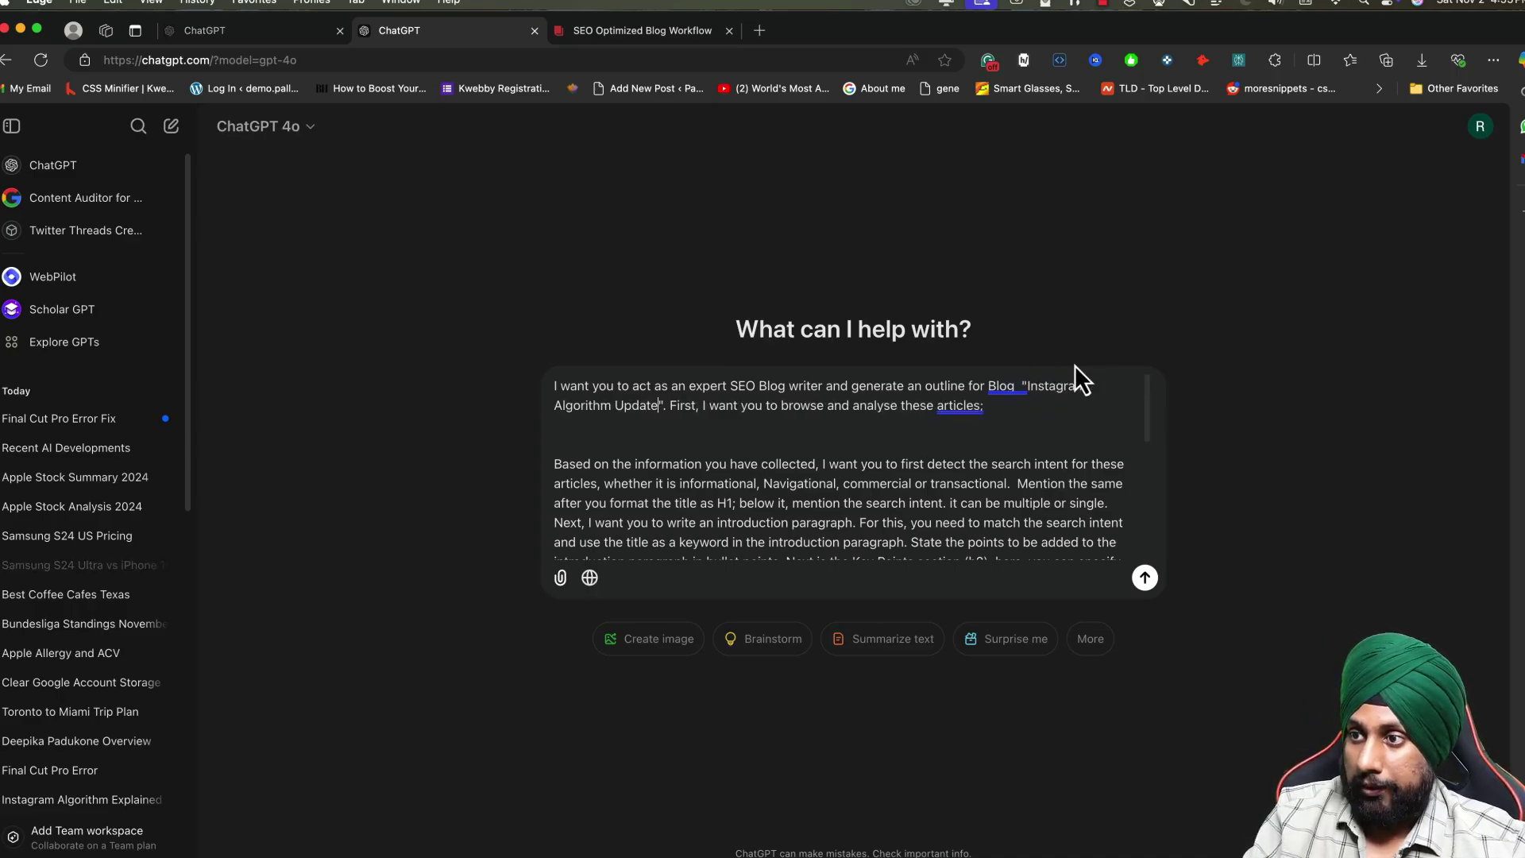
key(BackSpace)
key(BackSpace)
key(BackSpace)
key(BackSpace)
key(BackSpace)
text(Explained)
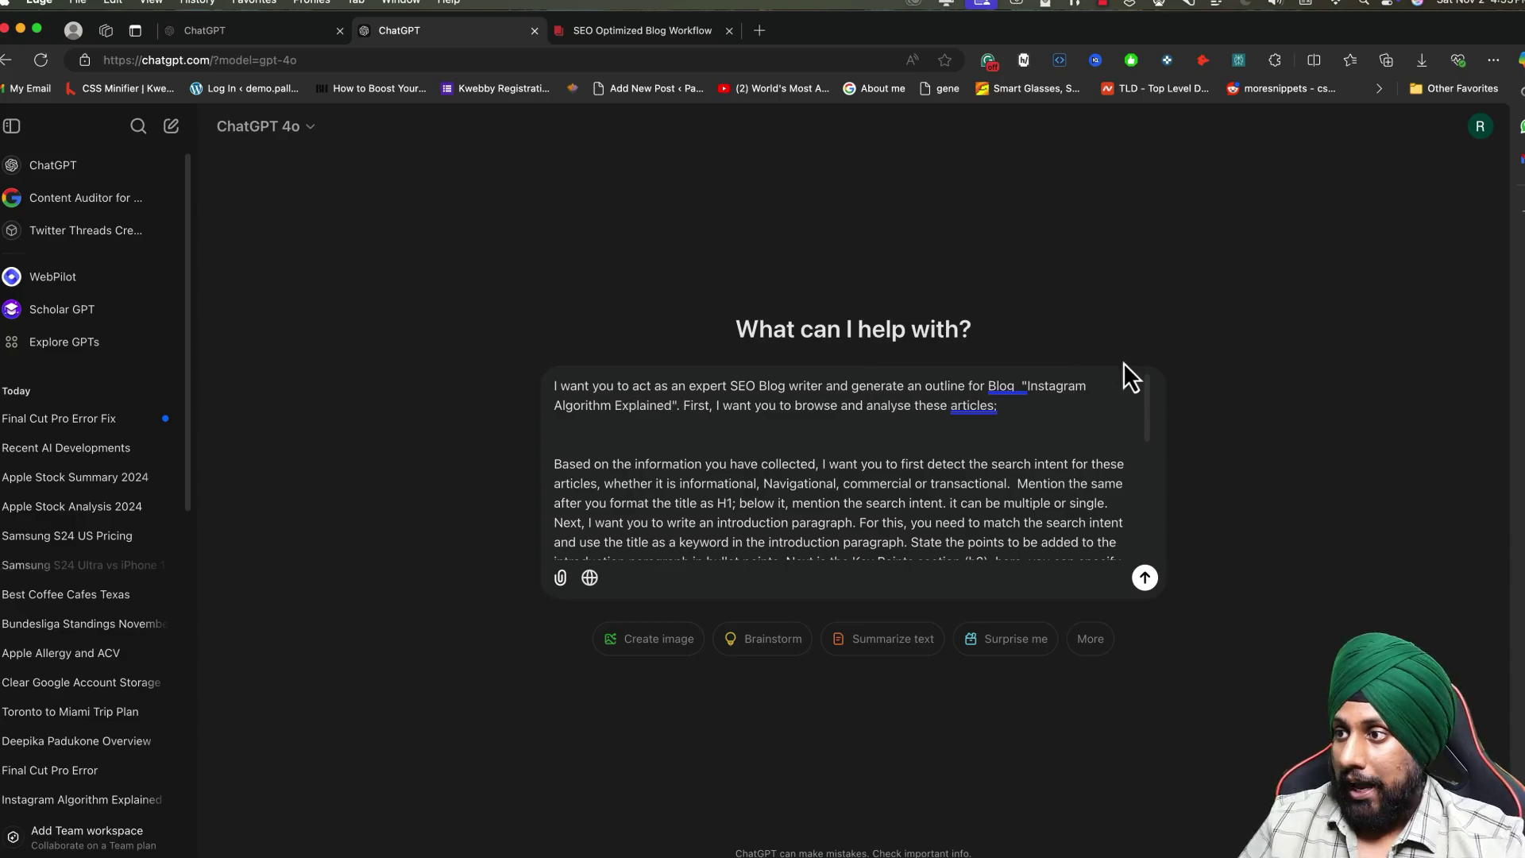
- Add Google.com keyword browsing and 'first 10 ranking' articles wording, then turn on Search
click(840, 405)
text(Google.com for)
key(super+v)
text(keyword)
click(717, 426)
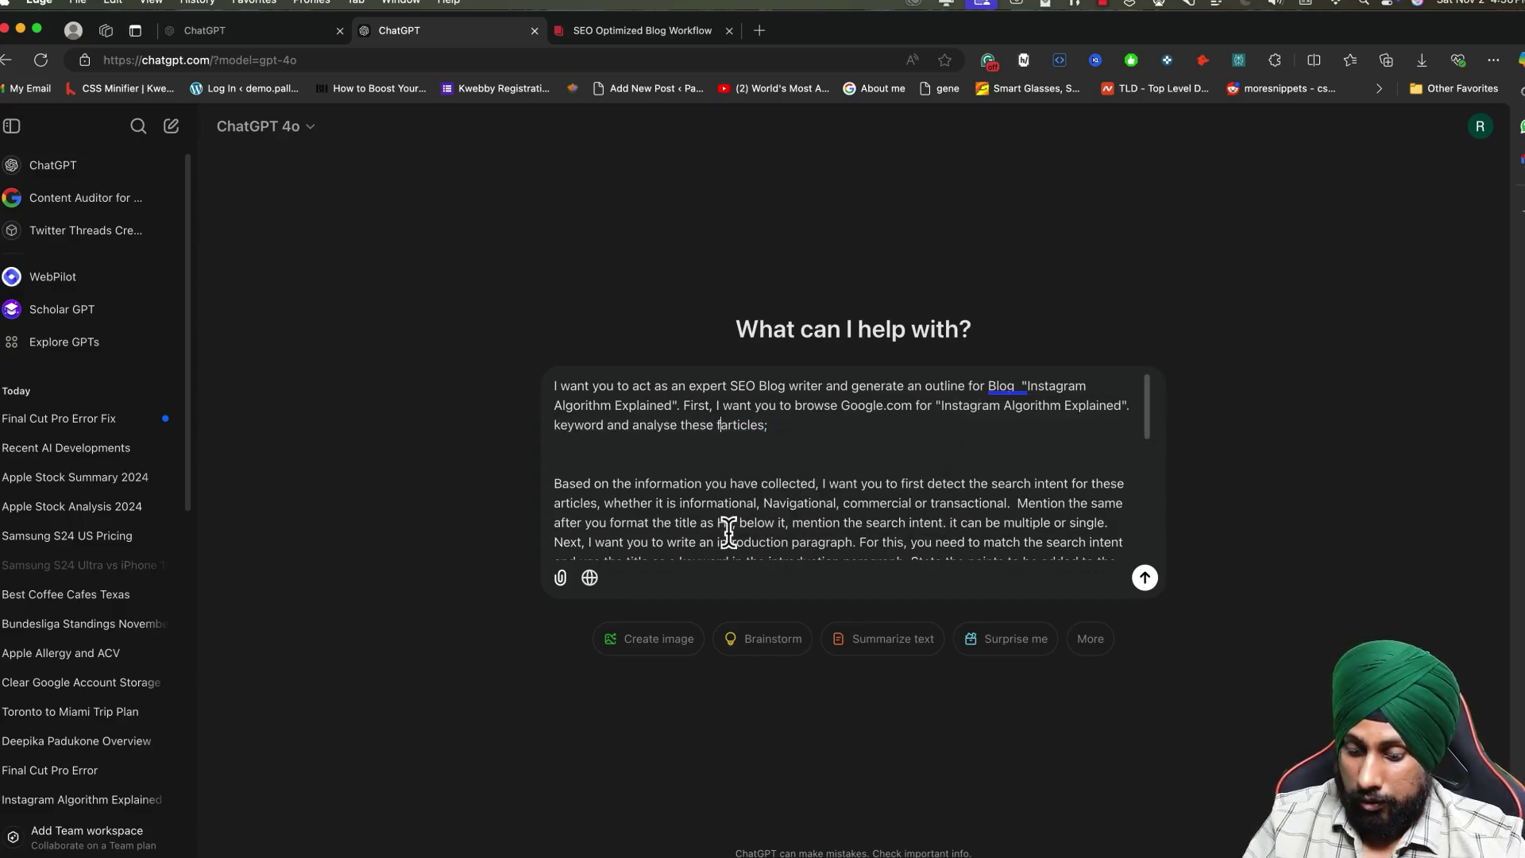
text(first 10 ranking)
key(End)
key(BackSpace)
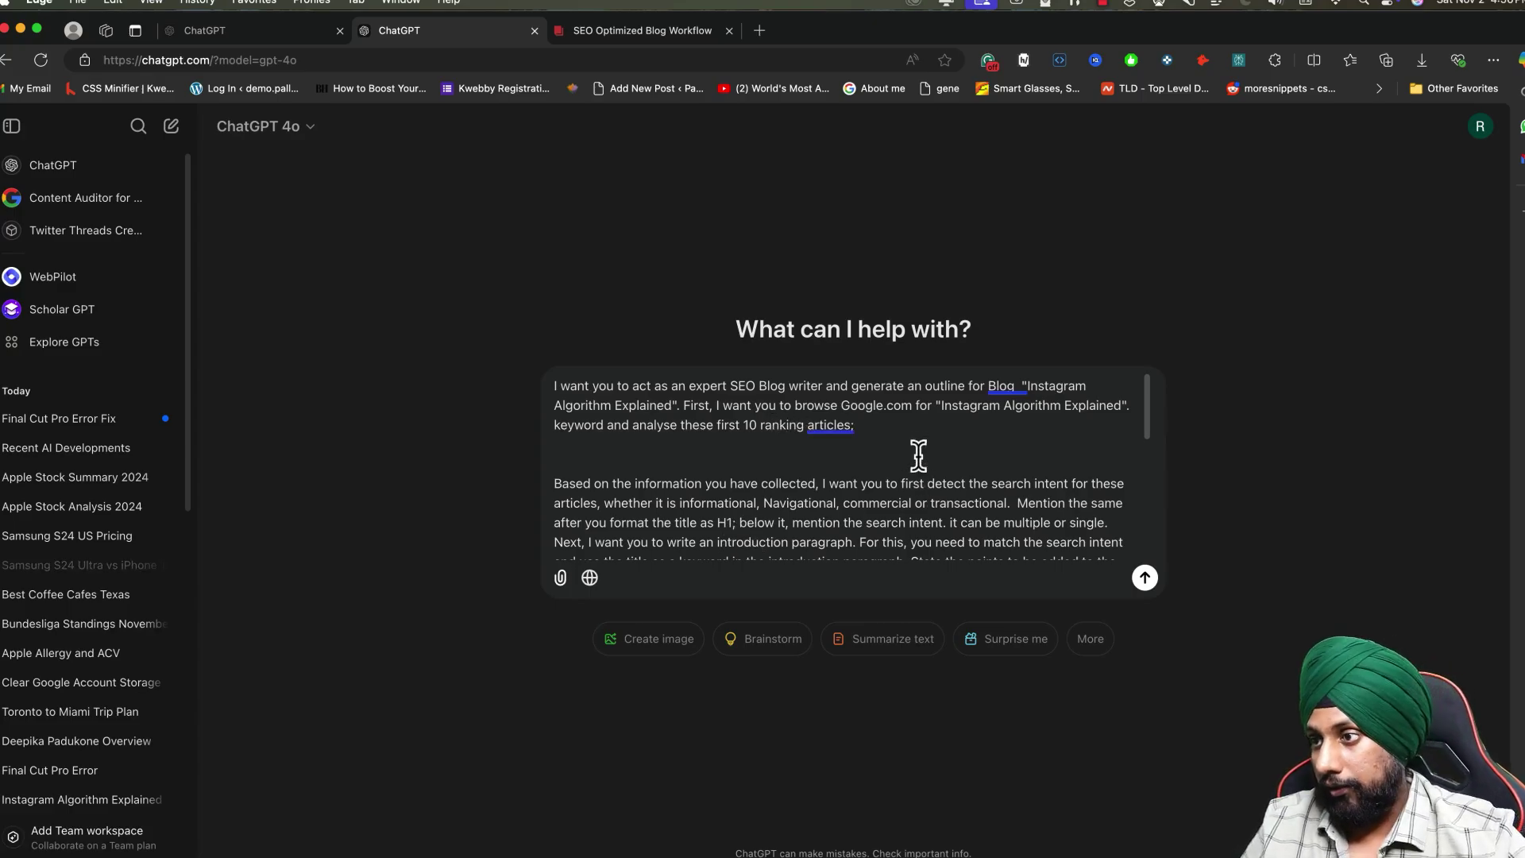
scroll(783, 500, down, 10)
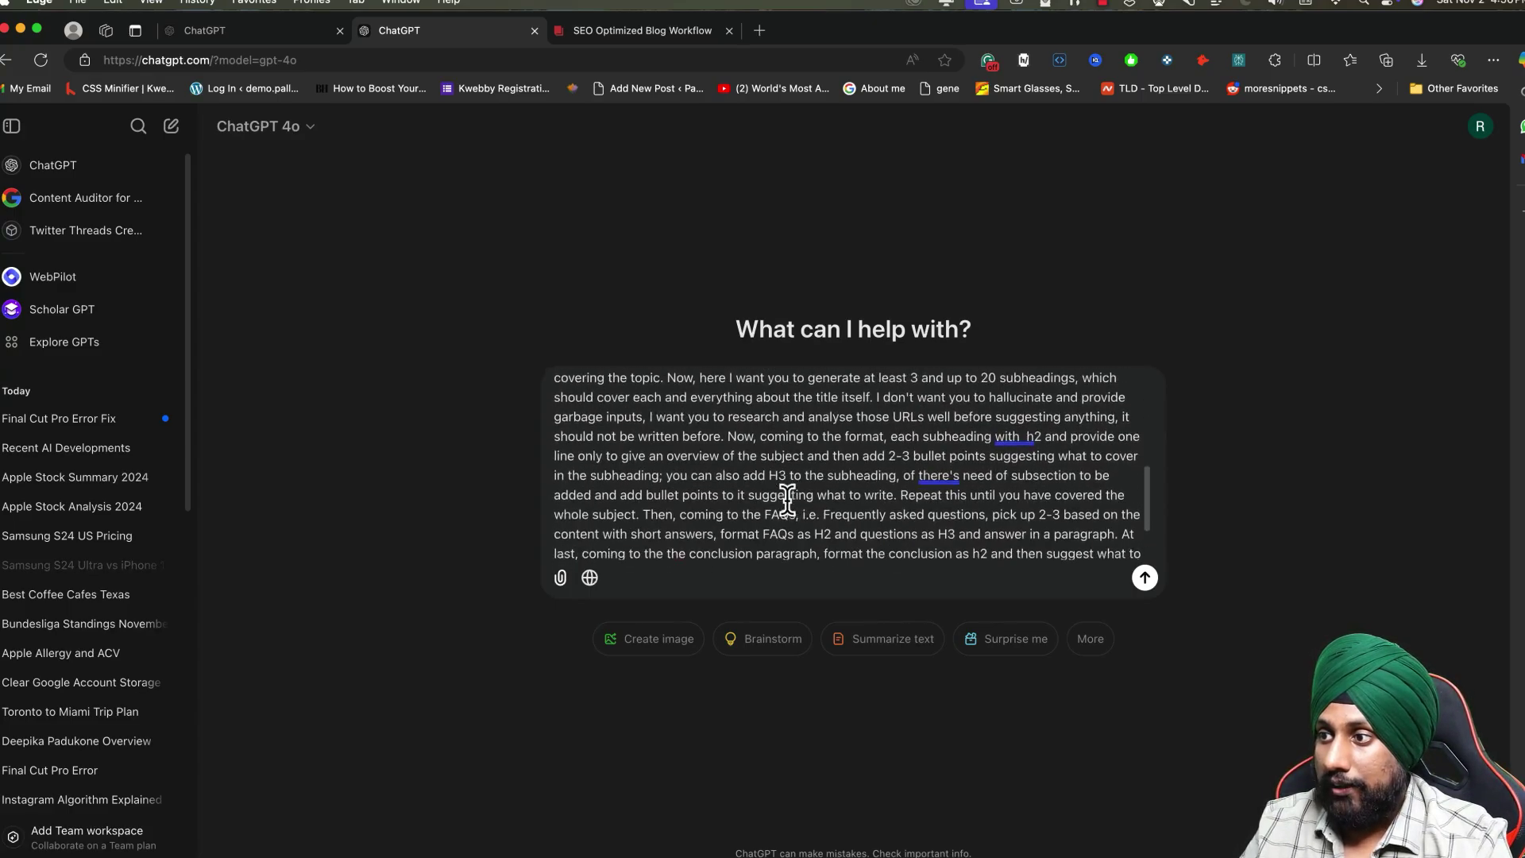
click(590, 578)
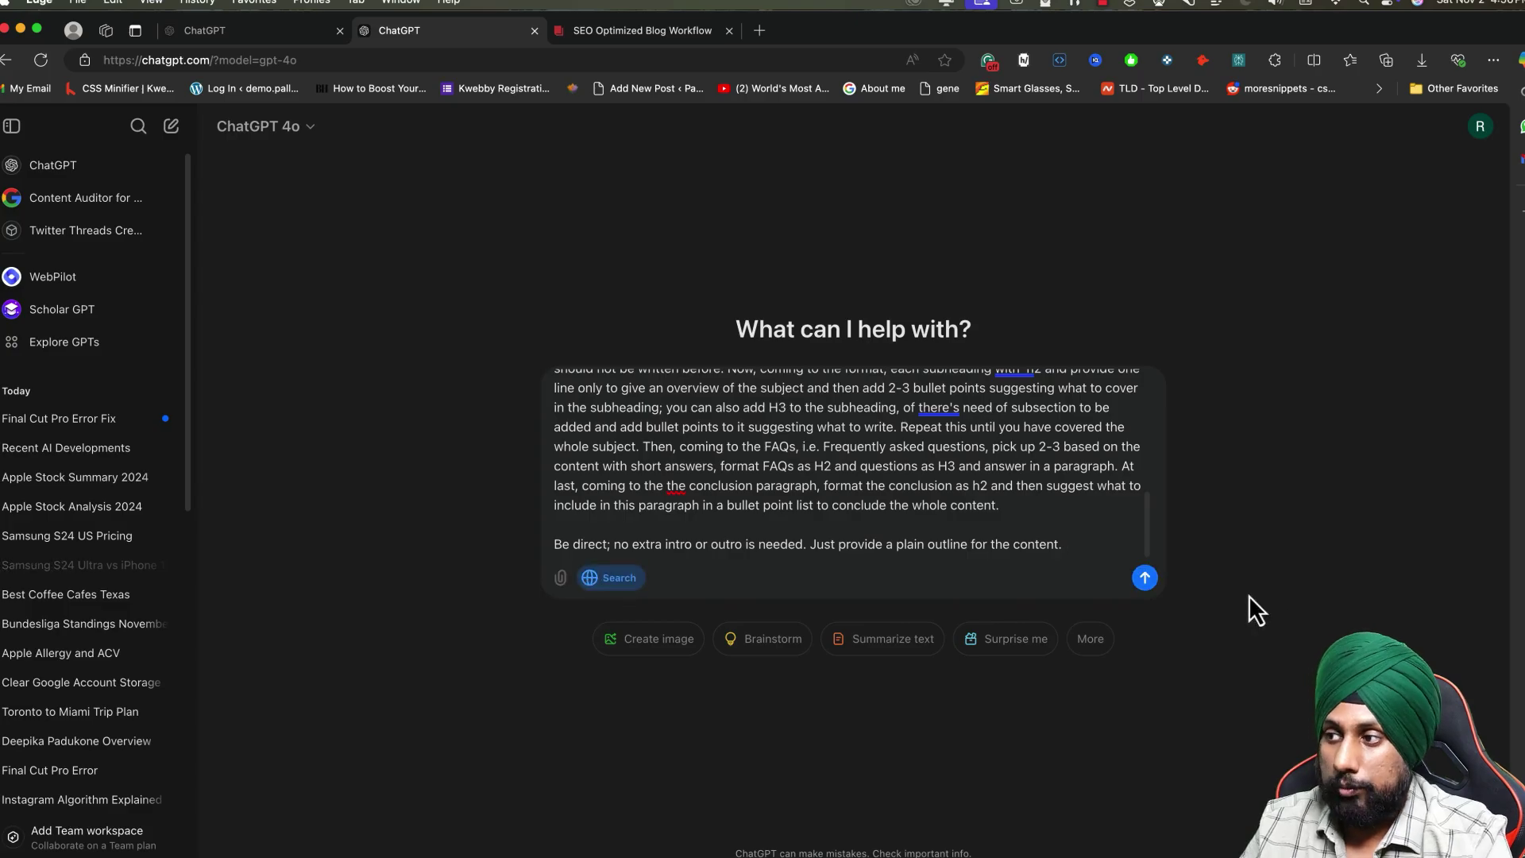
- Send the Instagram Algorithm Explained outline prompt and scroll through the generated outline
click(1147, 581)
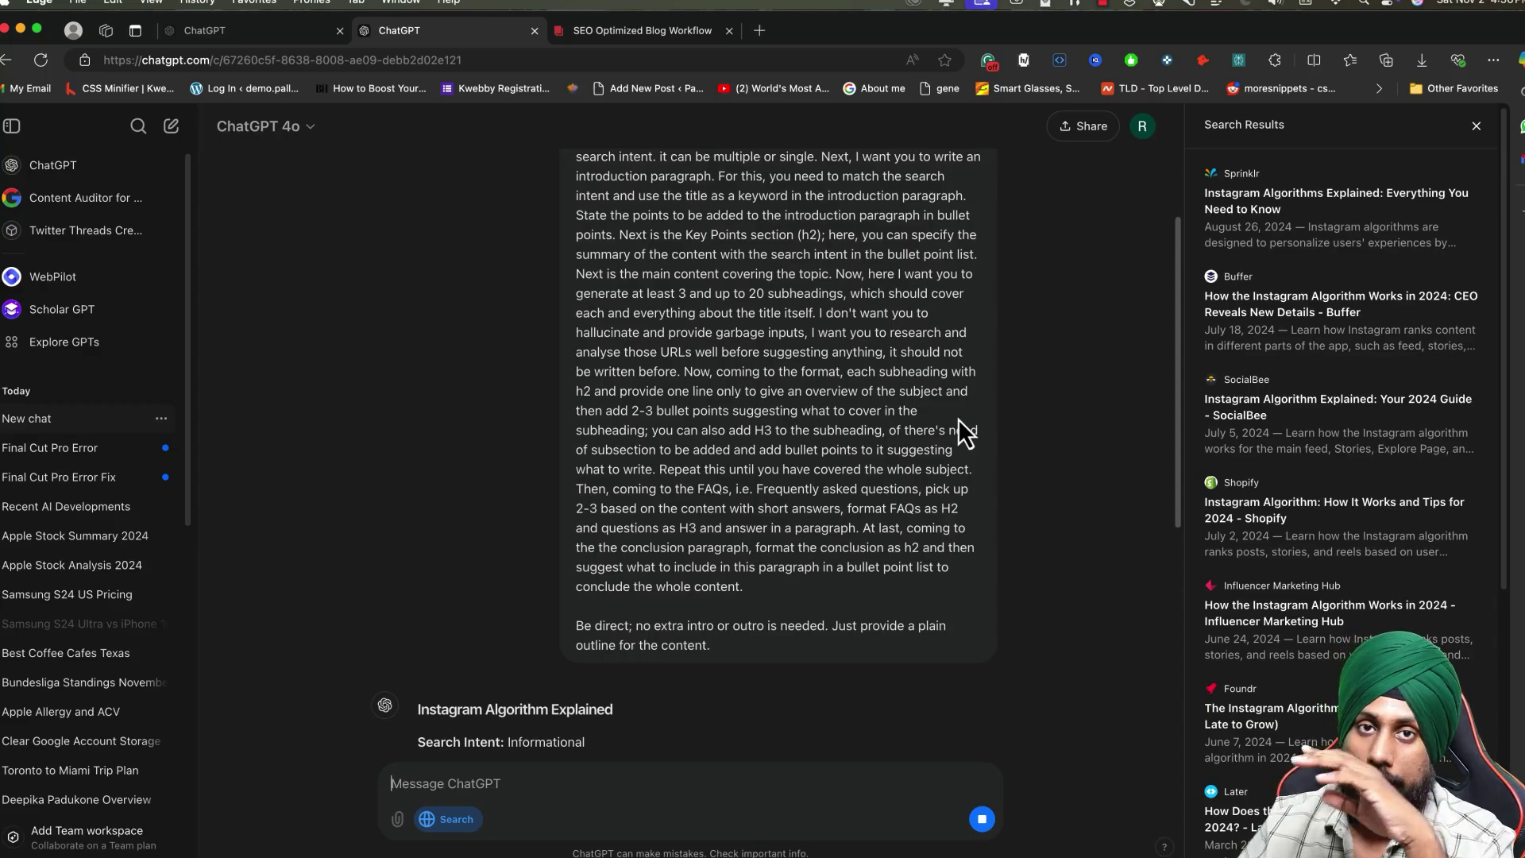
scroll(956, 421, down, 15)
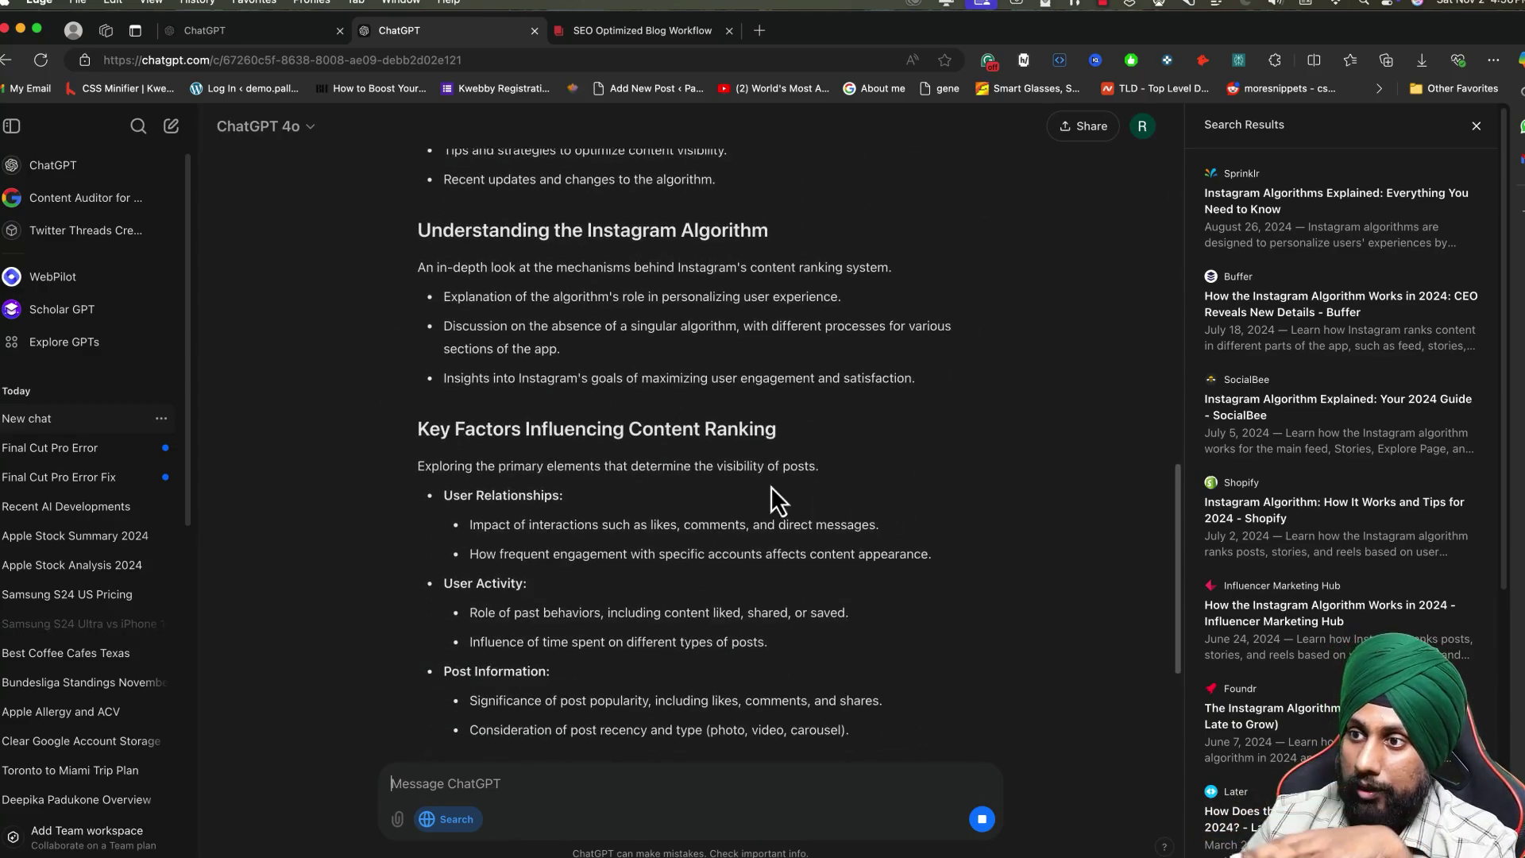
scroll(657, 463, down, 10)
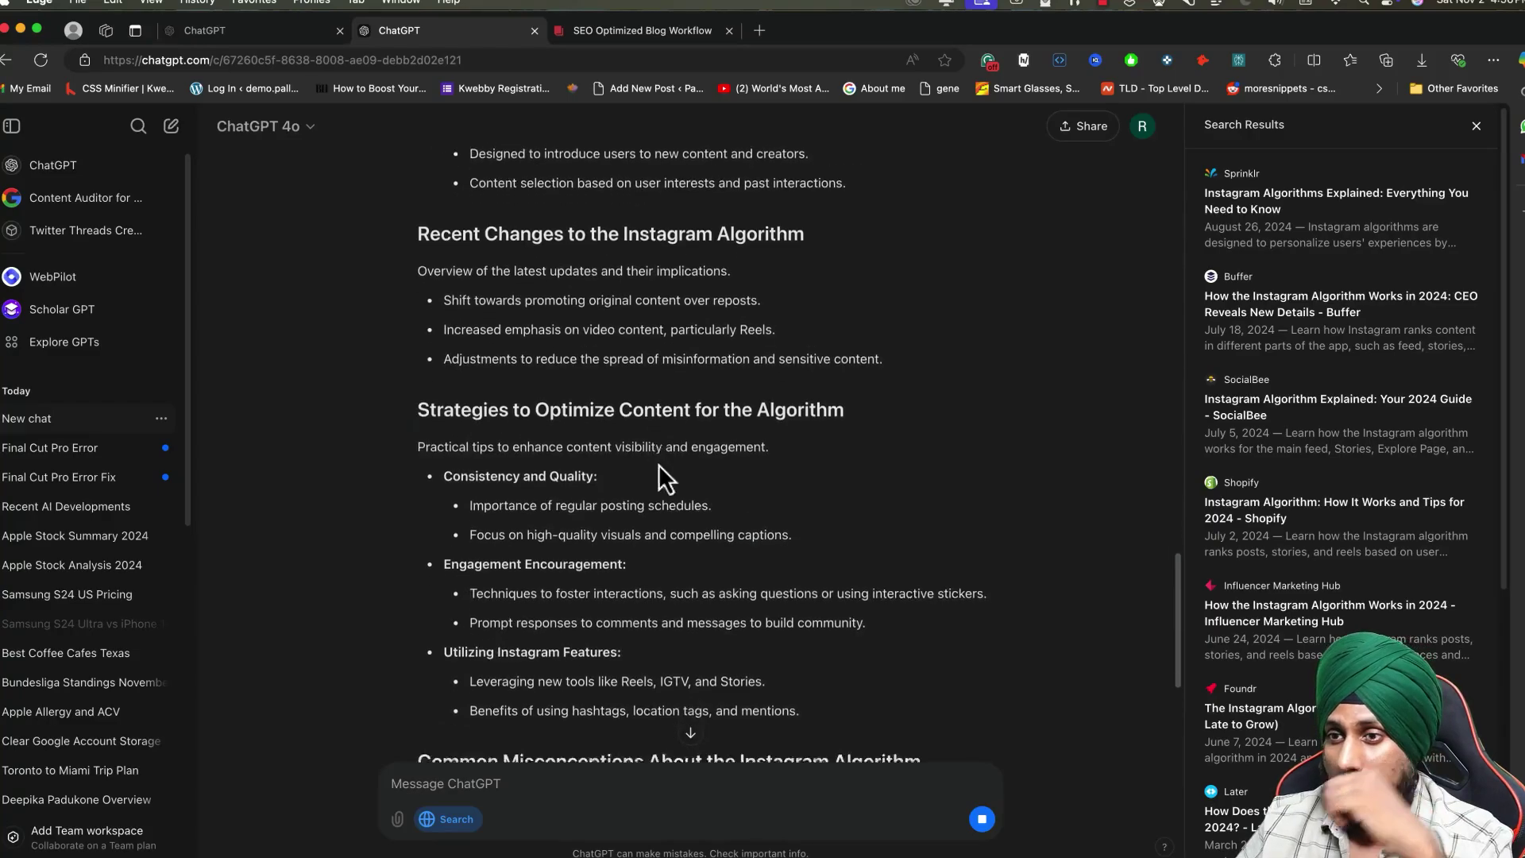
scroll(659, 469, down, 3)
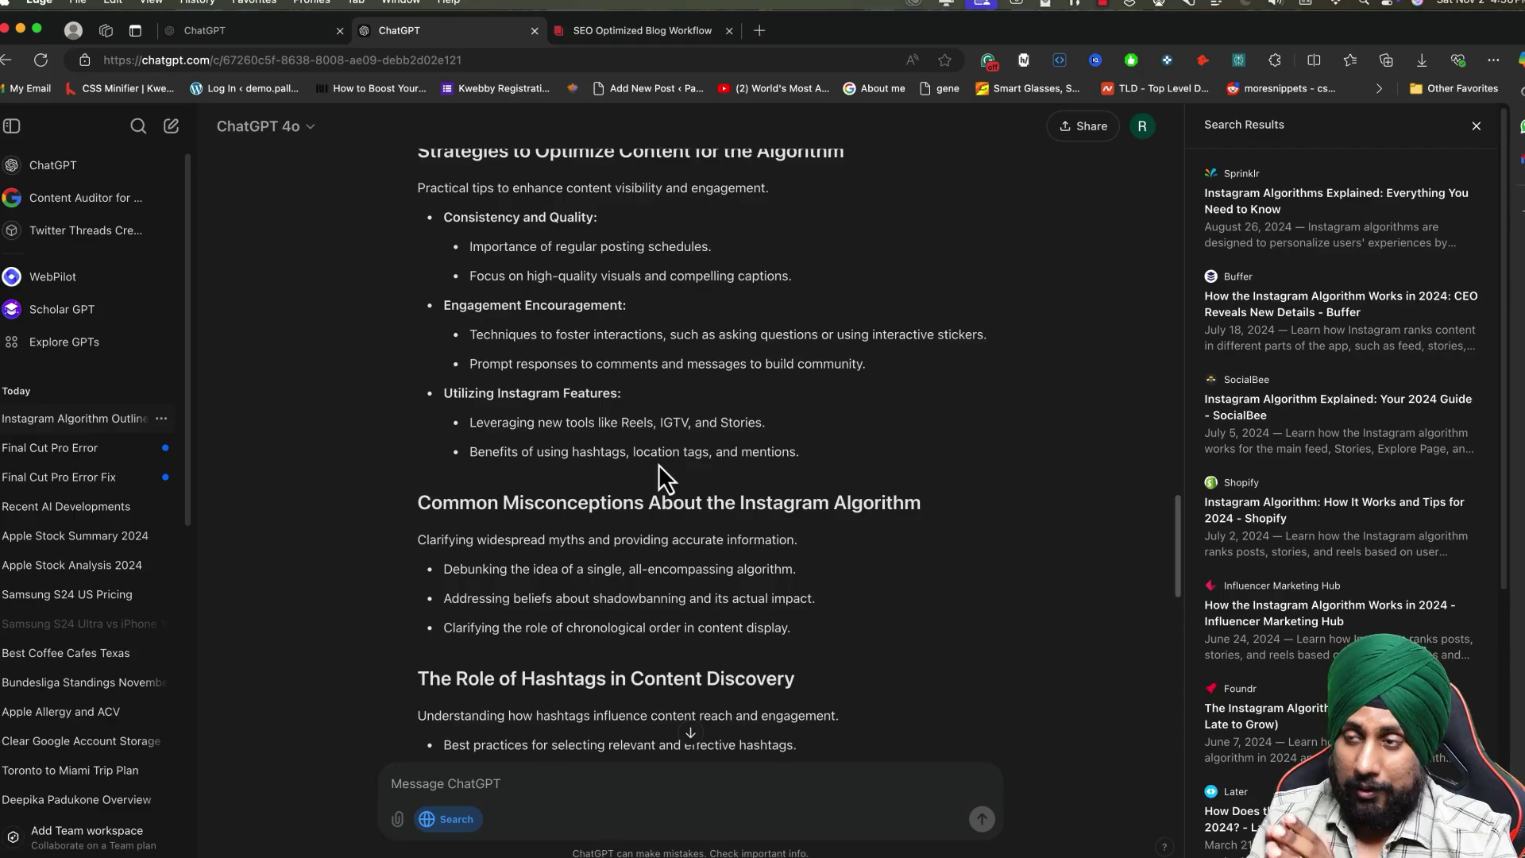
- Load Google Trends in a new tab and start a new ChatGPT chat with web search on
key(super+t)
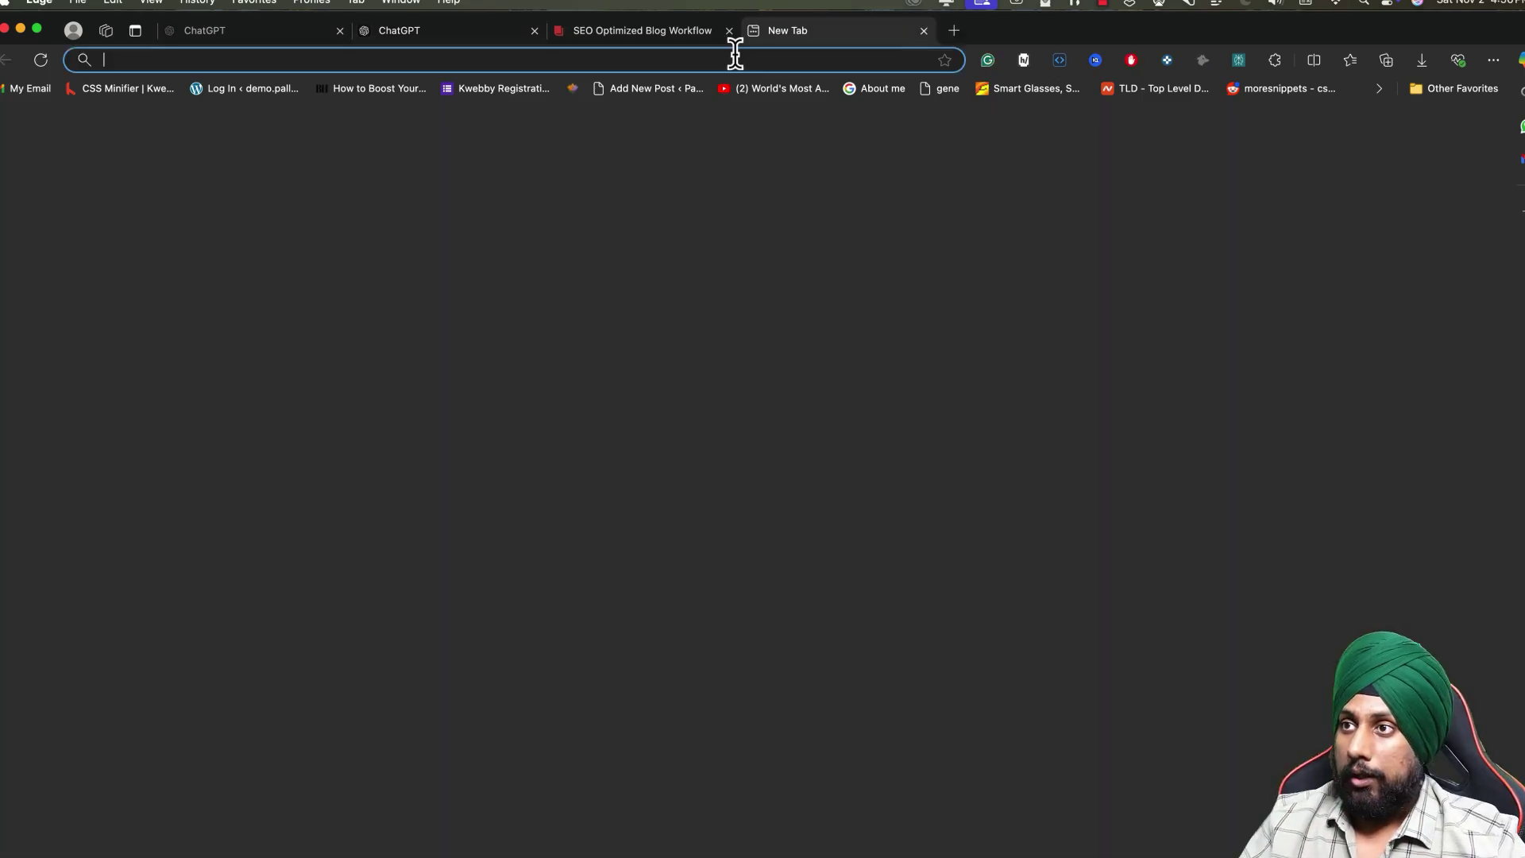
text(trends)
key(Return)
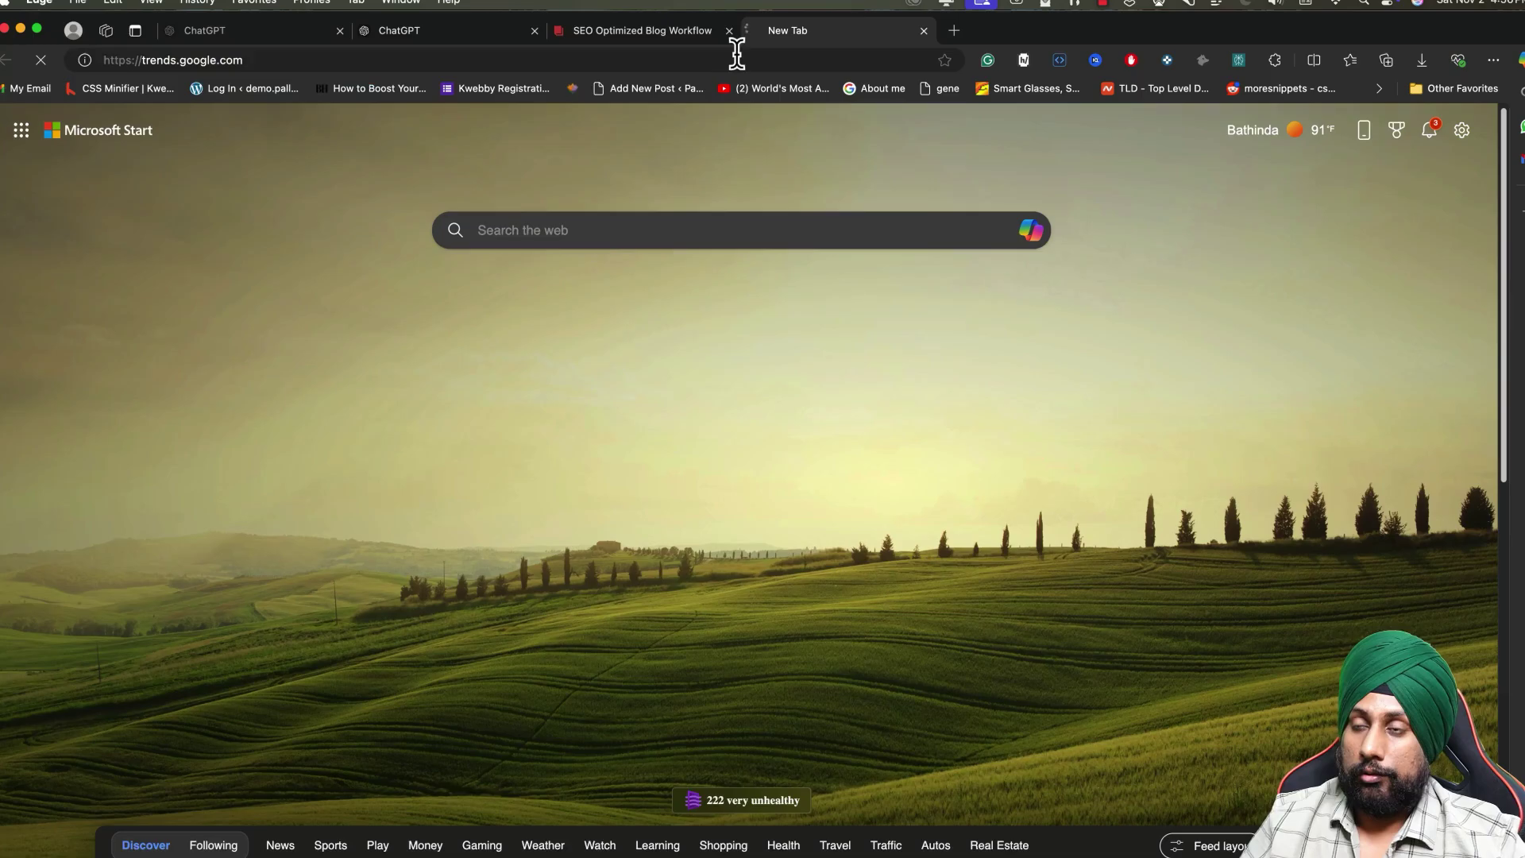
drag(715, 36, 604, 32)
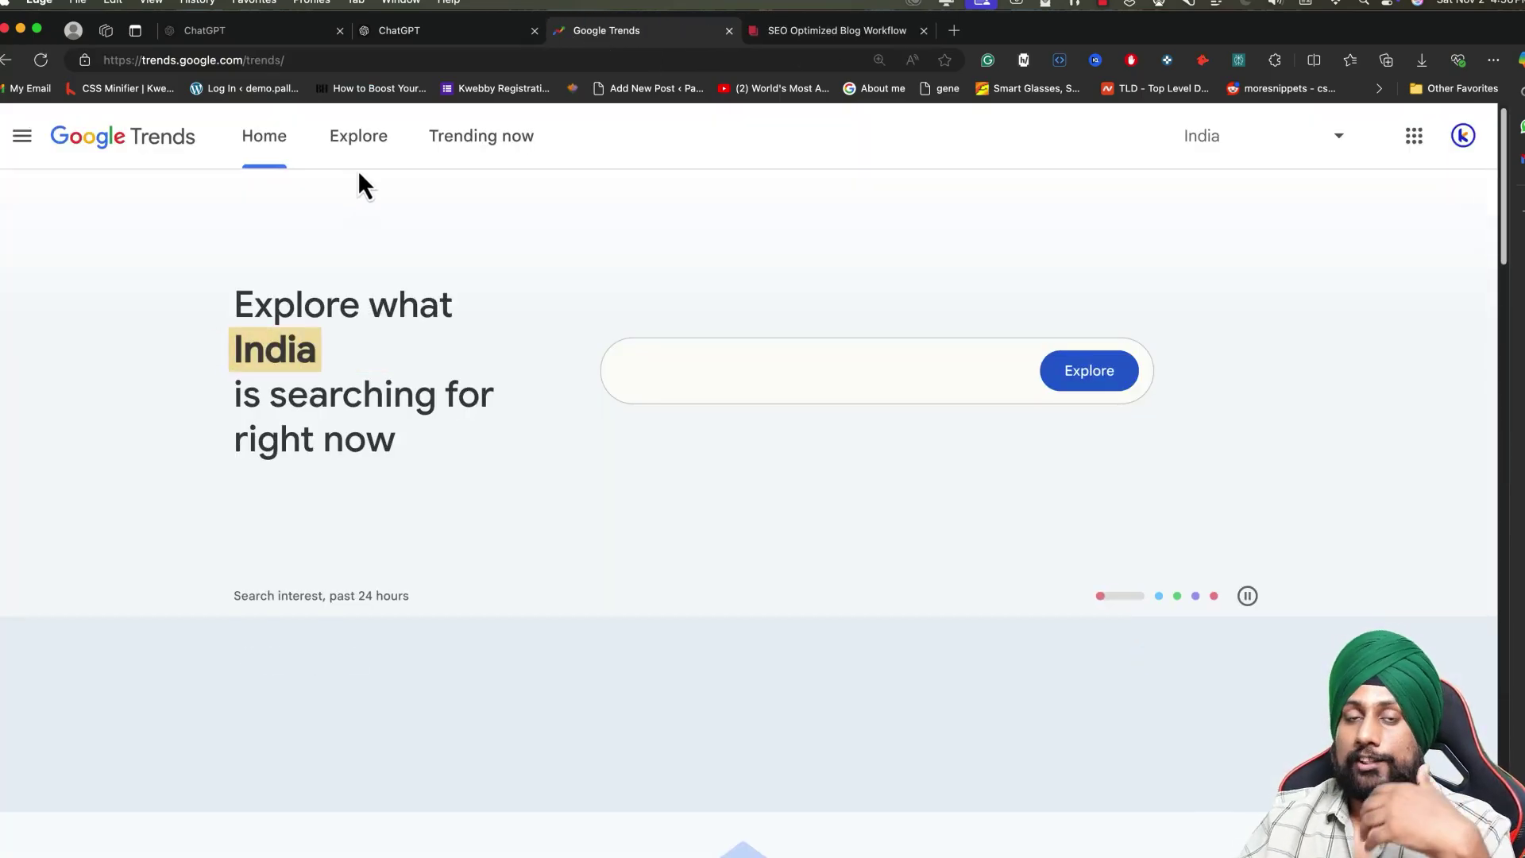
click(449, 31)
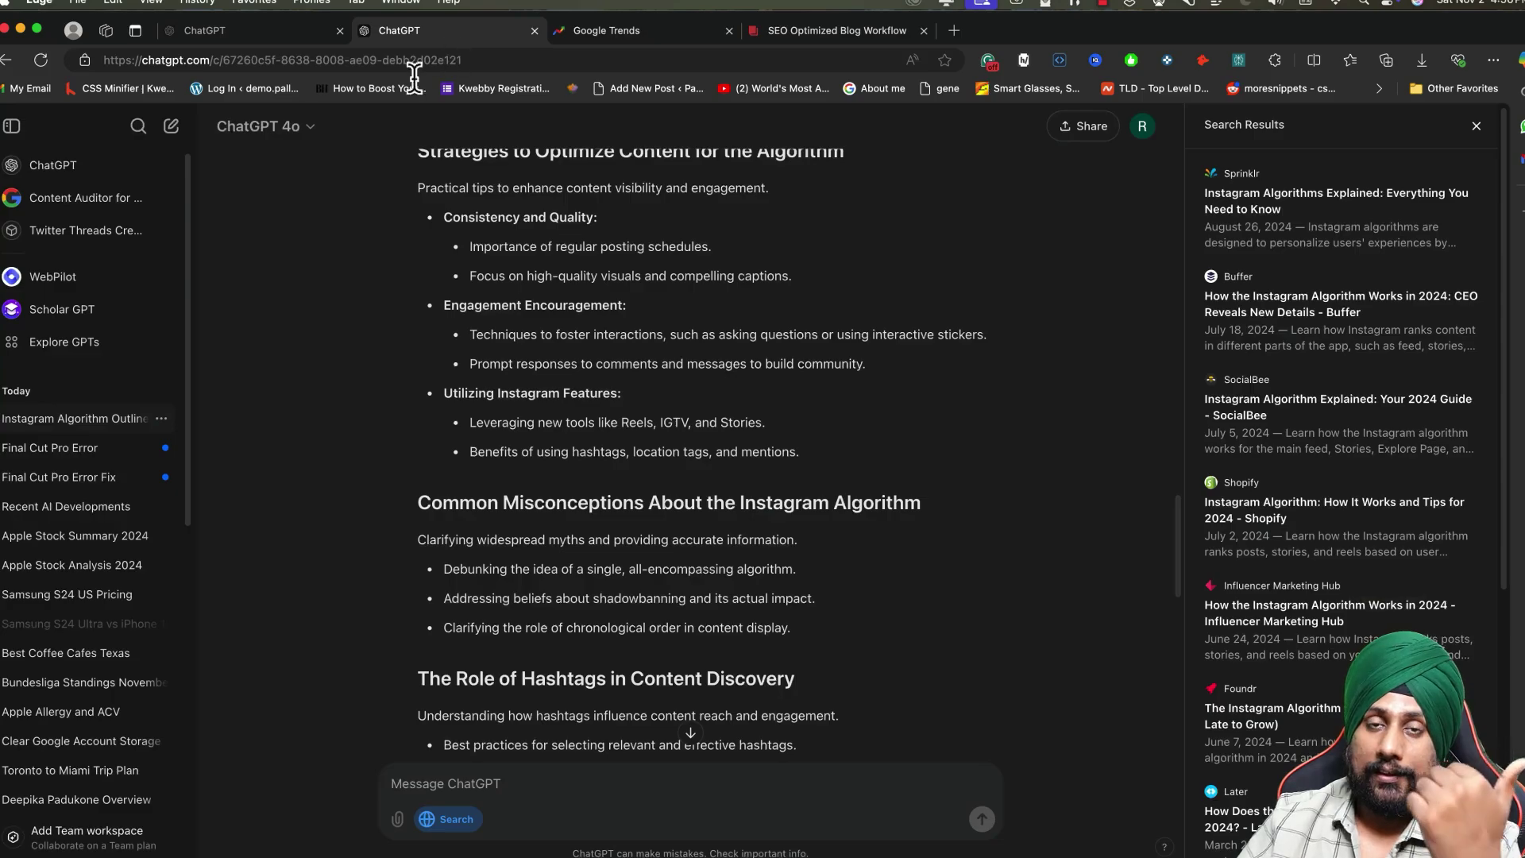
click(172, 135)
click(589, 499)
- Show United States Trending now searches and open the 'texas pregnancy death' trend's news
click(612, 35)
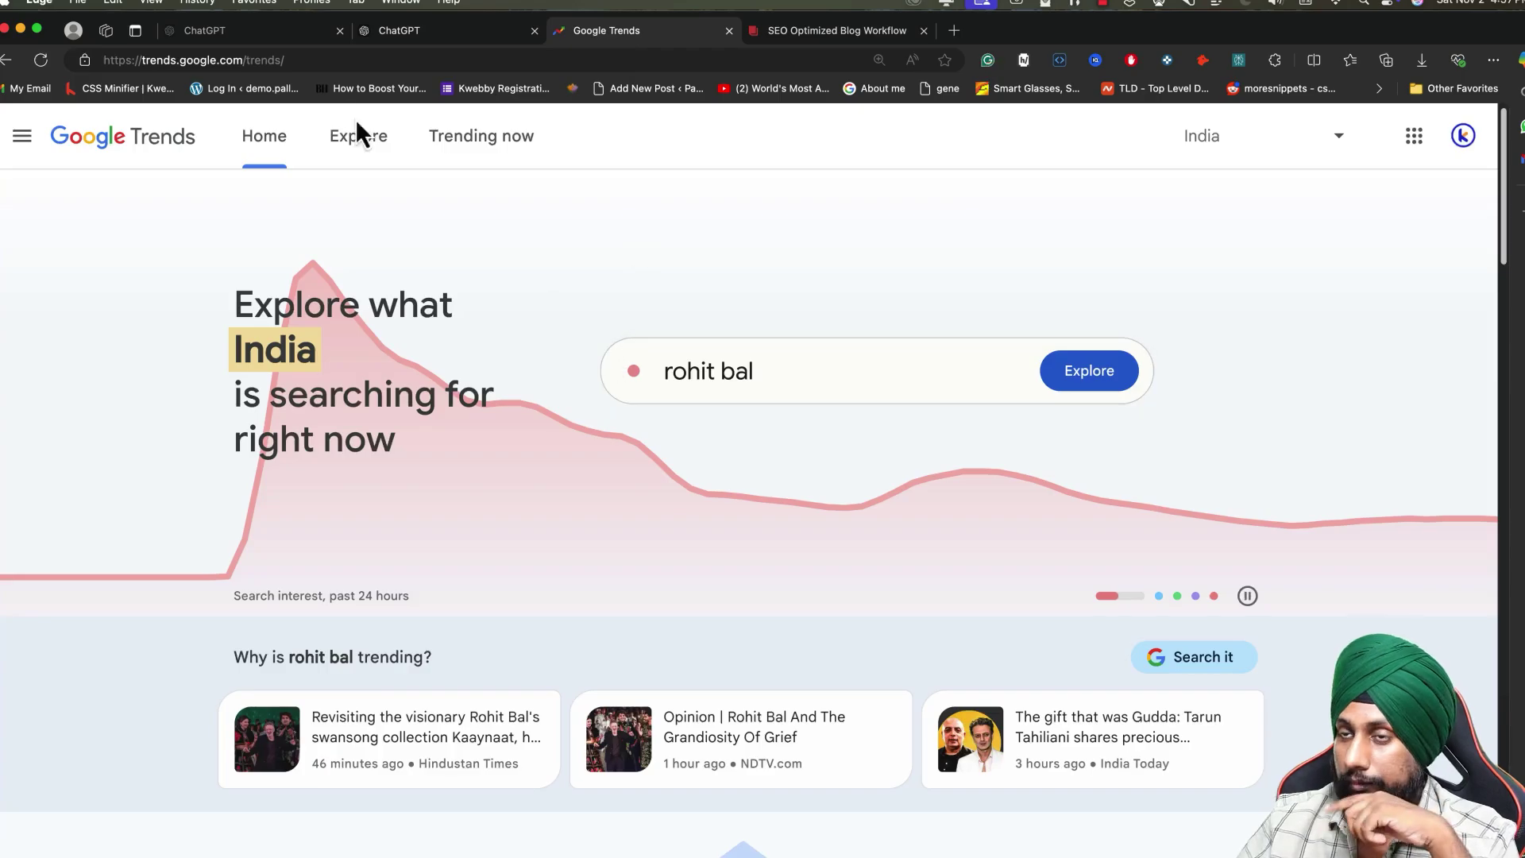
click(493, 140)
click(195, 222)
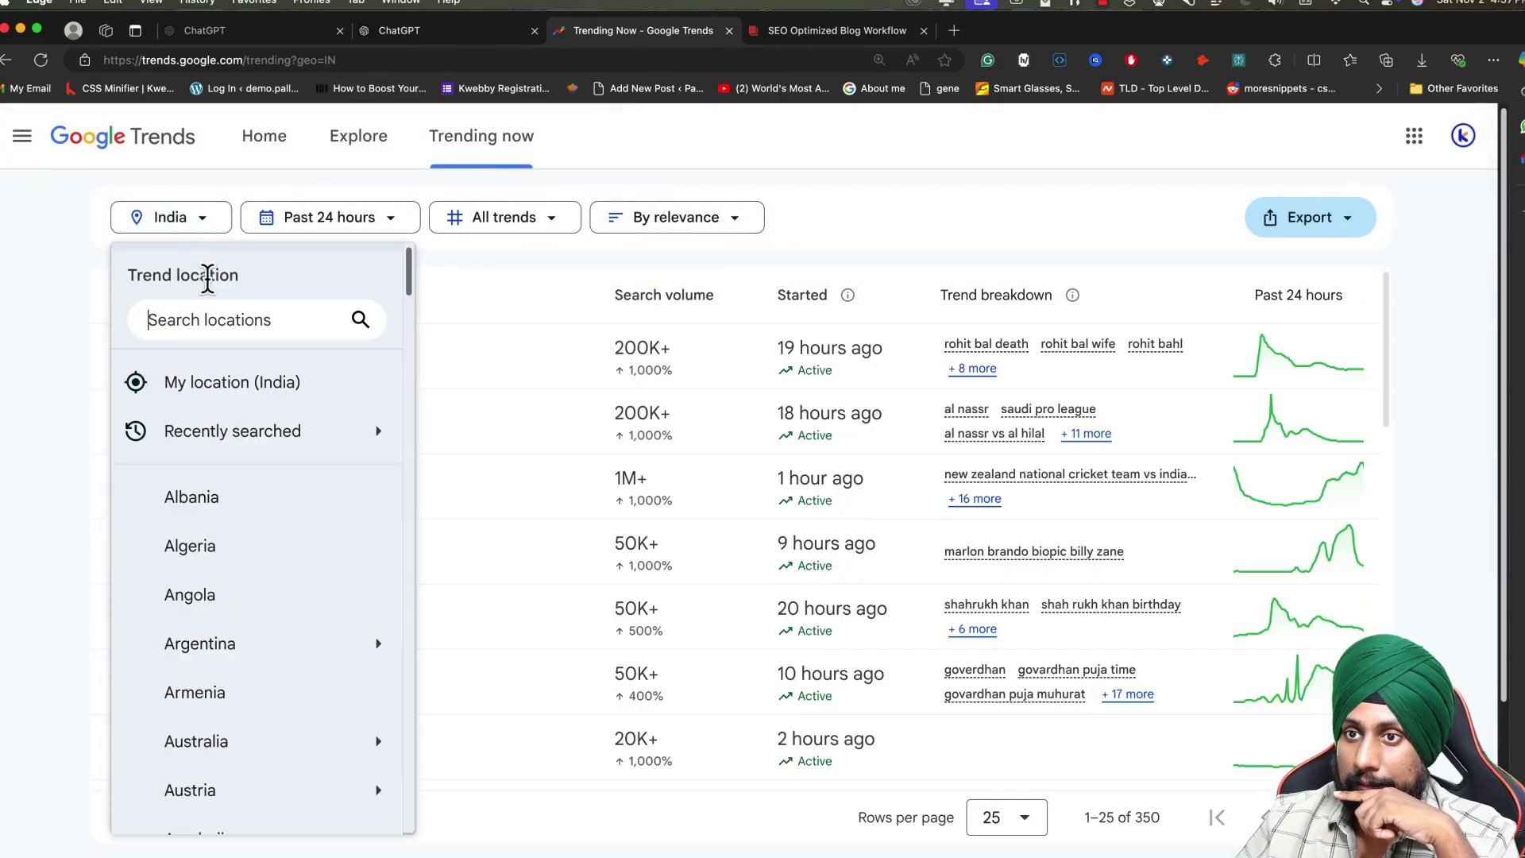
click(209, 305)
text(unit)
click(366, 479)
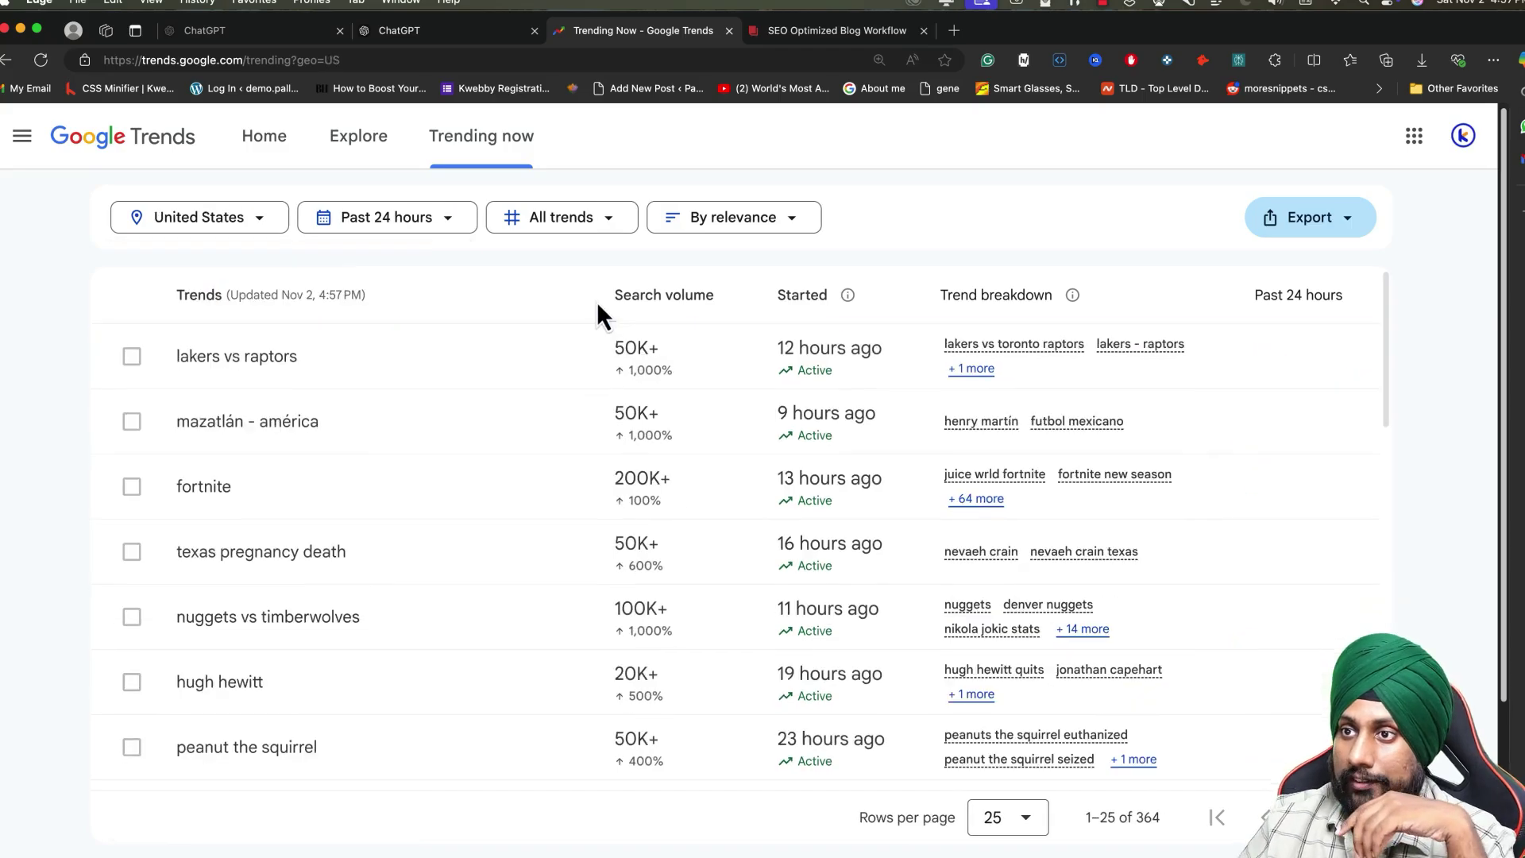
click(256, 216)
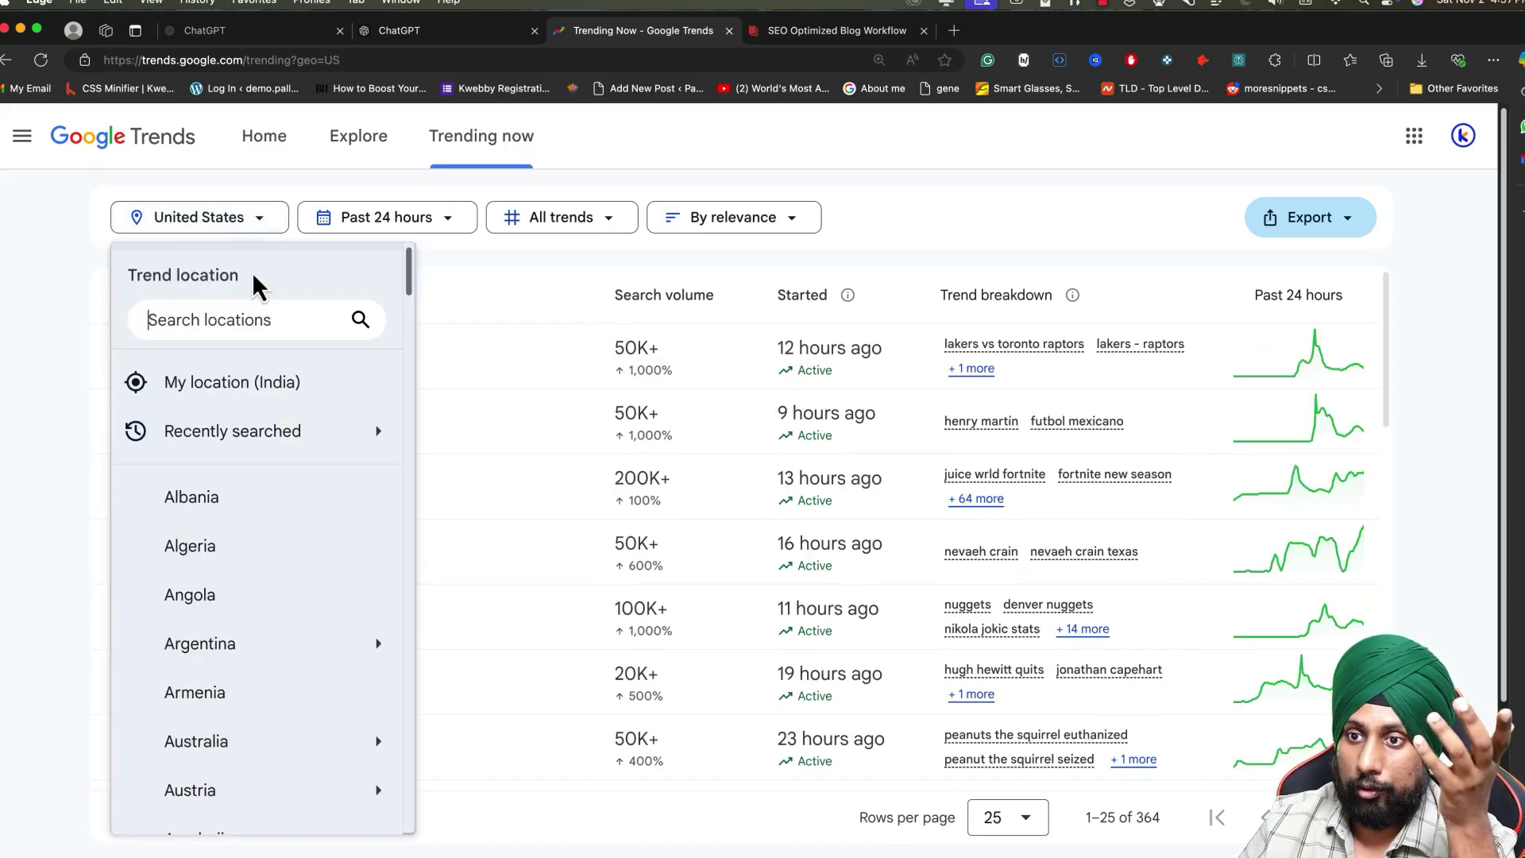
click(43, 351)
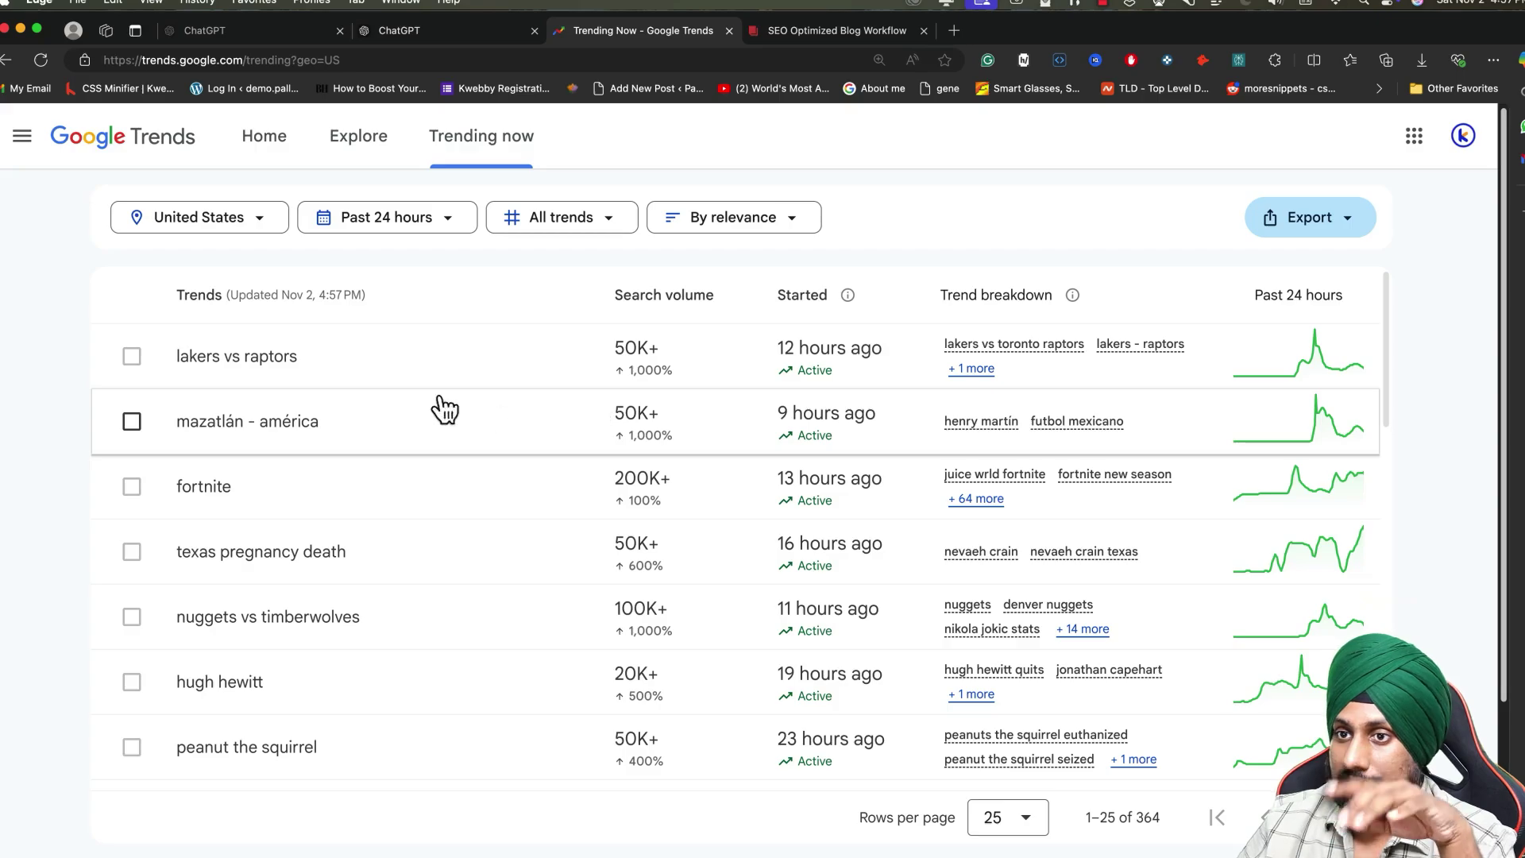
scroll(199, 469, down, 1)
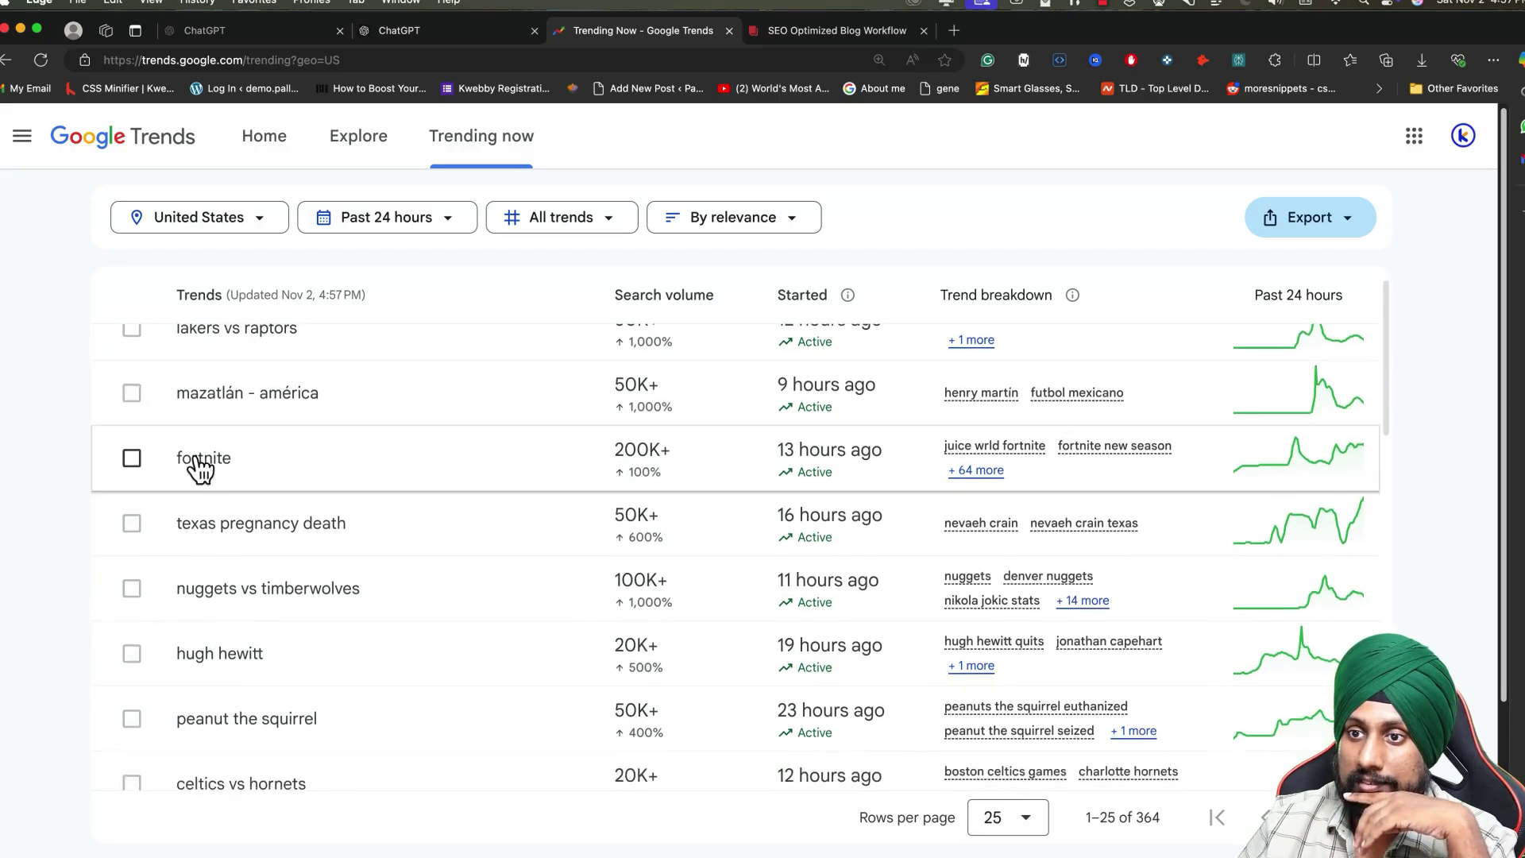
click(397, 544)
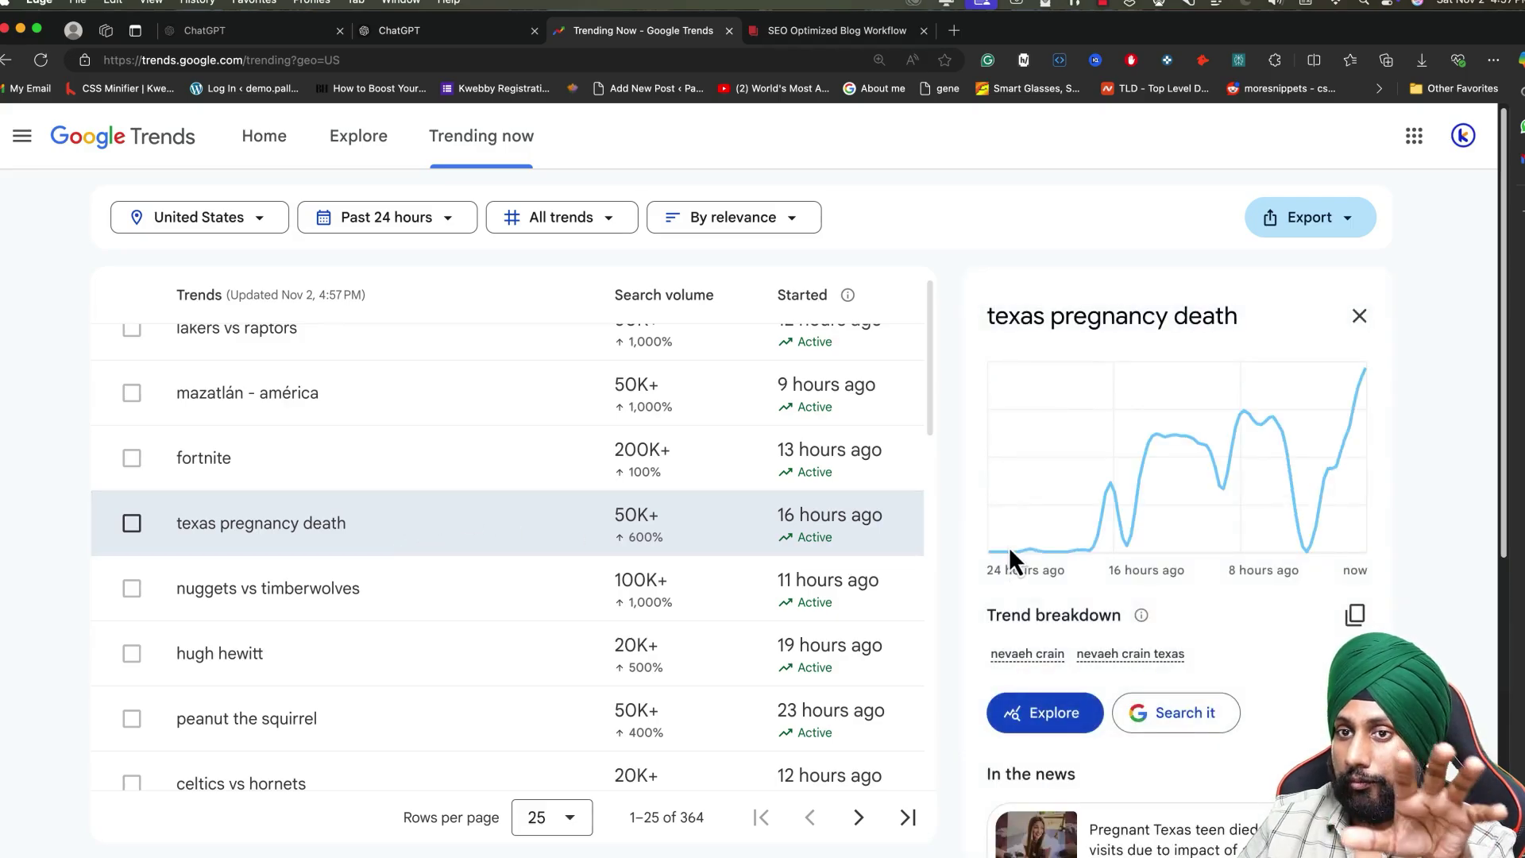
scroll(1009, 547, down, 6)
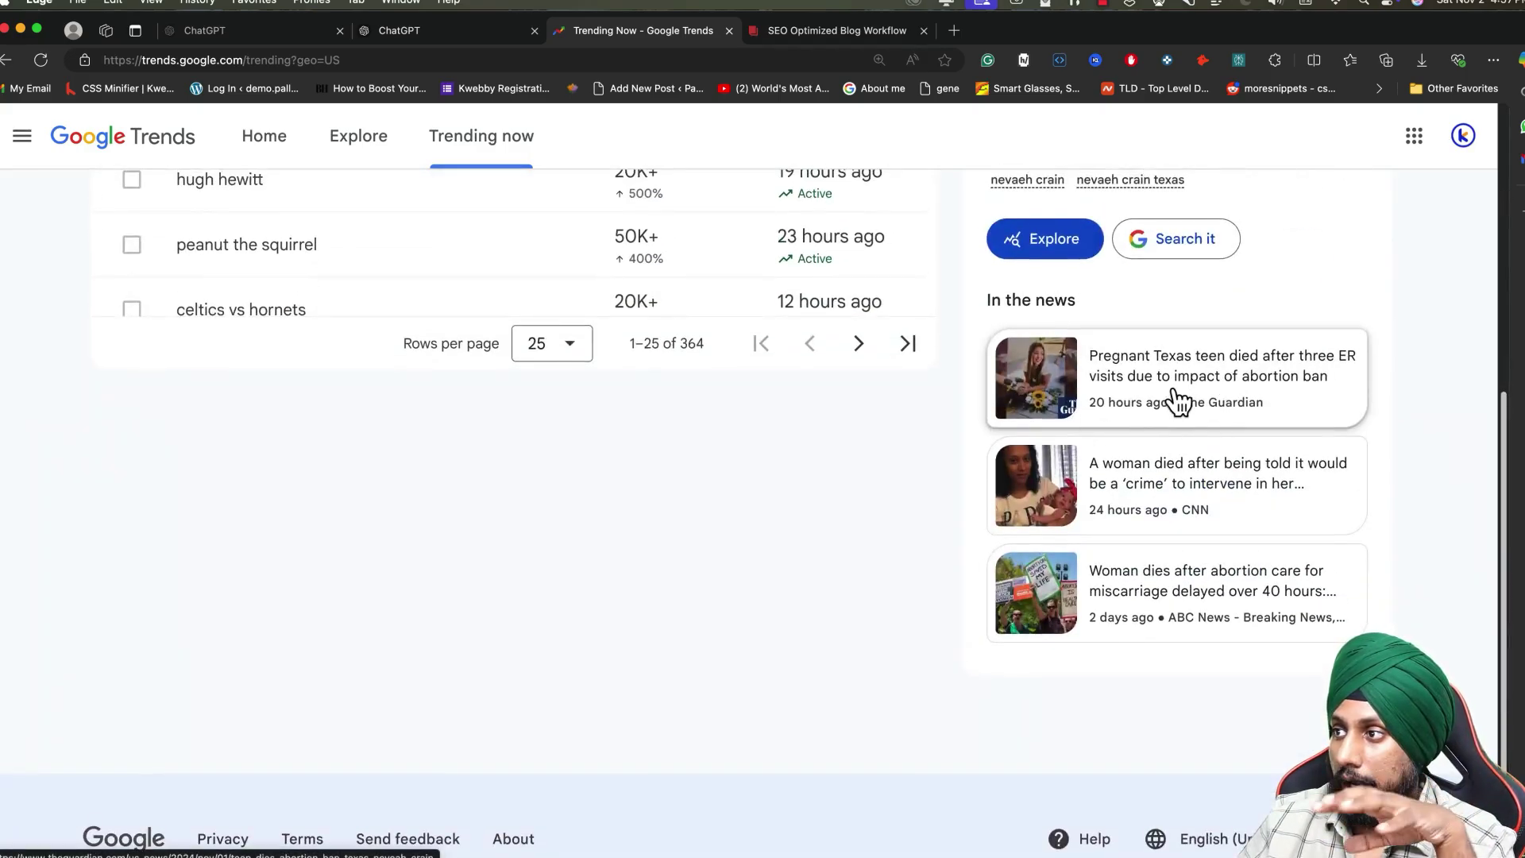
- Open the Guardian story and select its headline about the pregnant Texas teen's death
click(1181, 397)
triple_click(432, 311)
key(super+c)
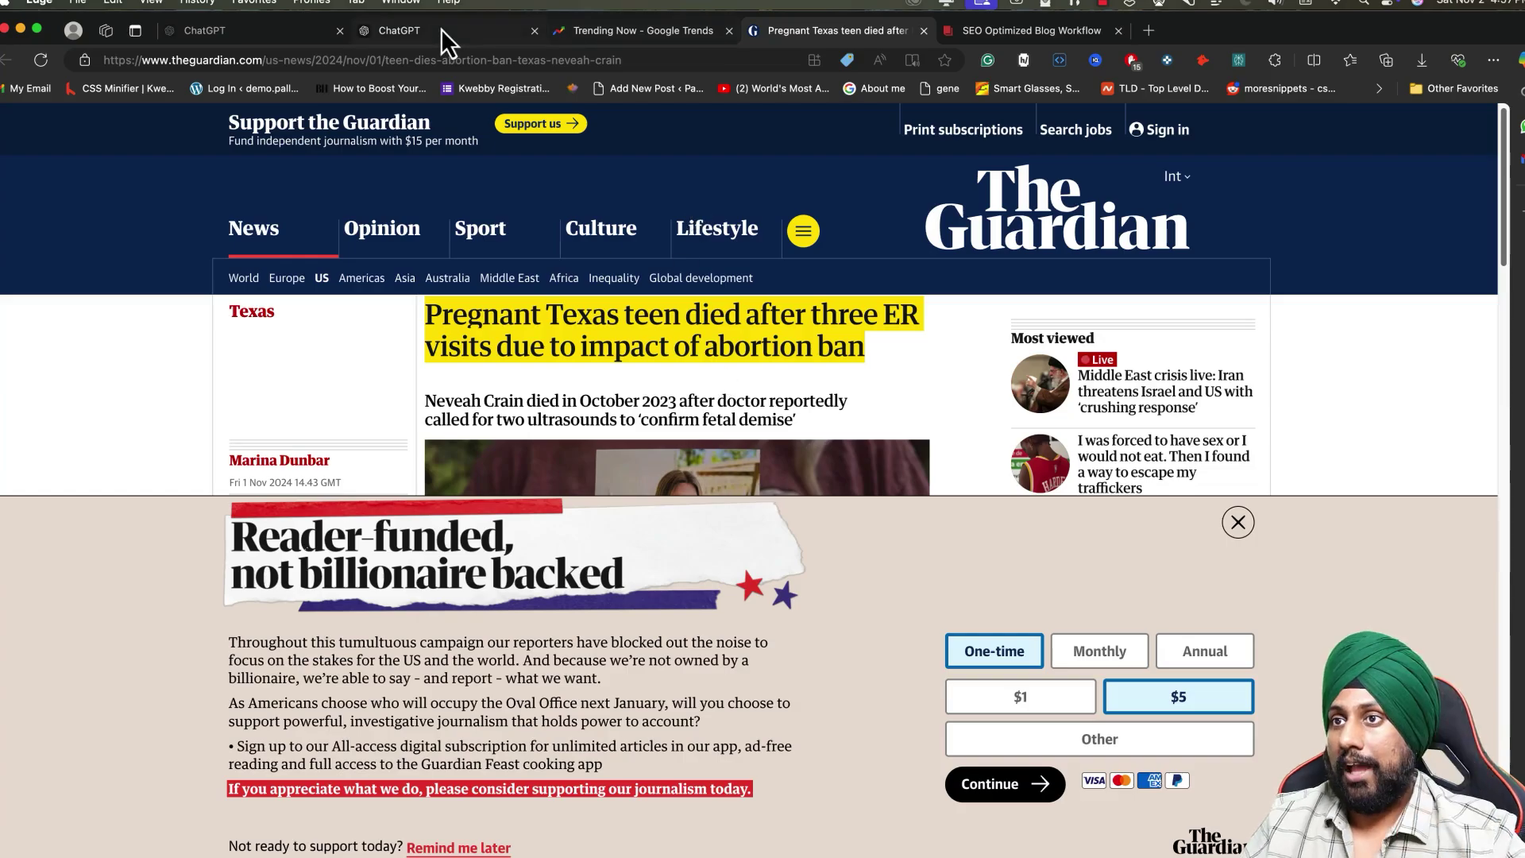
- Write 'search' plus the pasted headline, requesting an engaging YouTube Shorts script with a scroll-stopping hook
click(465, 31)
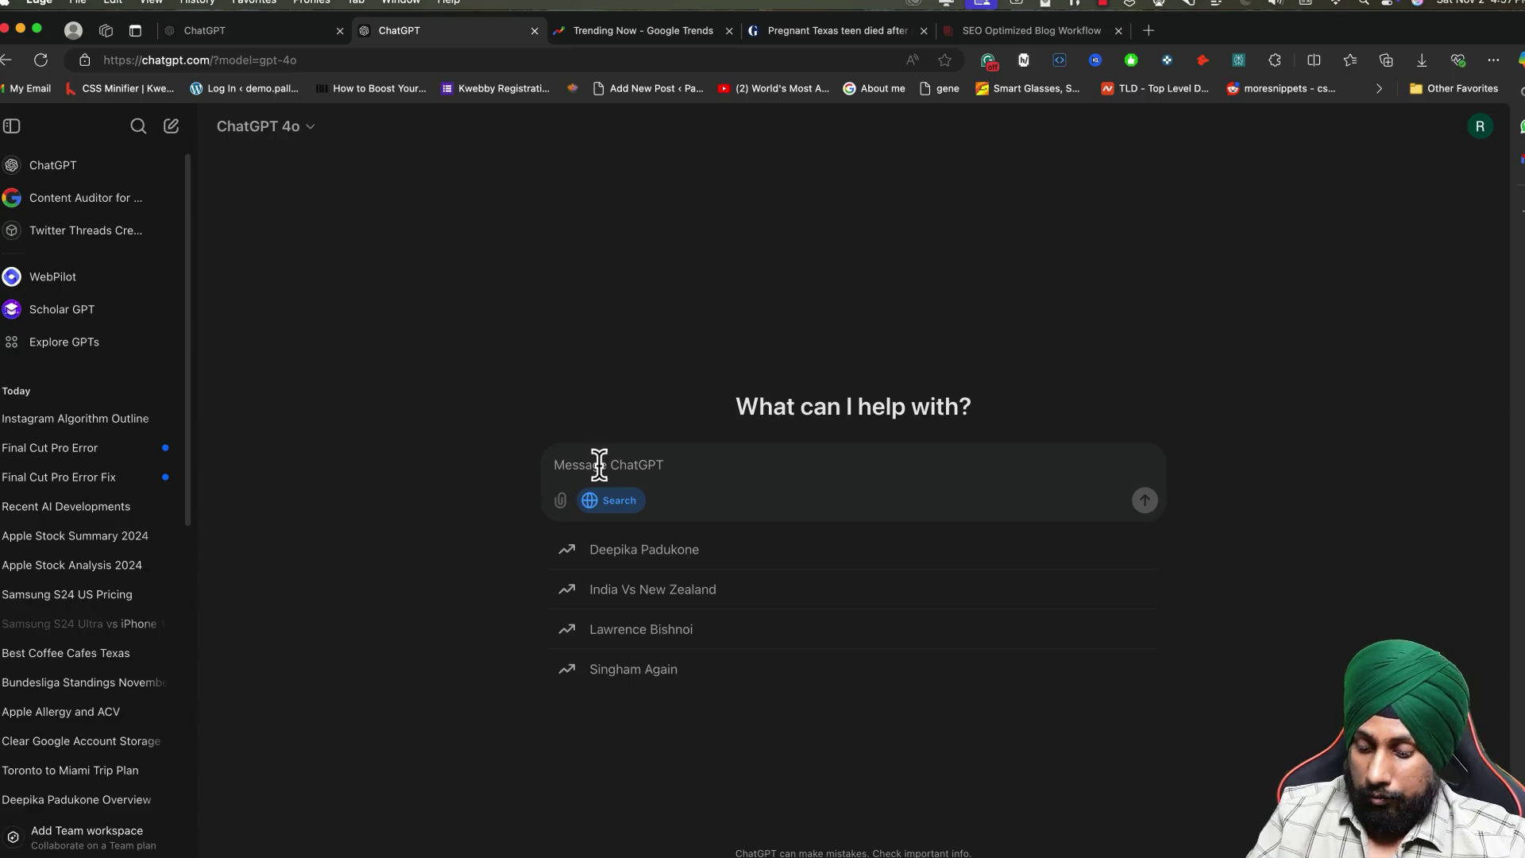
text(search for ")
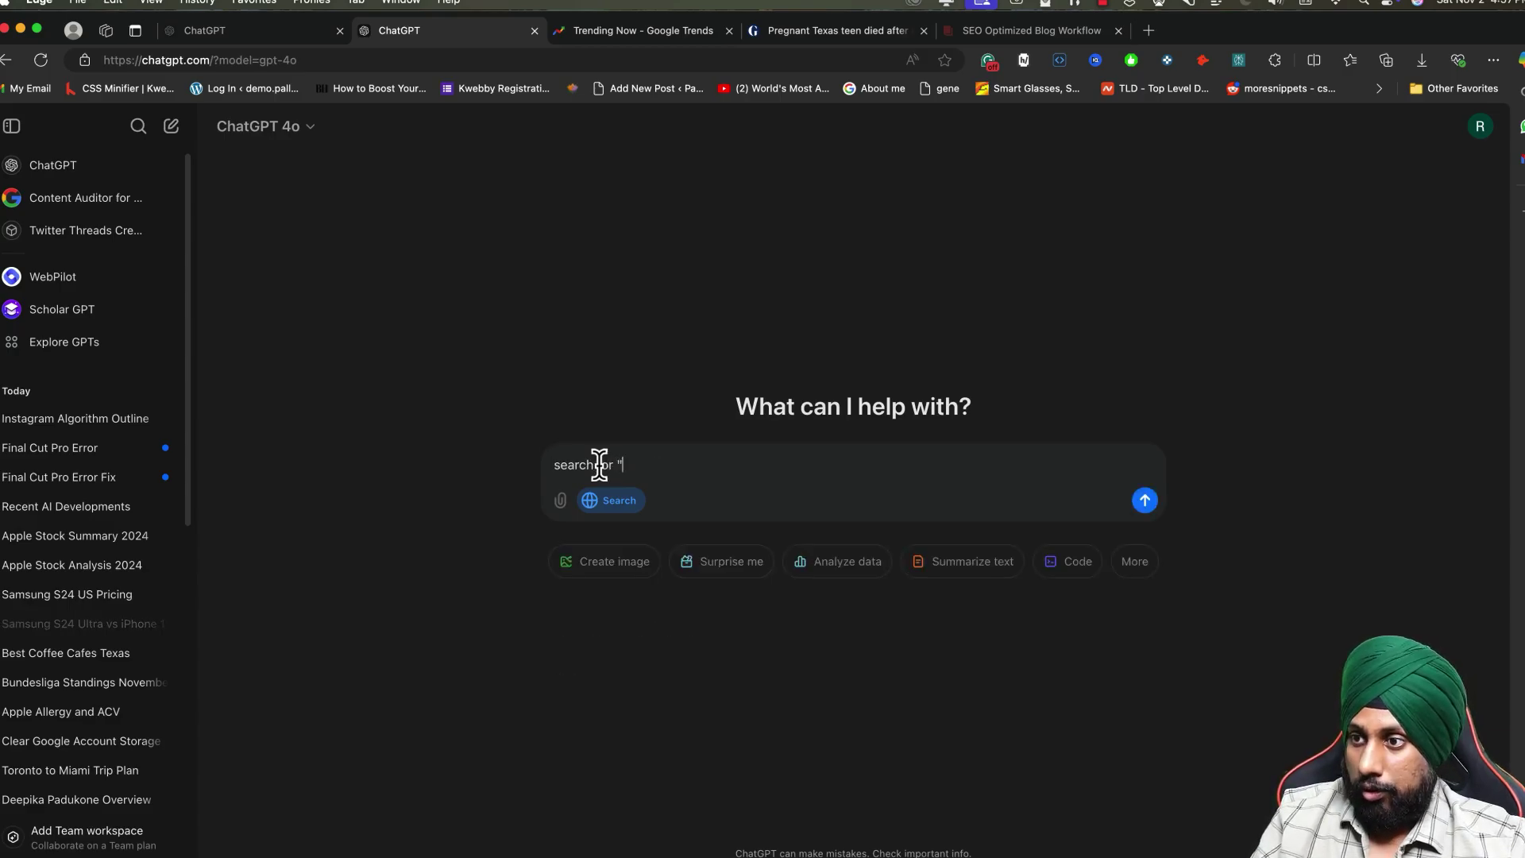
key(super+v)
text(" and based on the topic, prov)
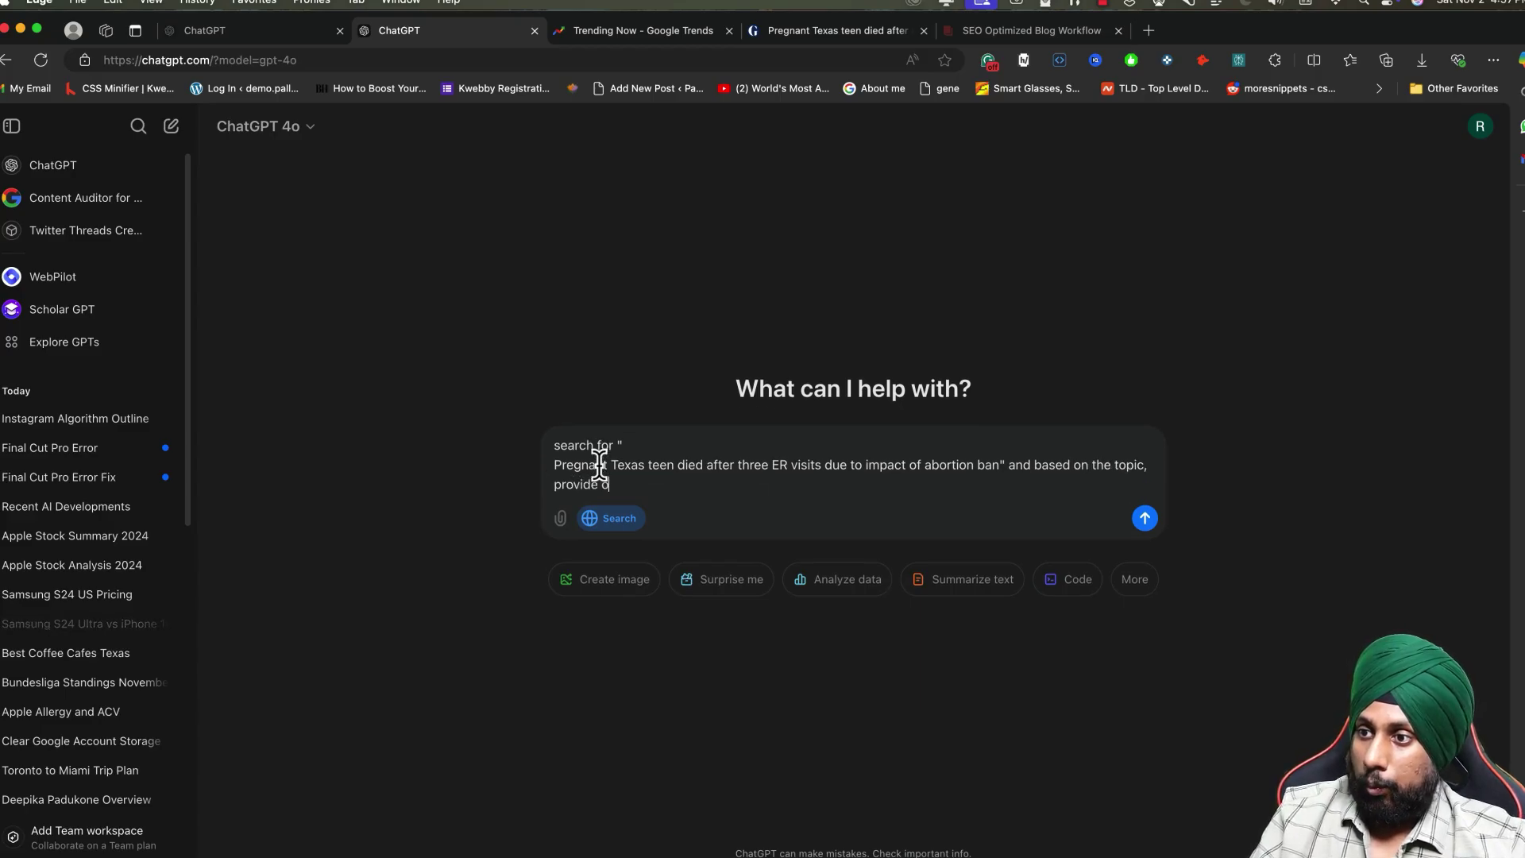
text(ide one)
key(BackSpace)
key(BackSpace)
key(BackSpace)
key(BackSpace)
text(youtube)
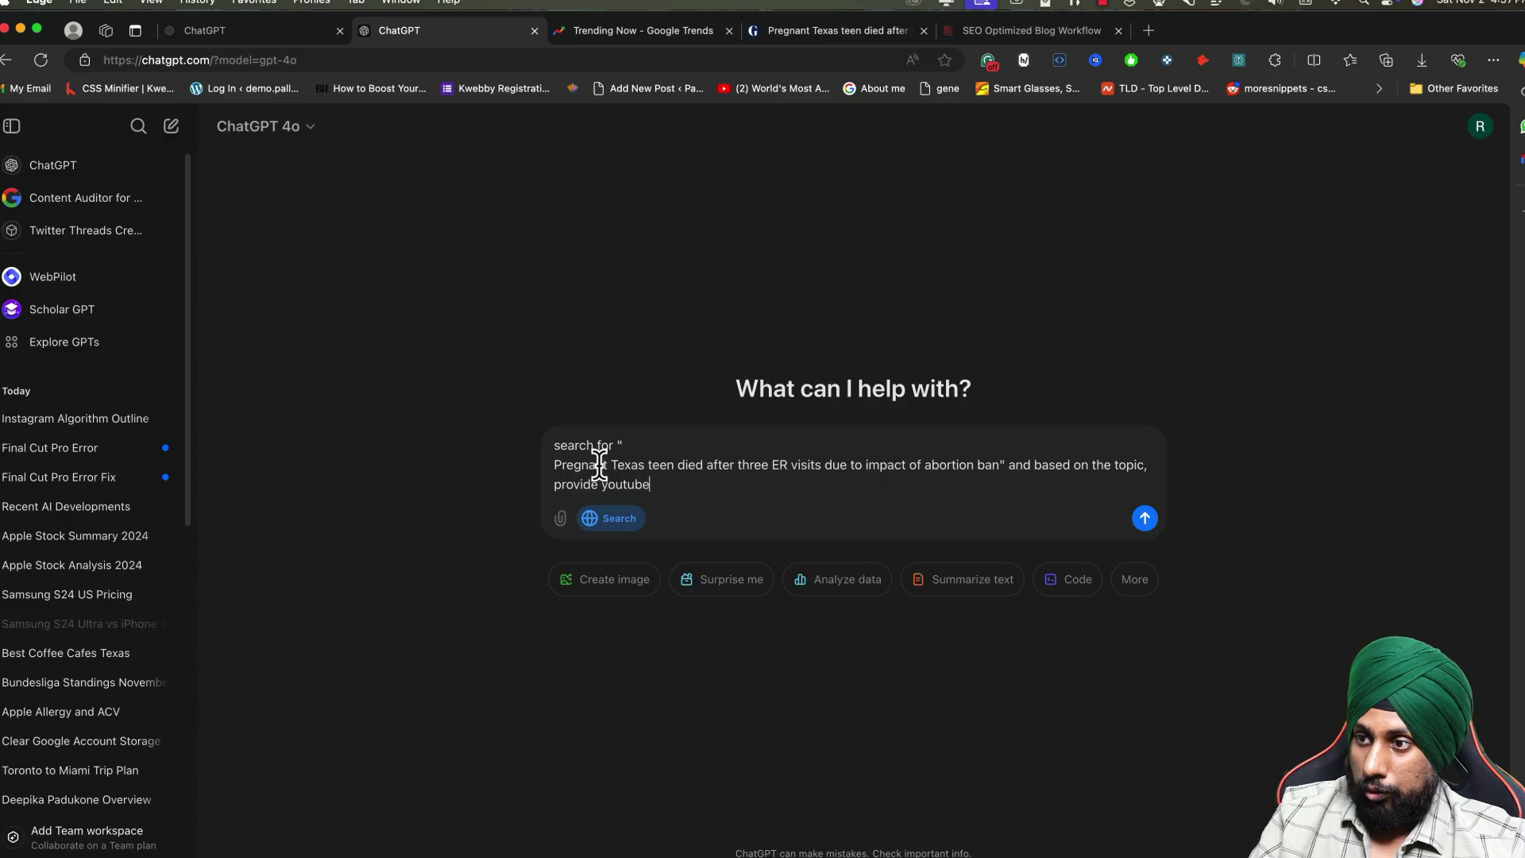
text( shorts script. keep it engaging until )
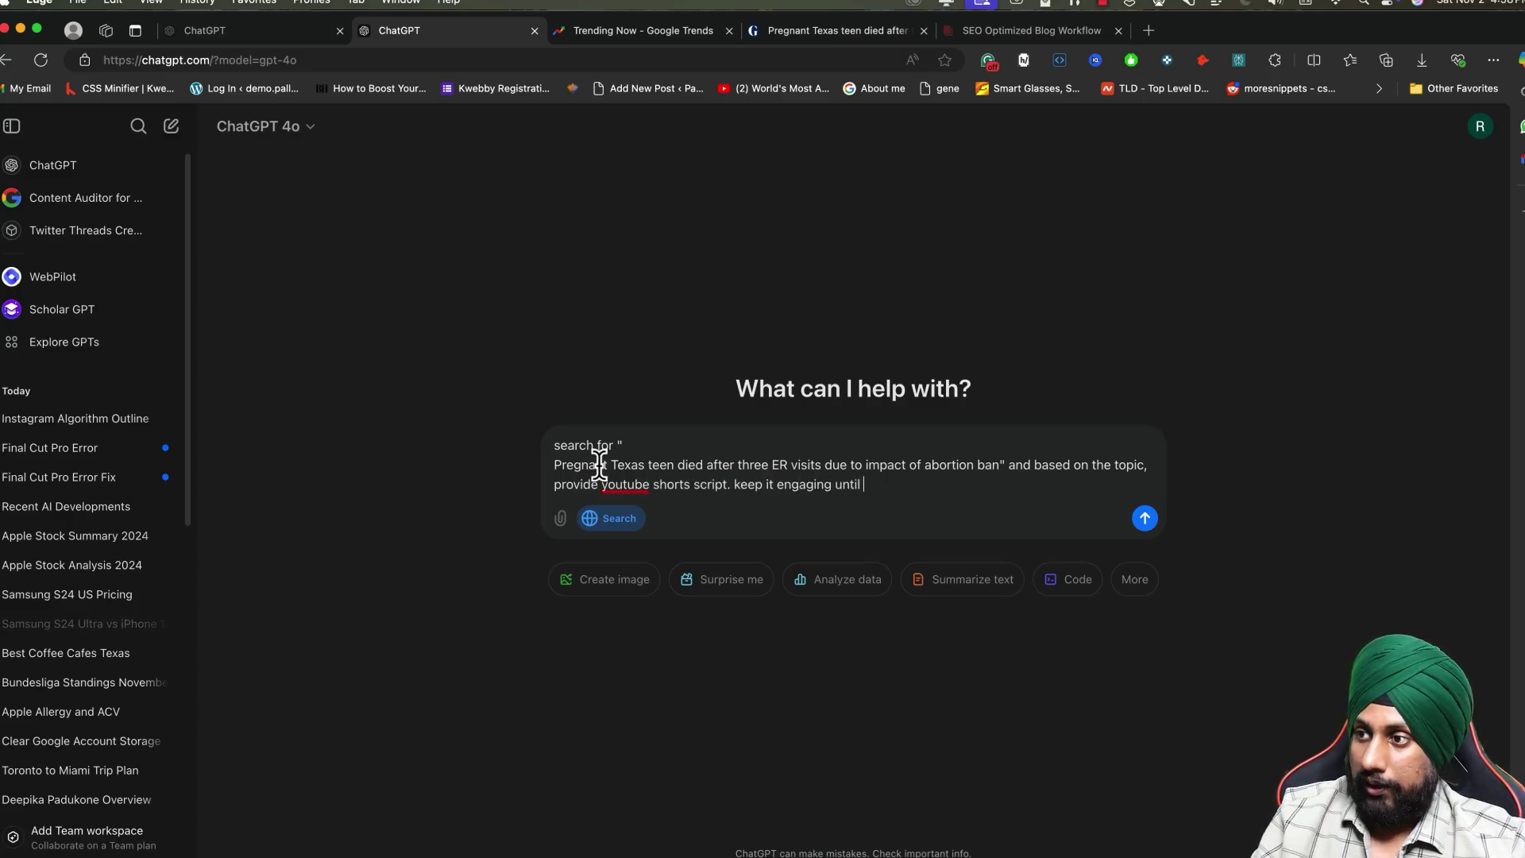
text(the end. provide scroll s)
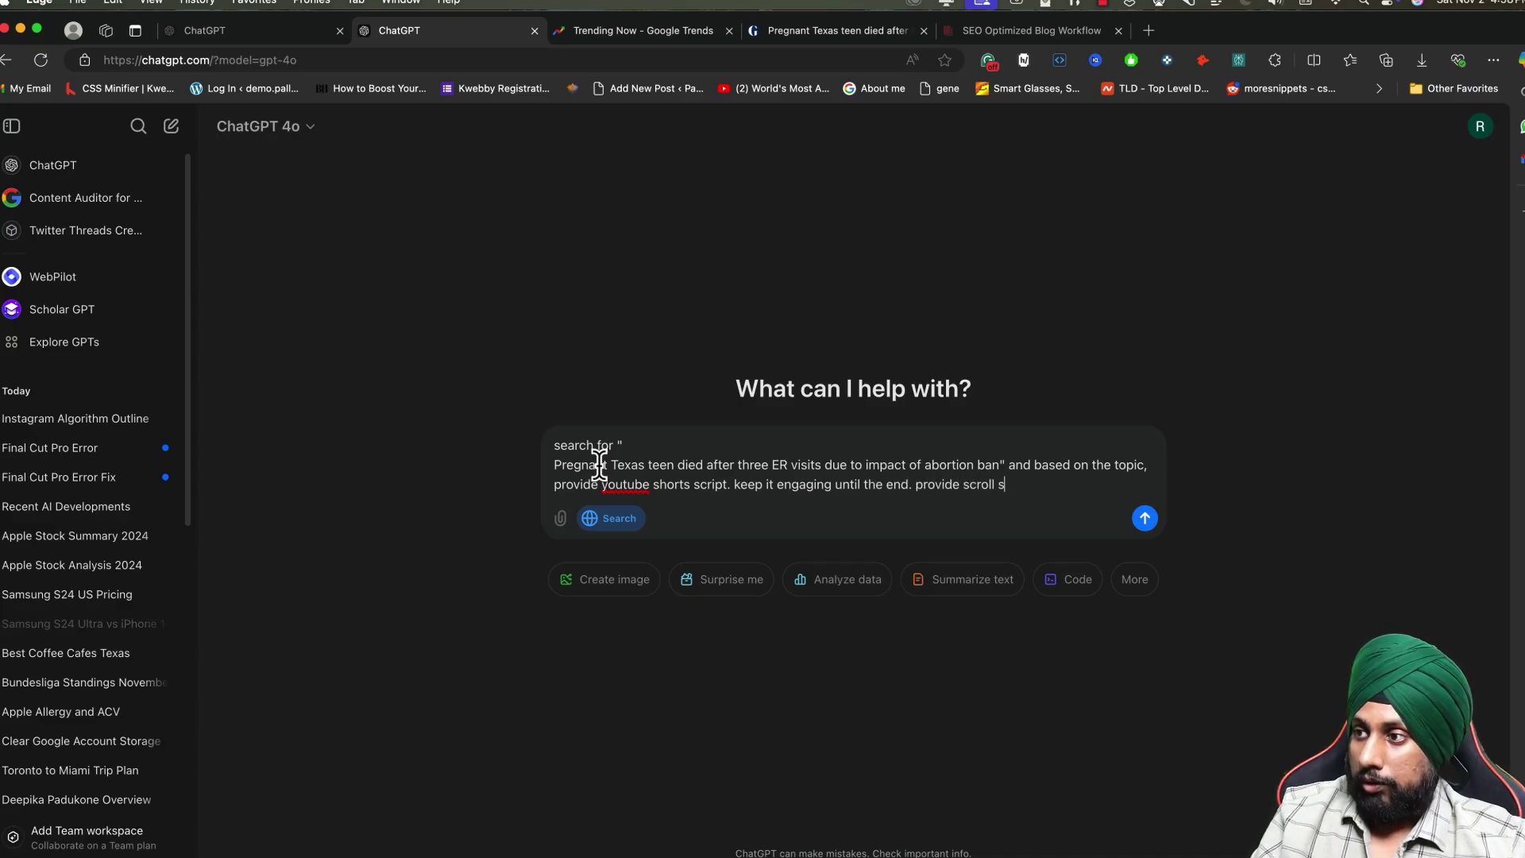
text(topping hook tha)
text(t gain users)
text( attention and)
text( keep it hooked and engaged unt)
text(il the end)
- Send the Shorts script request, review its narrator lines, then open a new empty chat
key(Return)
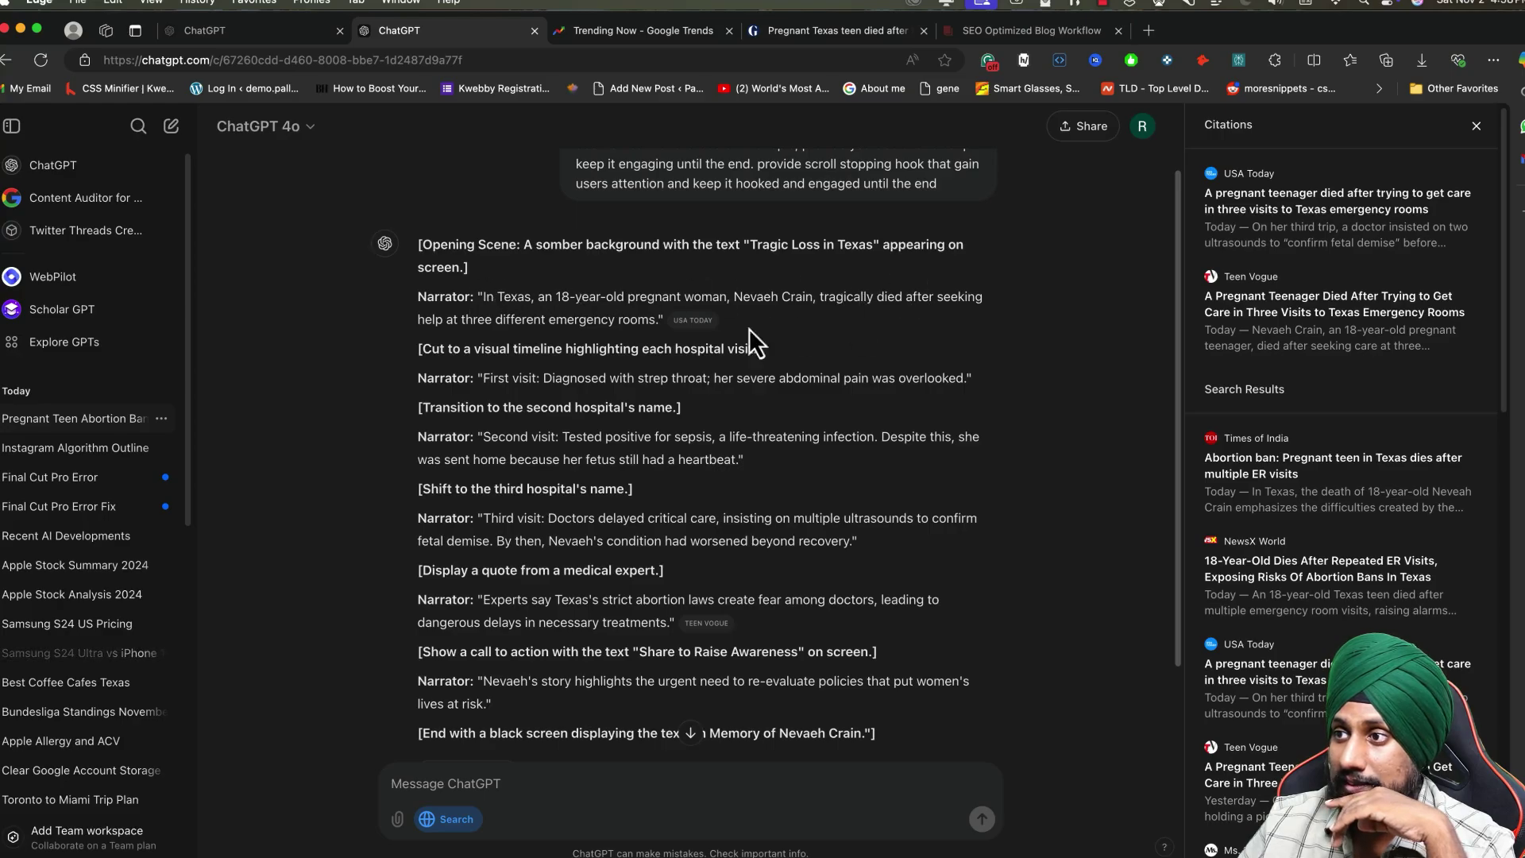
drag(481, 379, 799, 380)
drag(483, 437, 786, 469)
drag(506, 518, 673, 540)
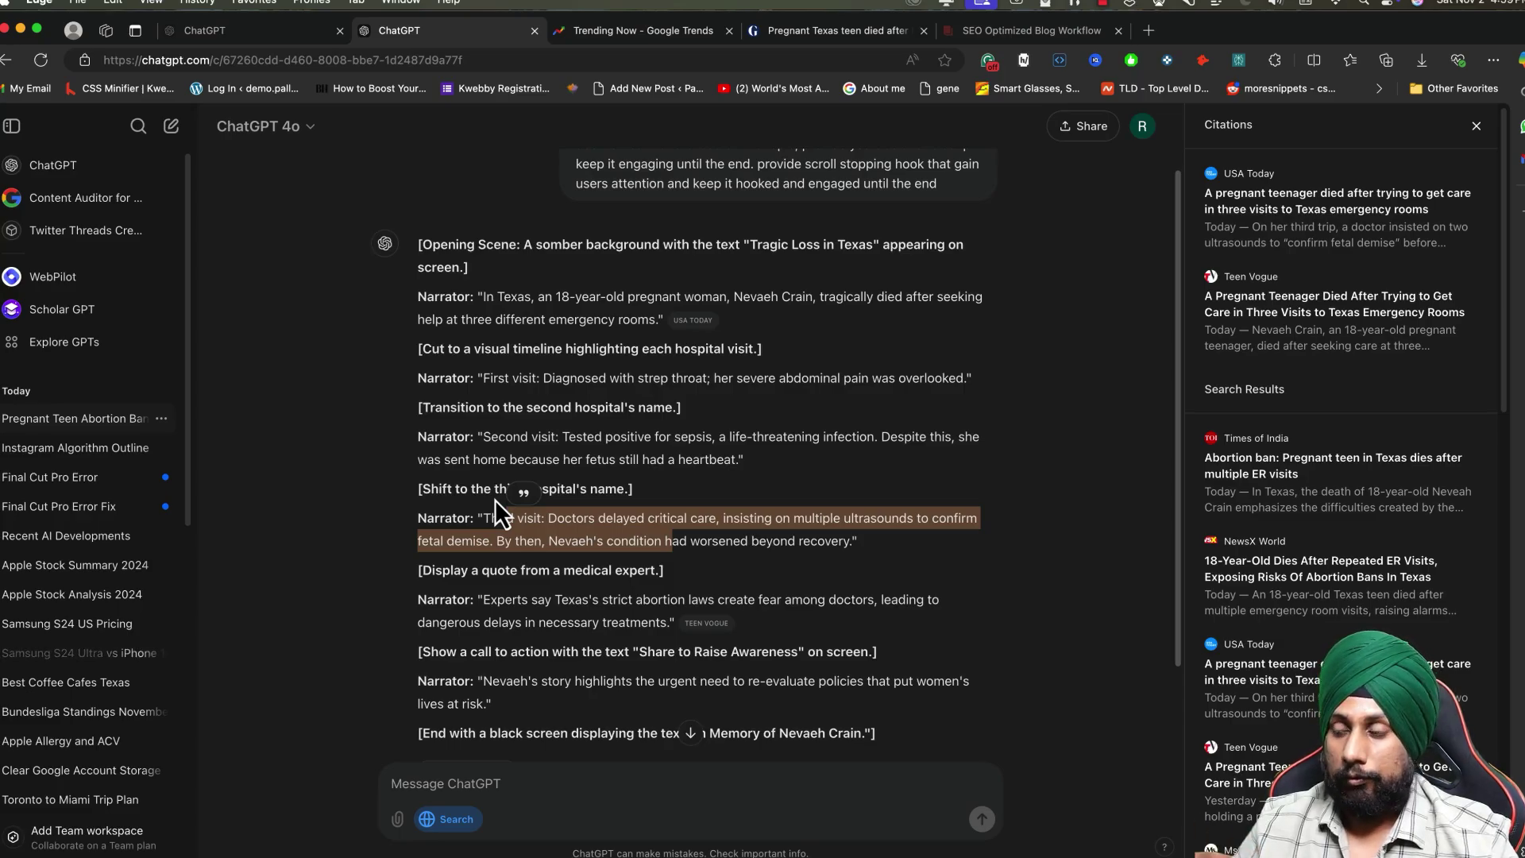
click(370, 399)
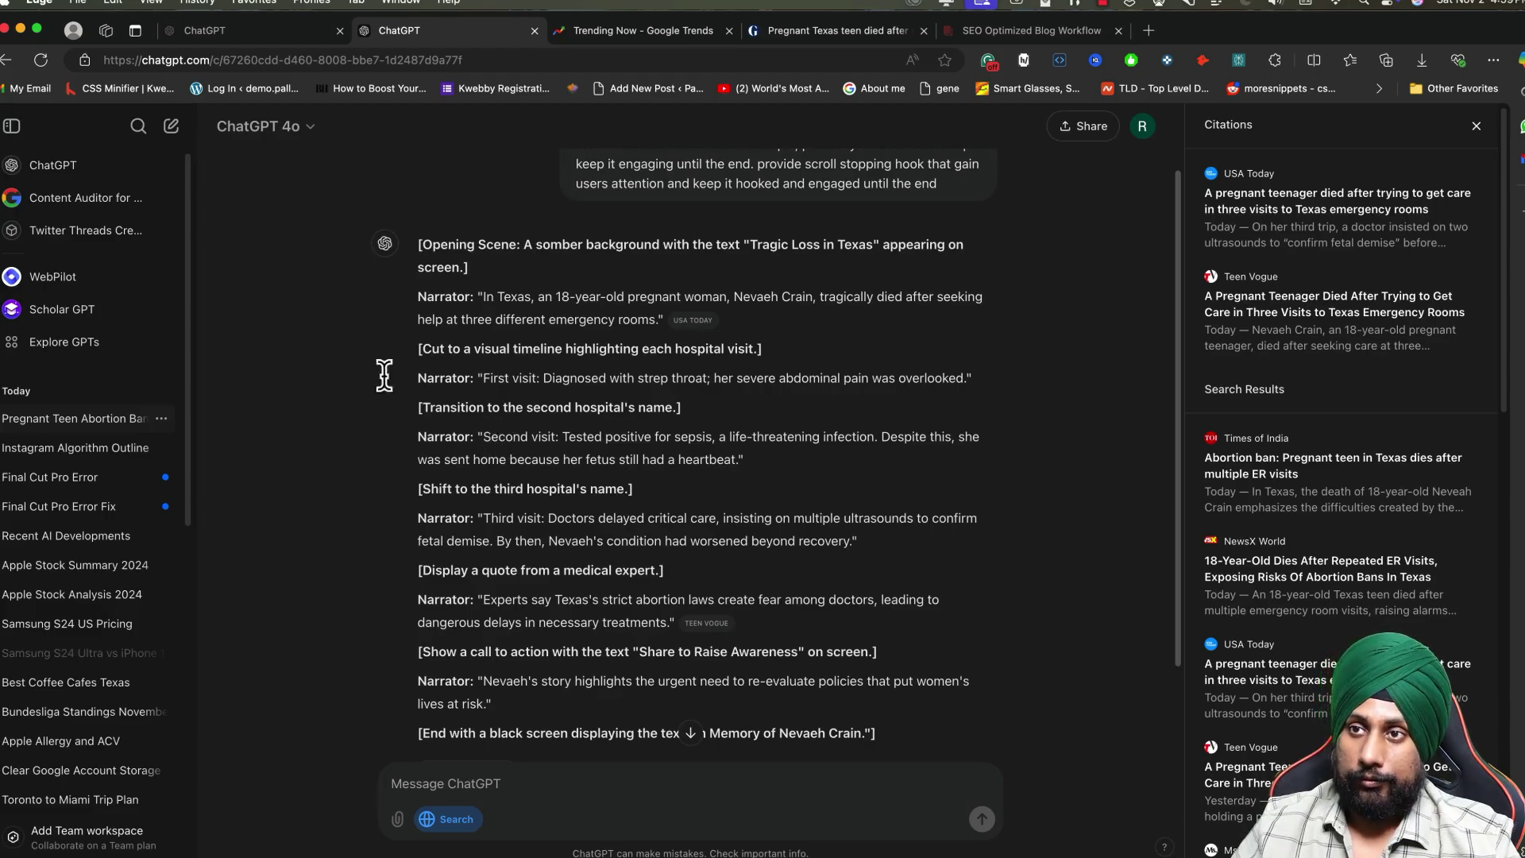
click(173, 127)
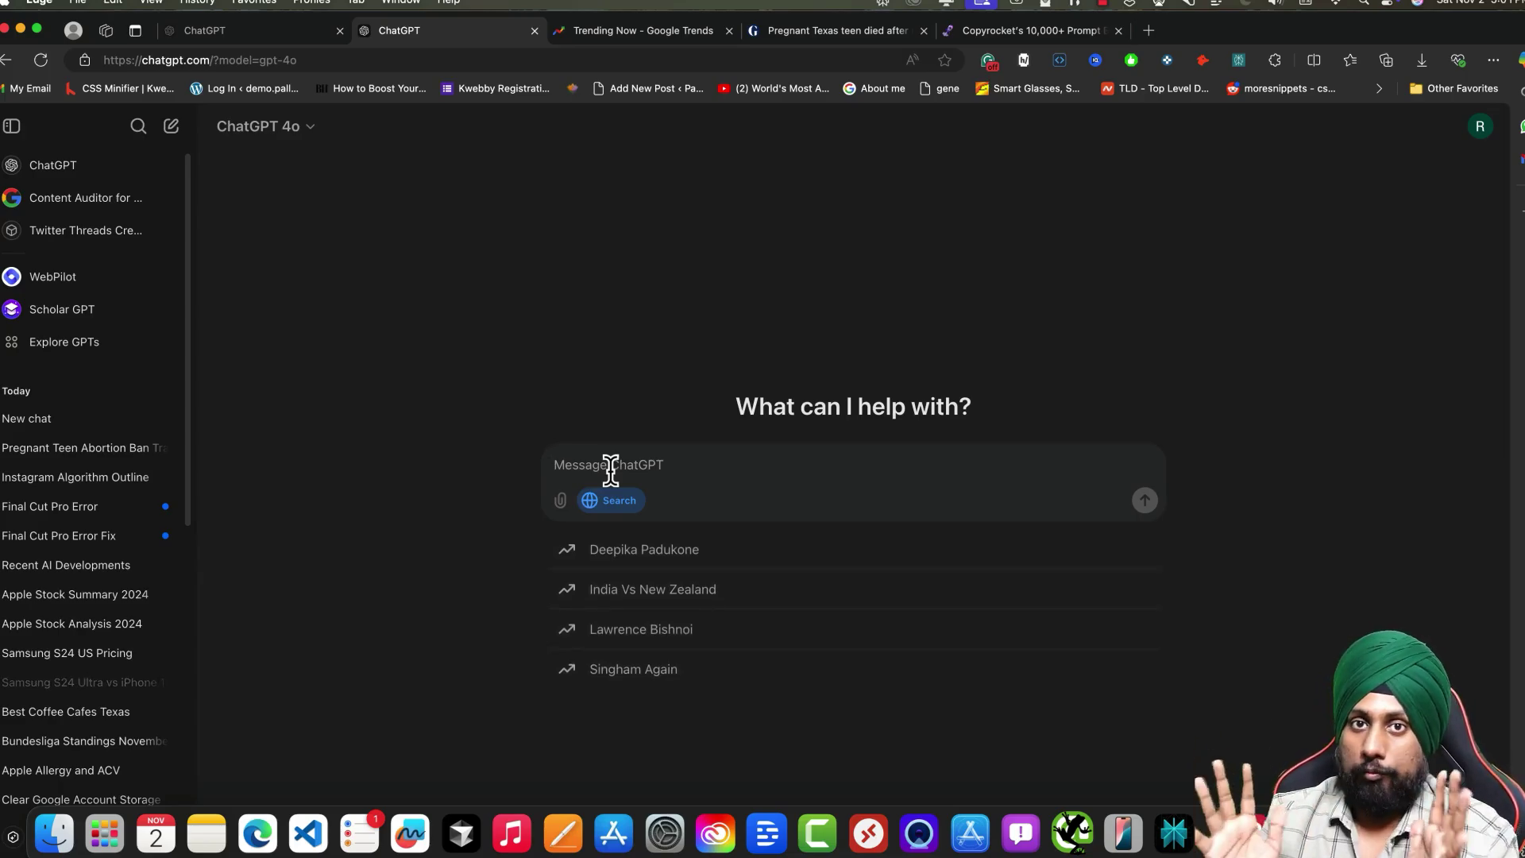
- Send the human evolution timeline prompt, then copy Perplexity's YouTube video-script prompt
text(all information about evolution of man, homosapeins, etc from start to now with evidence and link to them . create timelines events from starting to now)
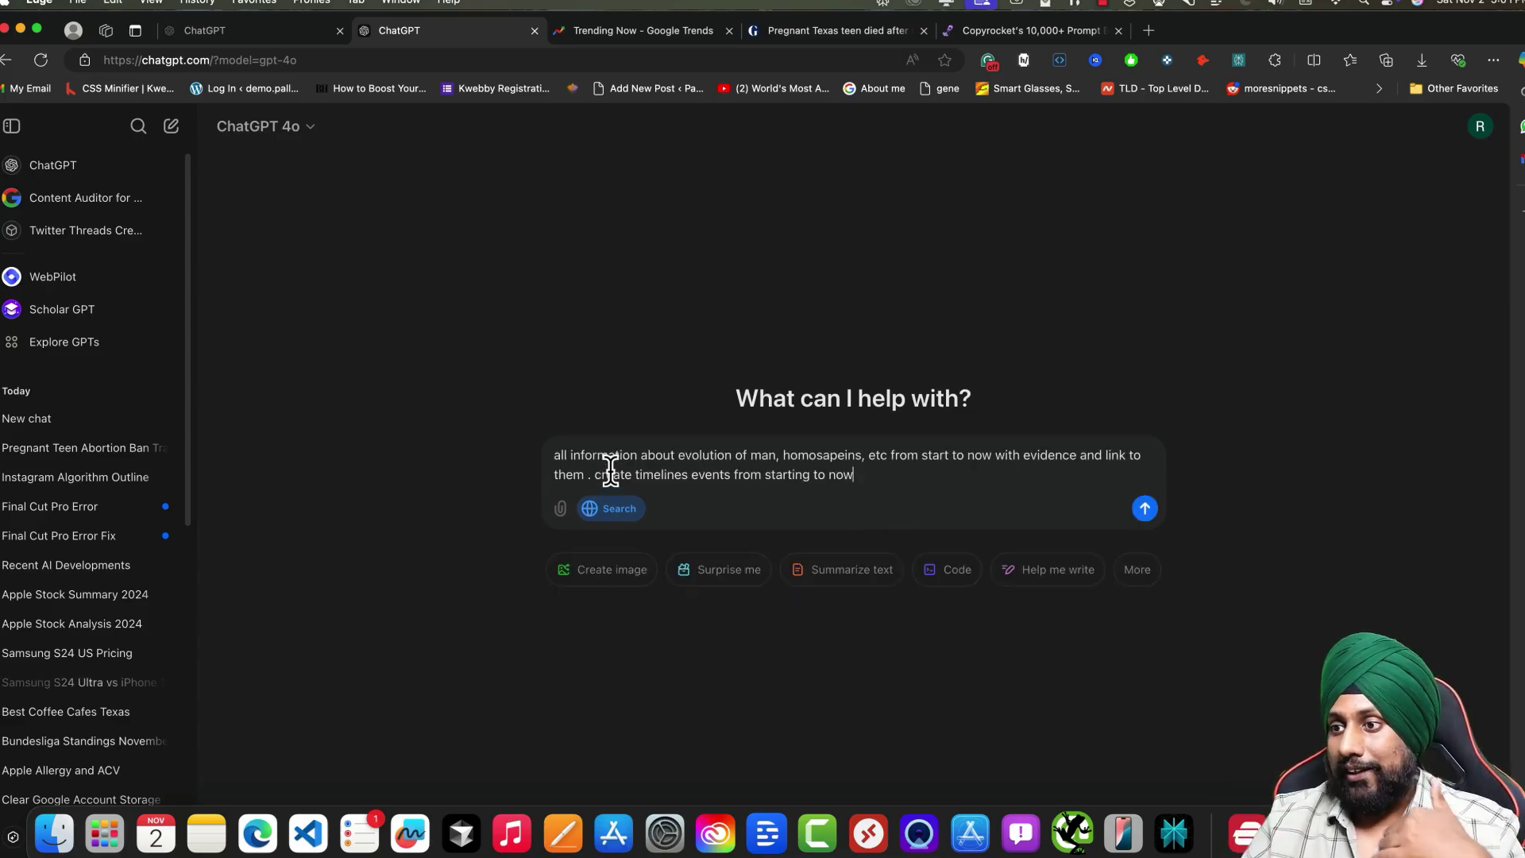
key(Return)
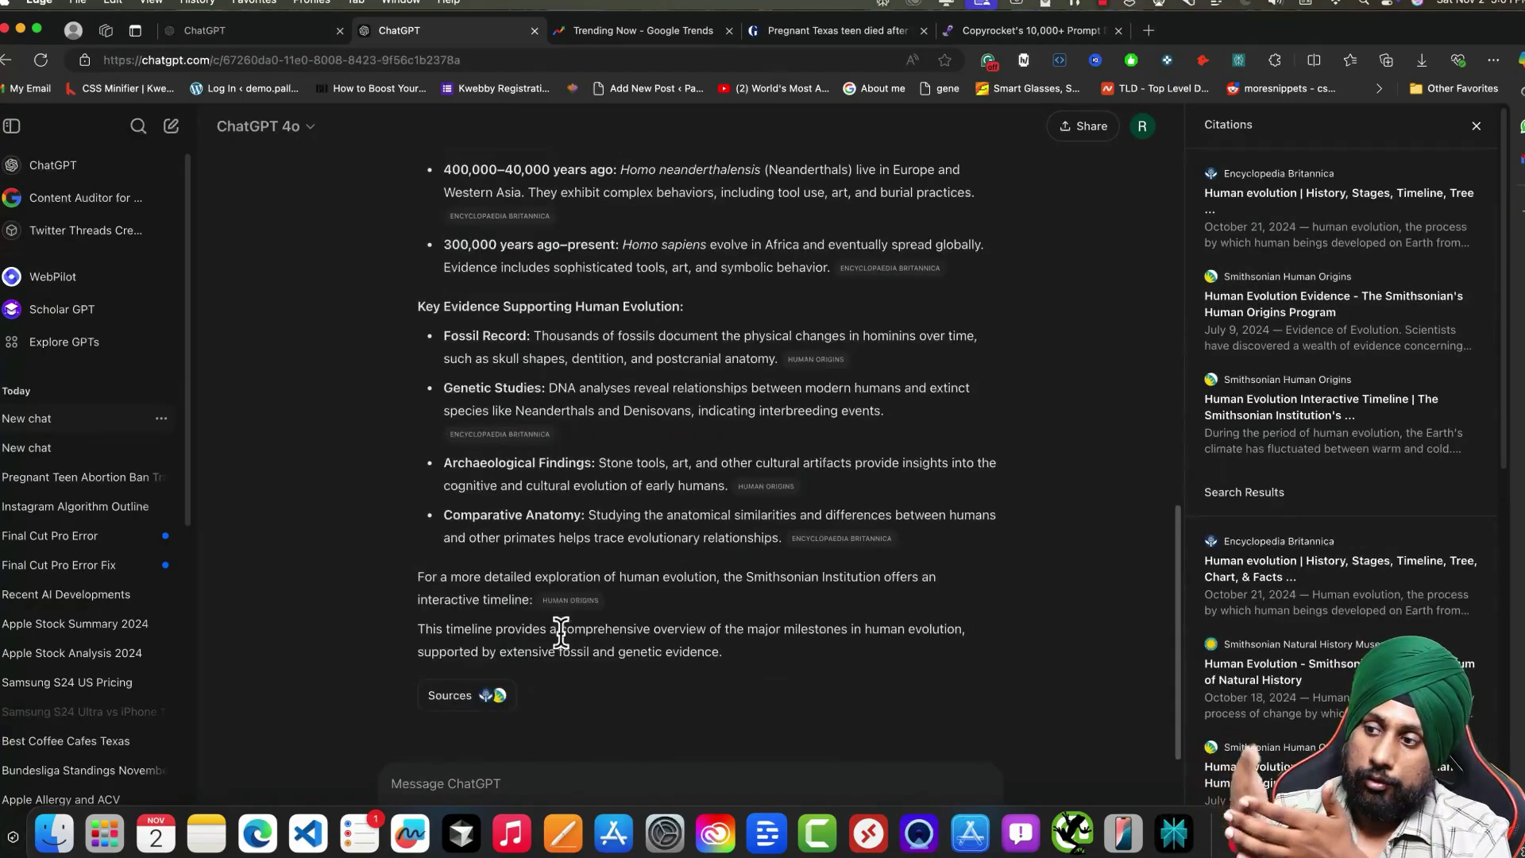
key(super+Tab)
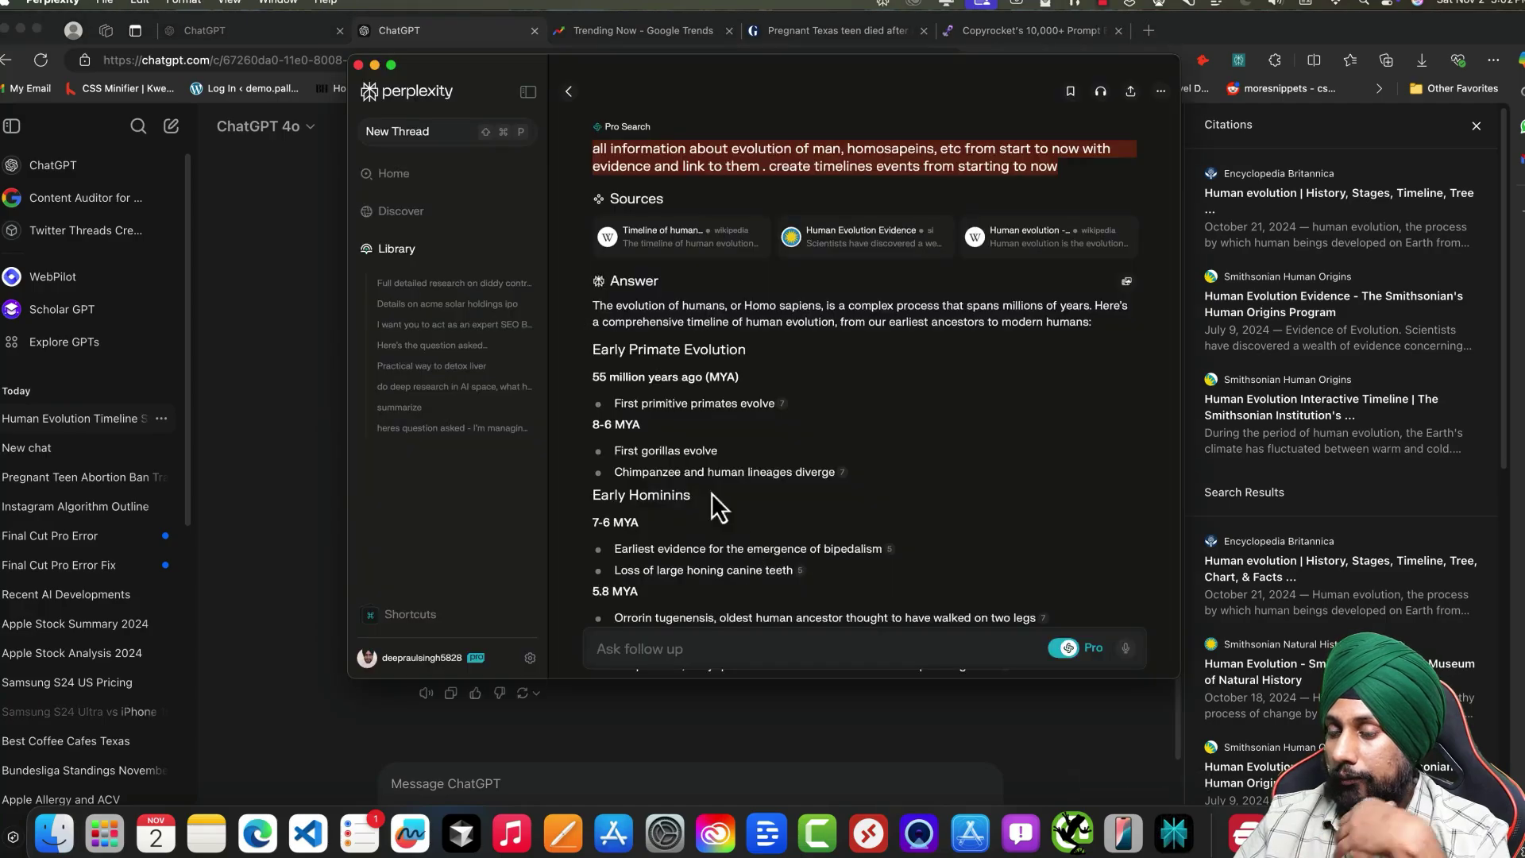
scroll(710, 487, down, 15)
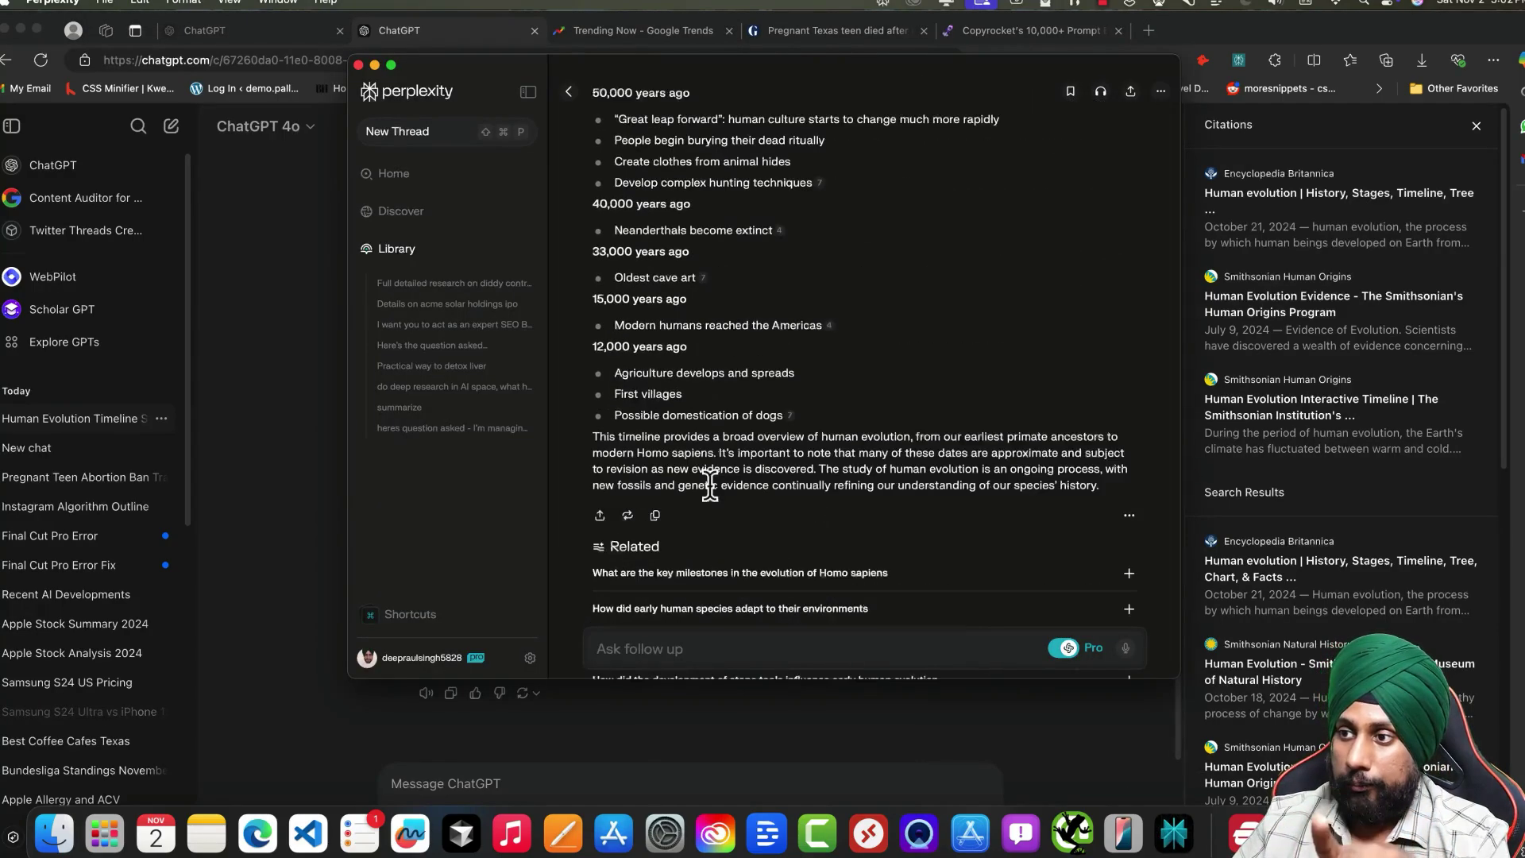
scroll(710, 487, down, 10)
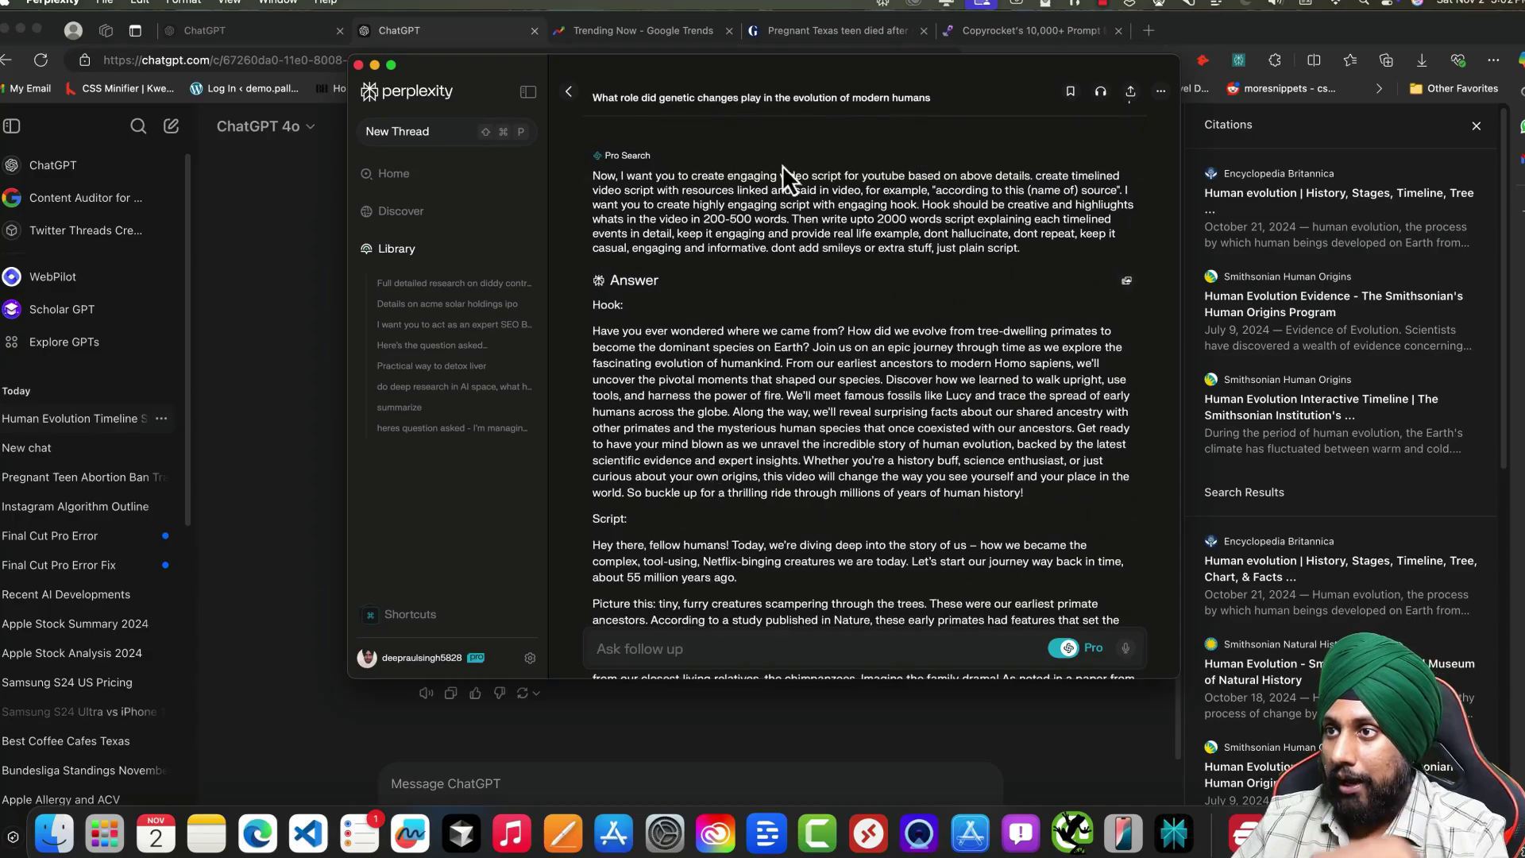
triple_click(772, 226)
key(super+c)
- Send the YouTube script request and review the narrated Sahelanthropus-to-Homo erectus script
click(537, 783)
key(super+v)
key(Return)
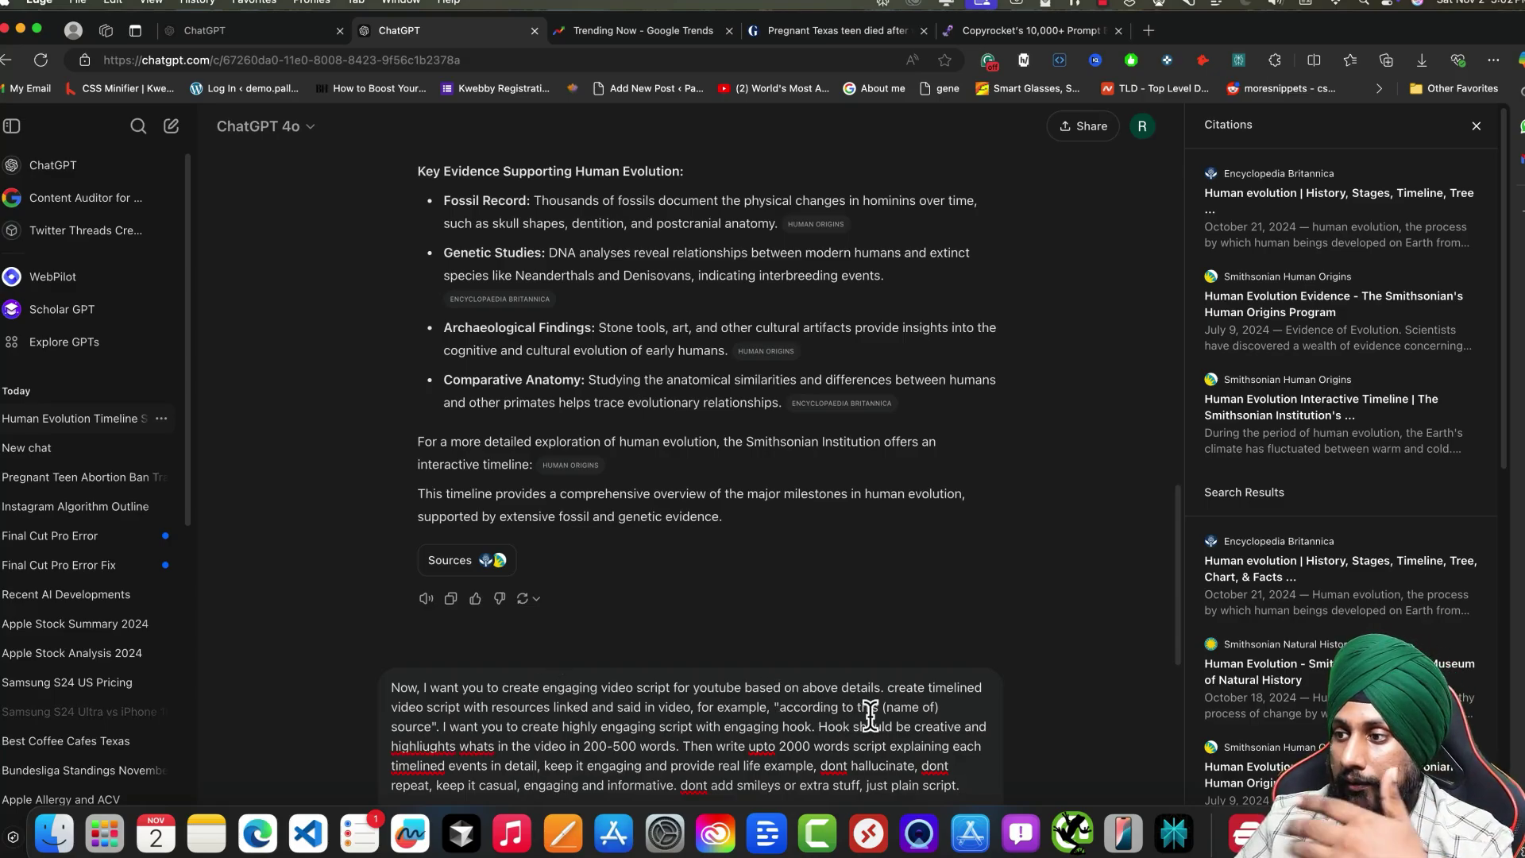
key(Return)
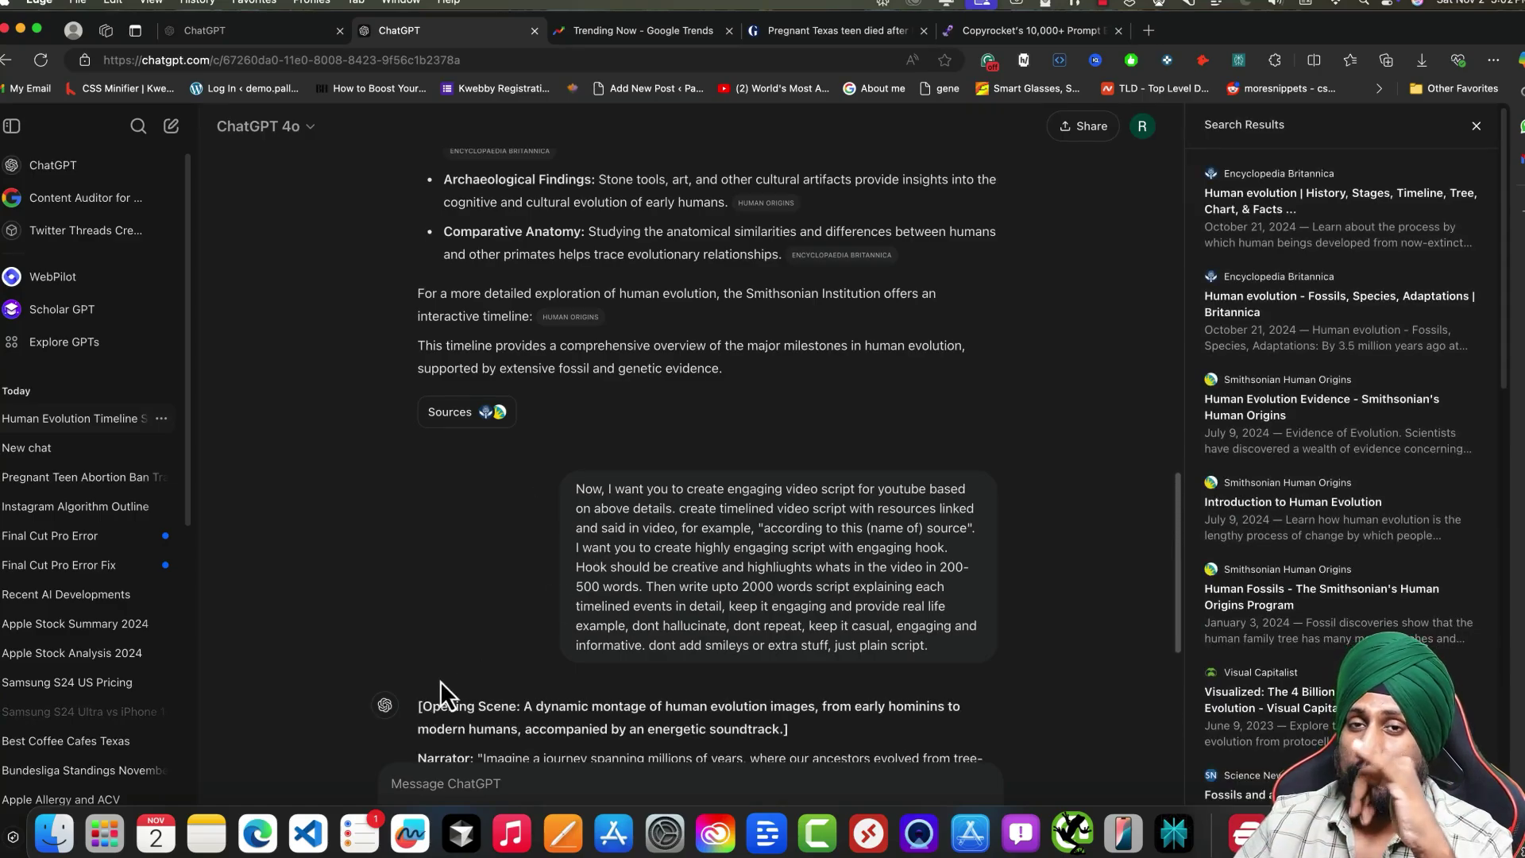
scroll(440, 680, down, 5)
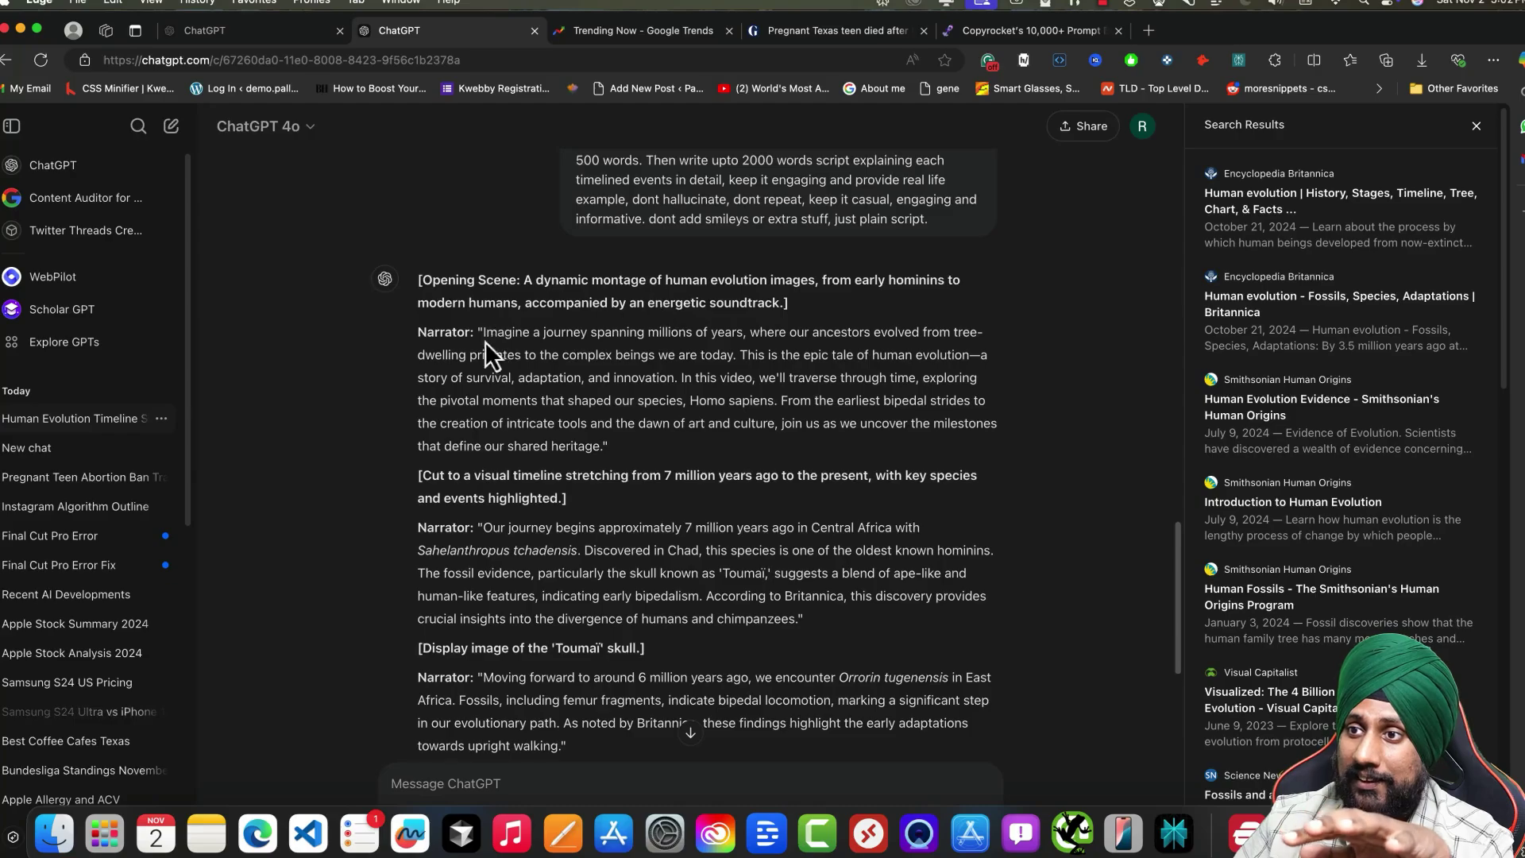
scroll(492, 445, down, 2)
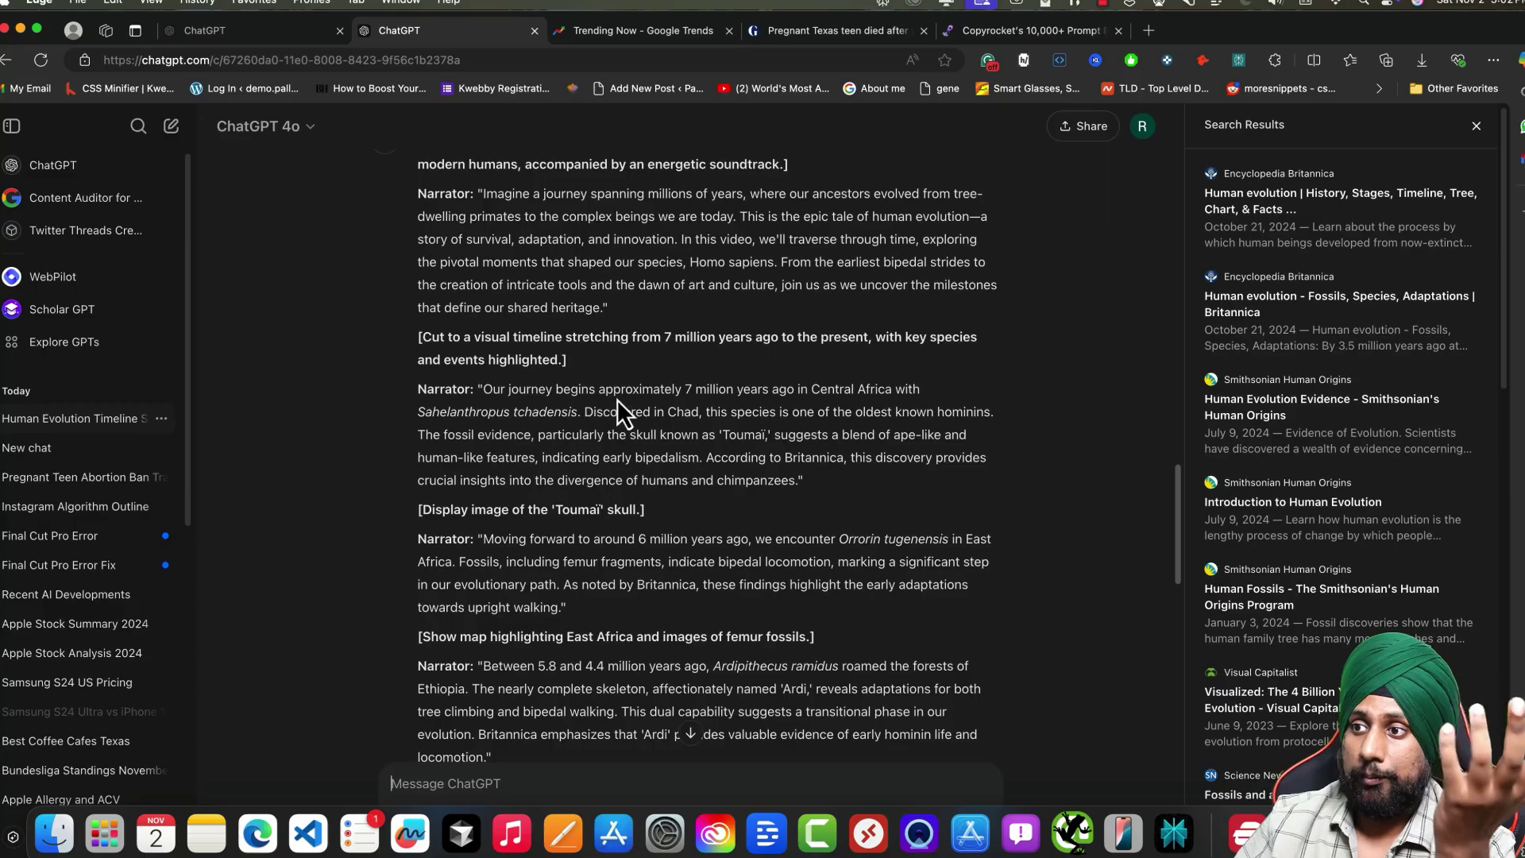
scroll(617, 399, down, 12)
scroll(648, 603, up, 12)
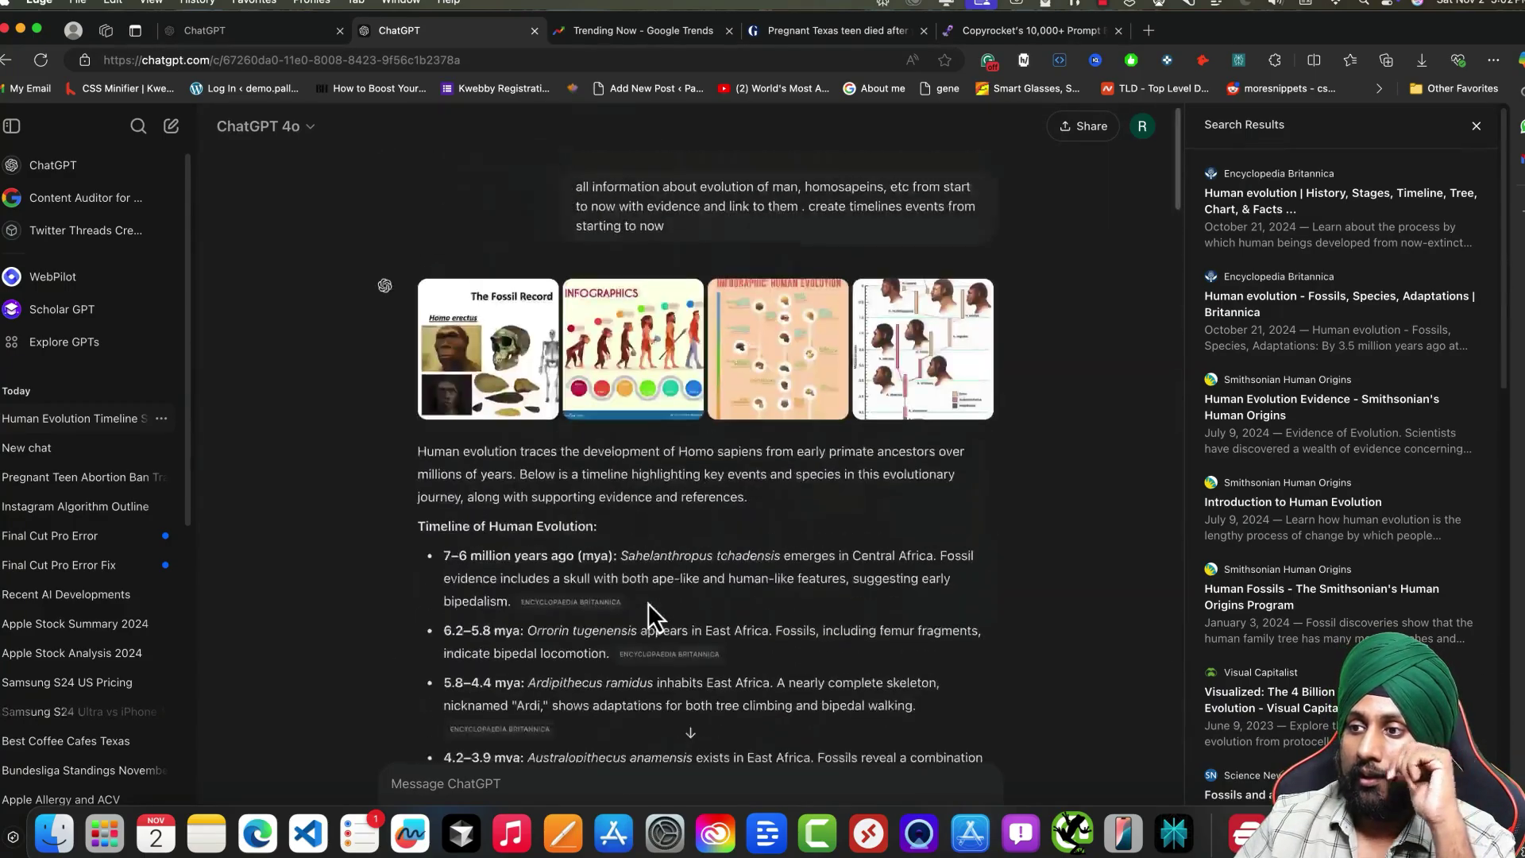
scroll(648, 603, down, 4)
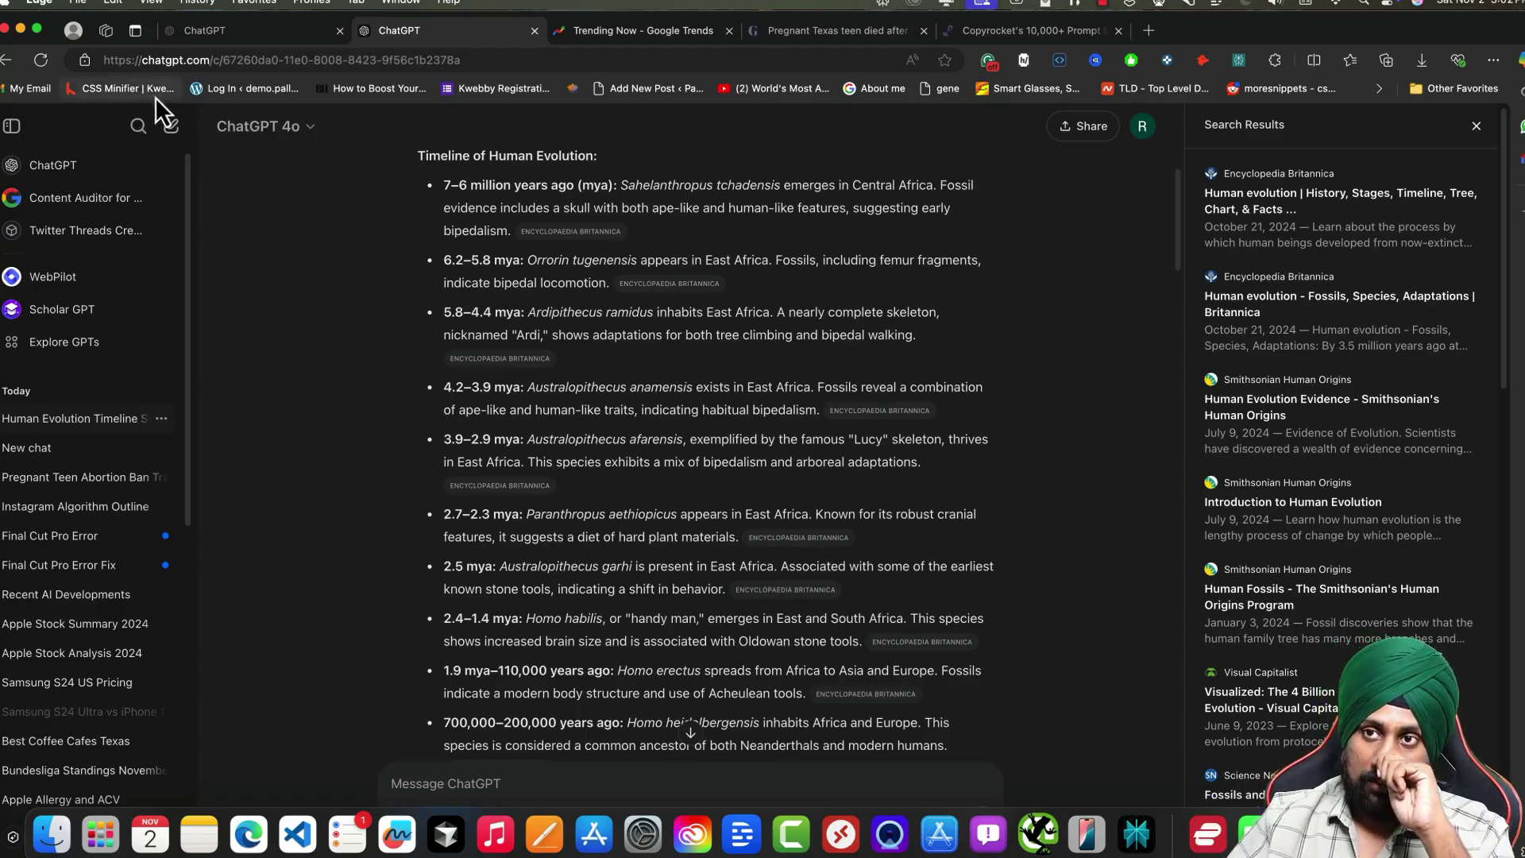
- In a new chat, begin a US trending-topics prompt with the niche 'Coorporate Lawyer'
click(170, 126)
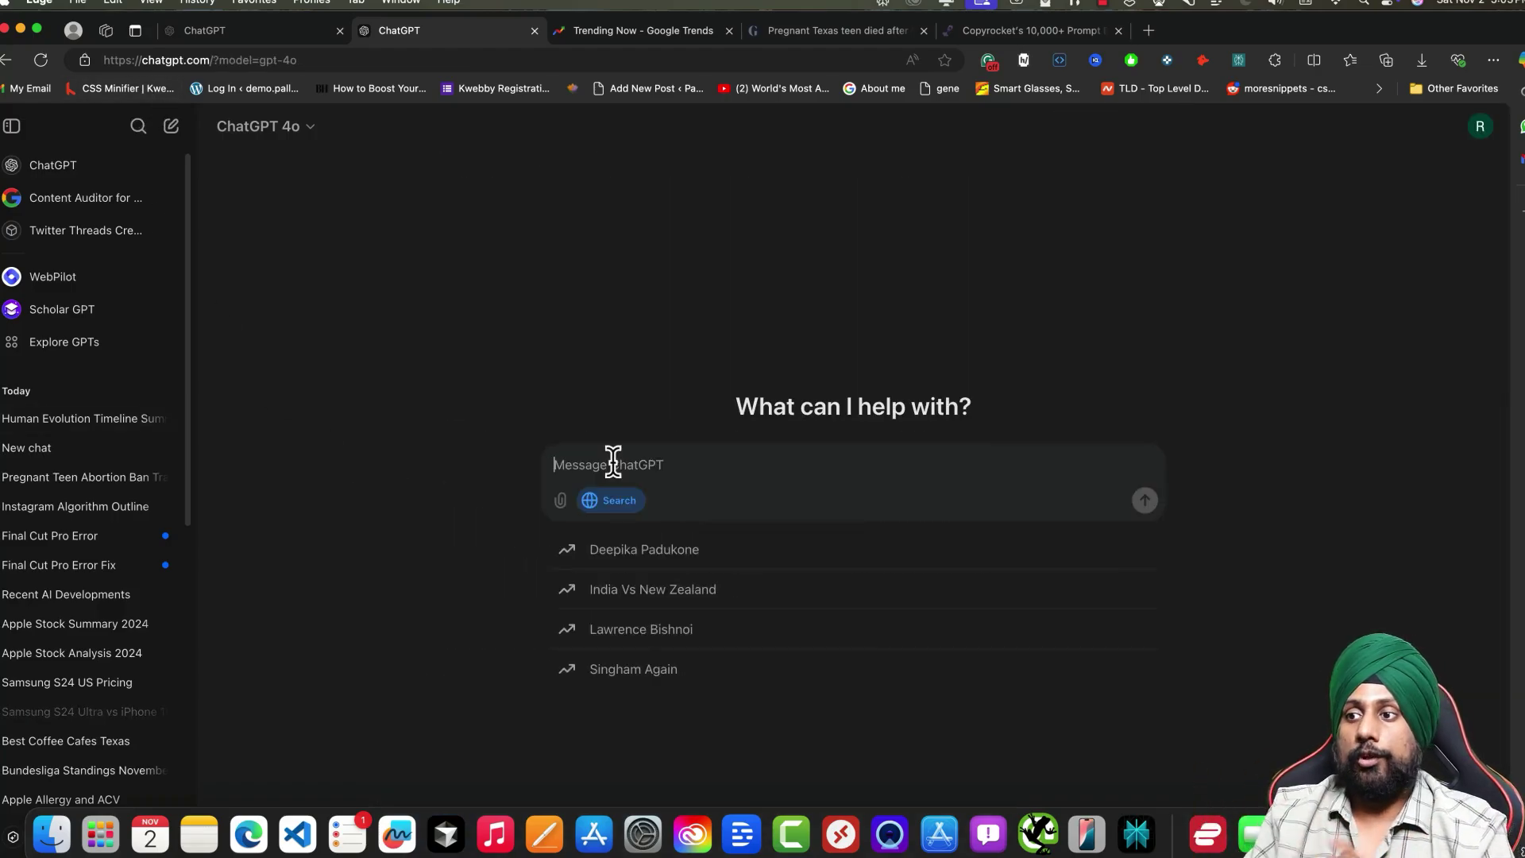
text(I wan)
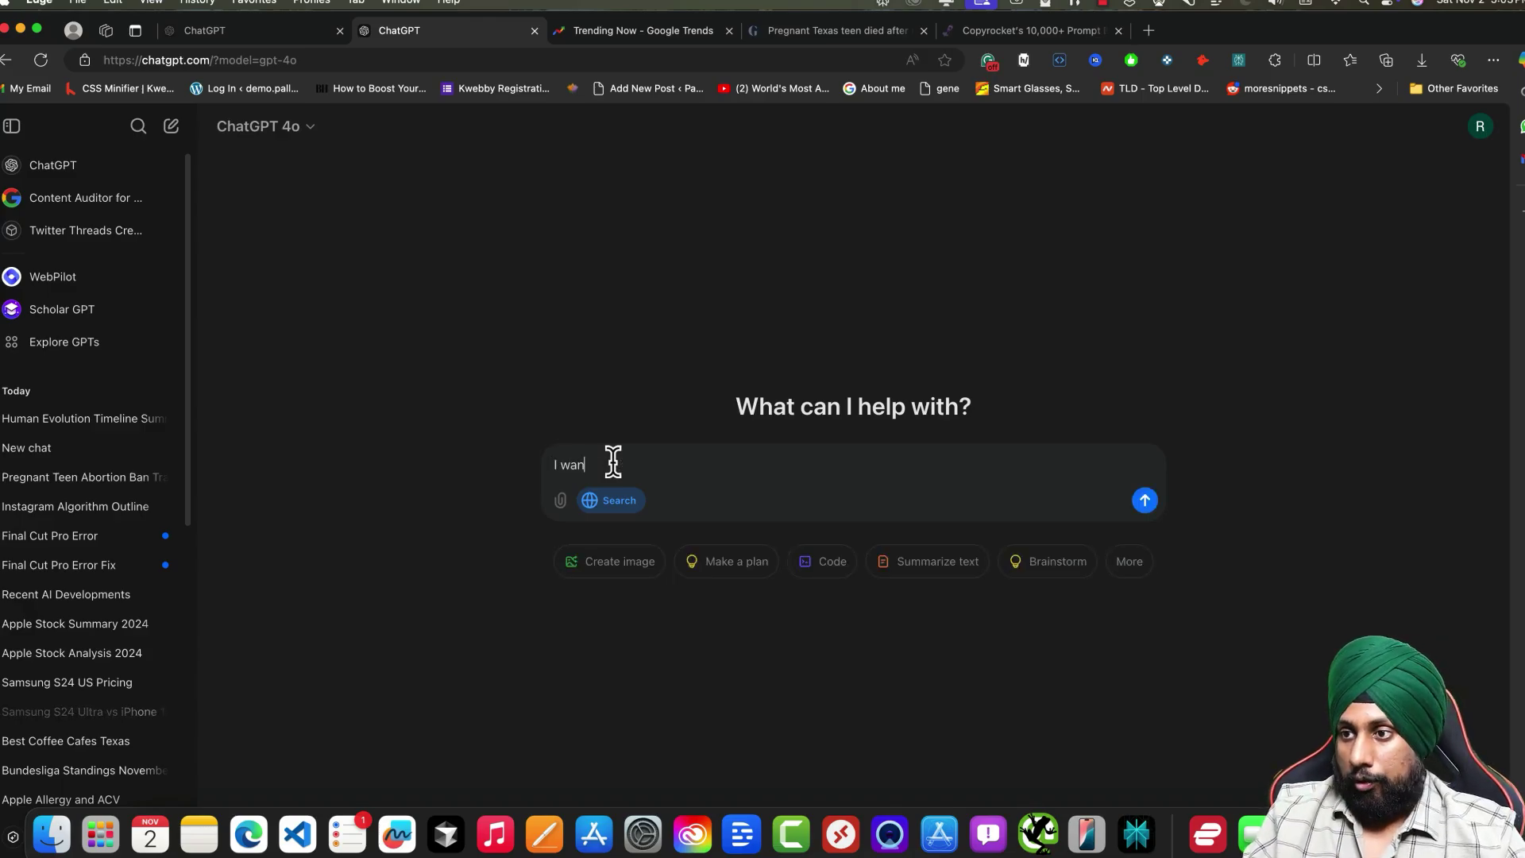
text(t you to research trendi)
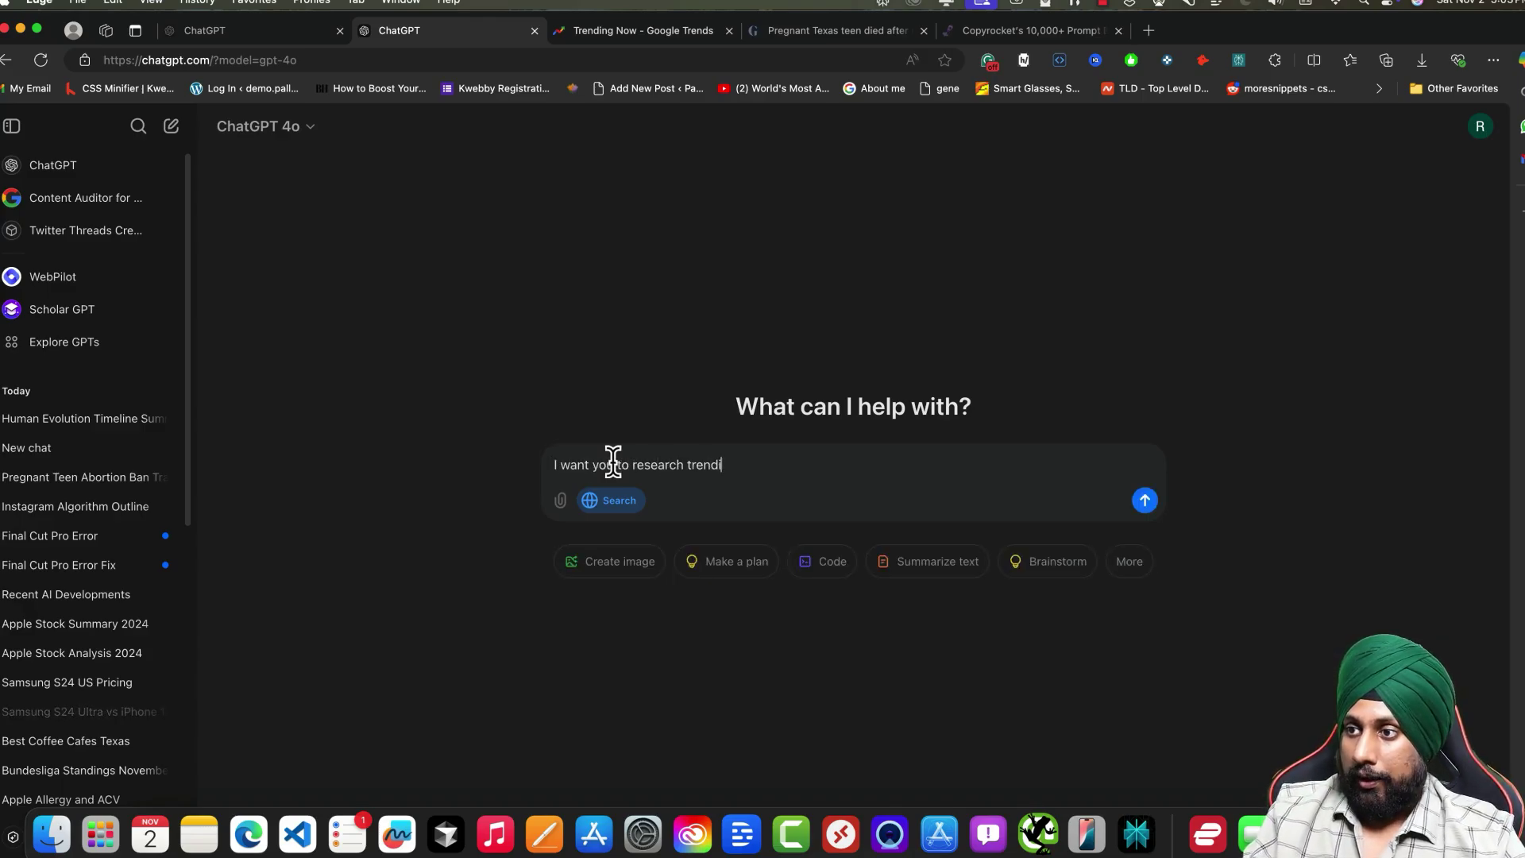
text(ng topics in US)
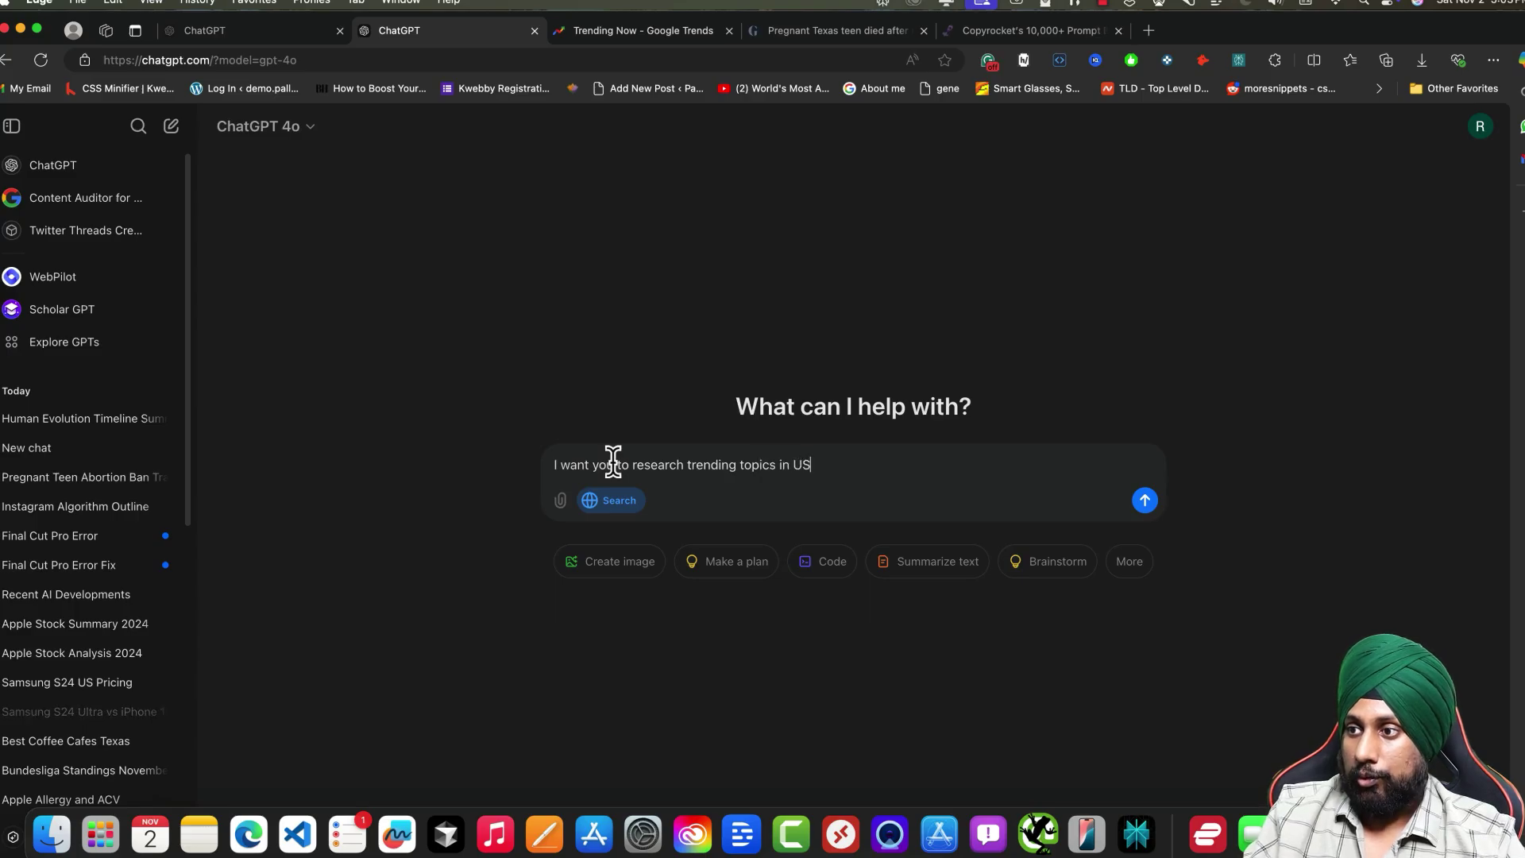
text(, My niche is )
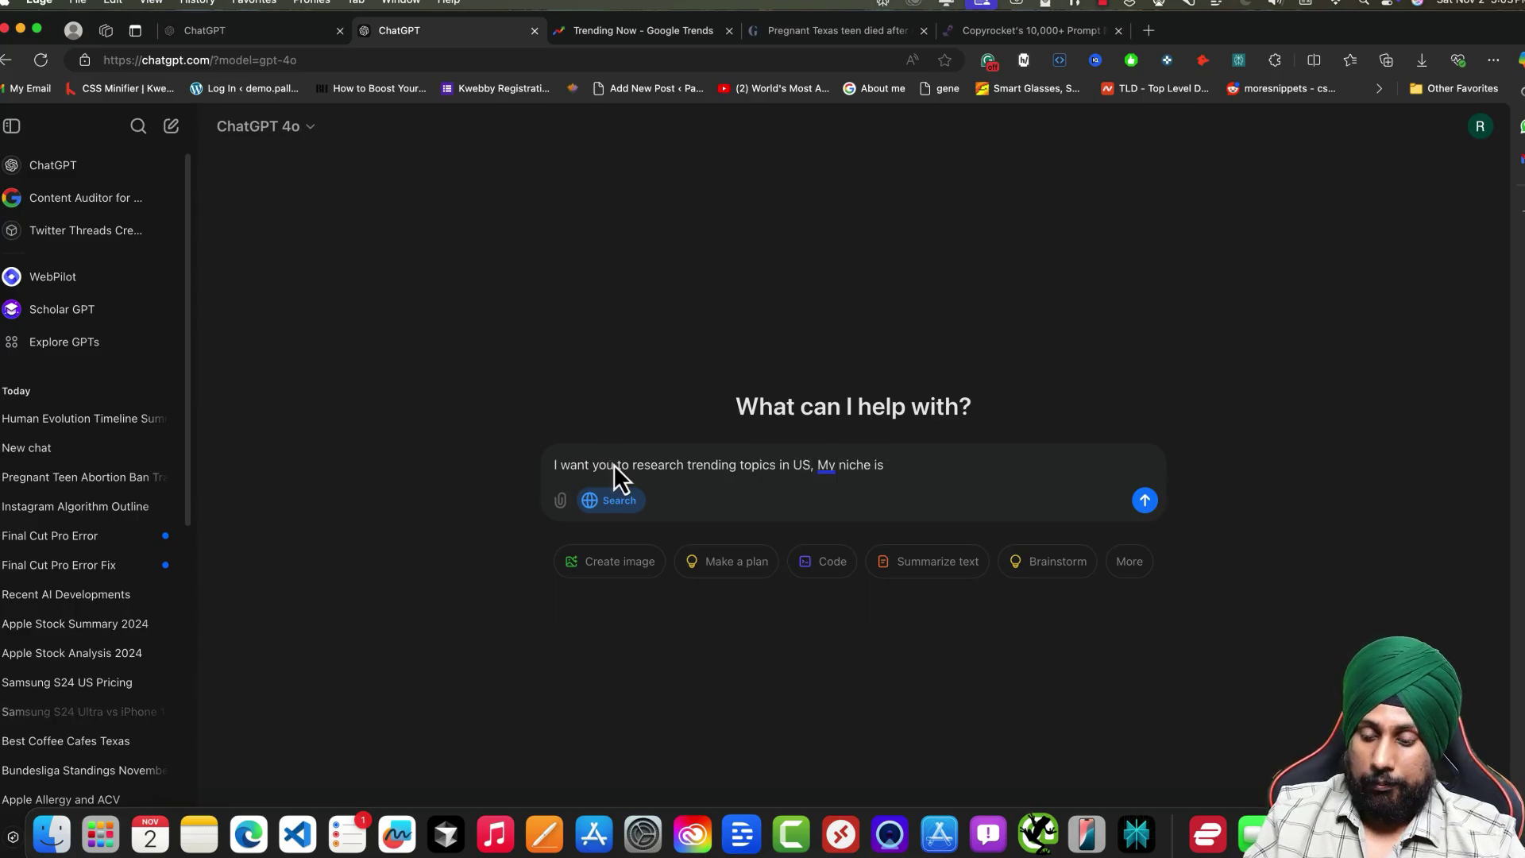
text(lawyer, I want you)
key(BackSpace)
key(BackSpace)
key(BackSpace)
key(BackSpace)
key(BackSpace)
key(BackSpace)
key(BackSpace)
key(BackSpace)
key(BackSpace)
key(BackSpace)
key(BackSpace)
key(BackSpace)
key(BackSpace)
text(Crimi)
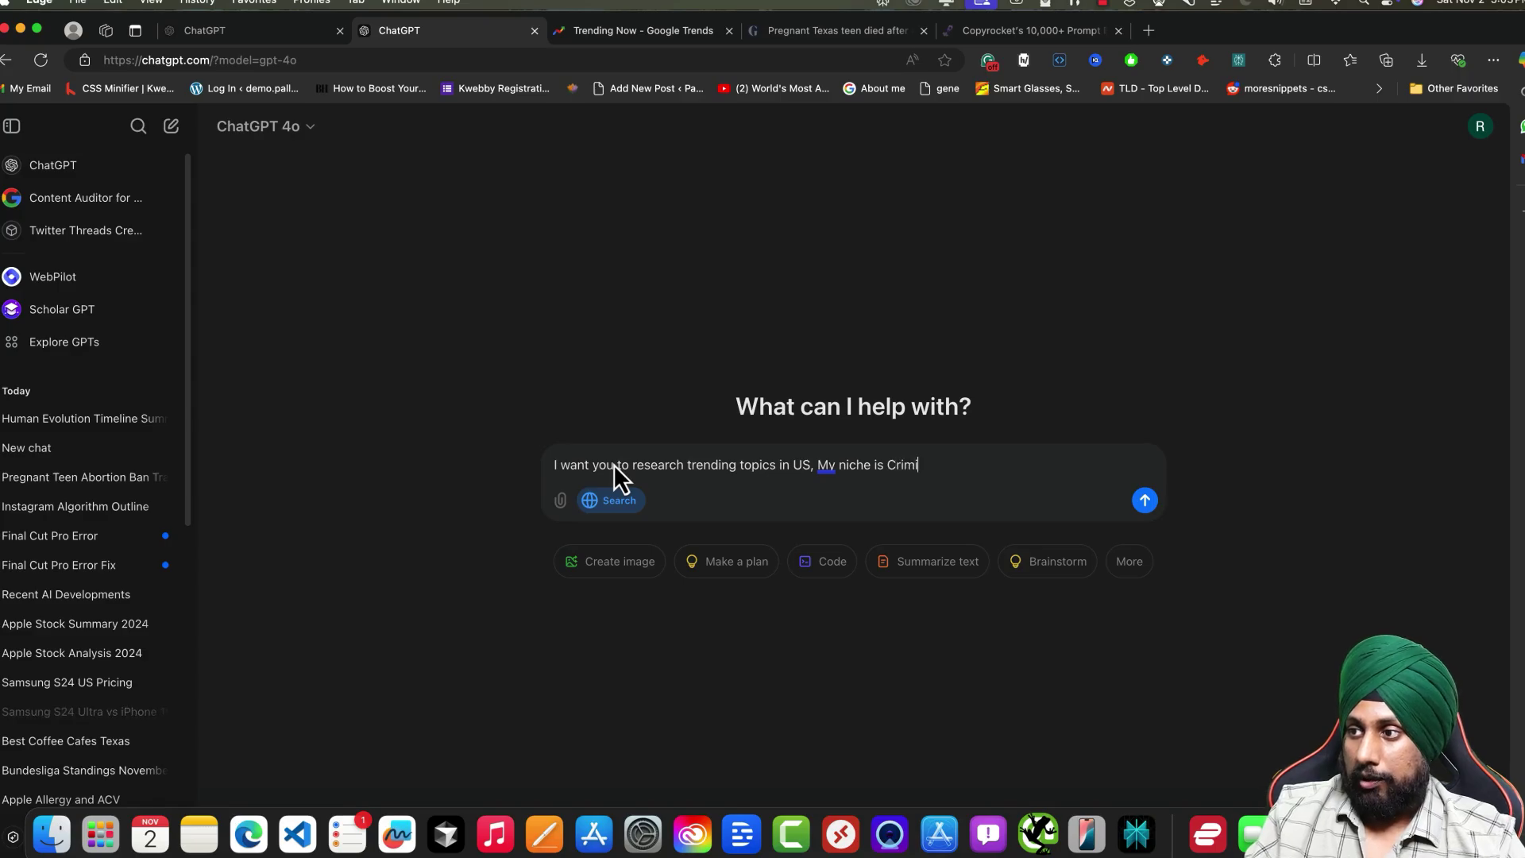
text(nal Lawyer,)
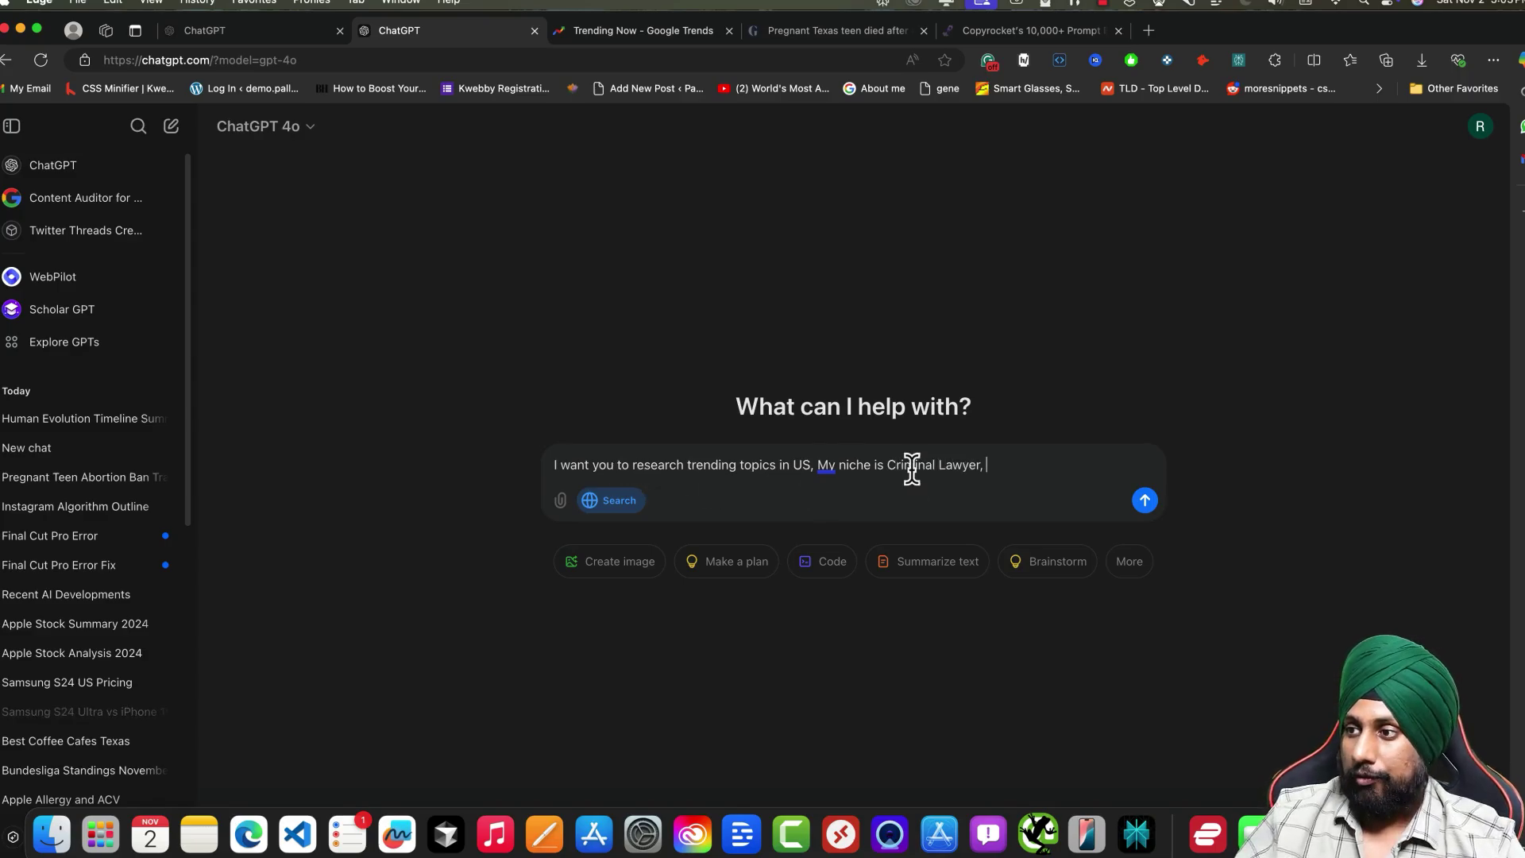
double_click(912, 464)
text(Co)
text(orporate)
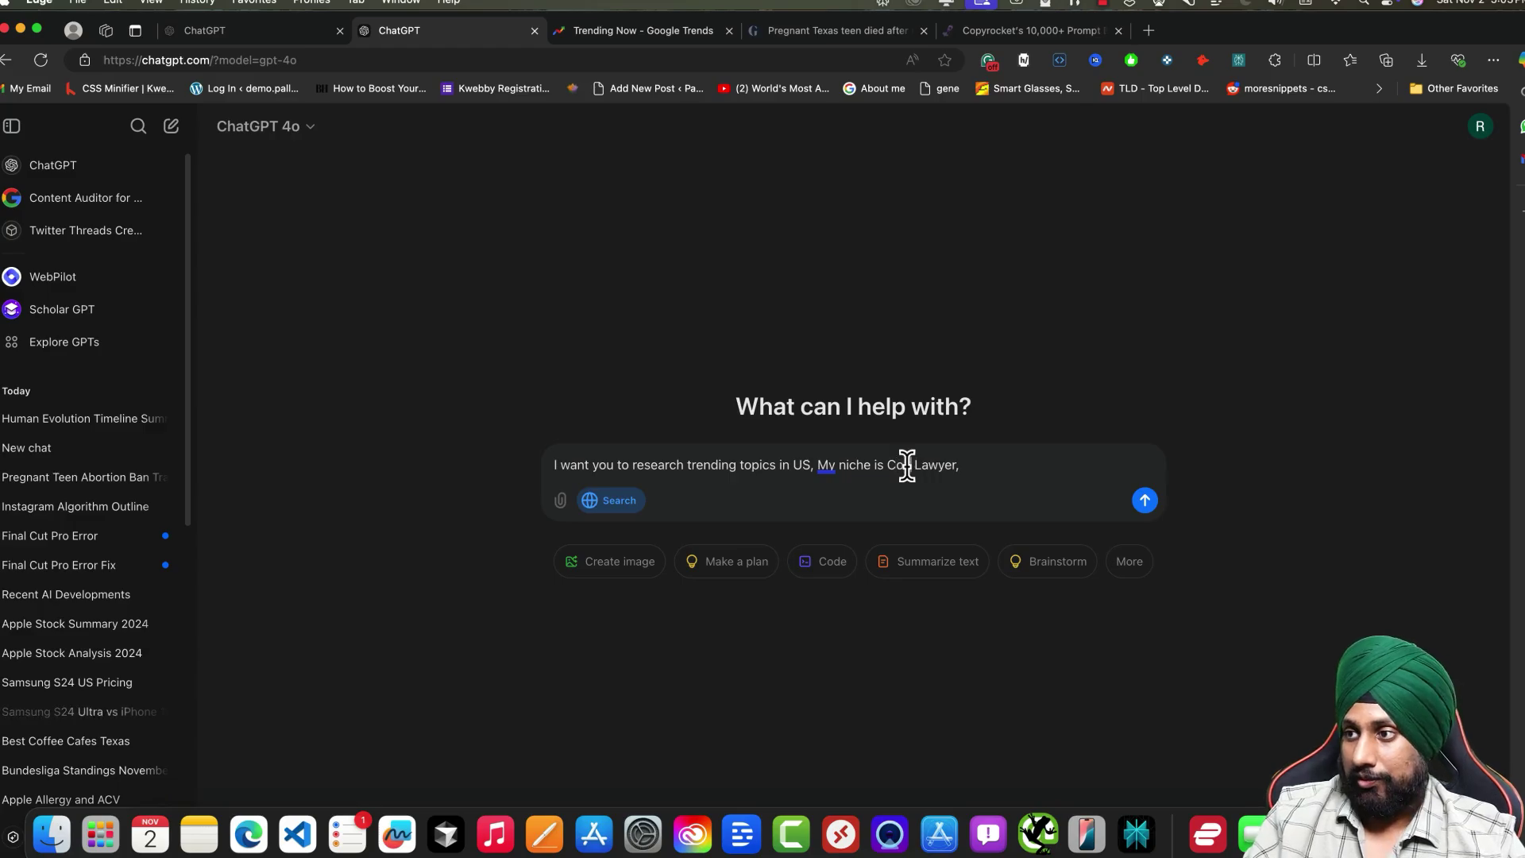
key(super+Right)
- Ask for 10 hot topics and 10 Instagram reel topics in a table, and send
text(I want you to suggest 10 hot top)
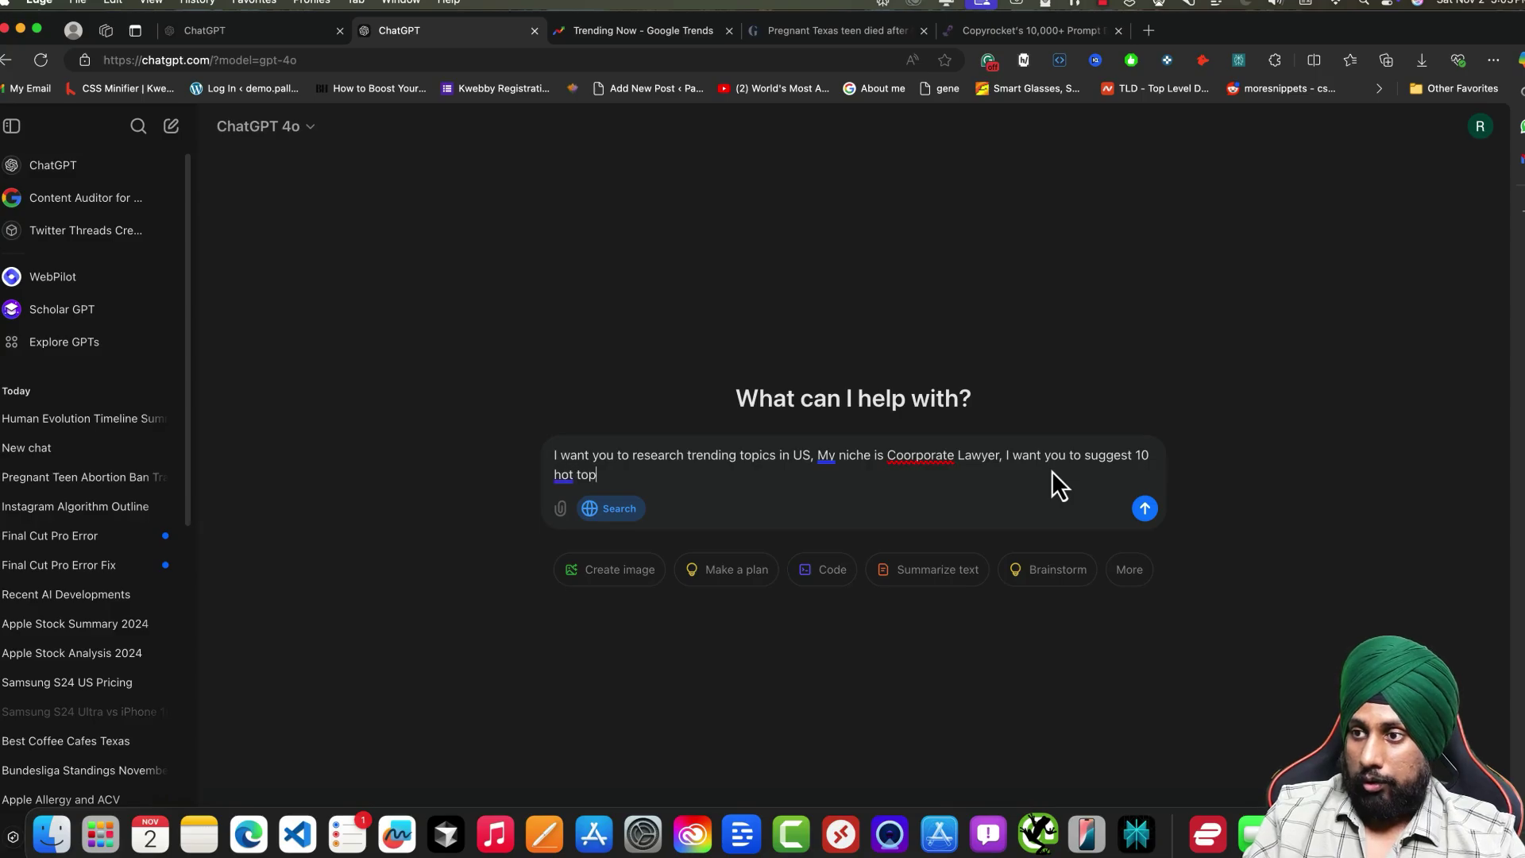
text(ics related to it, my a)
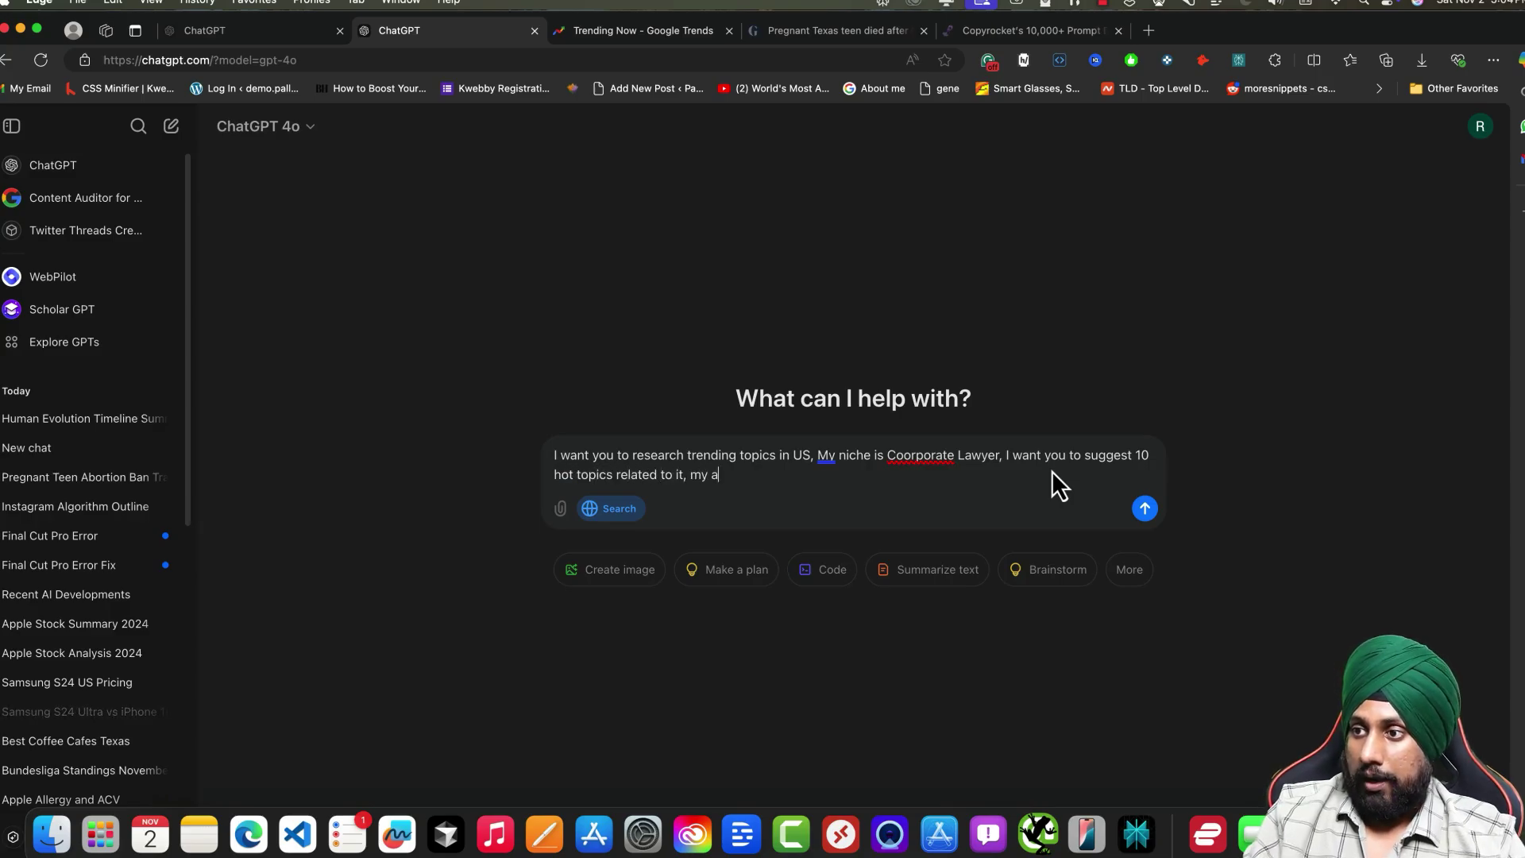
text(udience is in US suggest a)
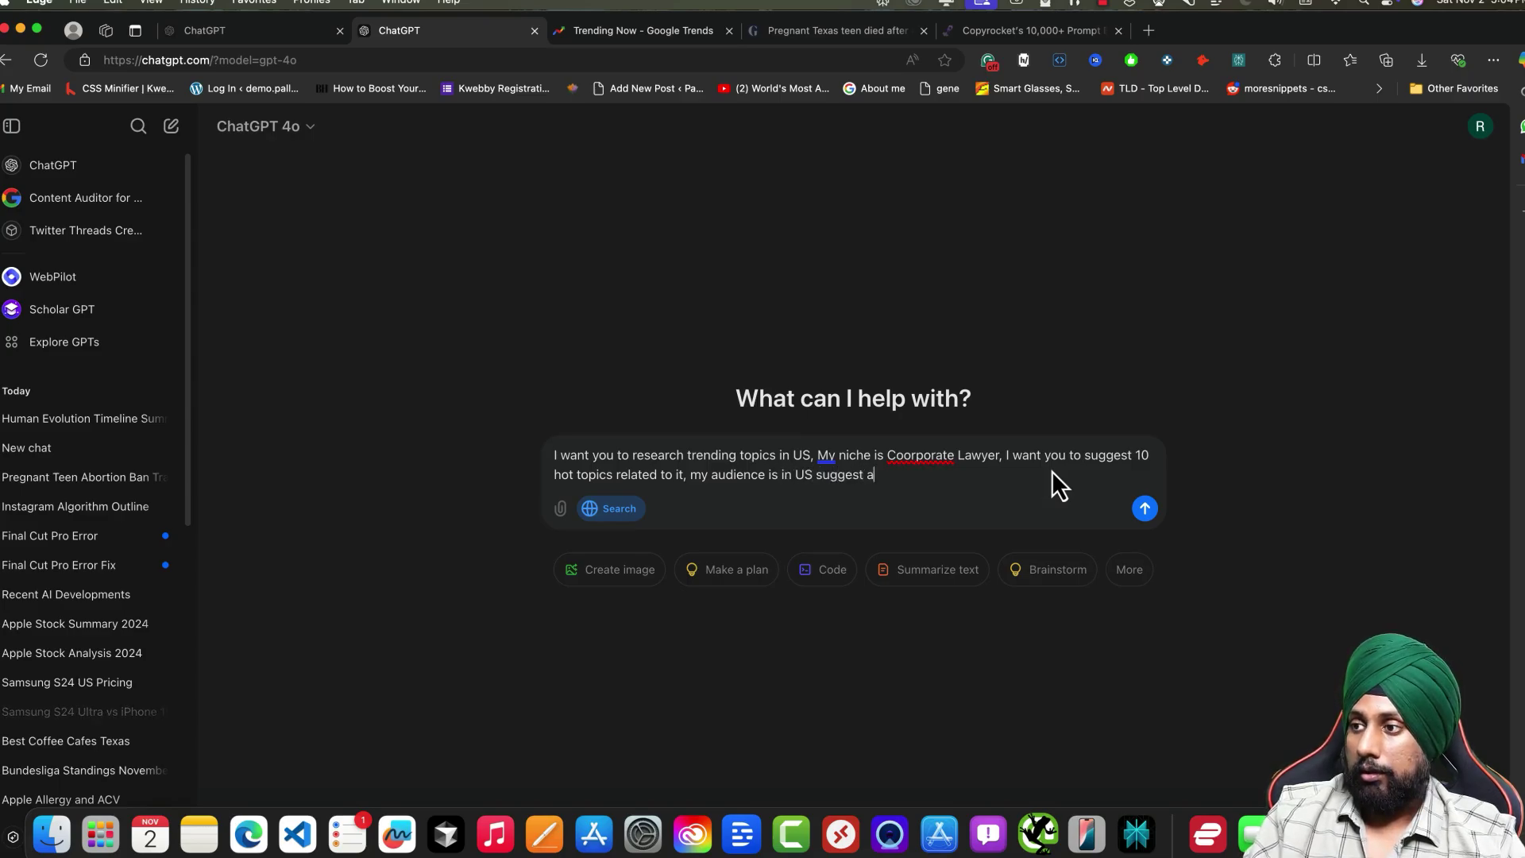
key(BackSpace)
text(10 instag)
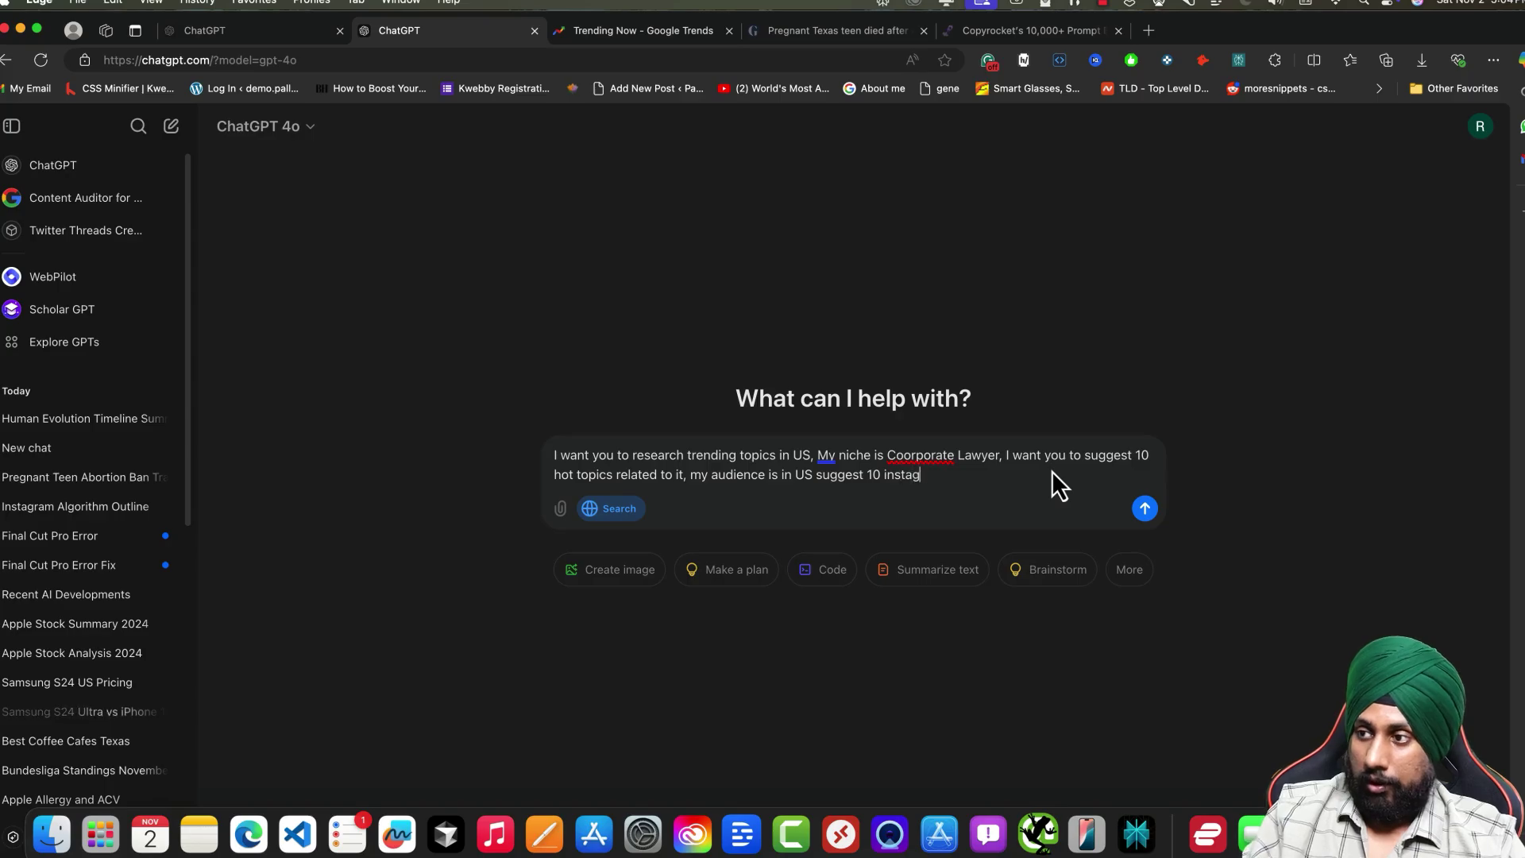
text(ram reel topics related)
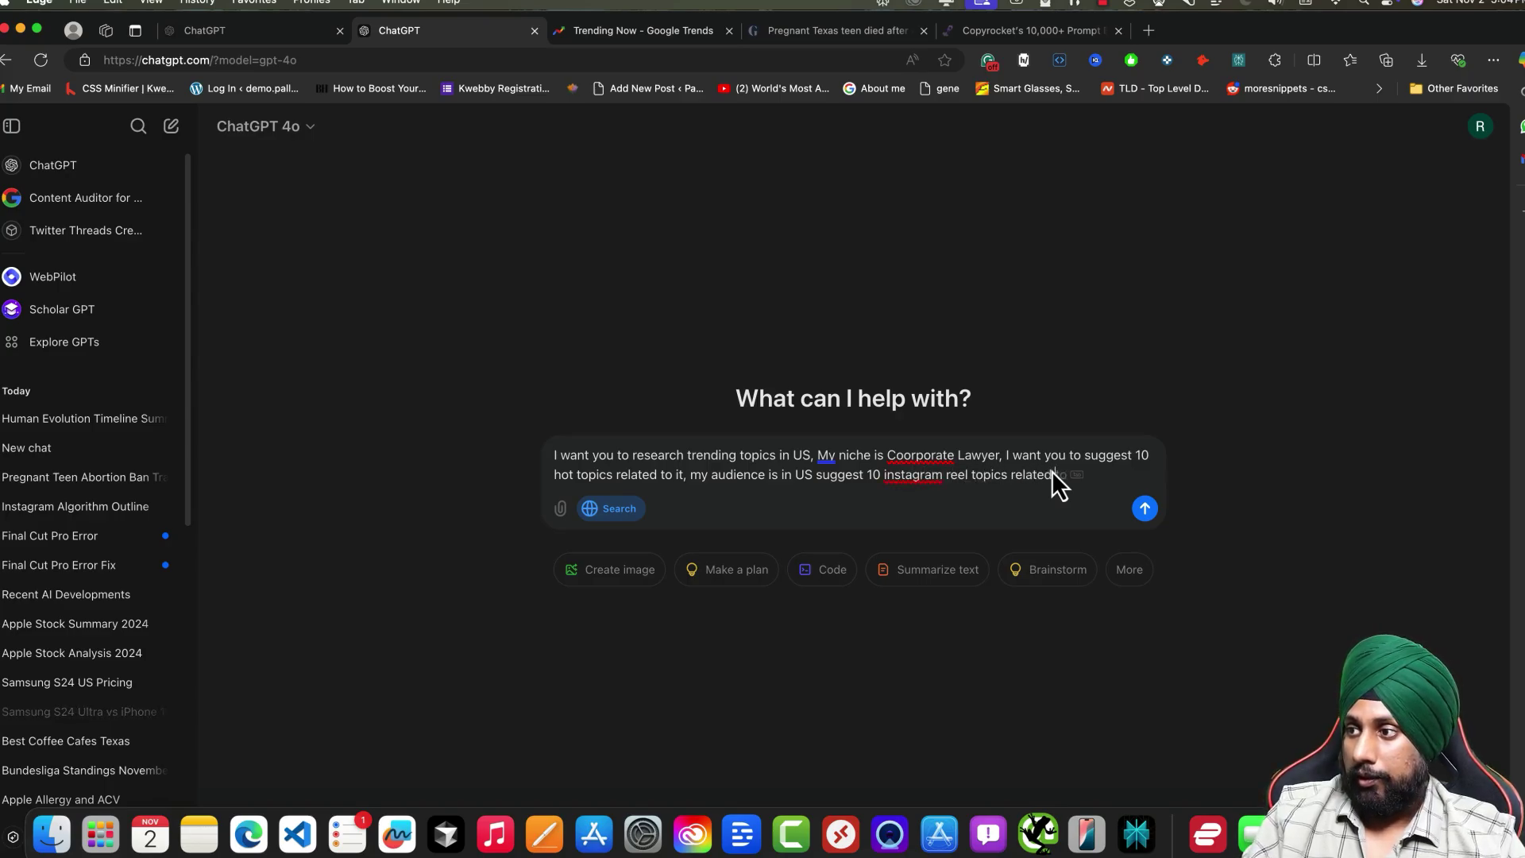
text( to the same, cre)
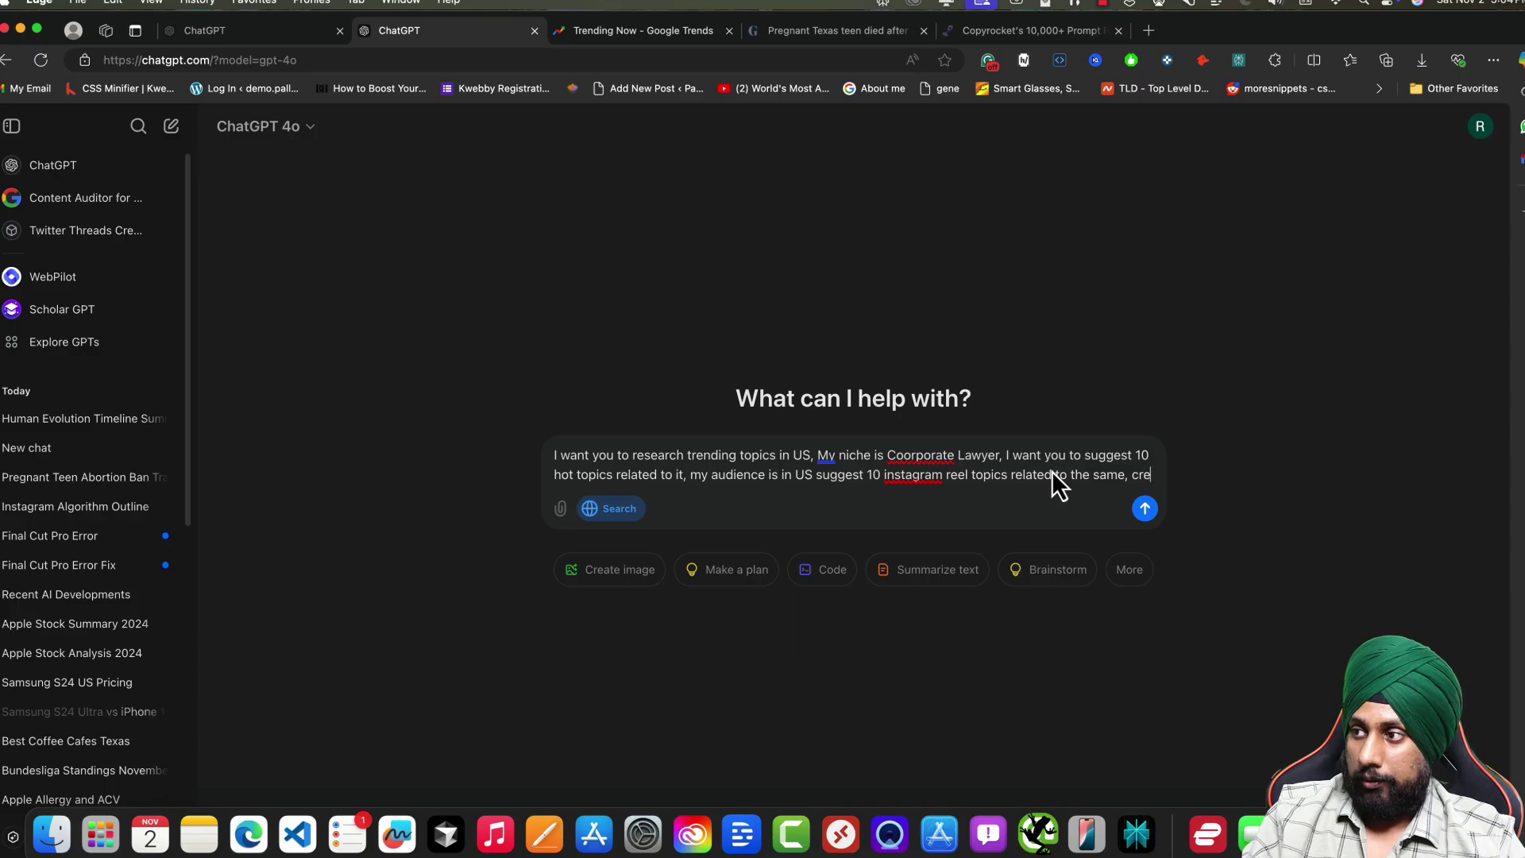
text(ate a table, in first column, write in)
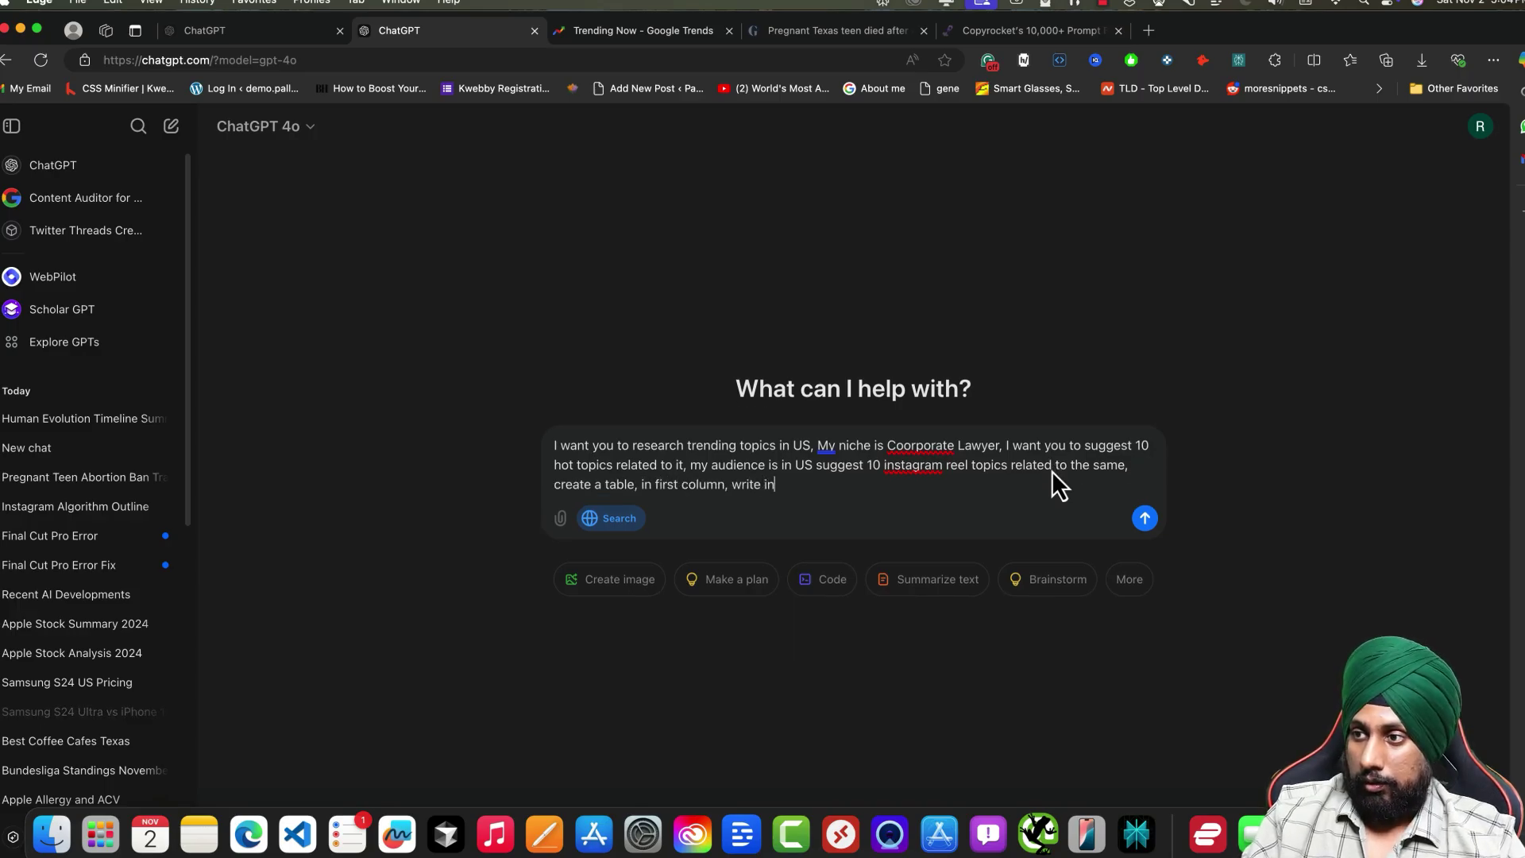
text(stagram reel topic, in)
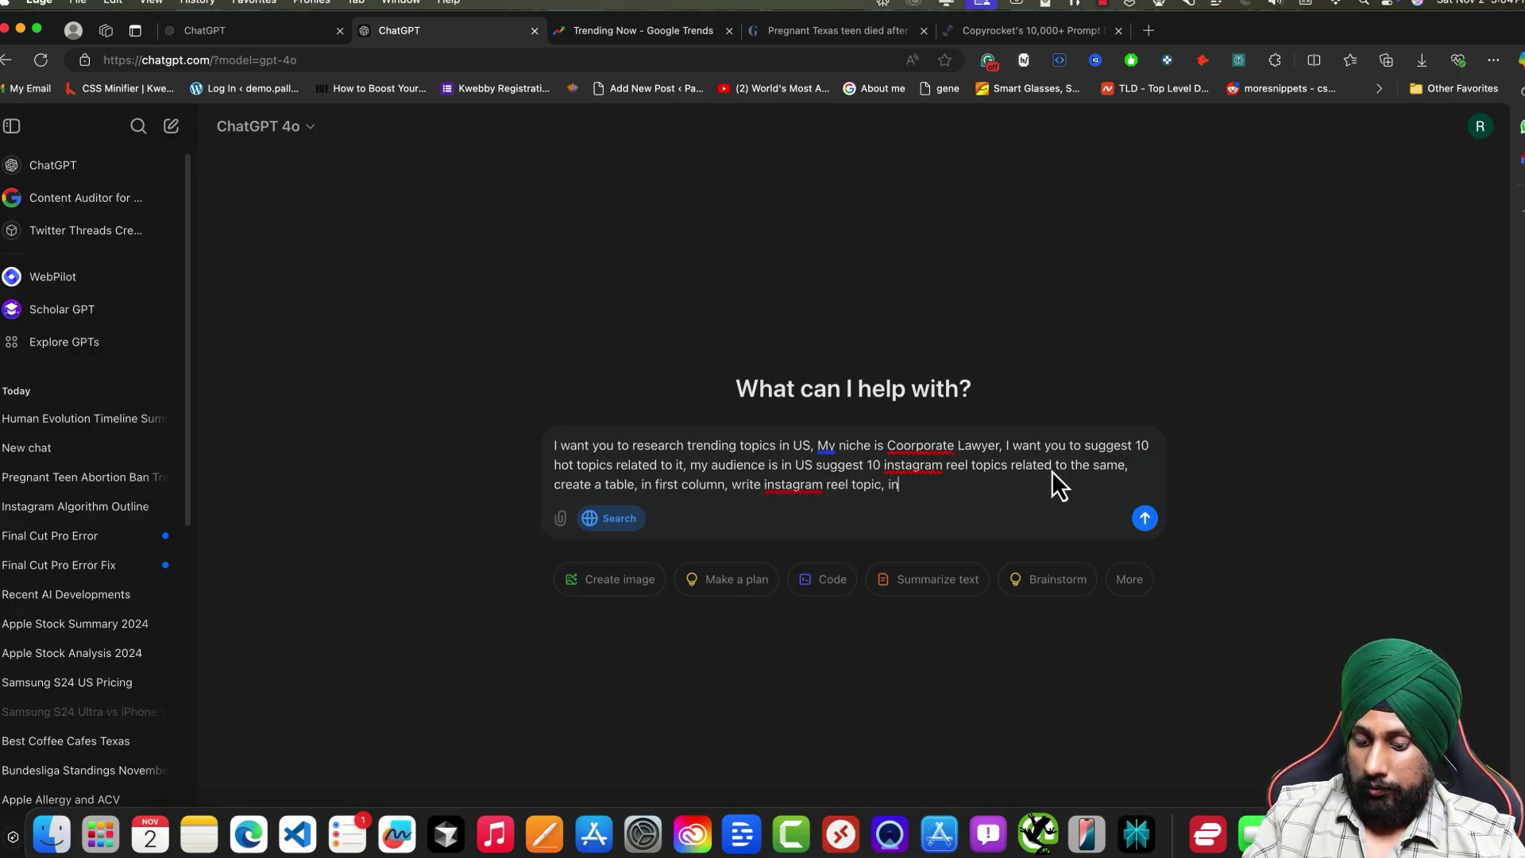
text( second column, provide )
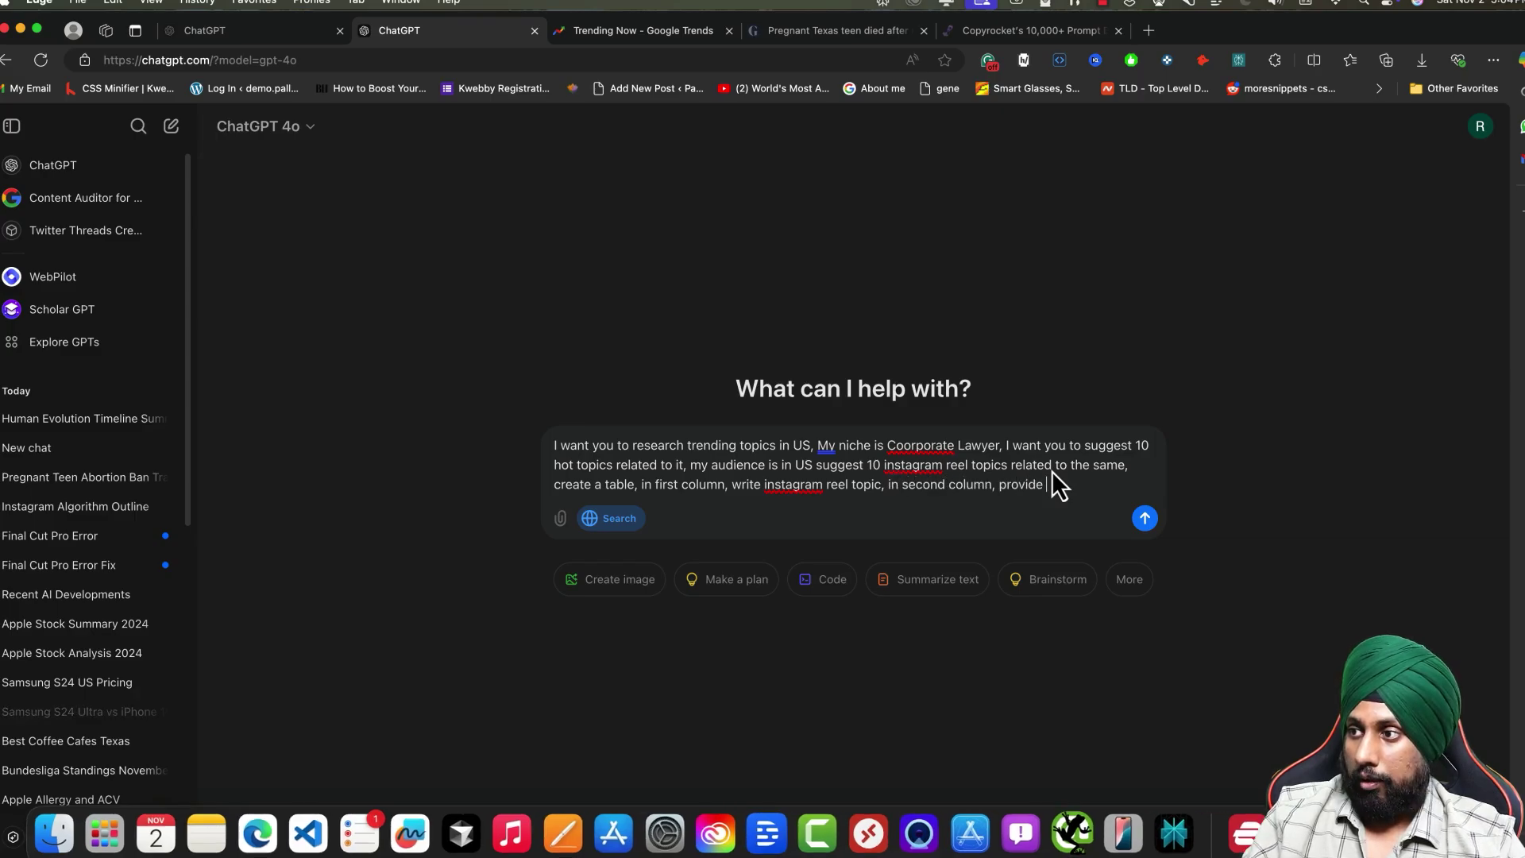
text(an information of the topic, in )
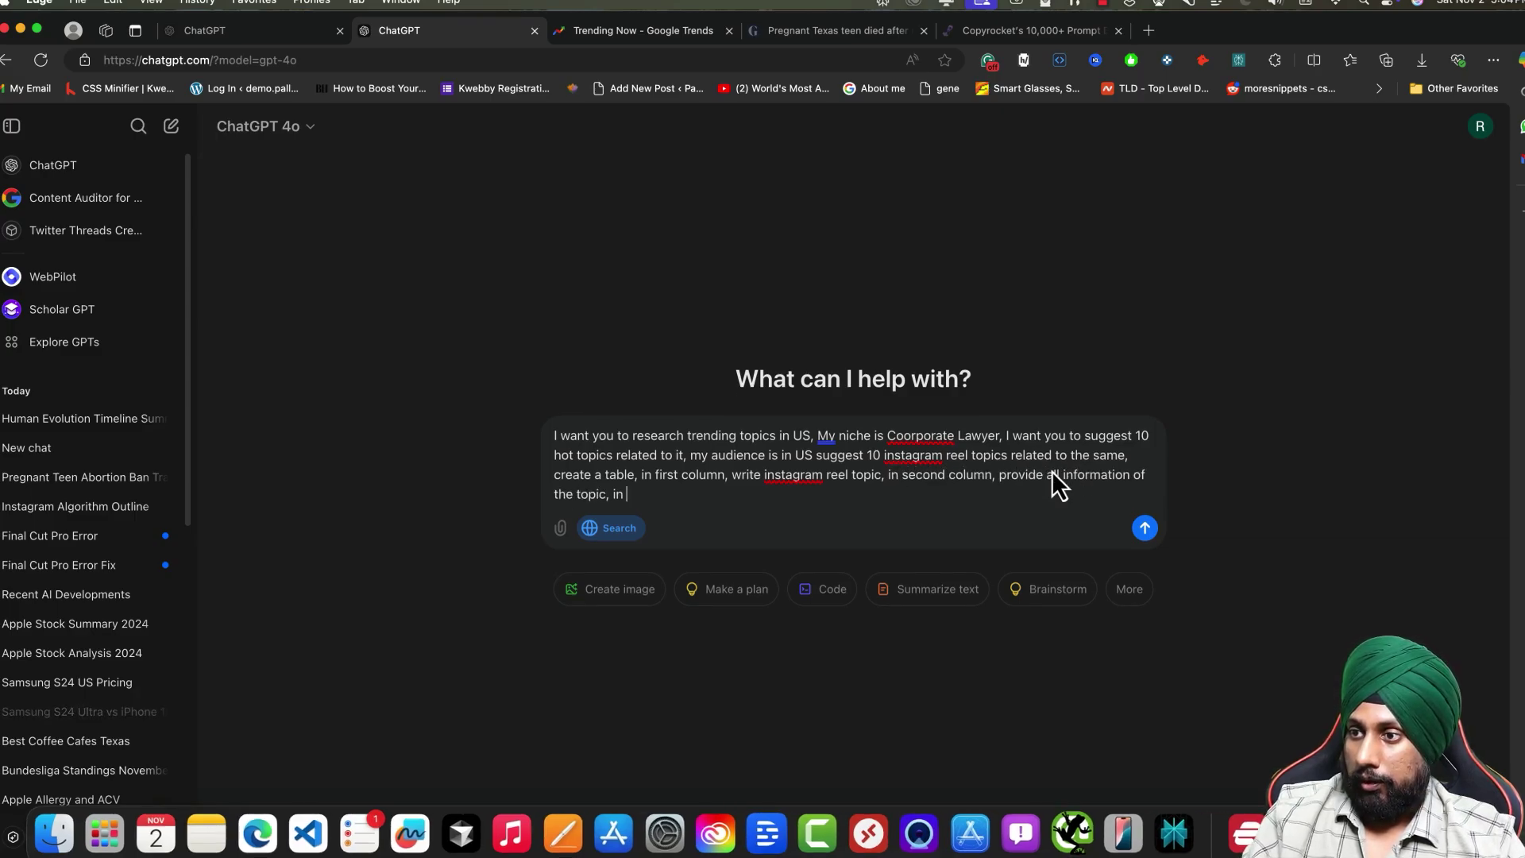
text(third provide clickbai)
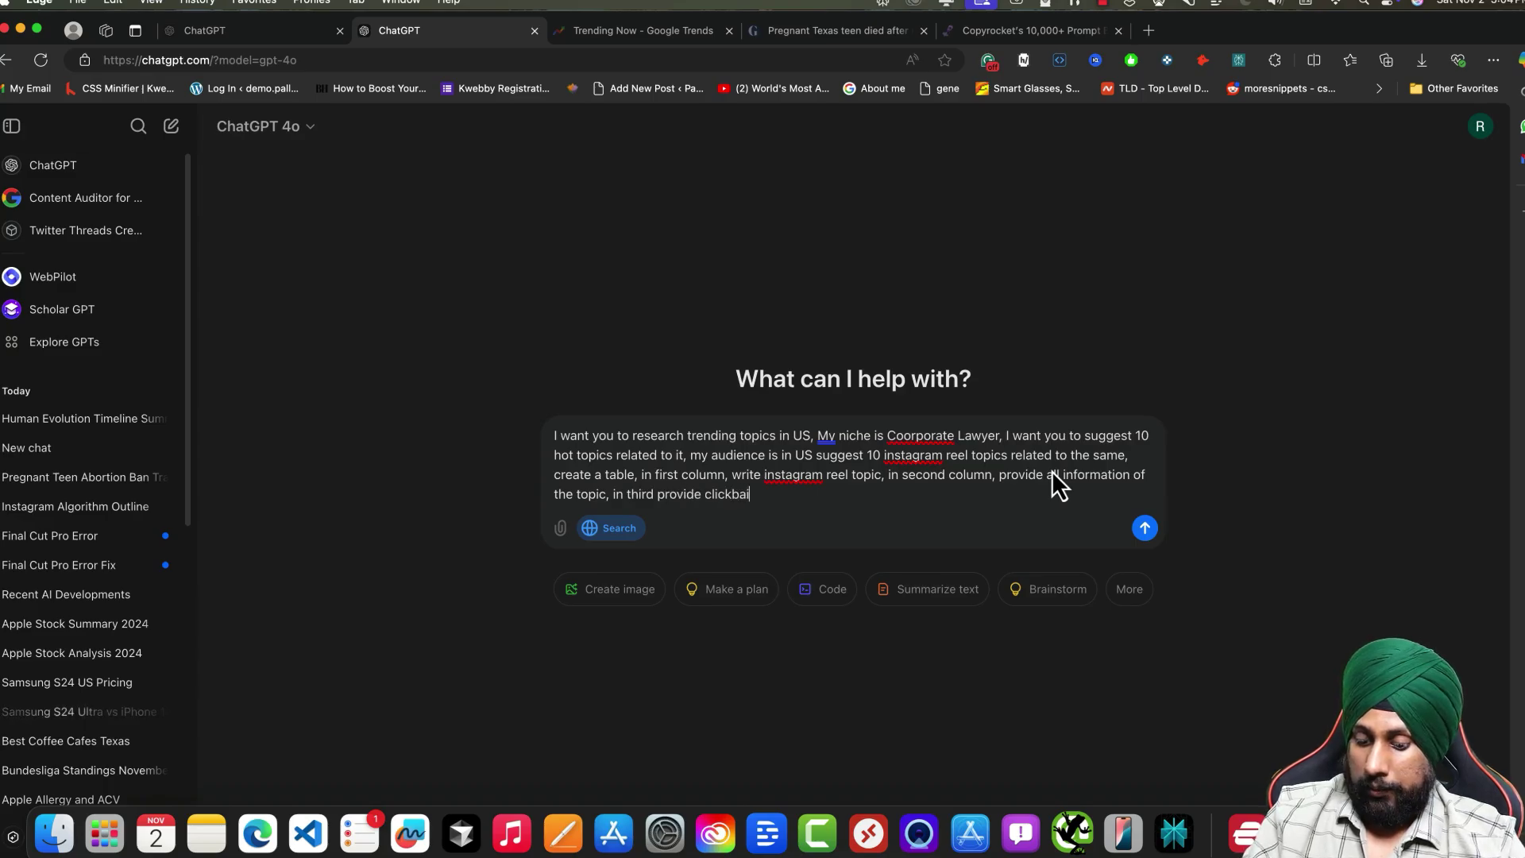
text(ty, scroll s)
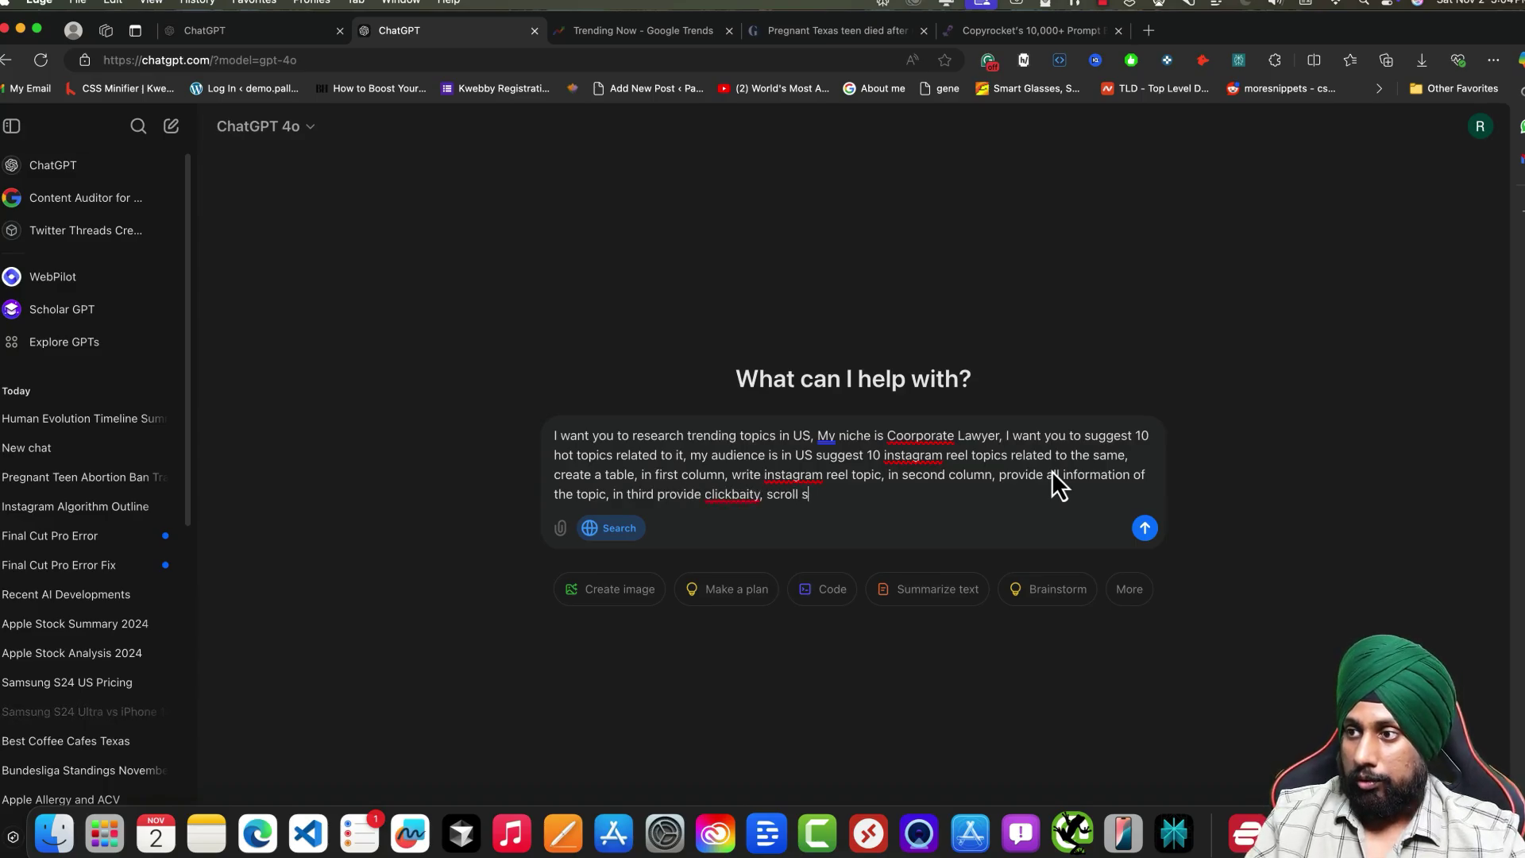
text(topping hook, and)
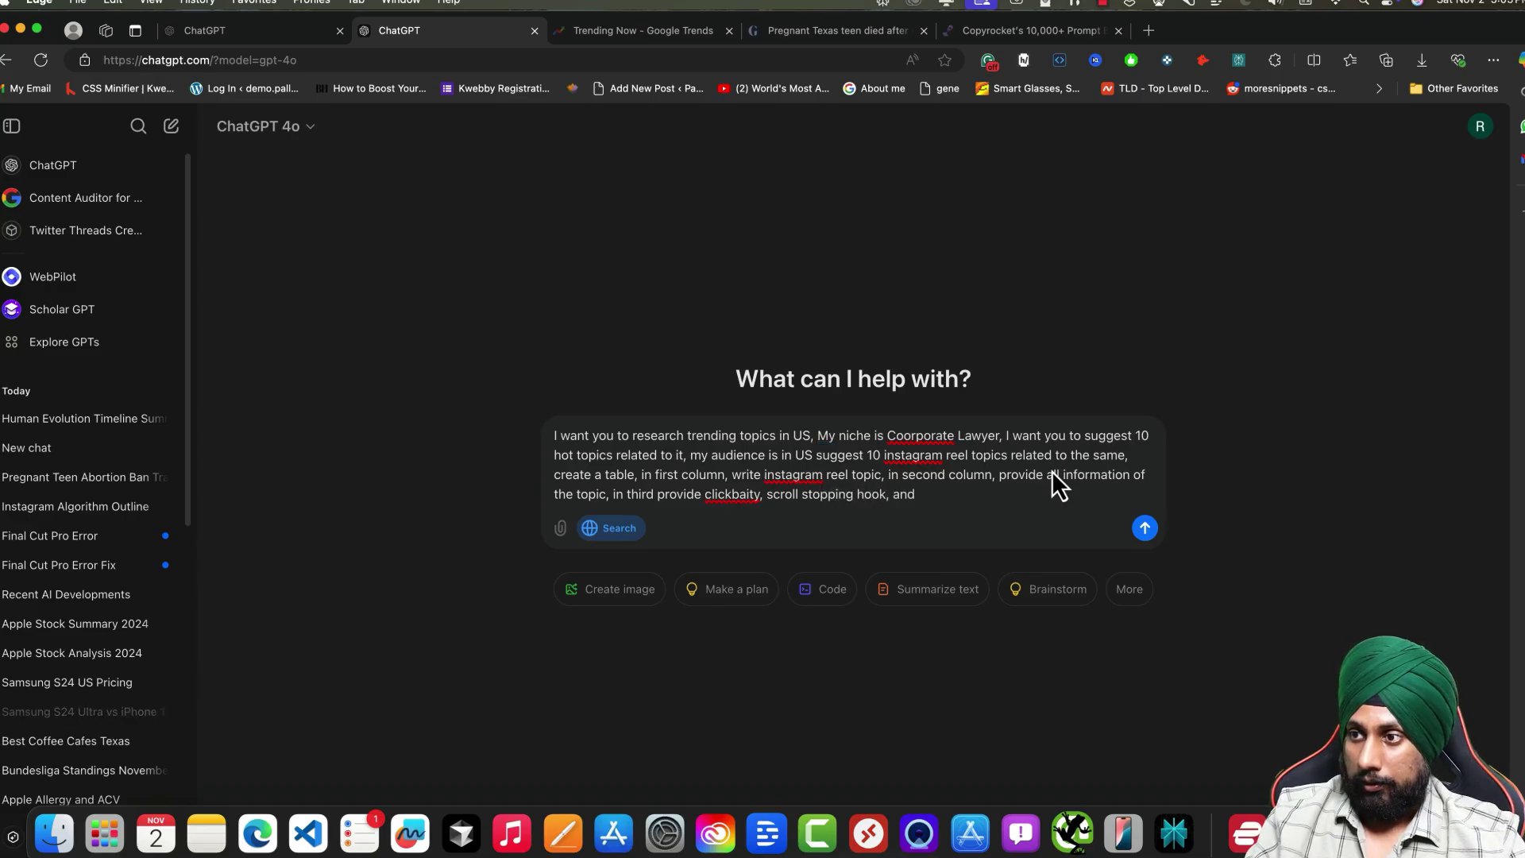
text( in the last whole script)
key(Return)
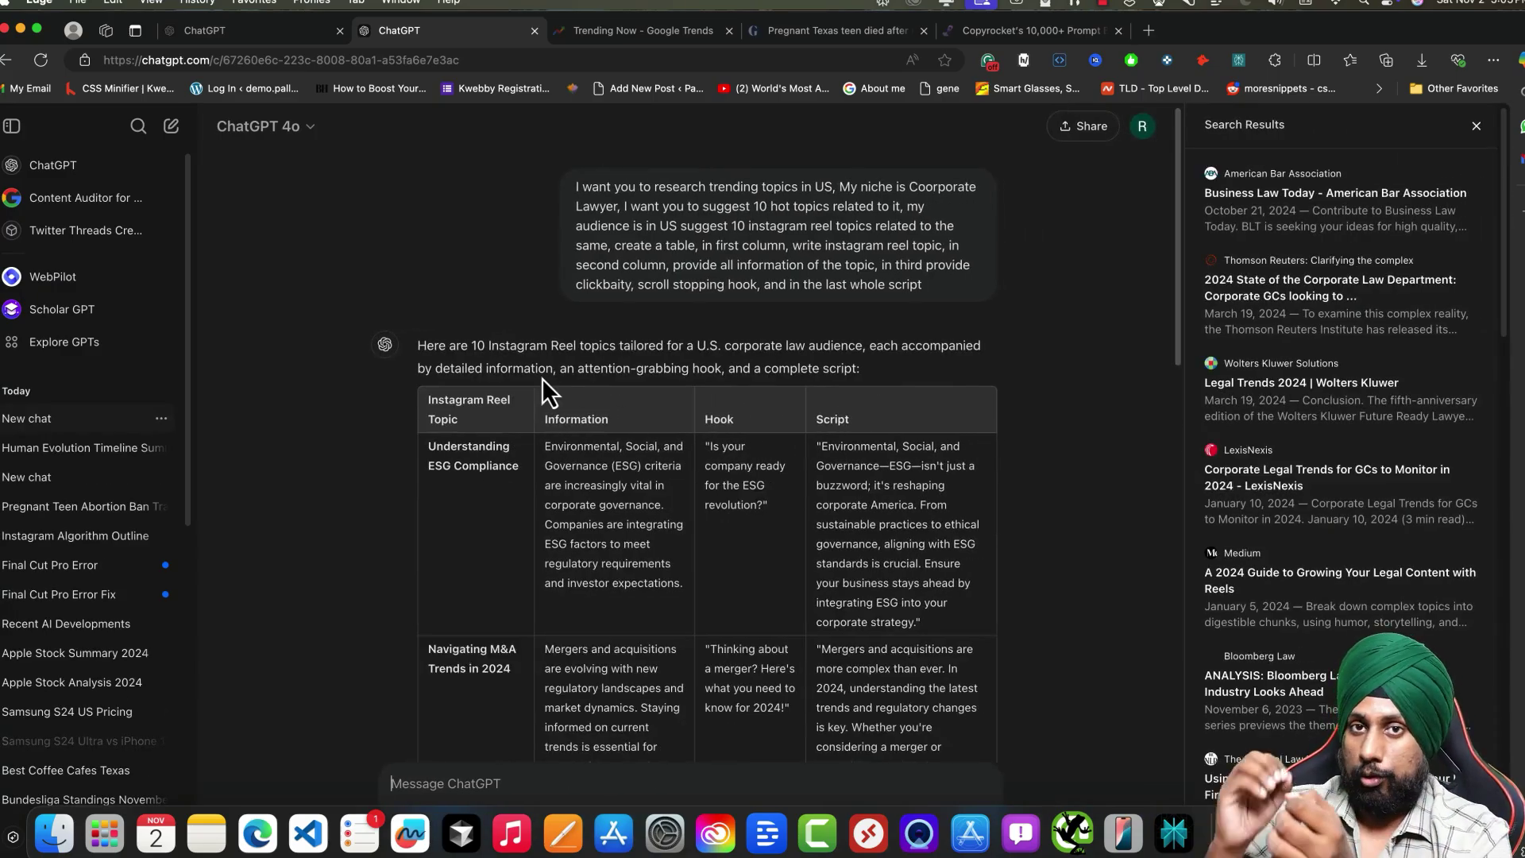
- Scroll the reel-topics table down to the final CSR topic and its sources
scroll(462, 489, down, 3)
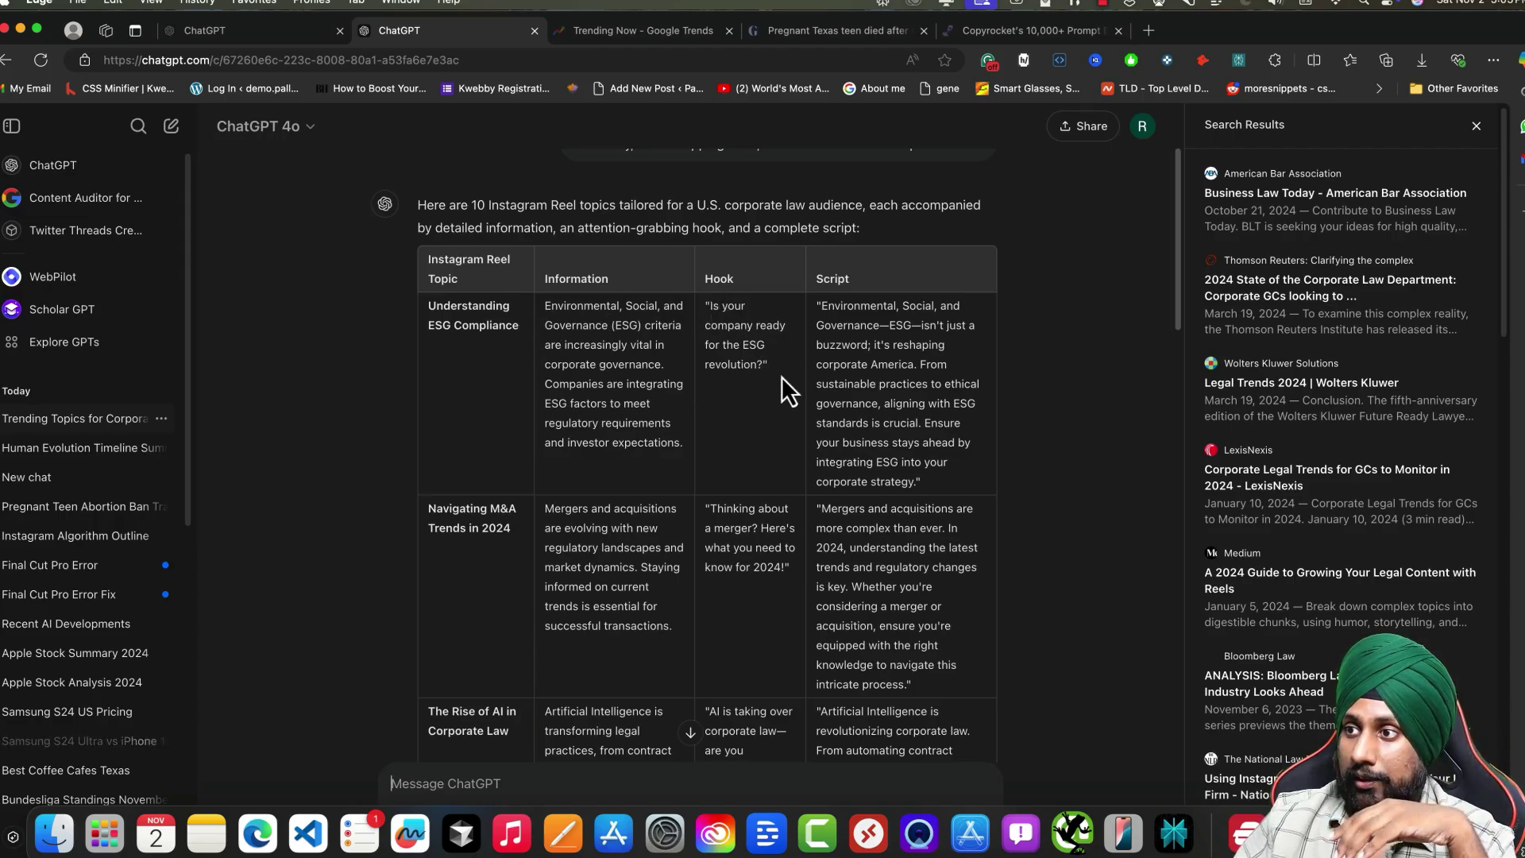
scroll(699, 546, down, 15)
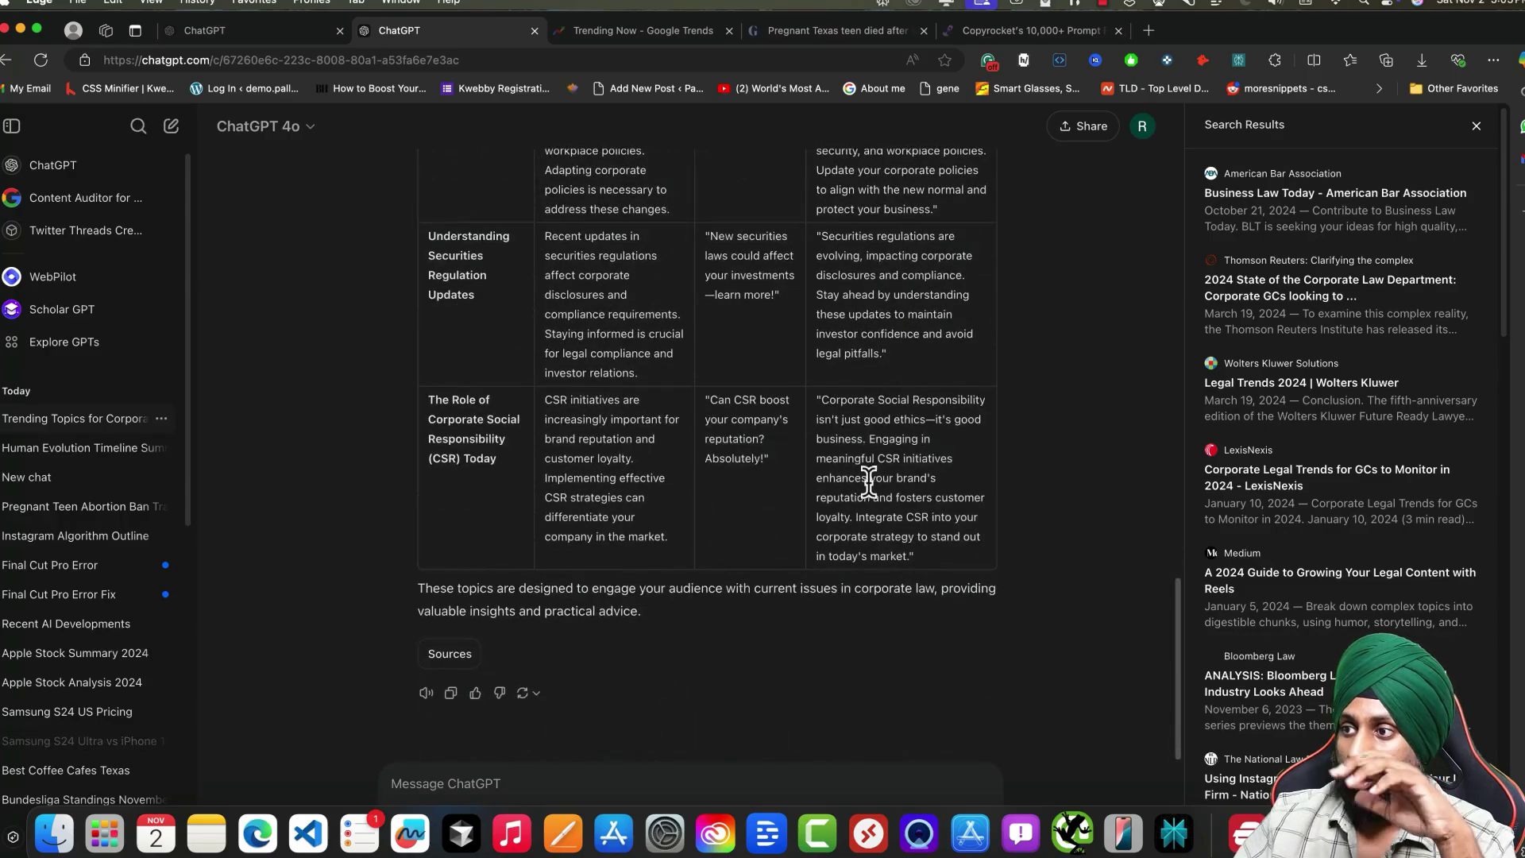